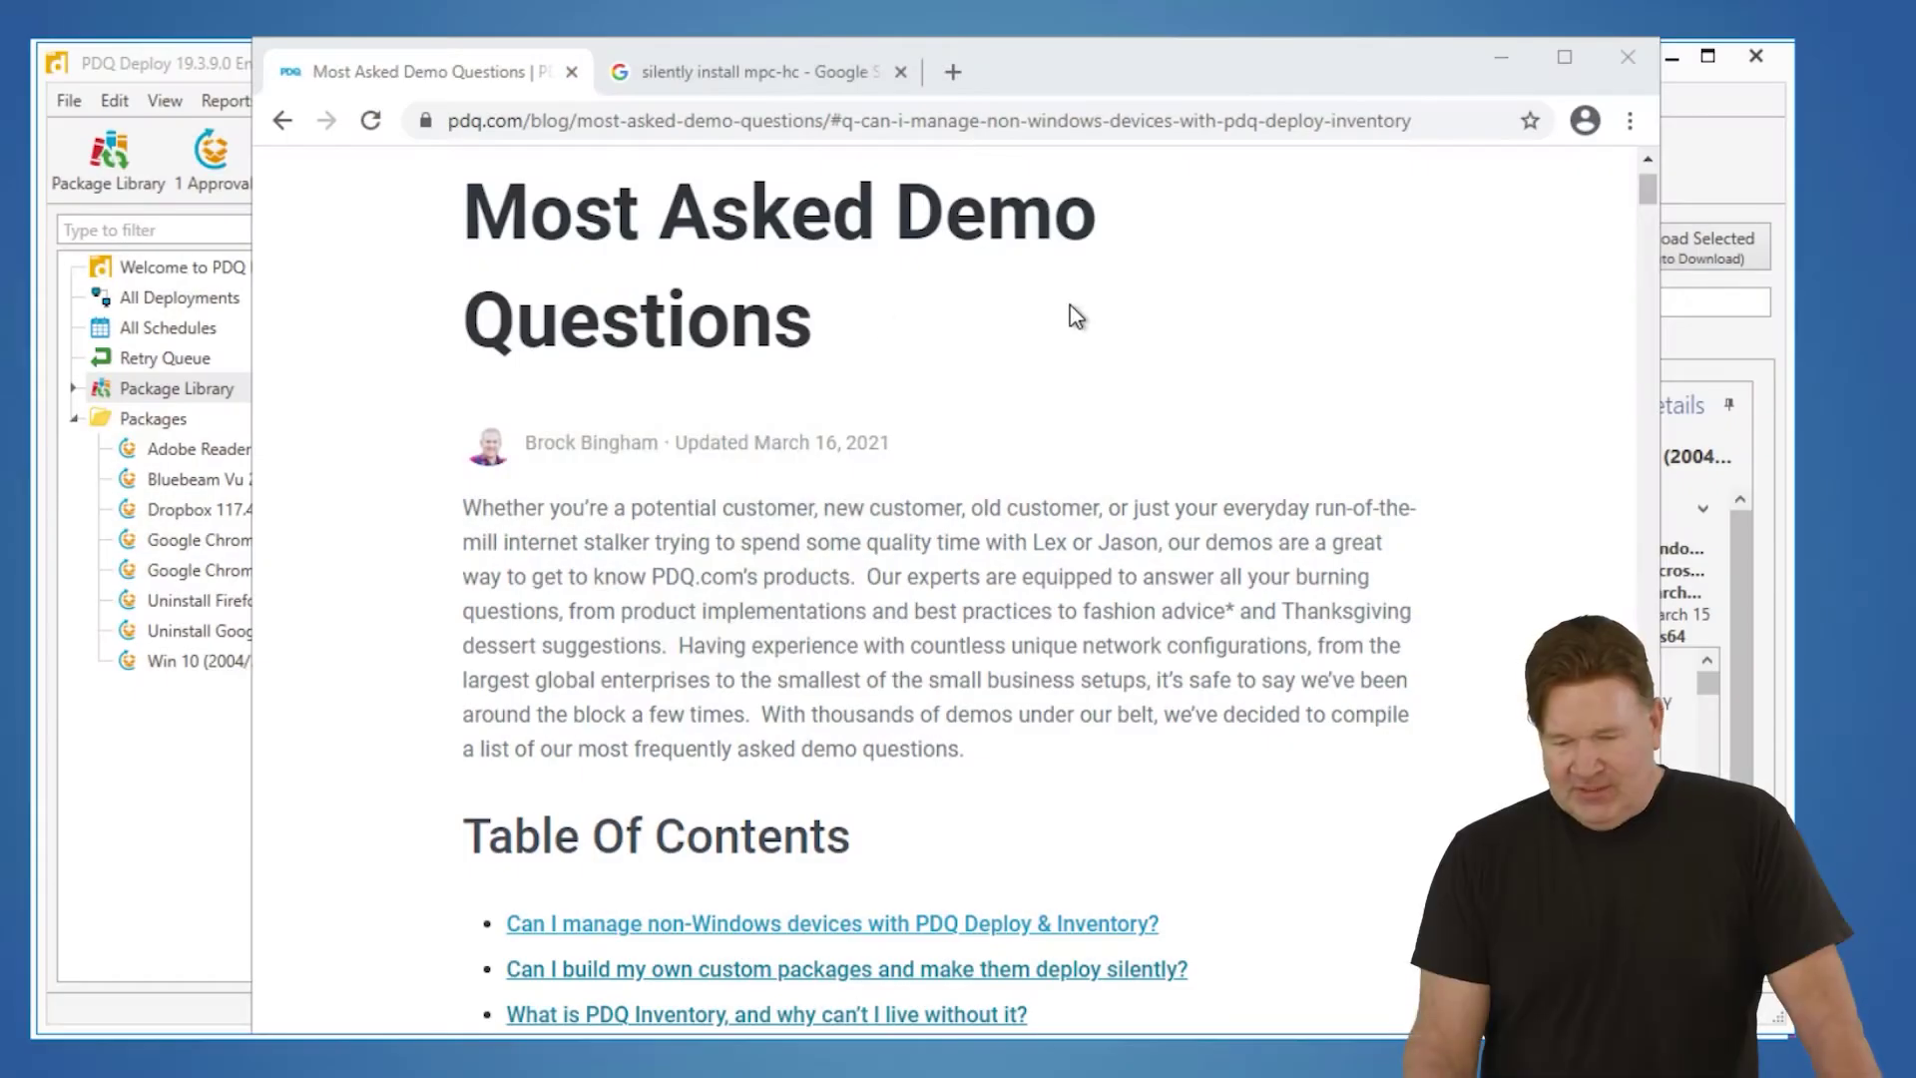
# Scroll the demo-questions blog to its Table of Contents, then minimize Chrome to reveal PDQ Deploy.
pyautogui.scroll(-1, 1078, 302)
pyautogui.scroll(-3, 1078, 303)
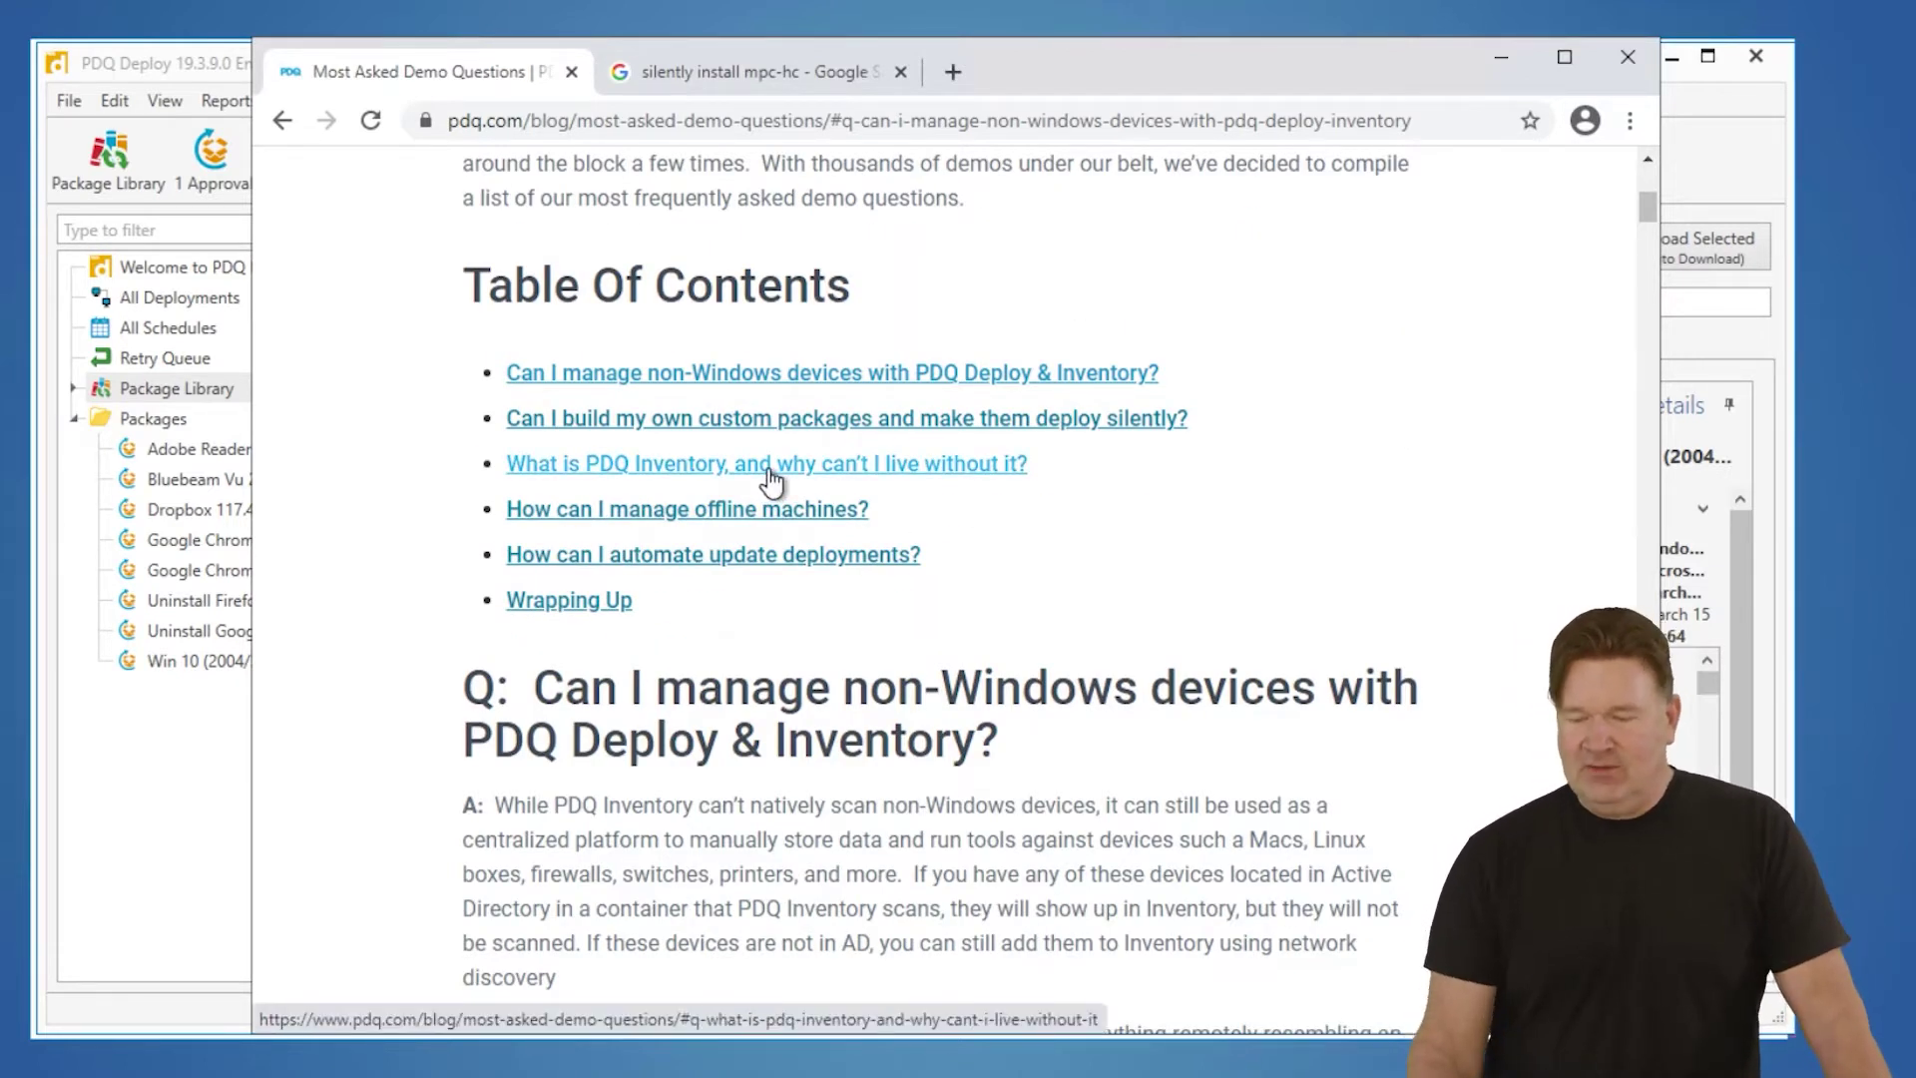
pyautogui.click(1497, 62)
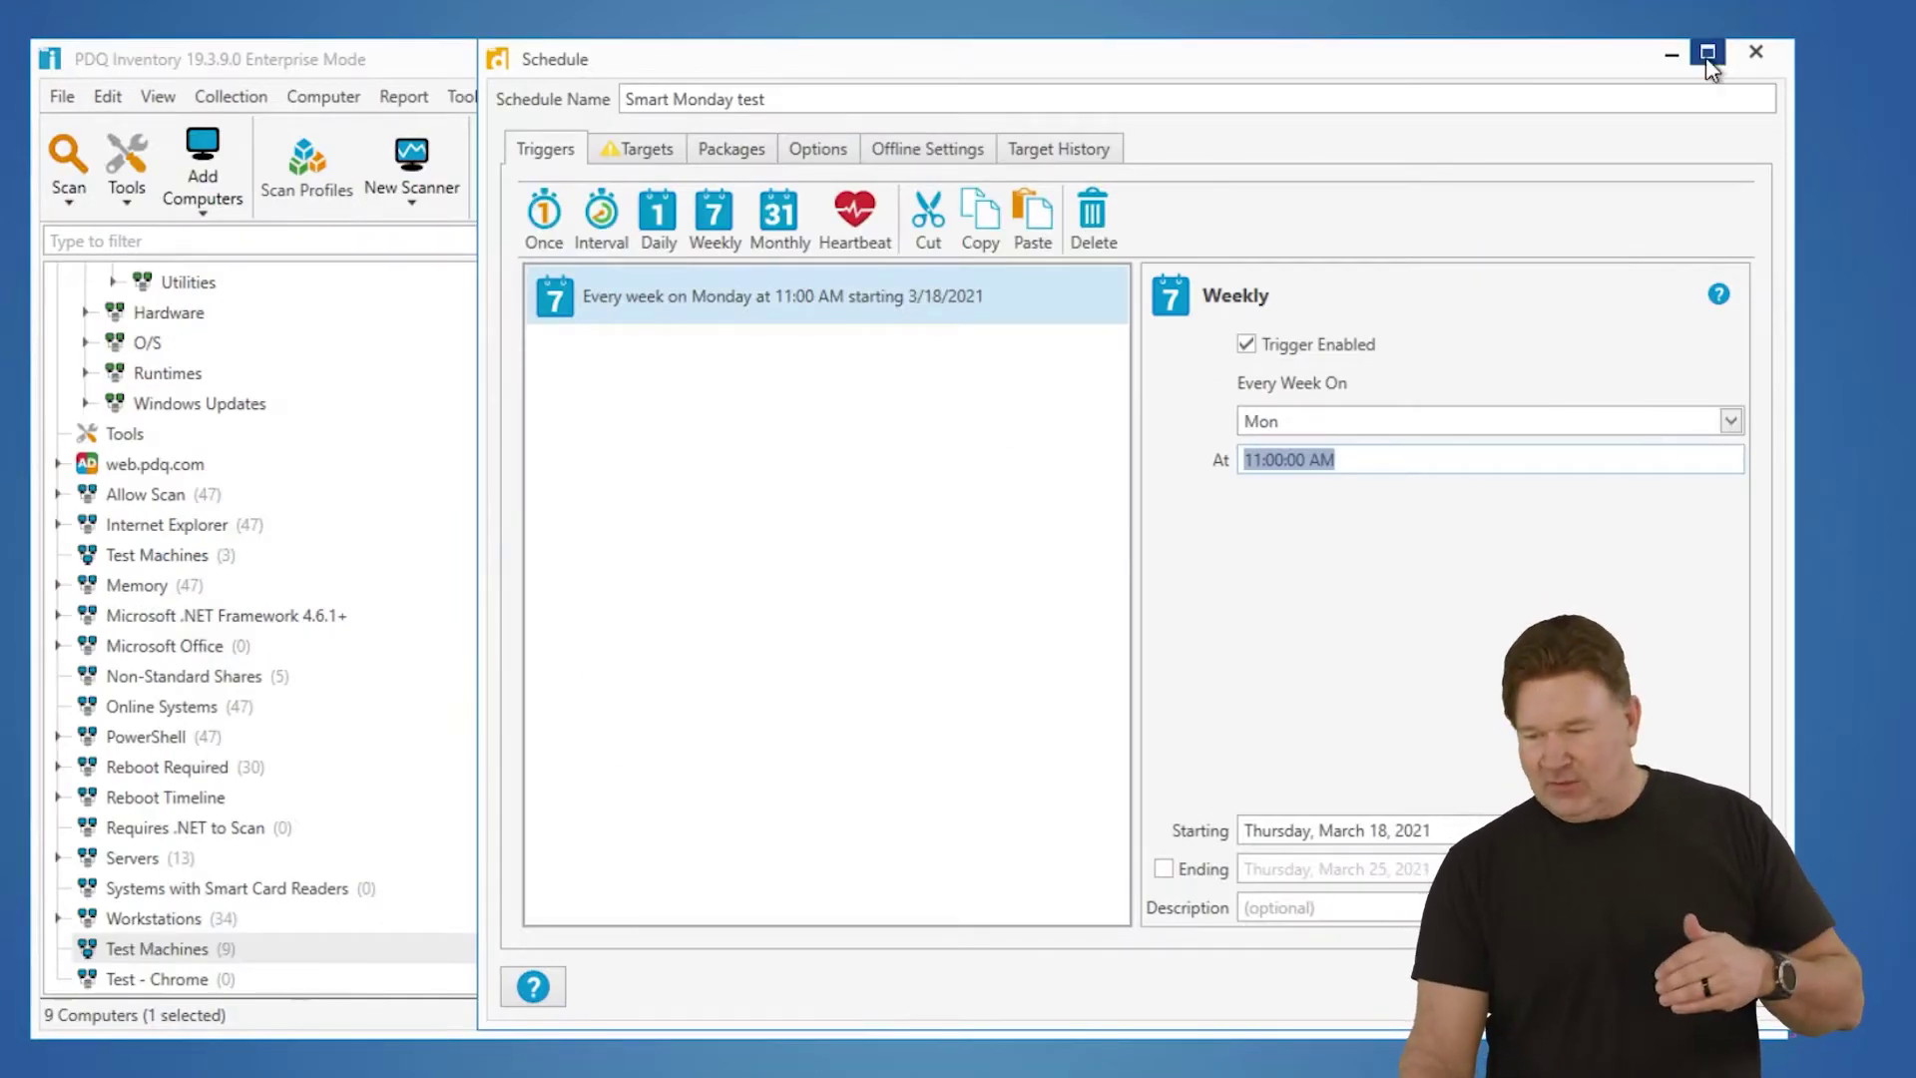
# Close the schedule and save the Active Directory Delete Mode as Mixed Sync in Preferences.
pyautogui.click(1755, 52)
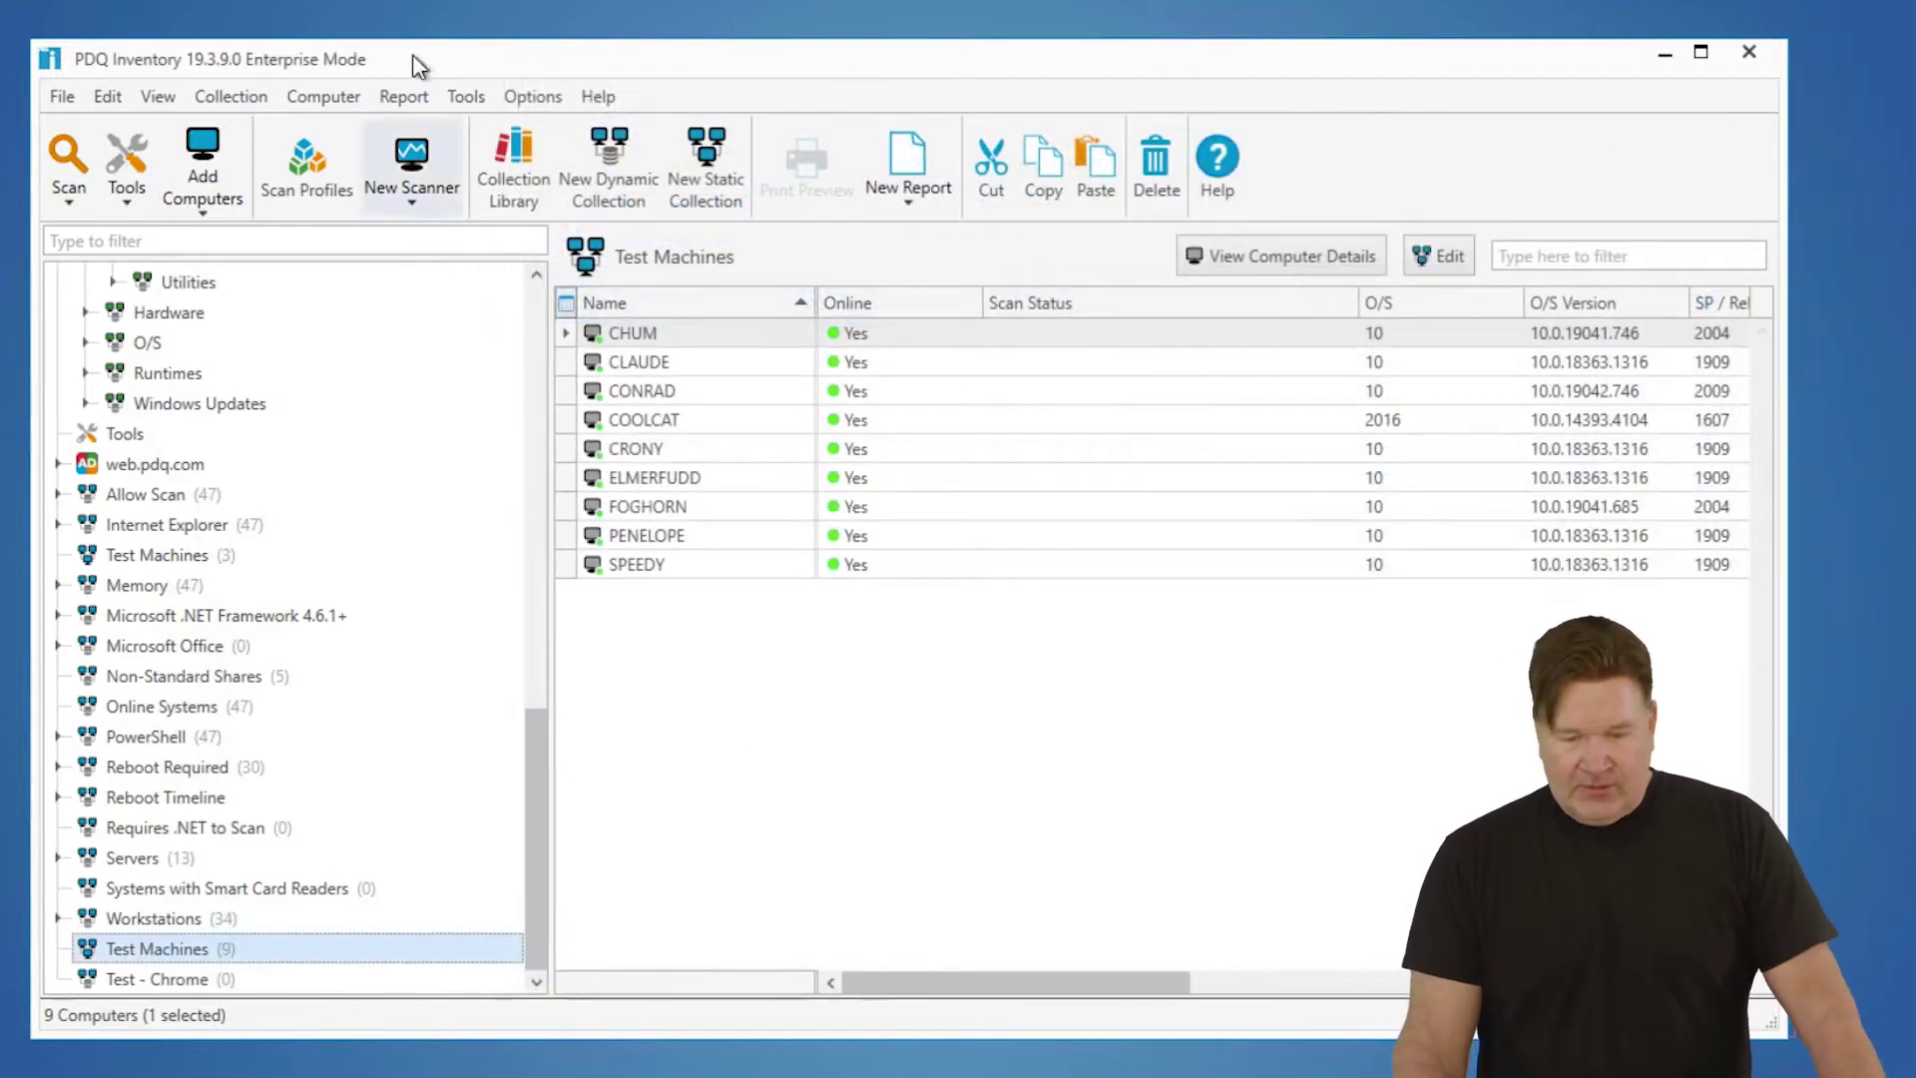
pyautogui.click(519, 100)
pyautogui.click(584, 363)
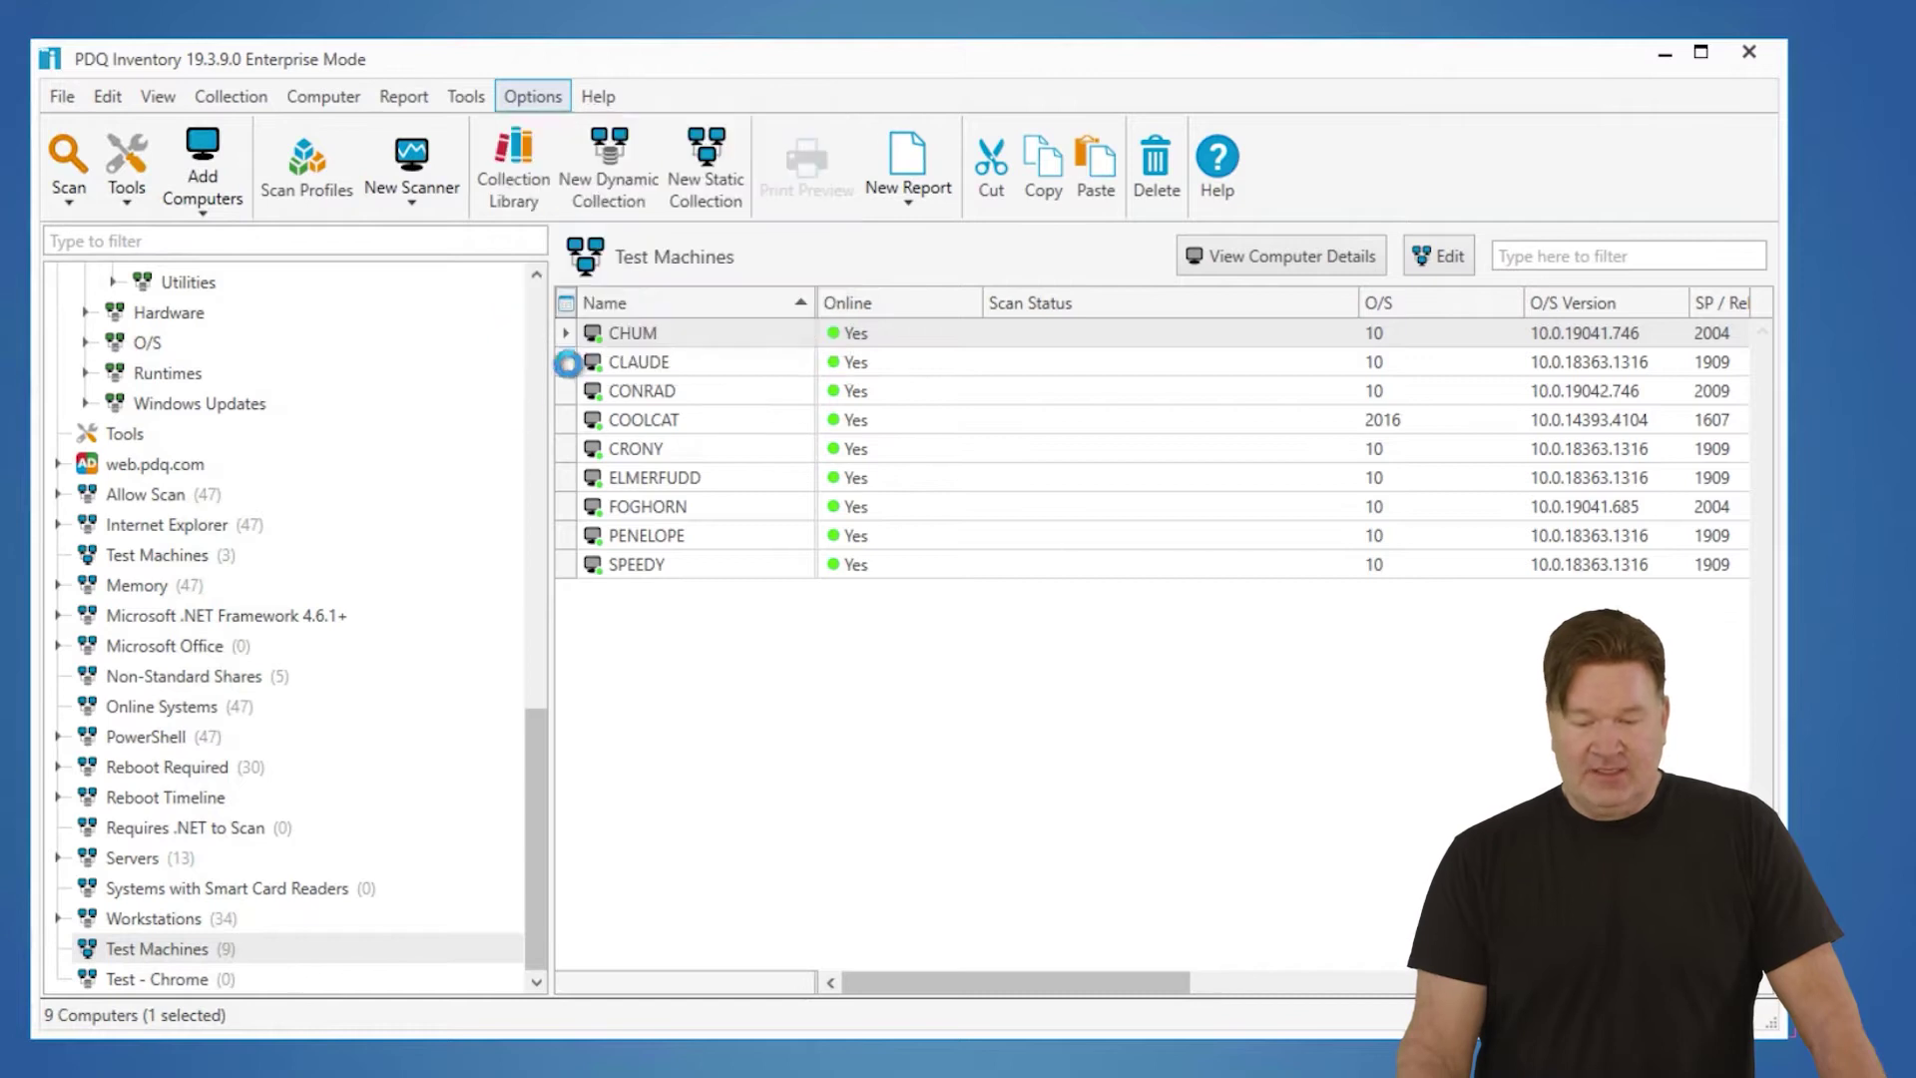
pyautogui.click(358, 339)
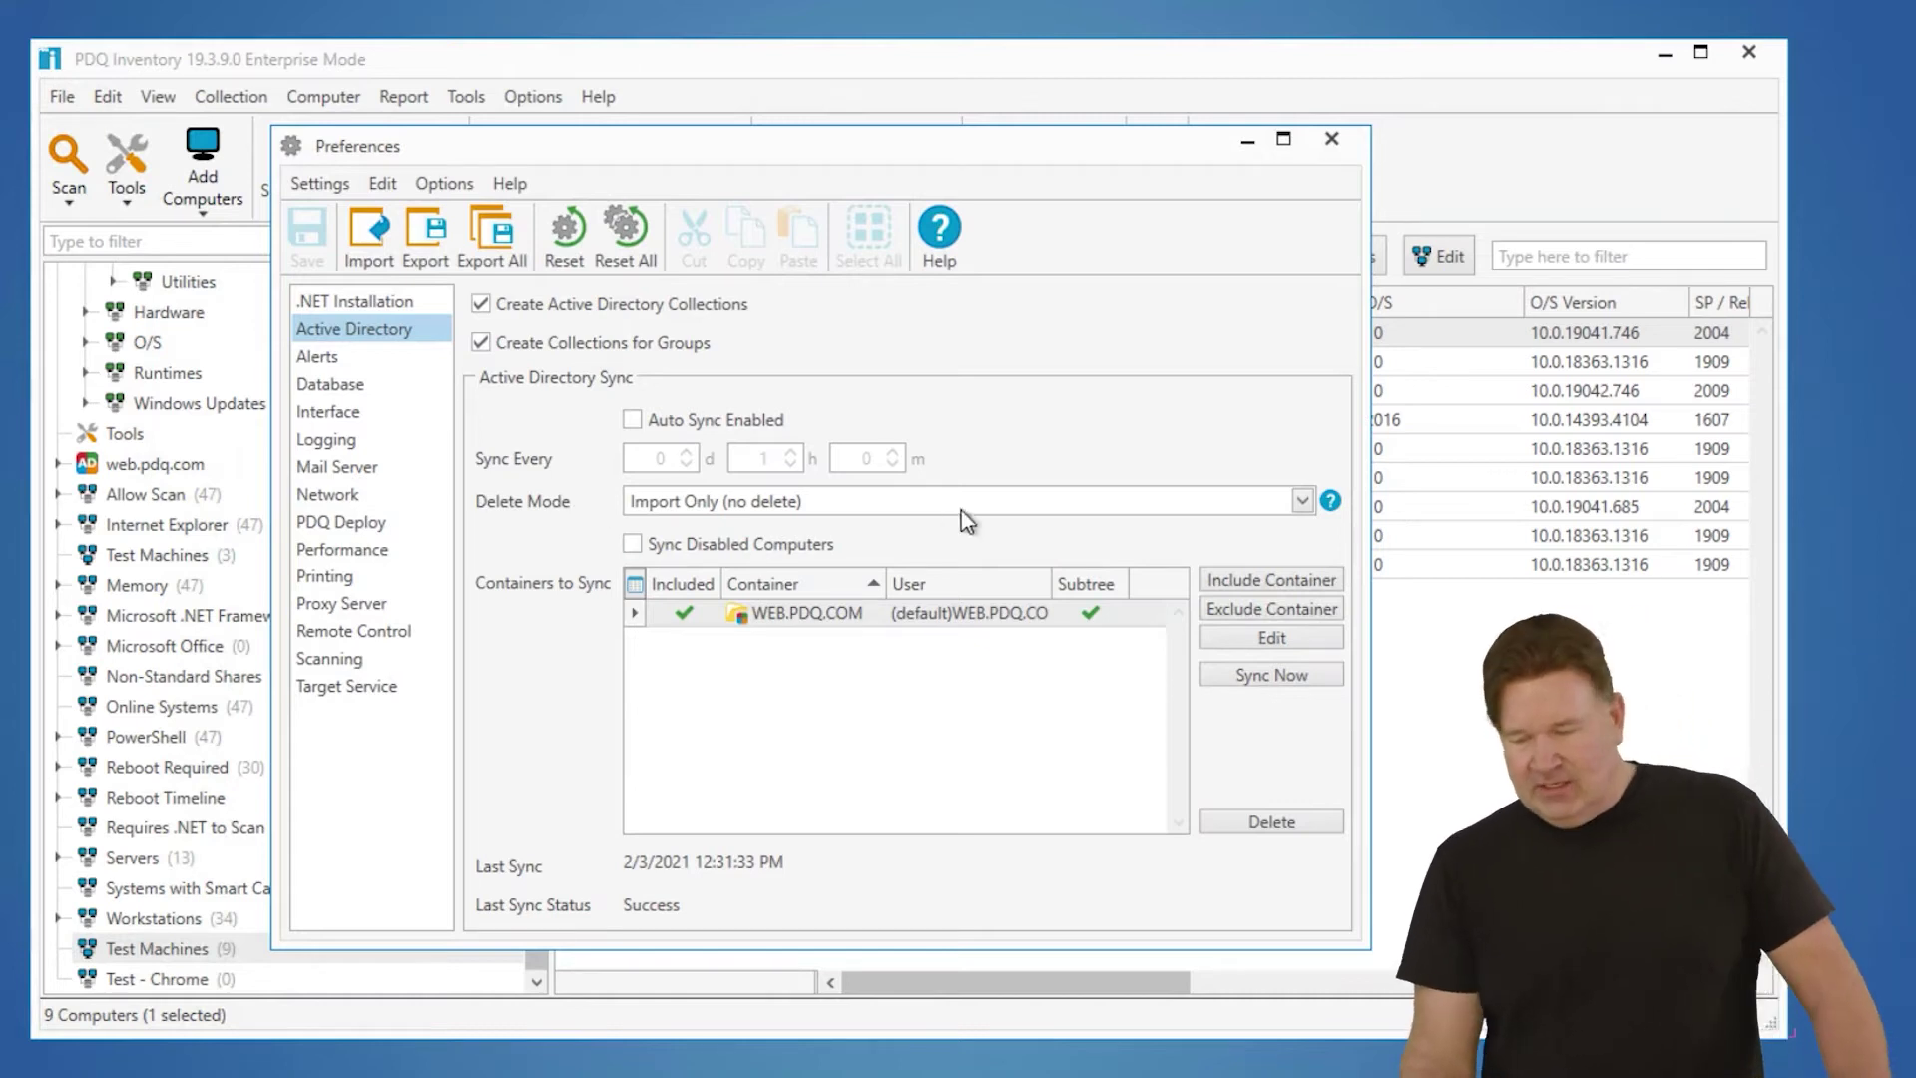
pyautogui.click(1302, 501)
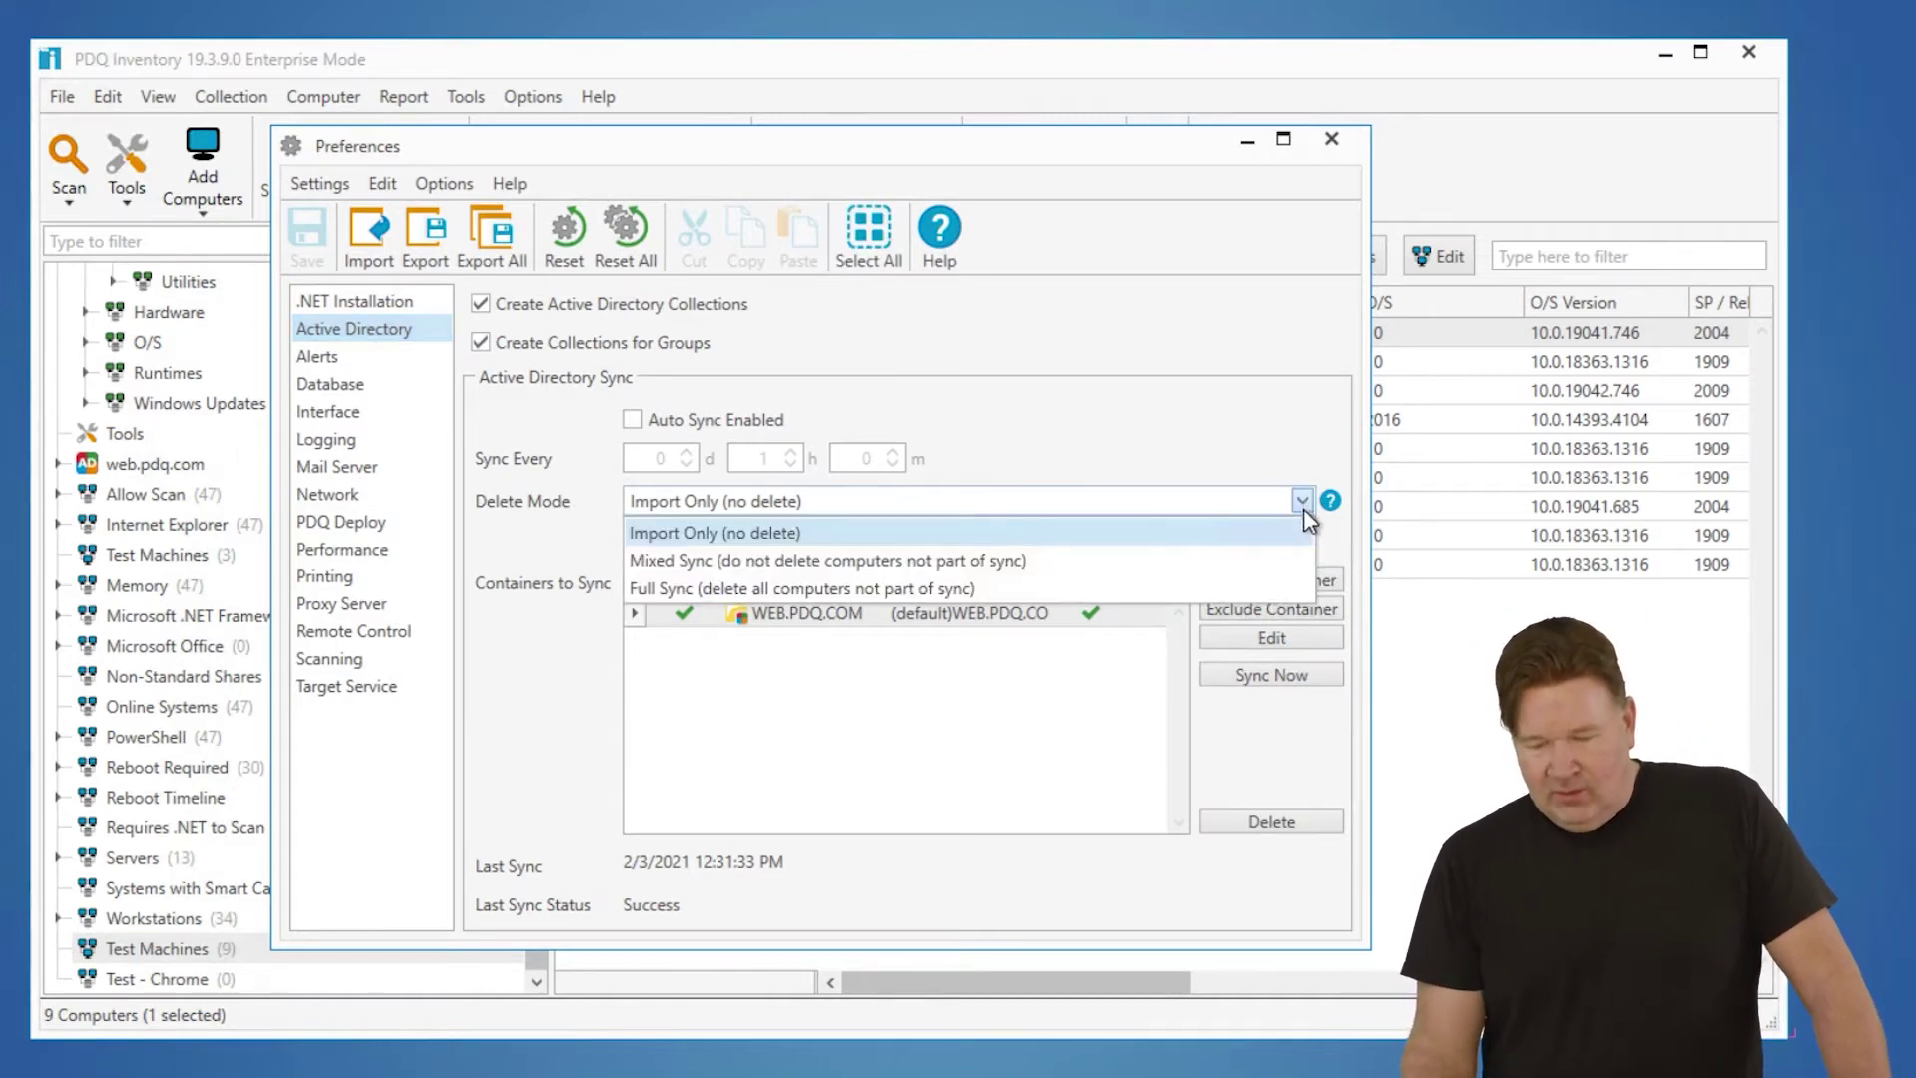
pyautogui.click(998, 562)
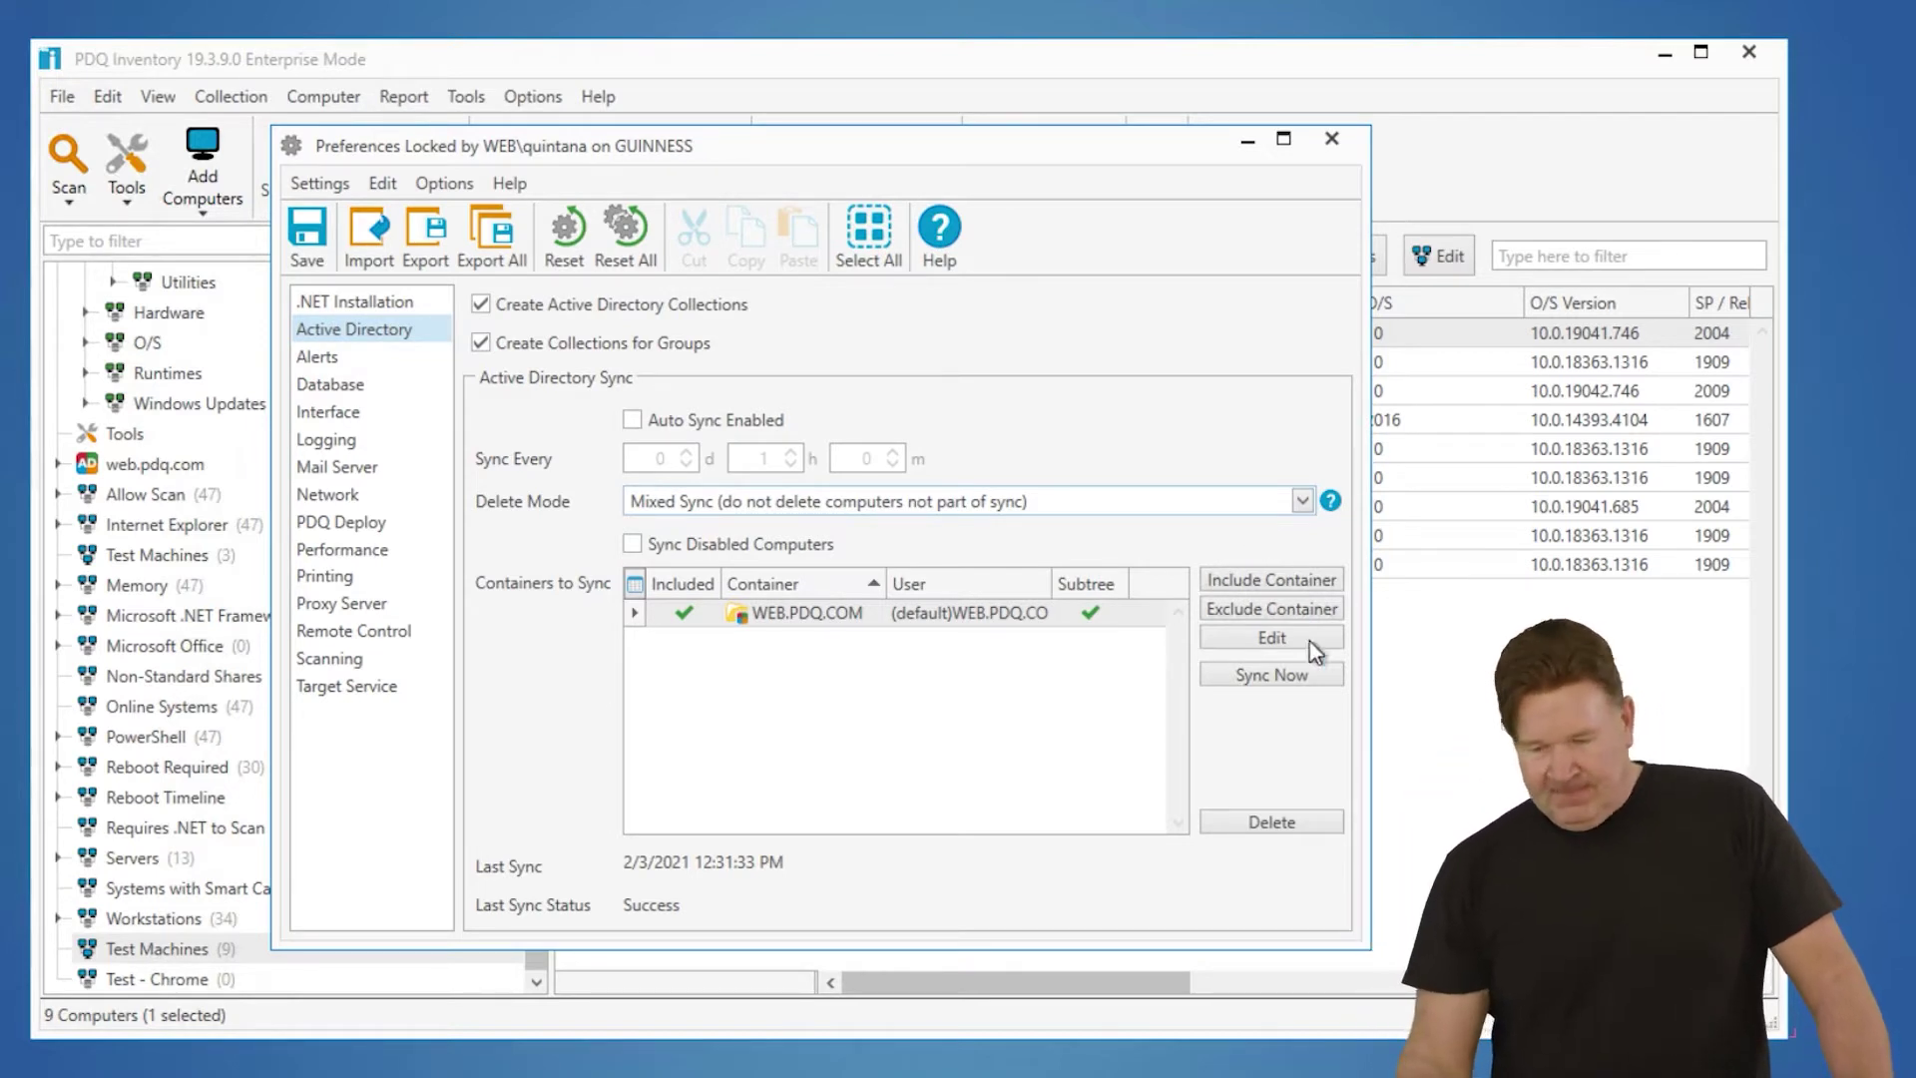
pyautogui.click(307, 237)
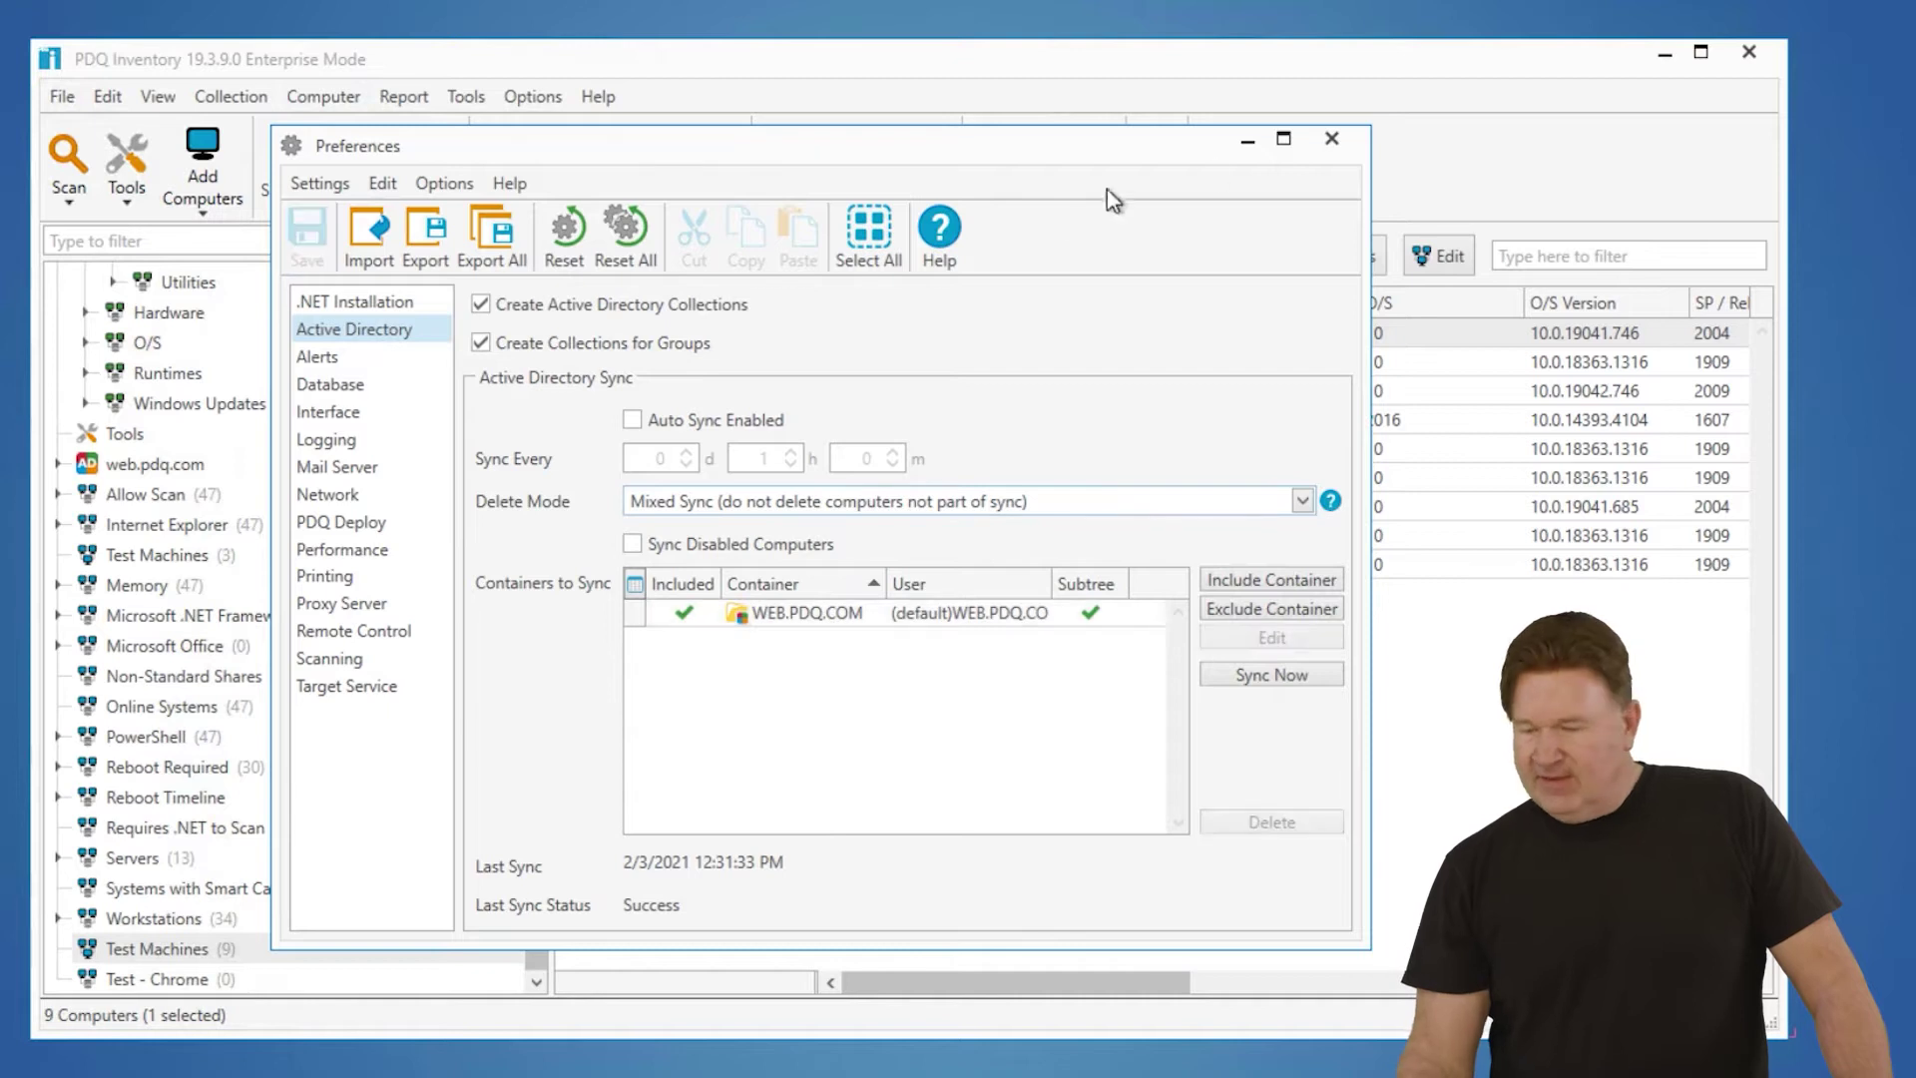
pyautogui.click(1331, 138)
# Start a Network Discovery scan of the 172.16.99.0/24 subnet from Add Computers.
pyautogui.click(321, 96)
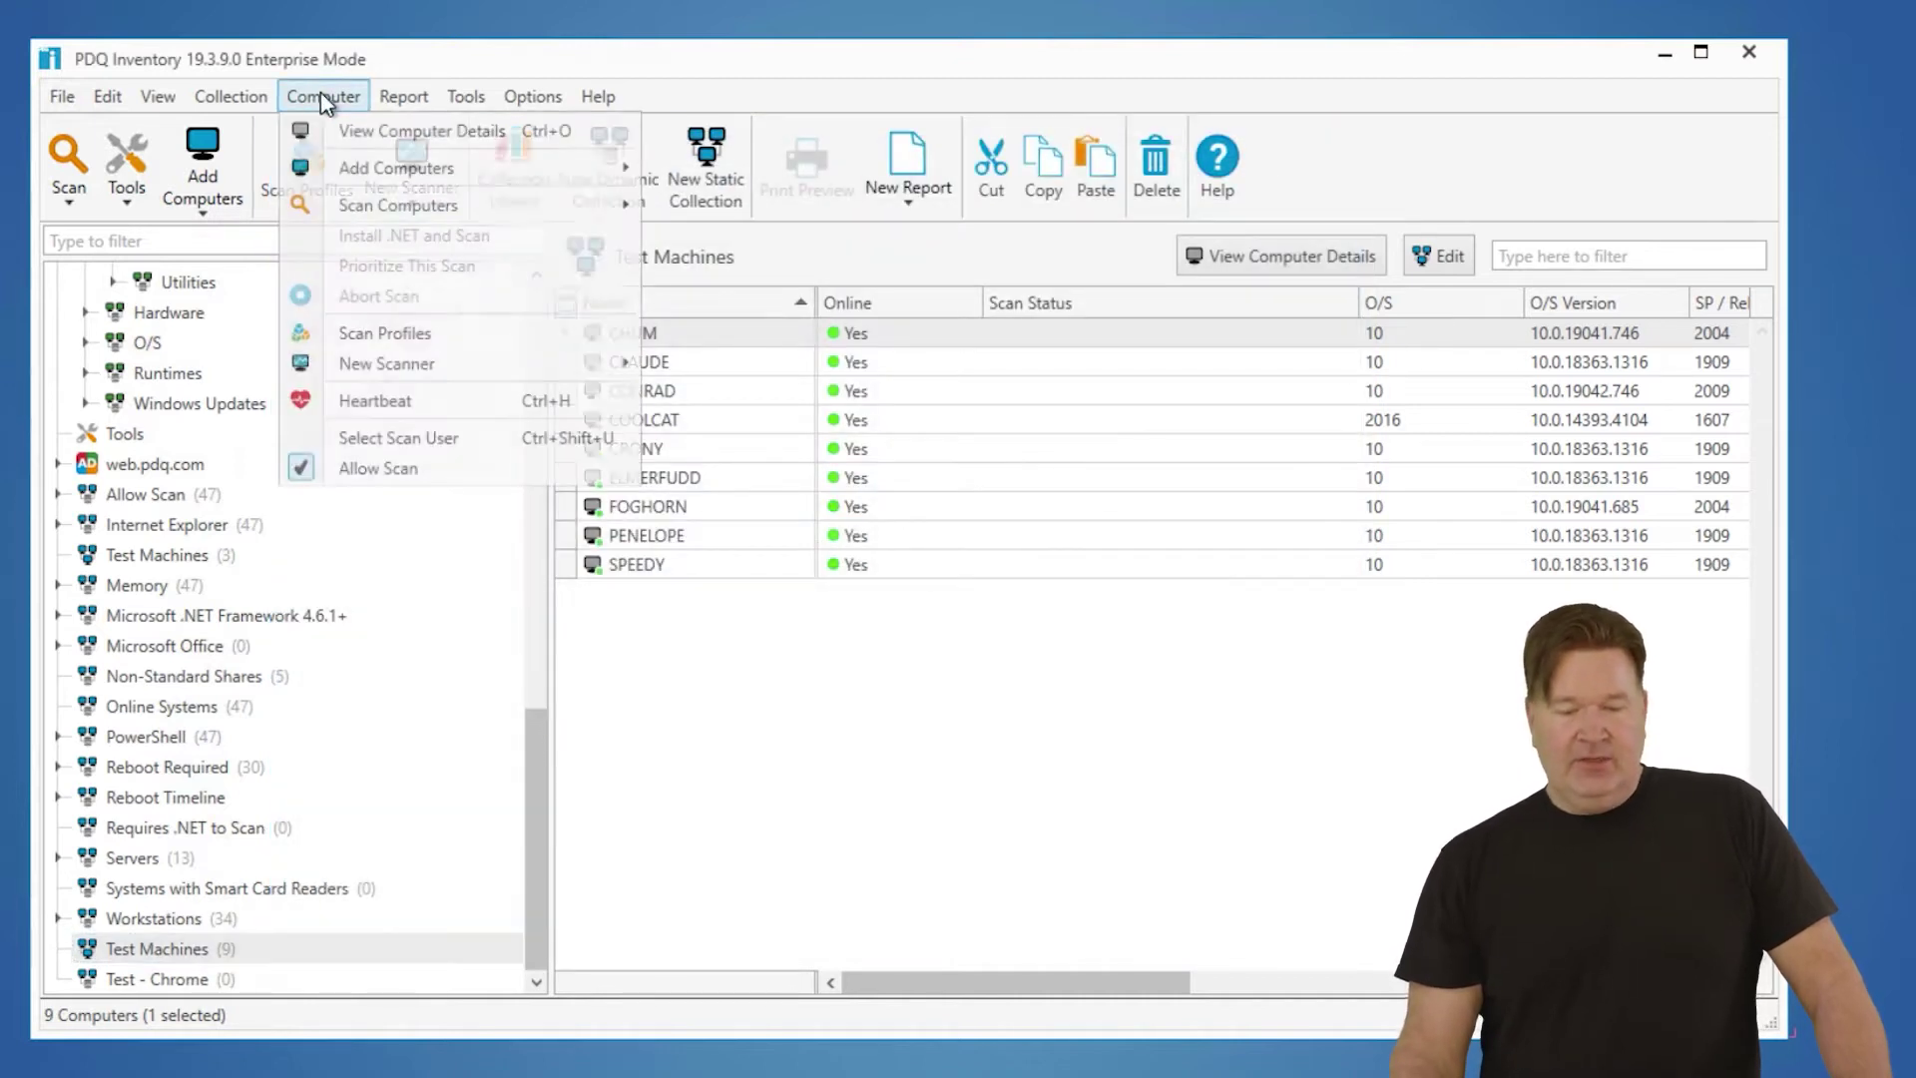
pyautogui.moveTo(348, 170)
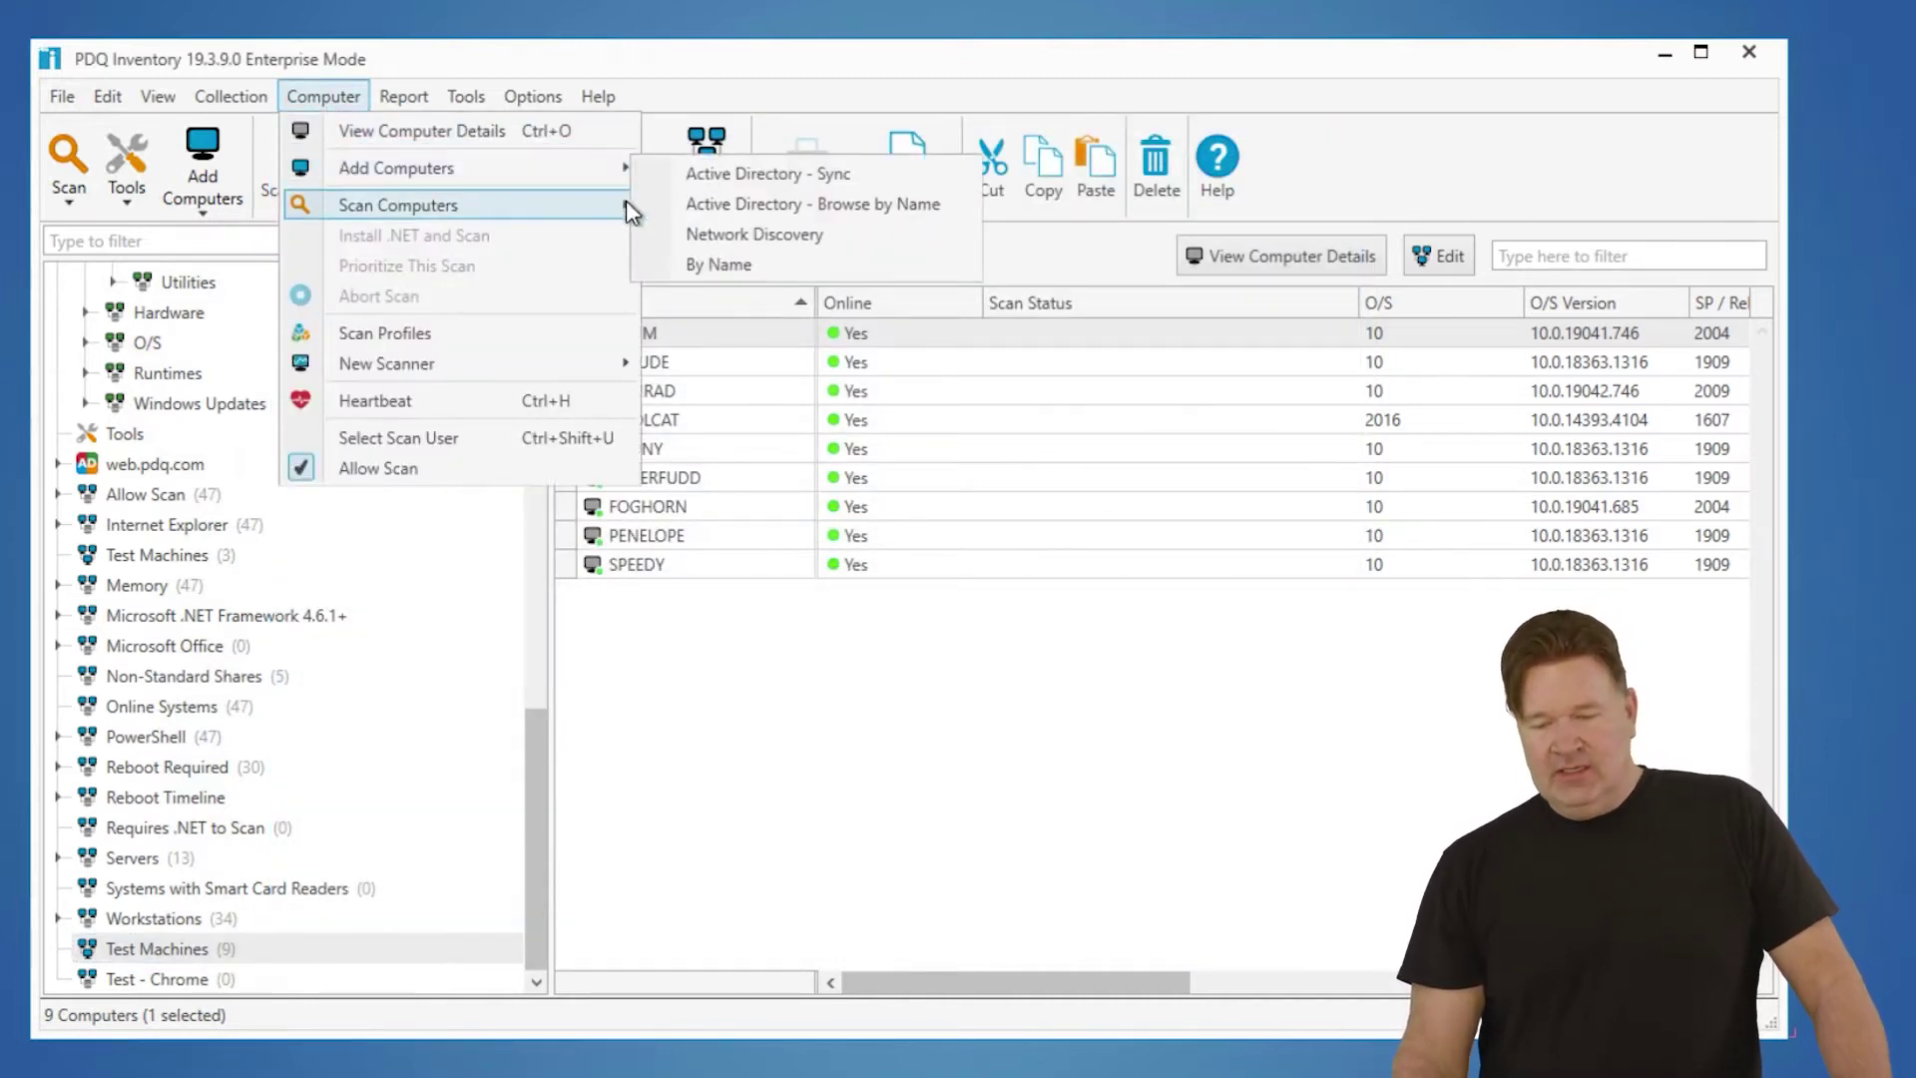
pyautogui.click(710, 231)
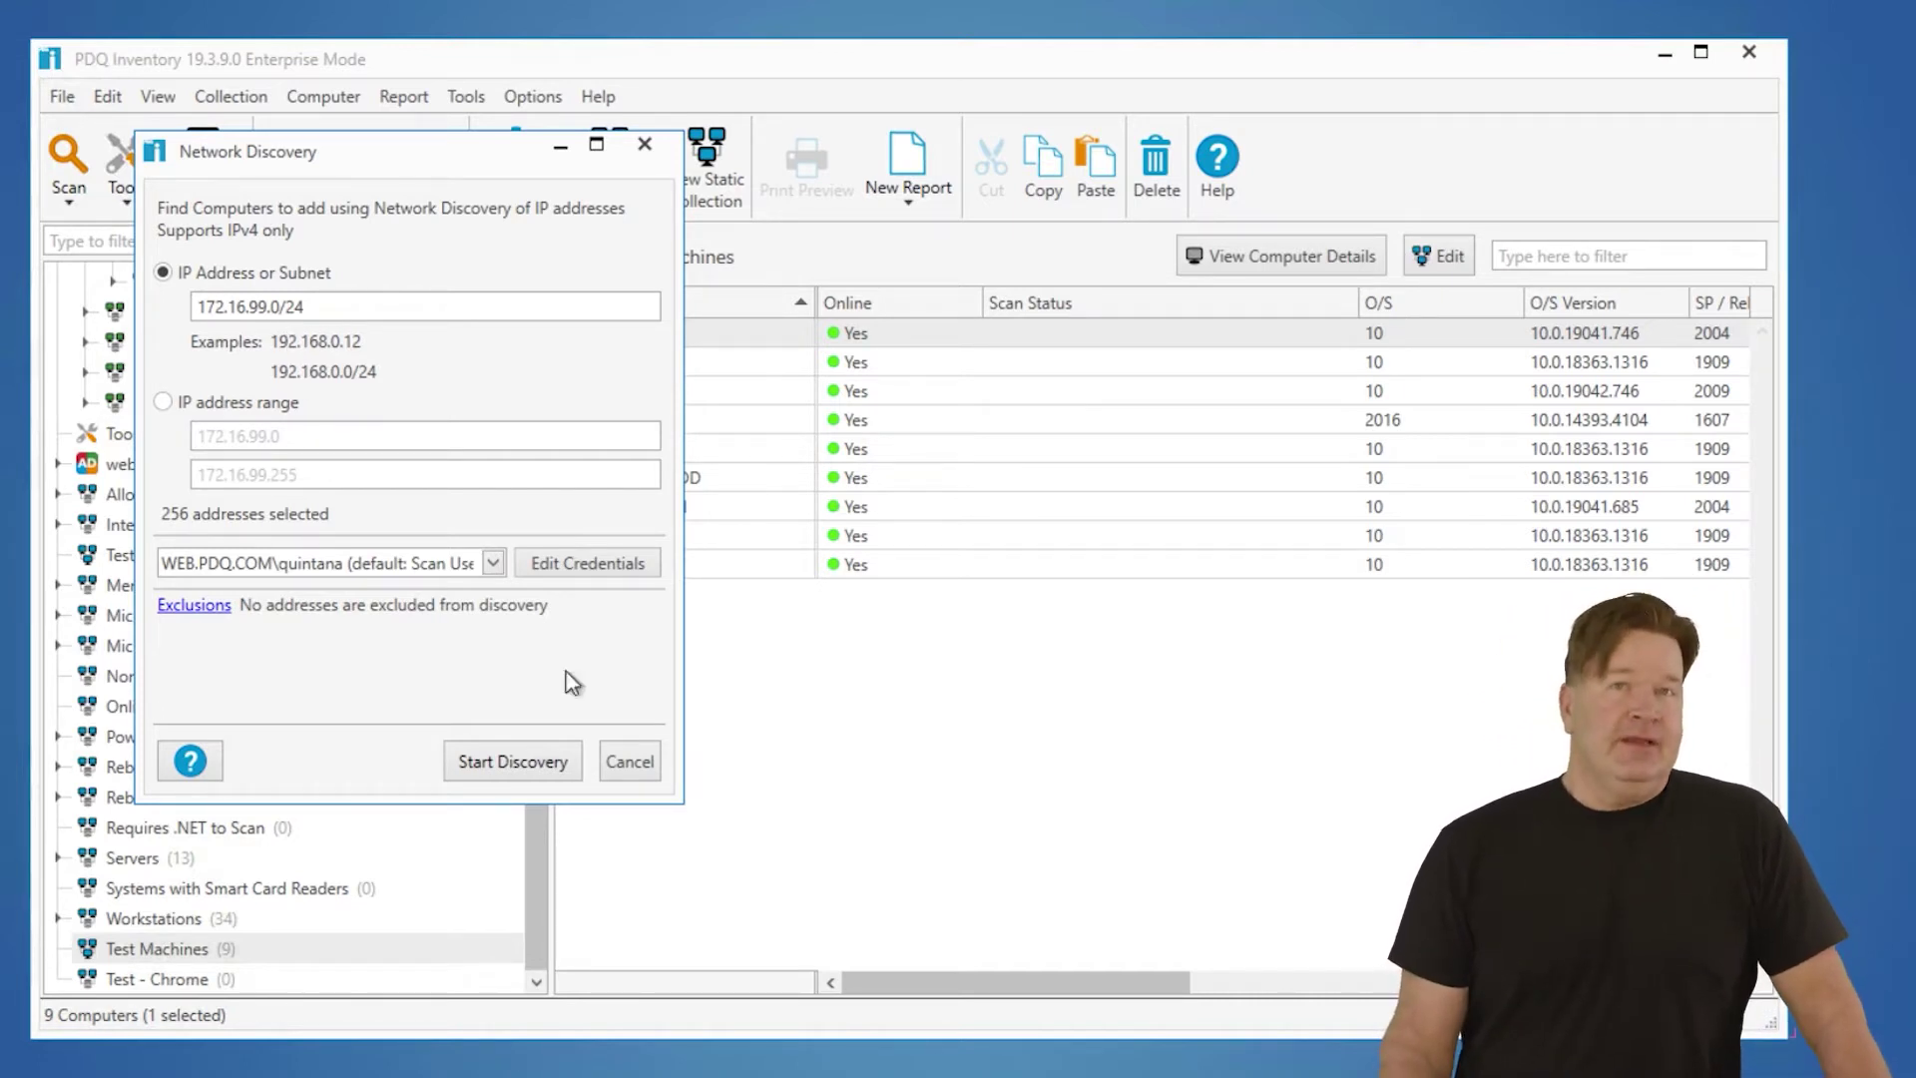
pyautogui.click(528, 763)
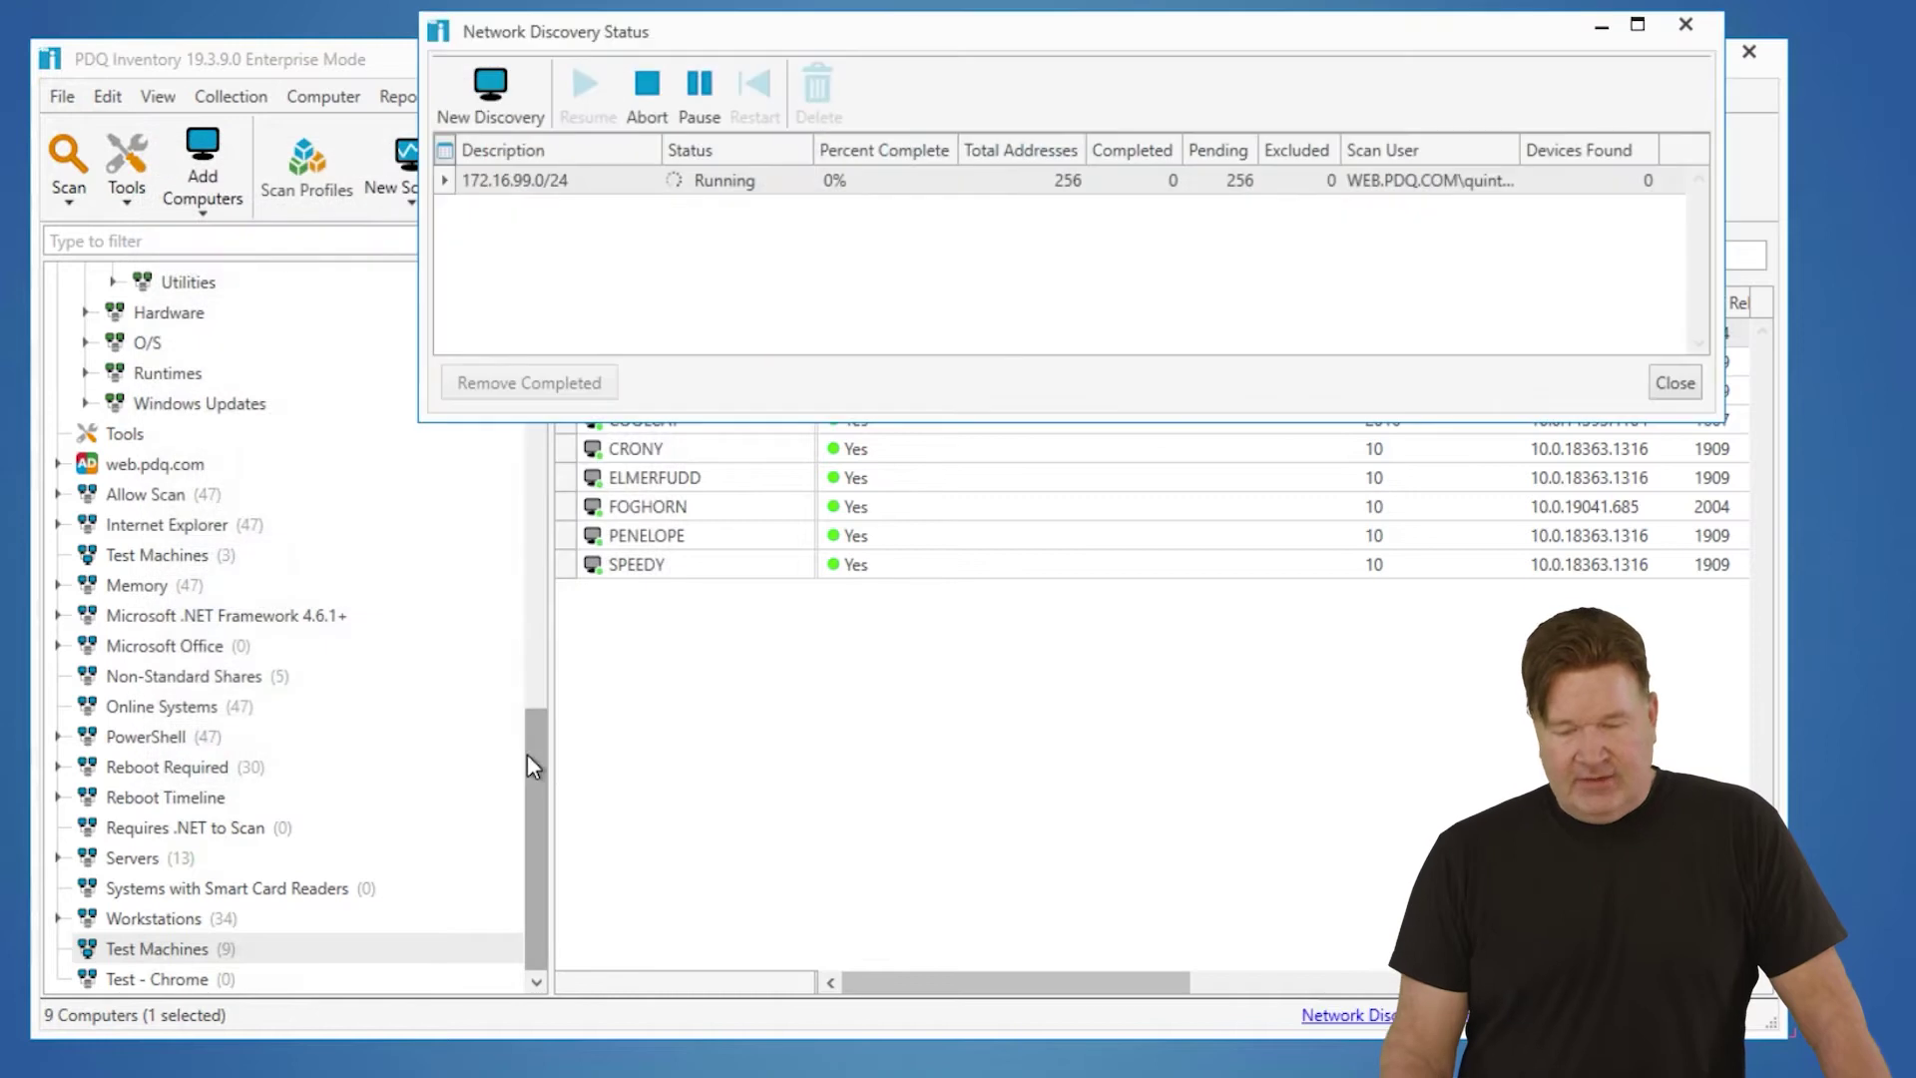
# Move aside and minimize the discovery status window, then show All Computers (54 machines).
pyautogui.moveTo(1068, 33); pyautogui.dragTo(878, 209)
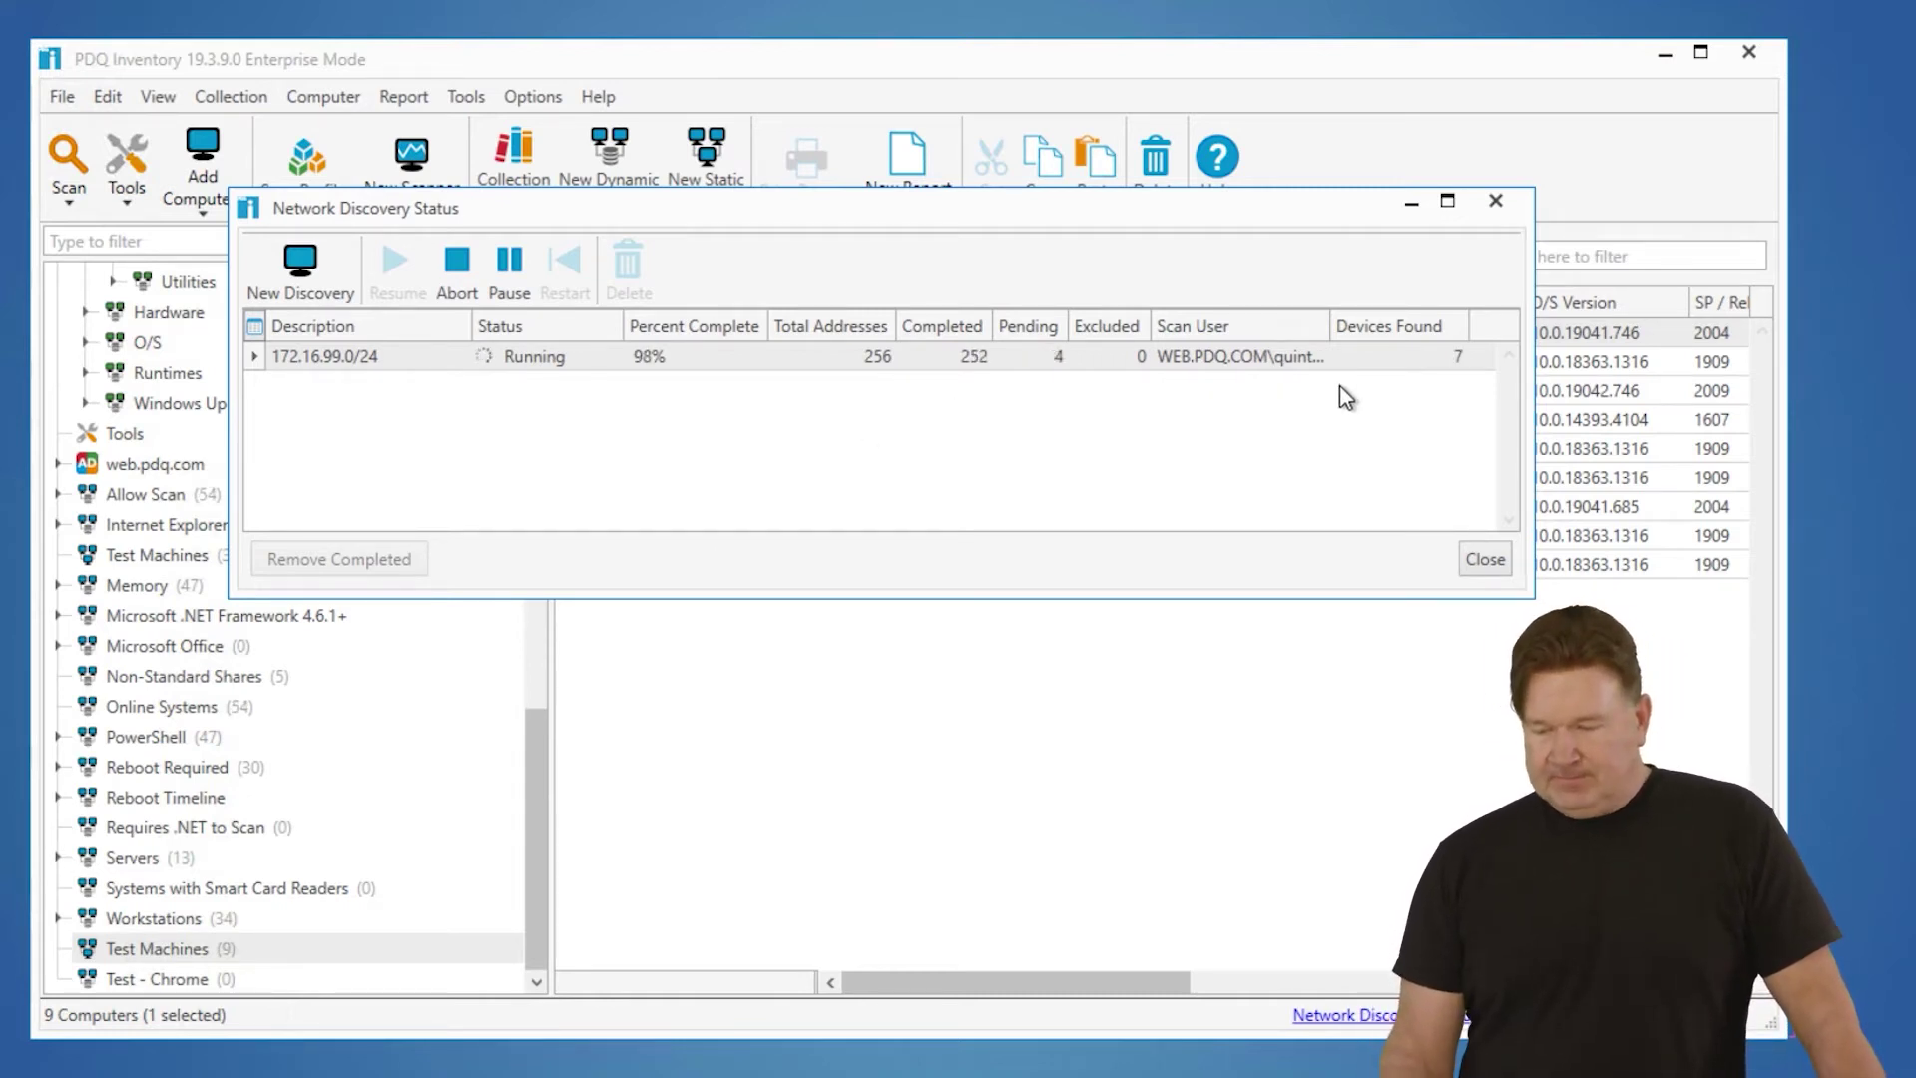
pyautogui.click(1412, 201)
pyautogui.moveTo(537, 763); pyautogui.dragTo(537, 279)
pyautogui.click(190, 319)
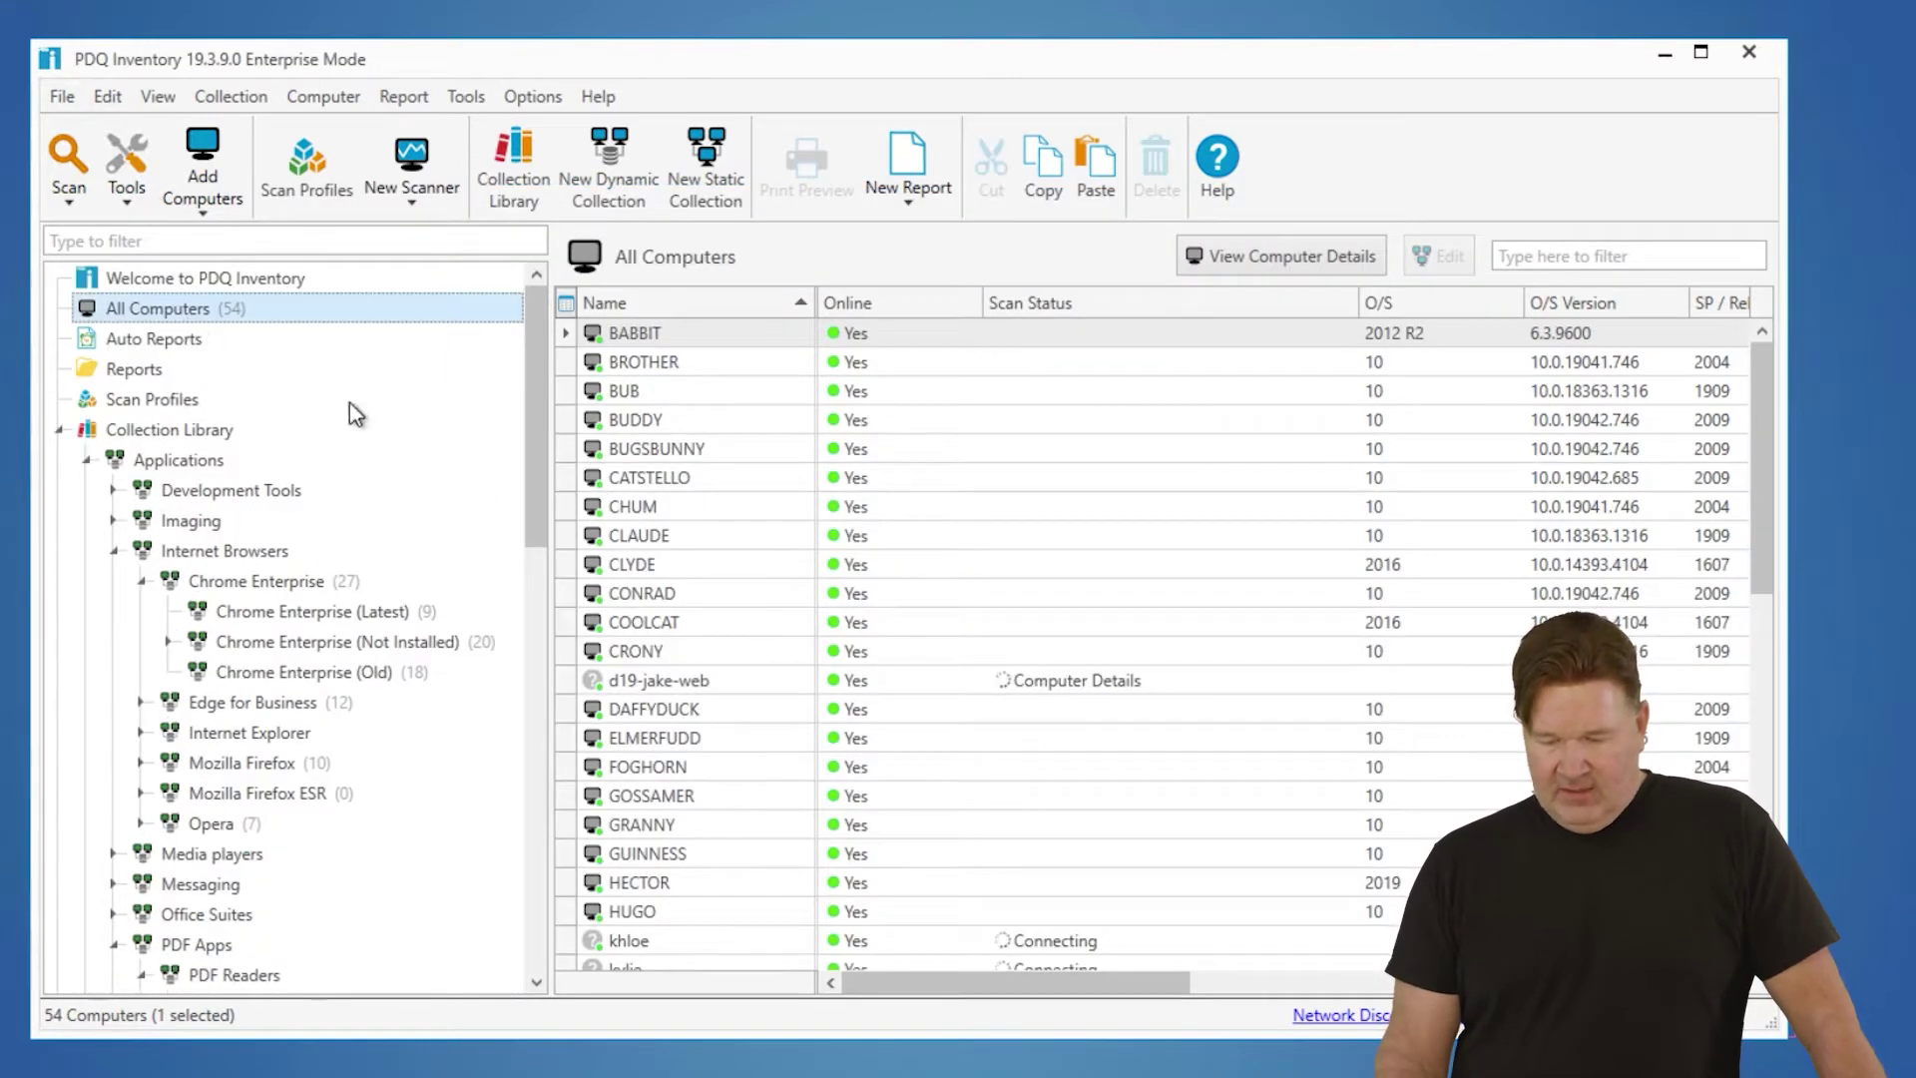
# Inspect the new DAFFYDUCK and d19-jake-web entries in All Computers, then return to the Chrome blog.
pyautogui.click(659, 710)
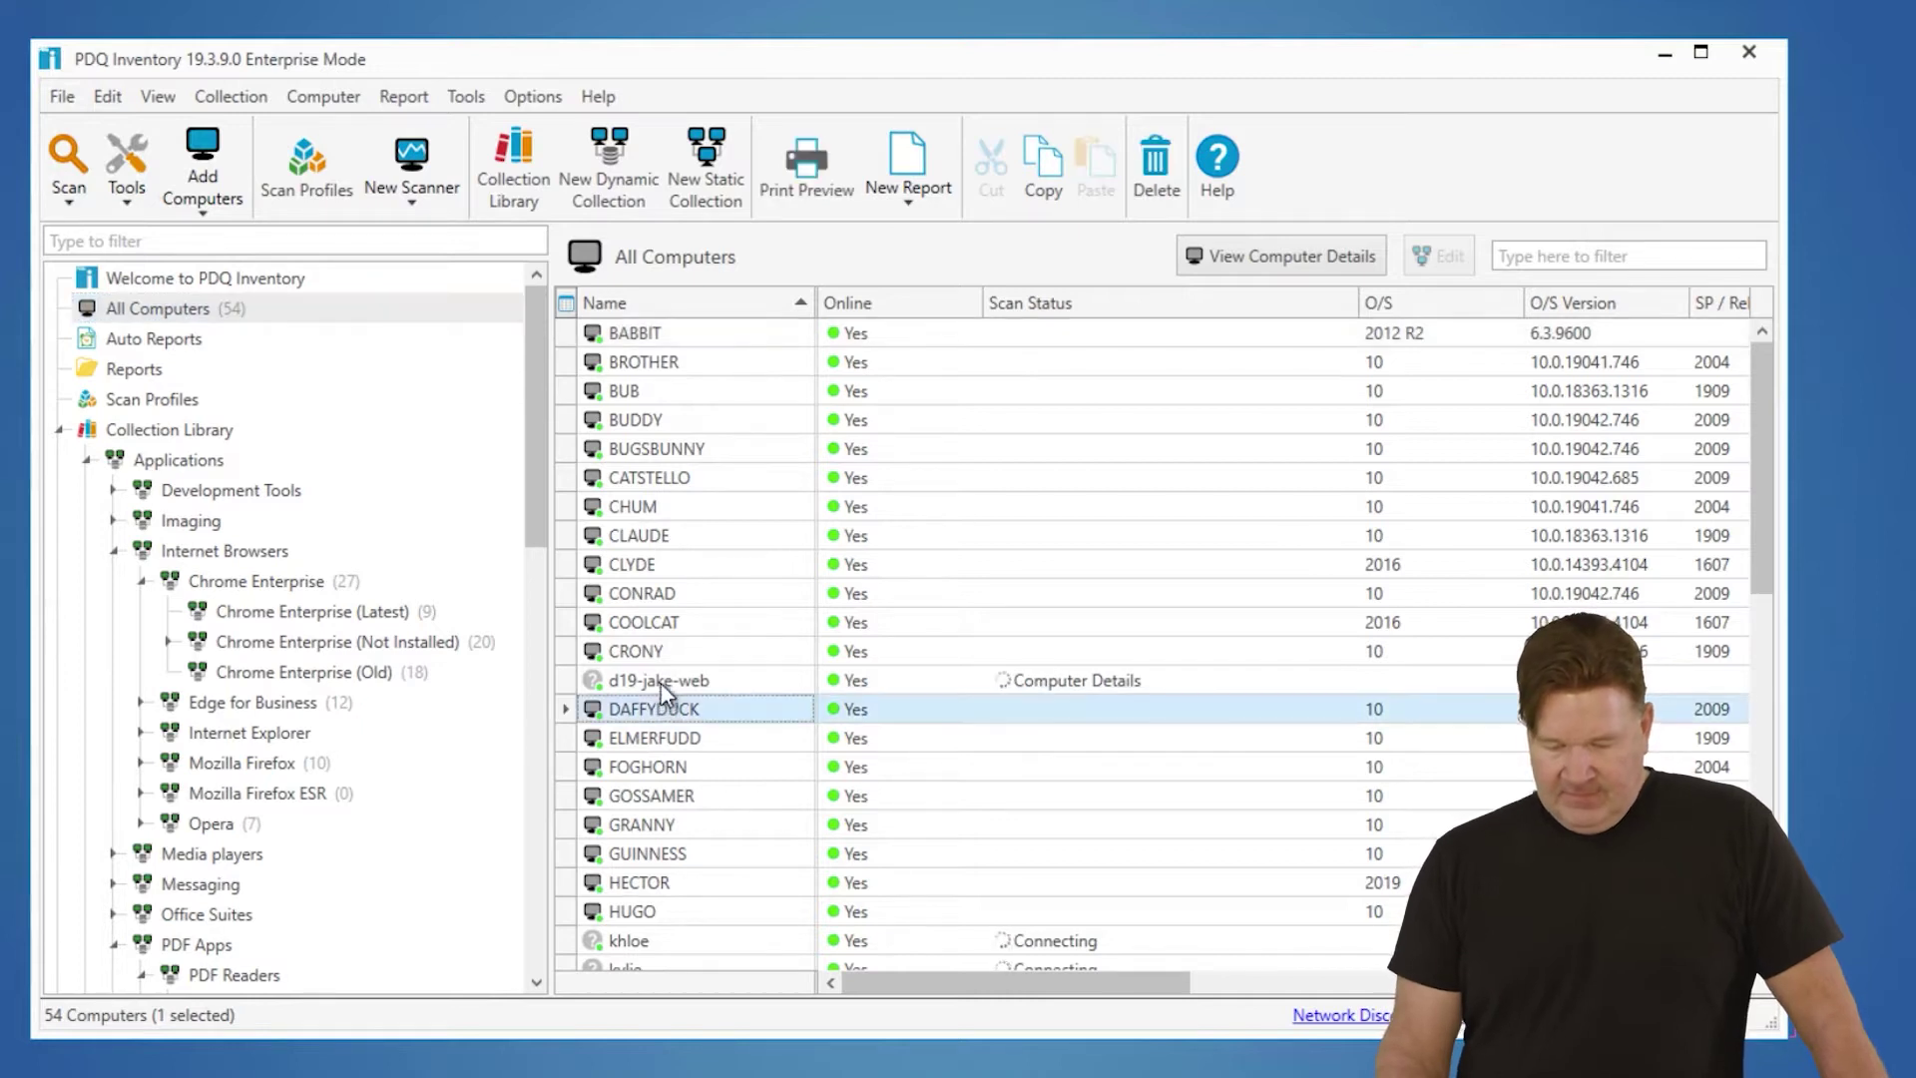
pyautogui.click(662, 681)
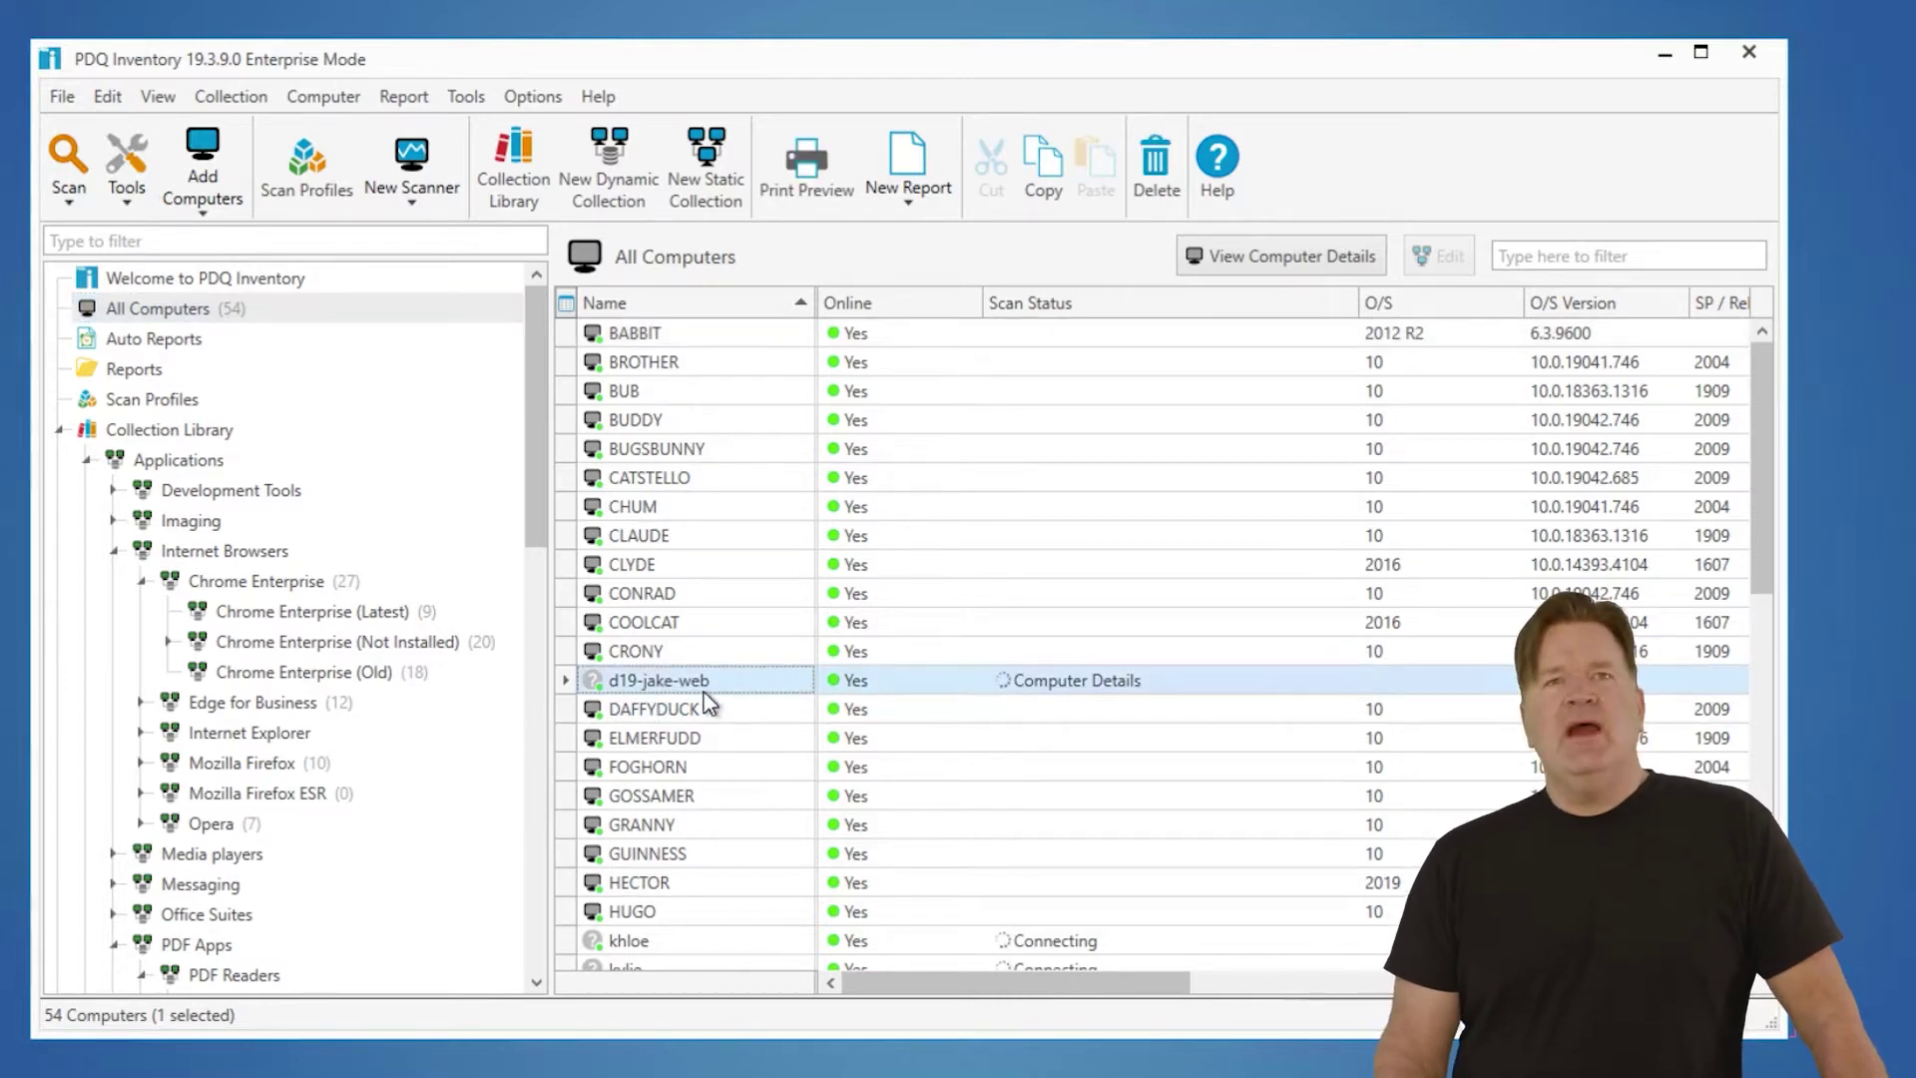
pyautogui.scroll(-2, 706, 698)
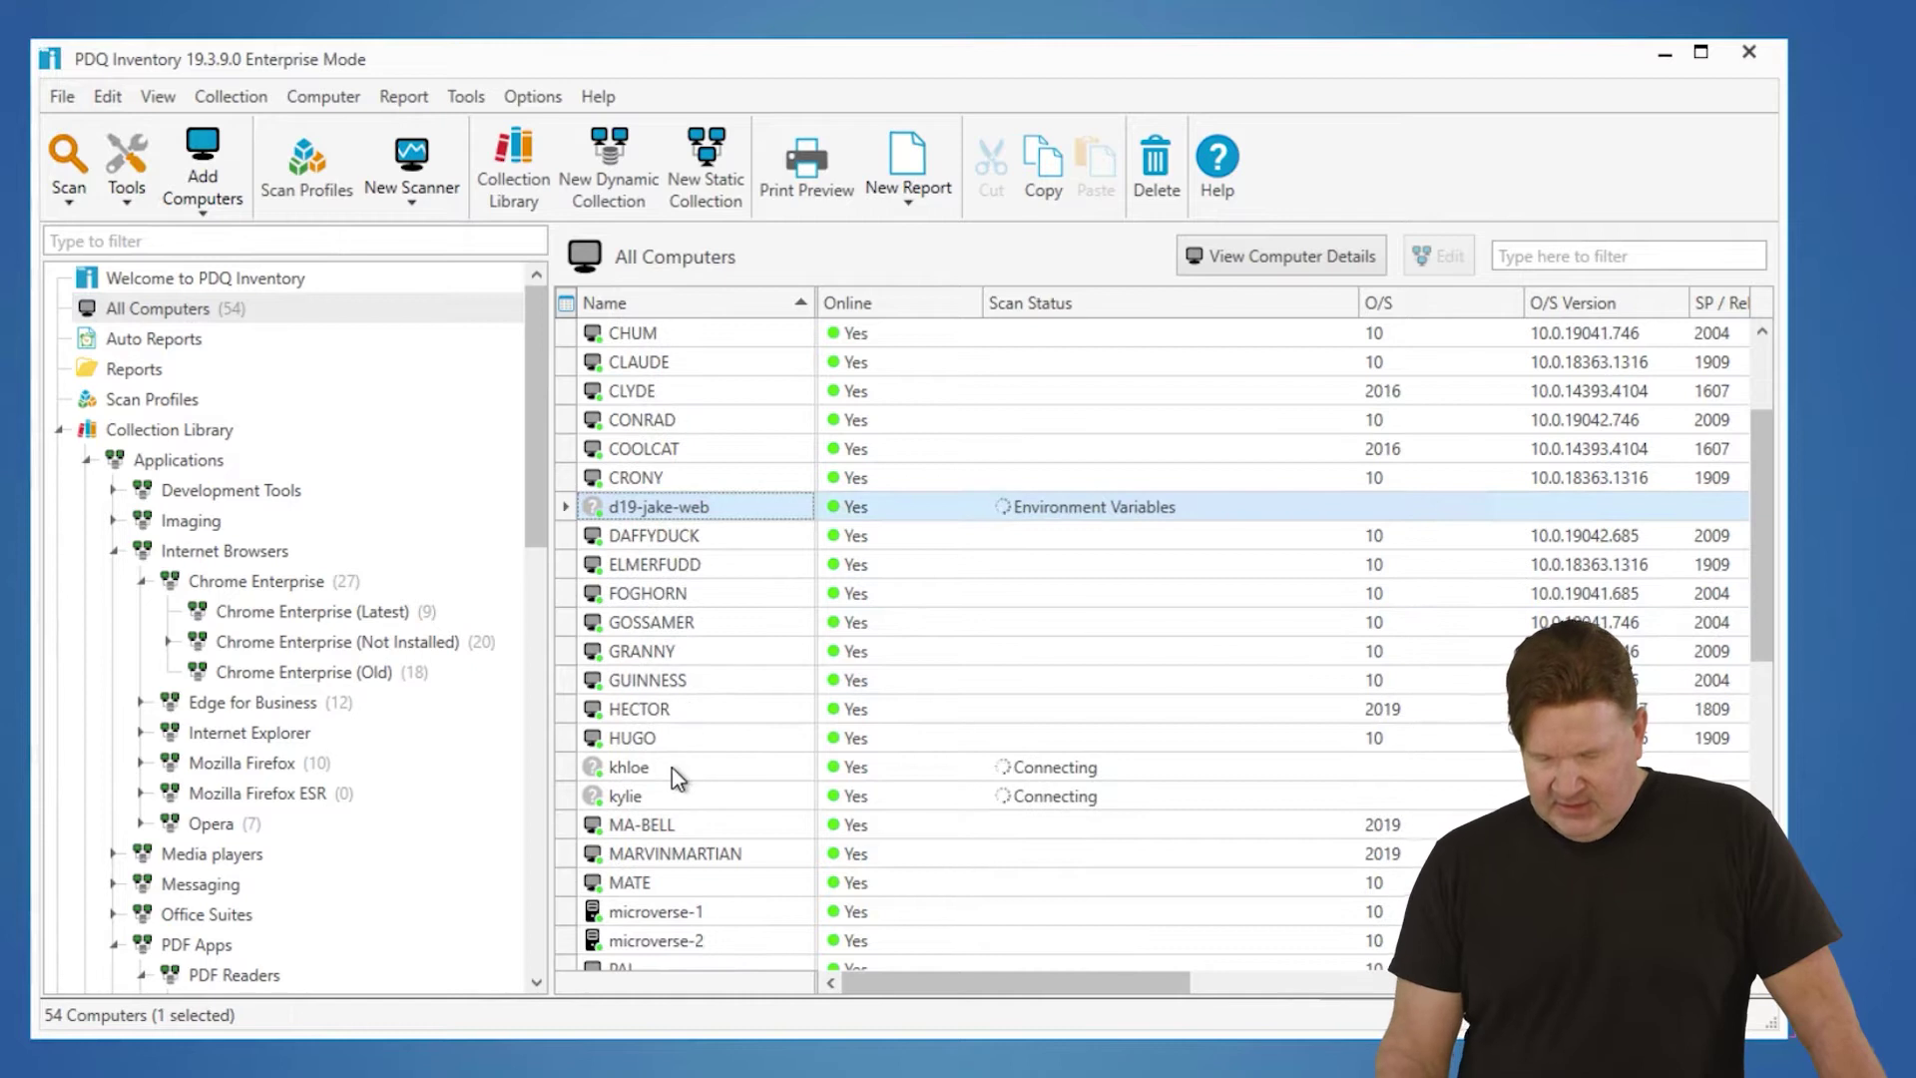
pyautogui.scroll(-5, 696, 743)
pyautogui.scroll(-4, 688, 726)
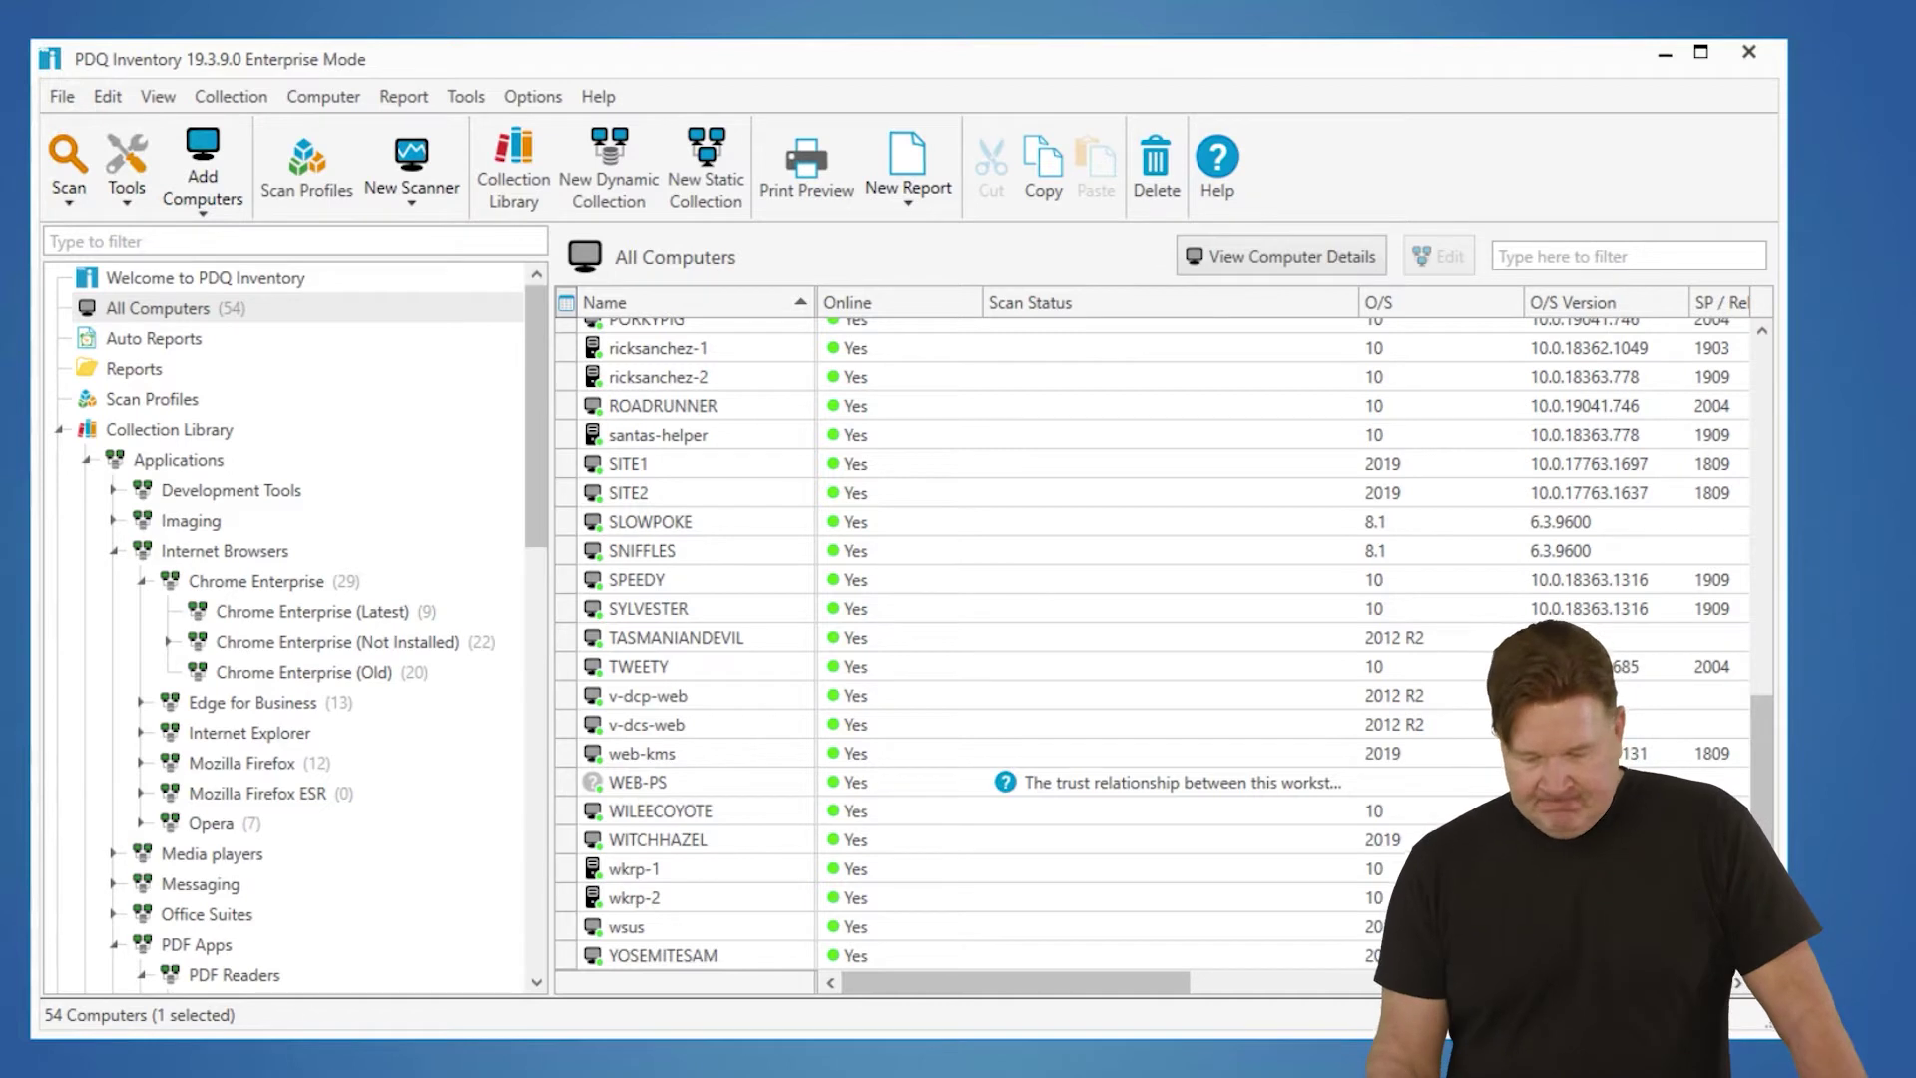
pyautogui.hotkey('alt', 'Tab')
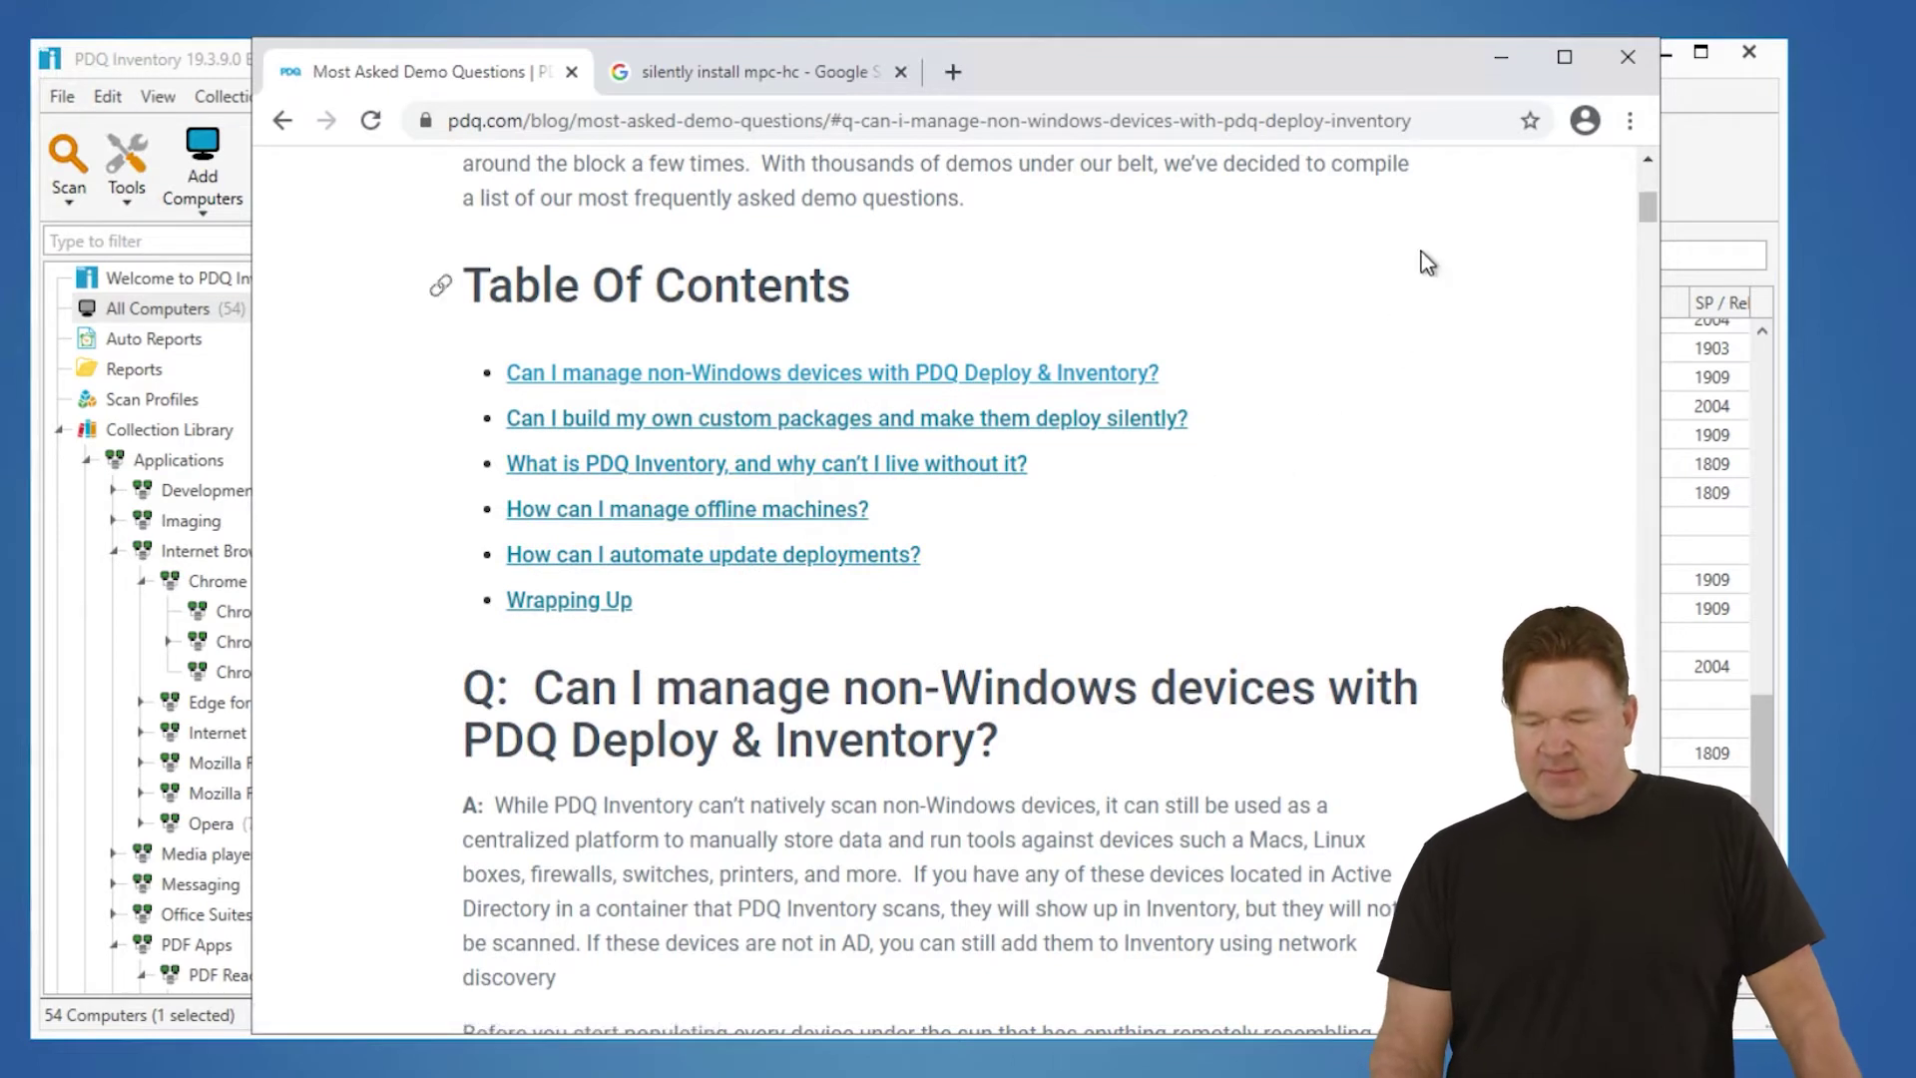
# Minimize Chrome and switch from PDQ Inventory to PDQ Deploy.
pyautogui.click(1500, 56)
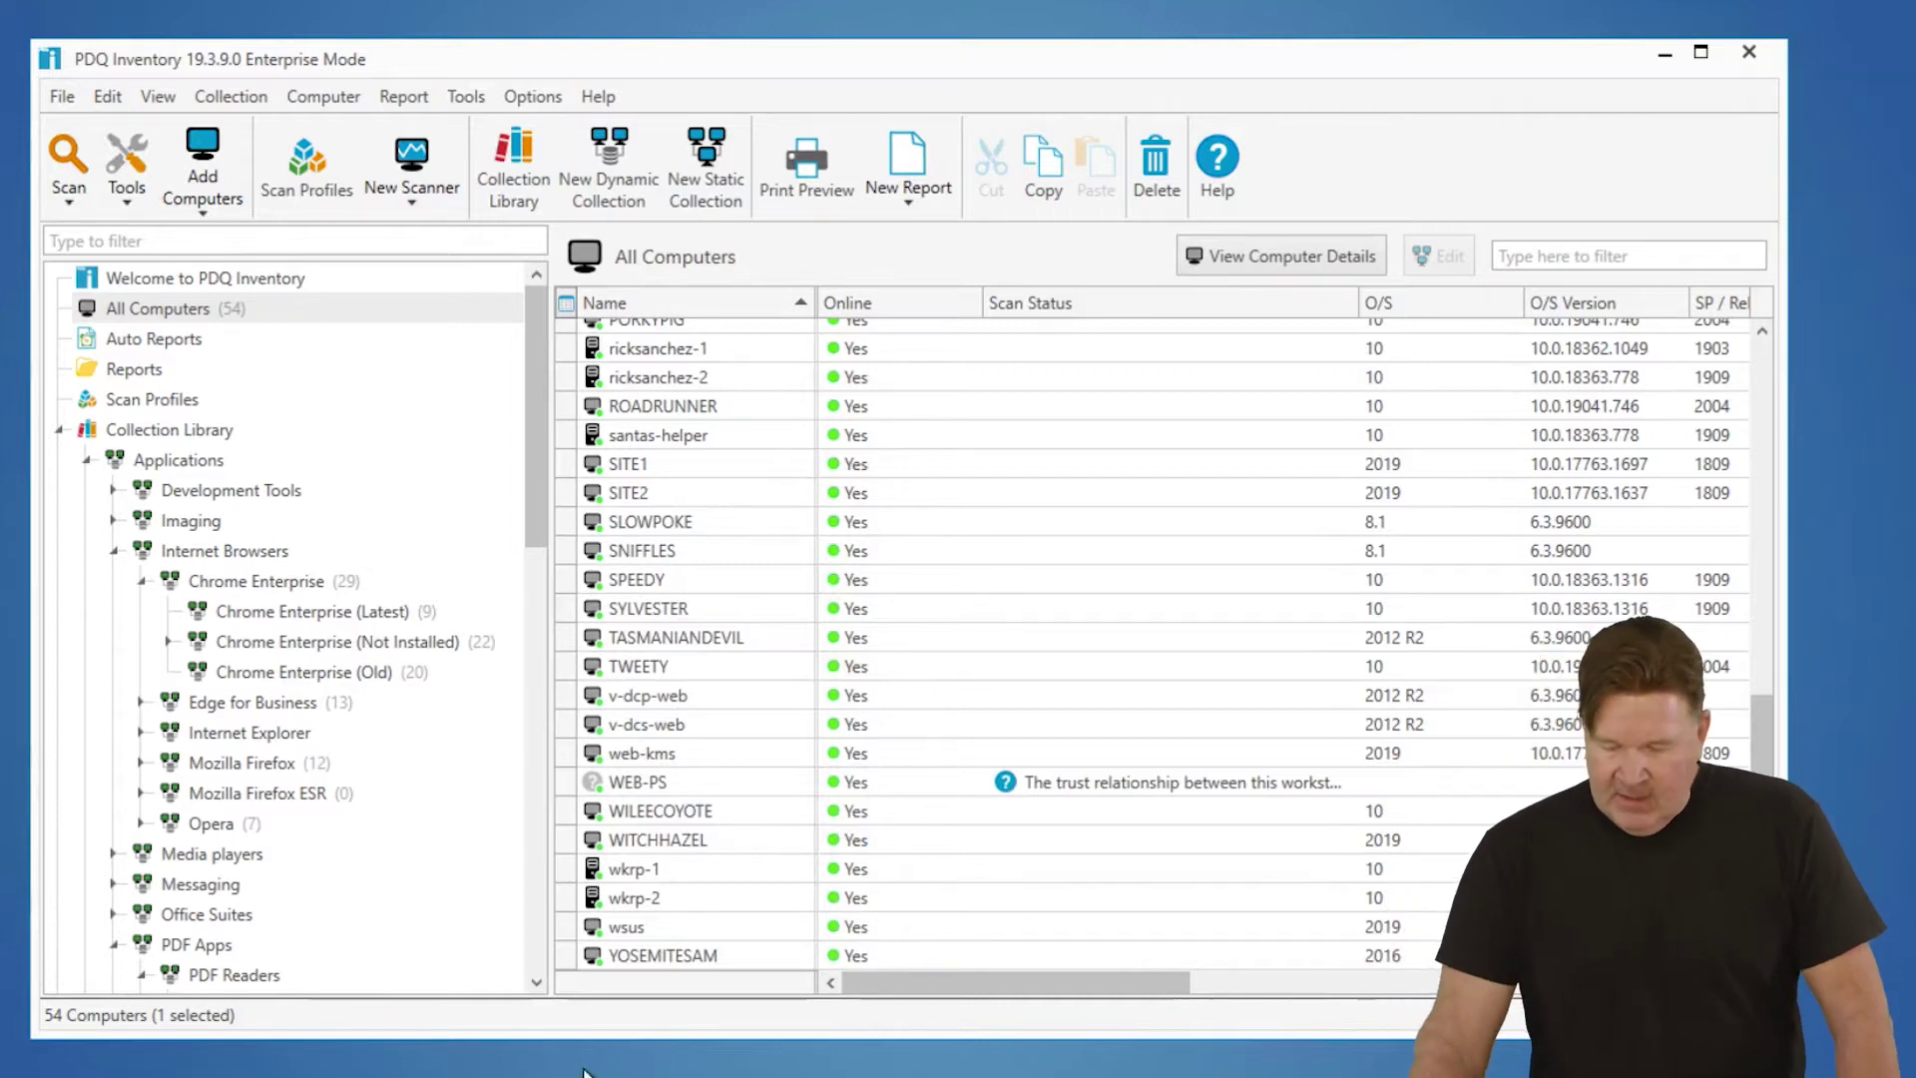
pyautogui.hotkey('alt', 'Tab')
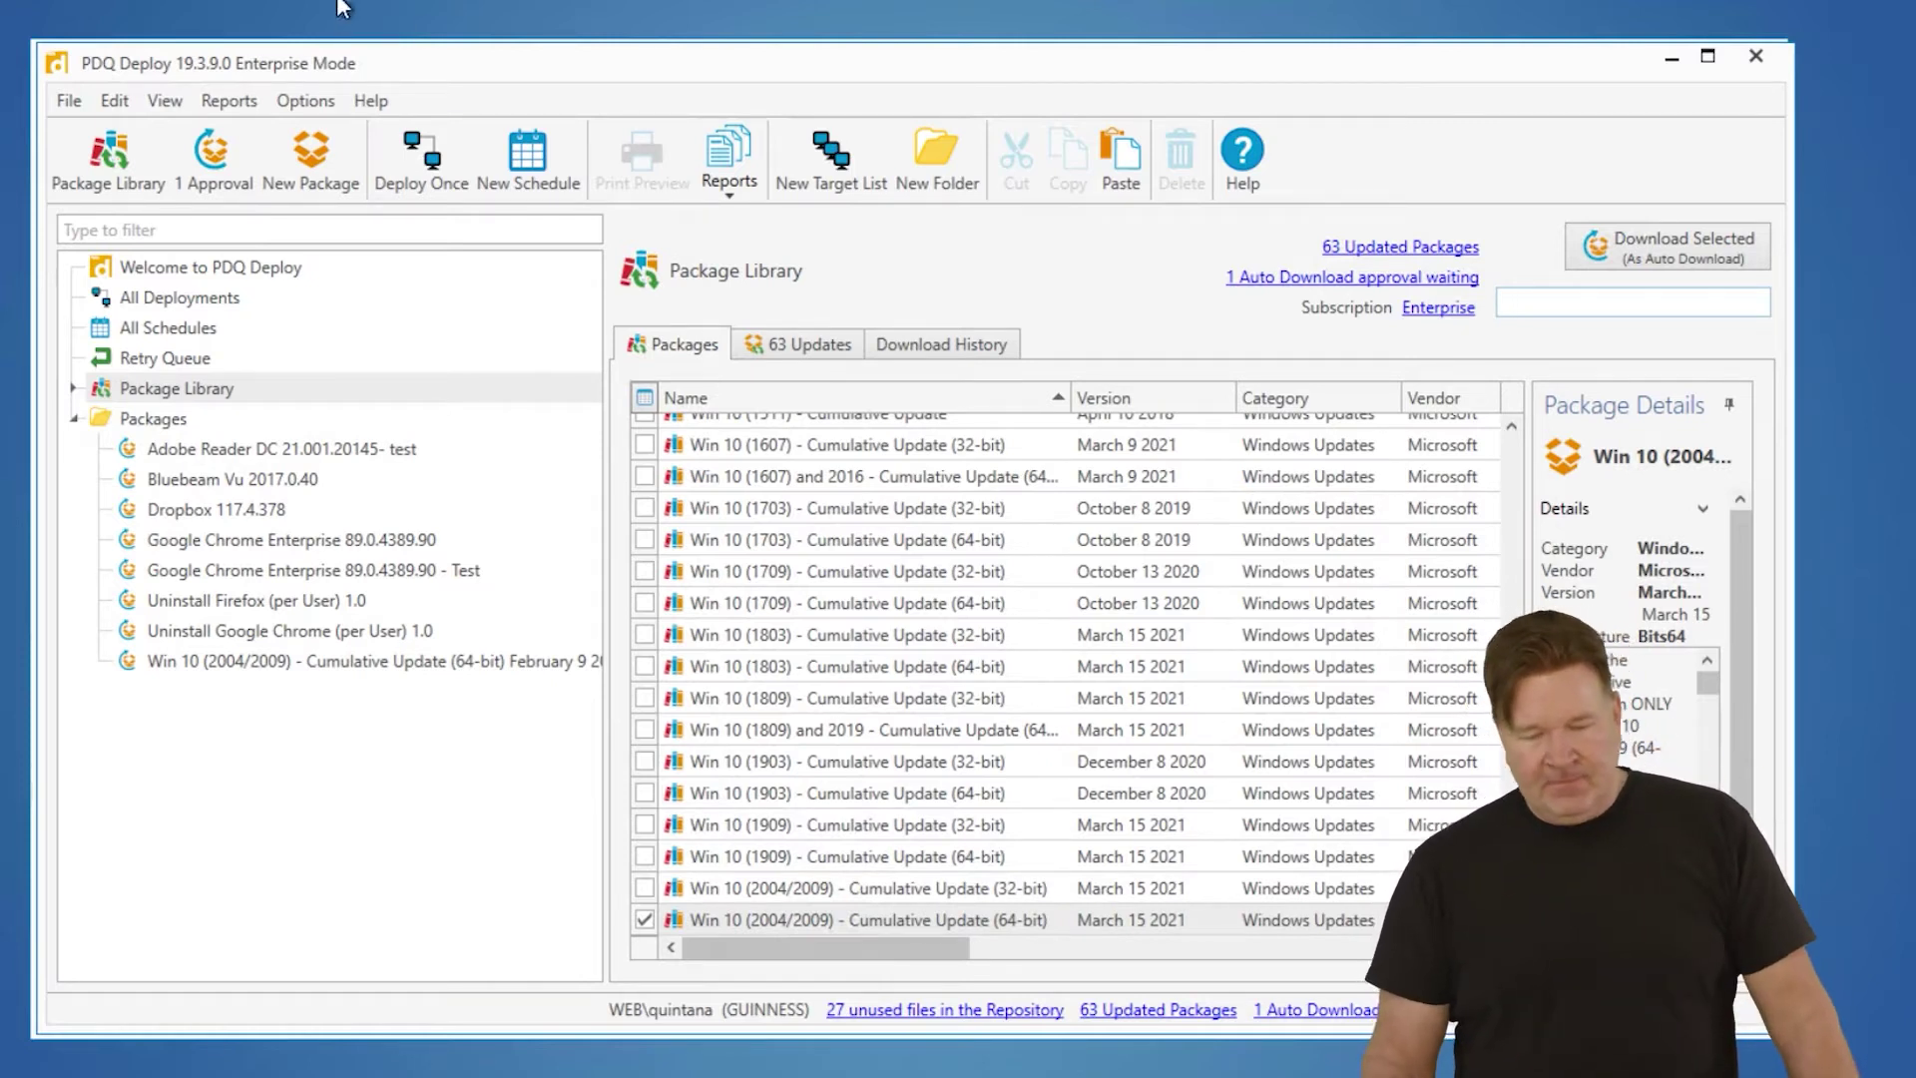
# Create a new package and start replacing its default name, beginning with 'H'.
pyautogui.click(311, 158)
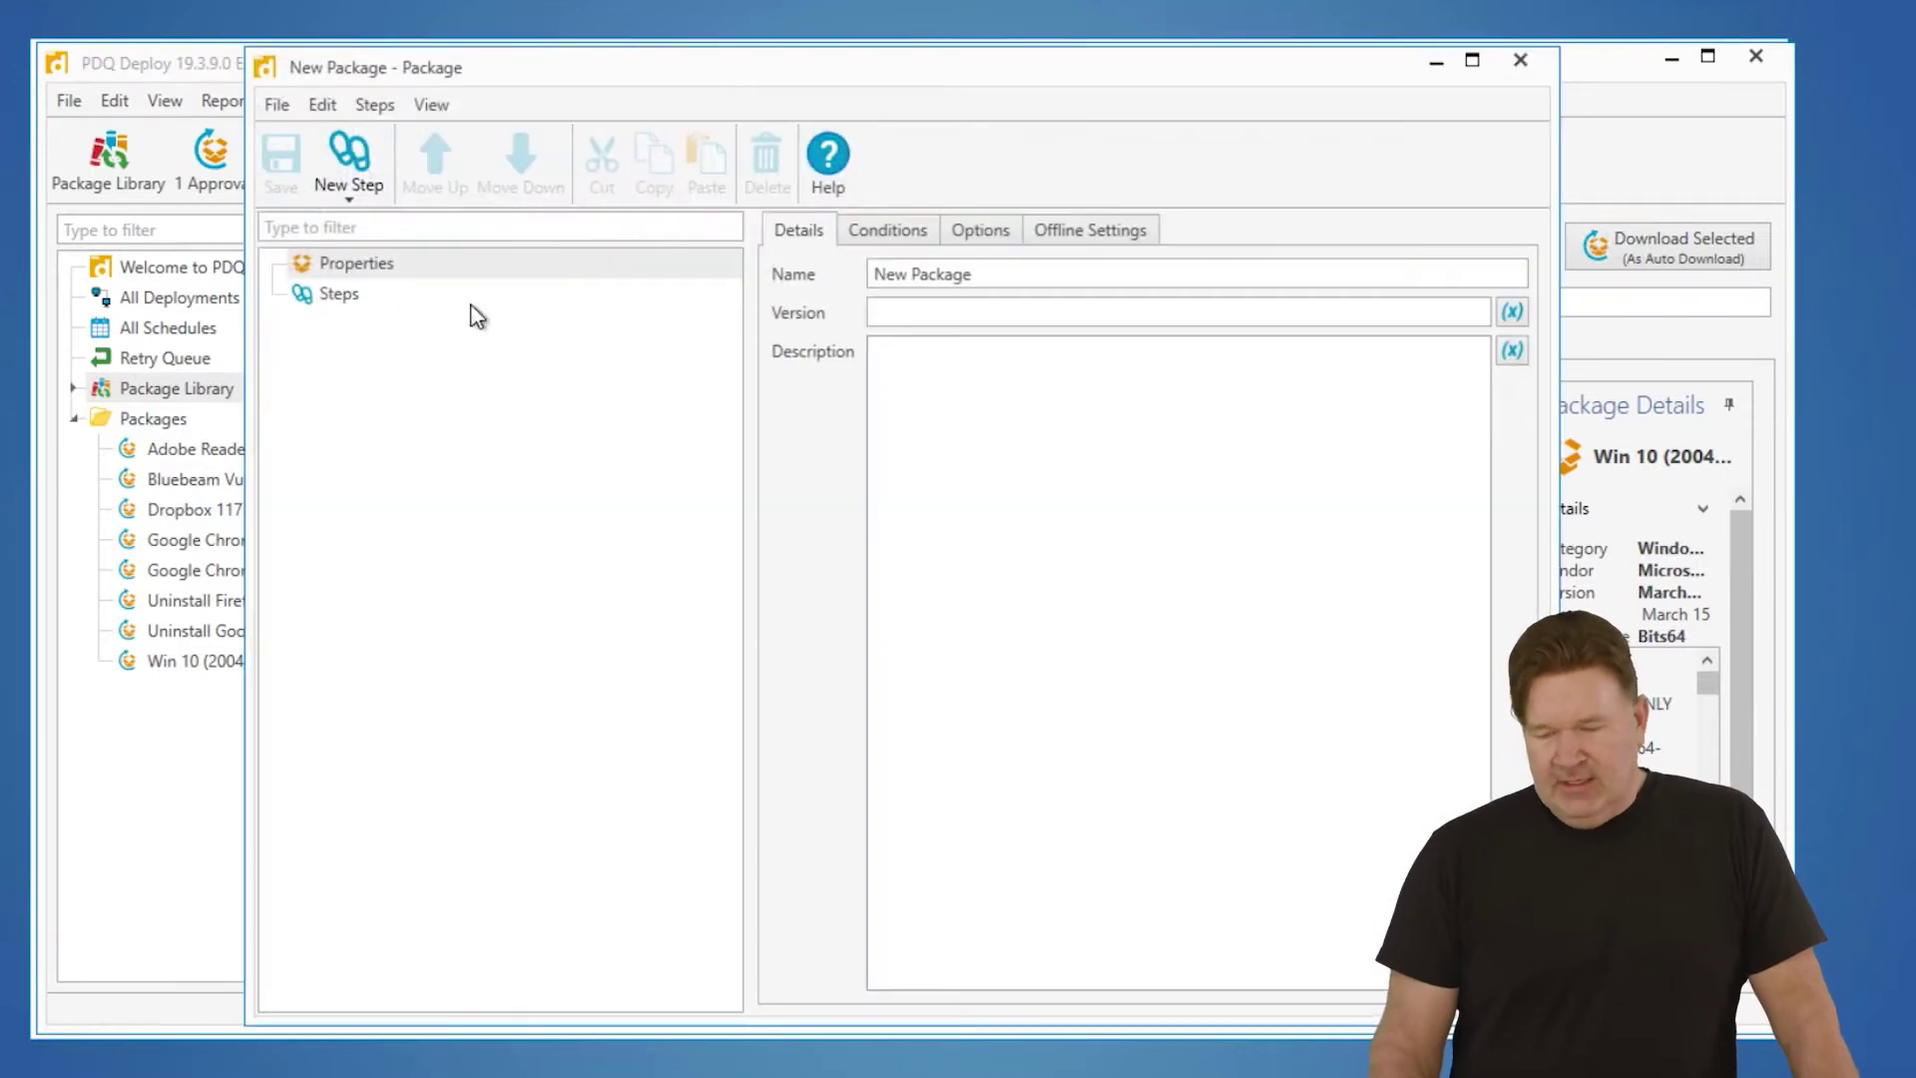
pyautogui.moveTo(973, 273); pyautogui.dragTo(830, 283)
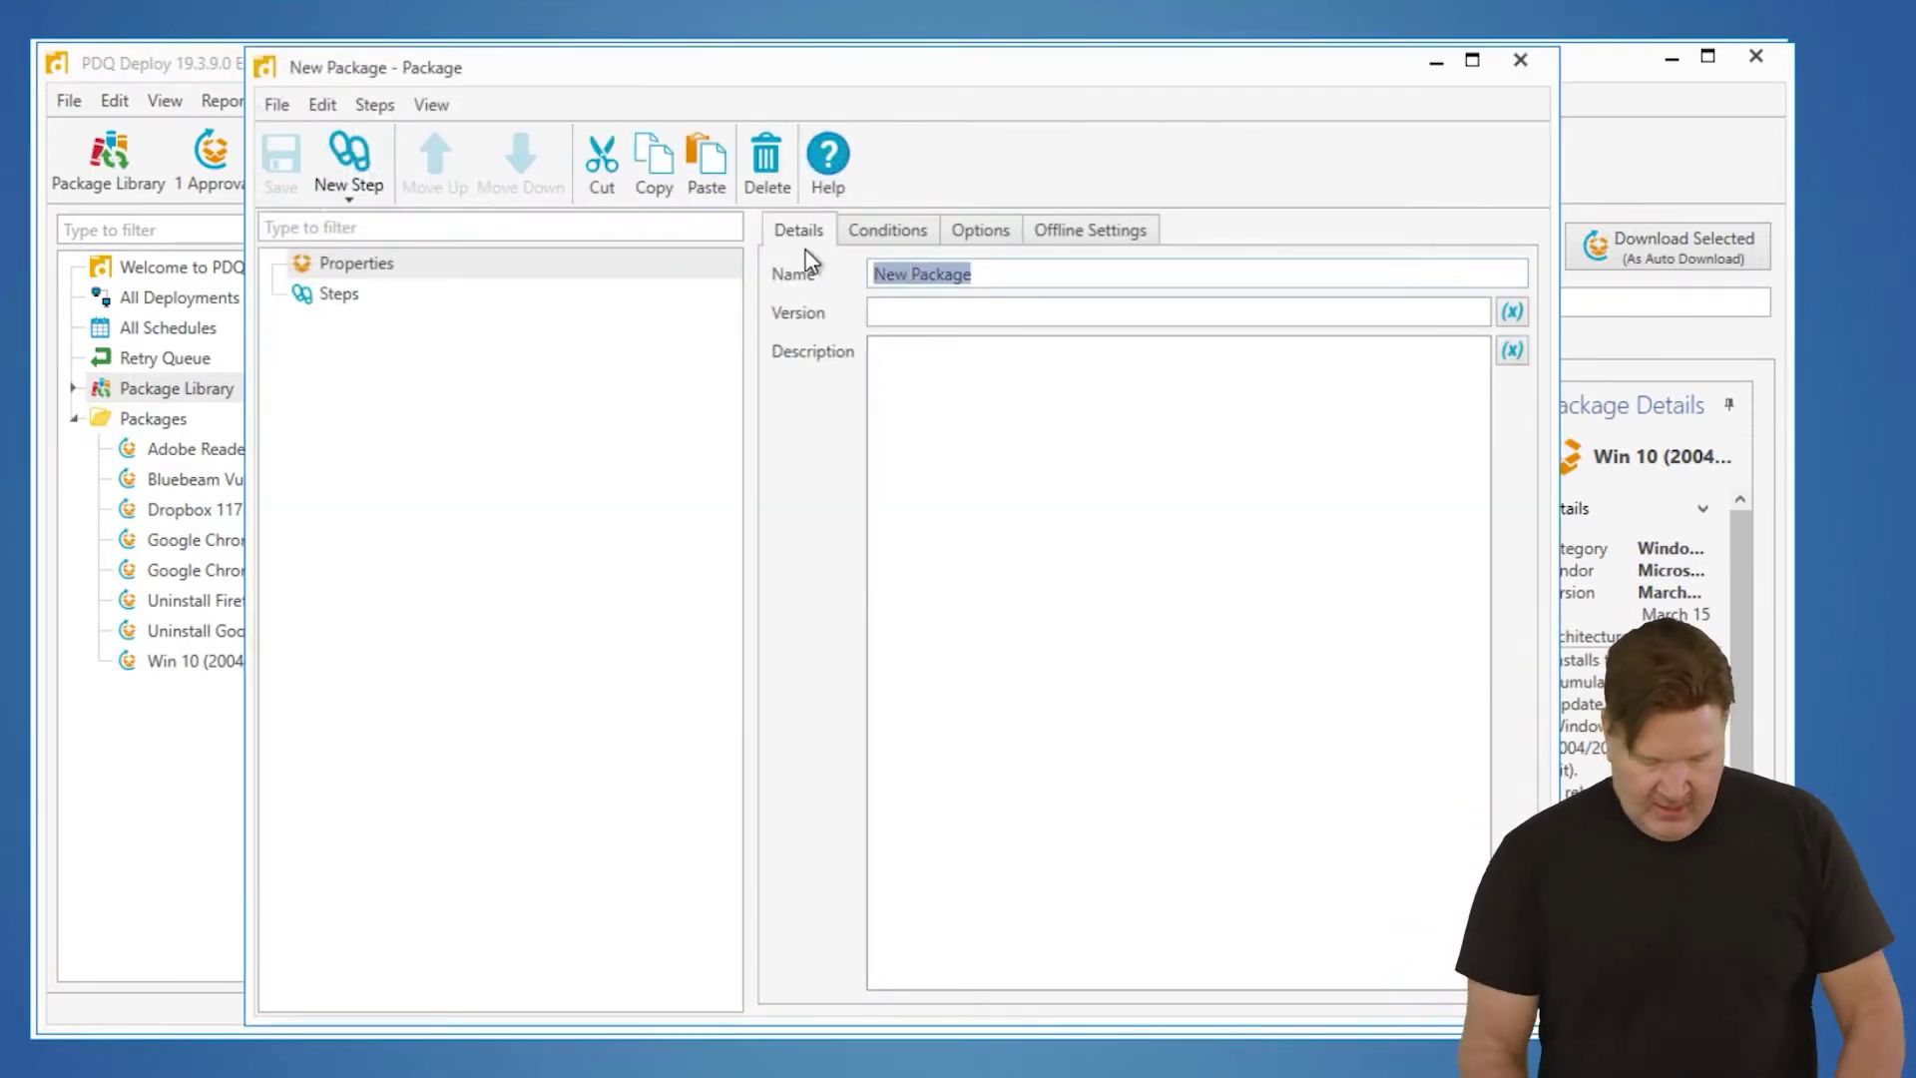
pyautogui.write('H')
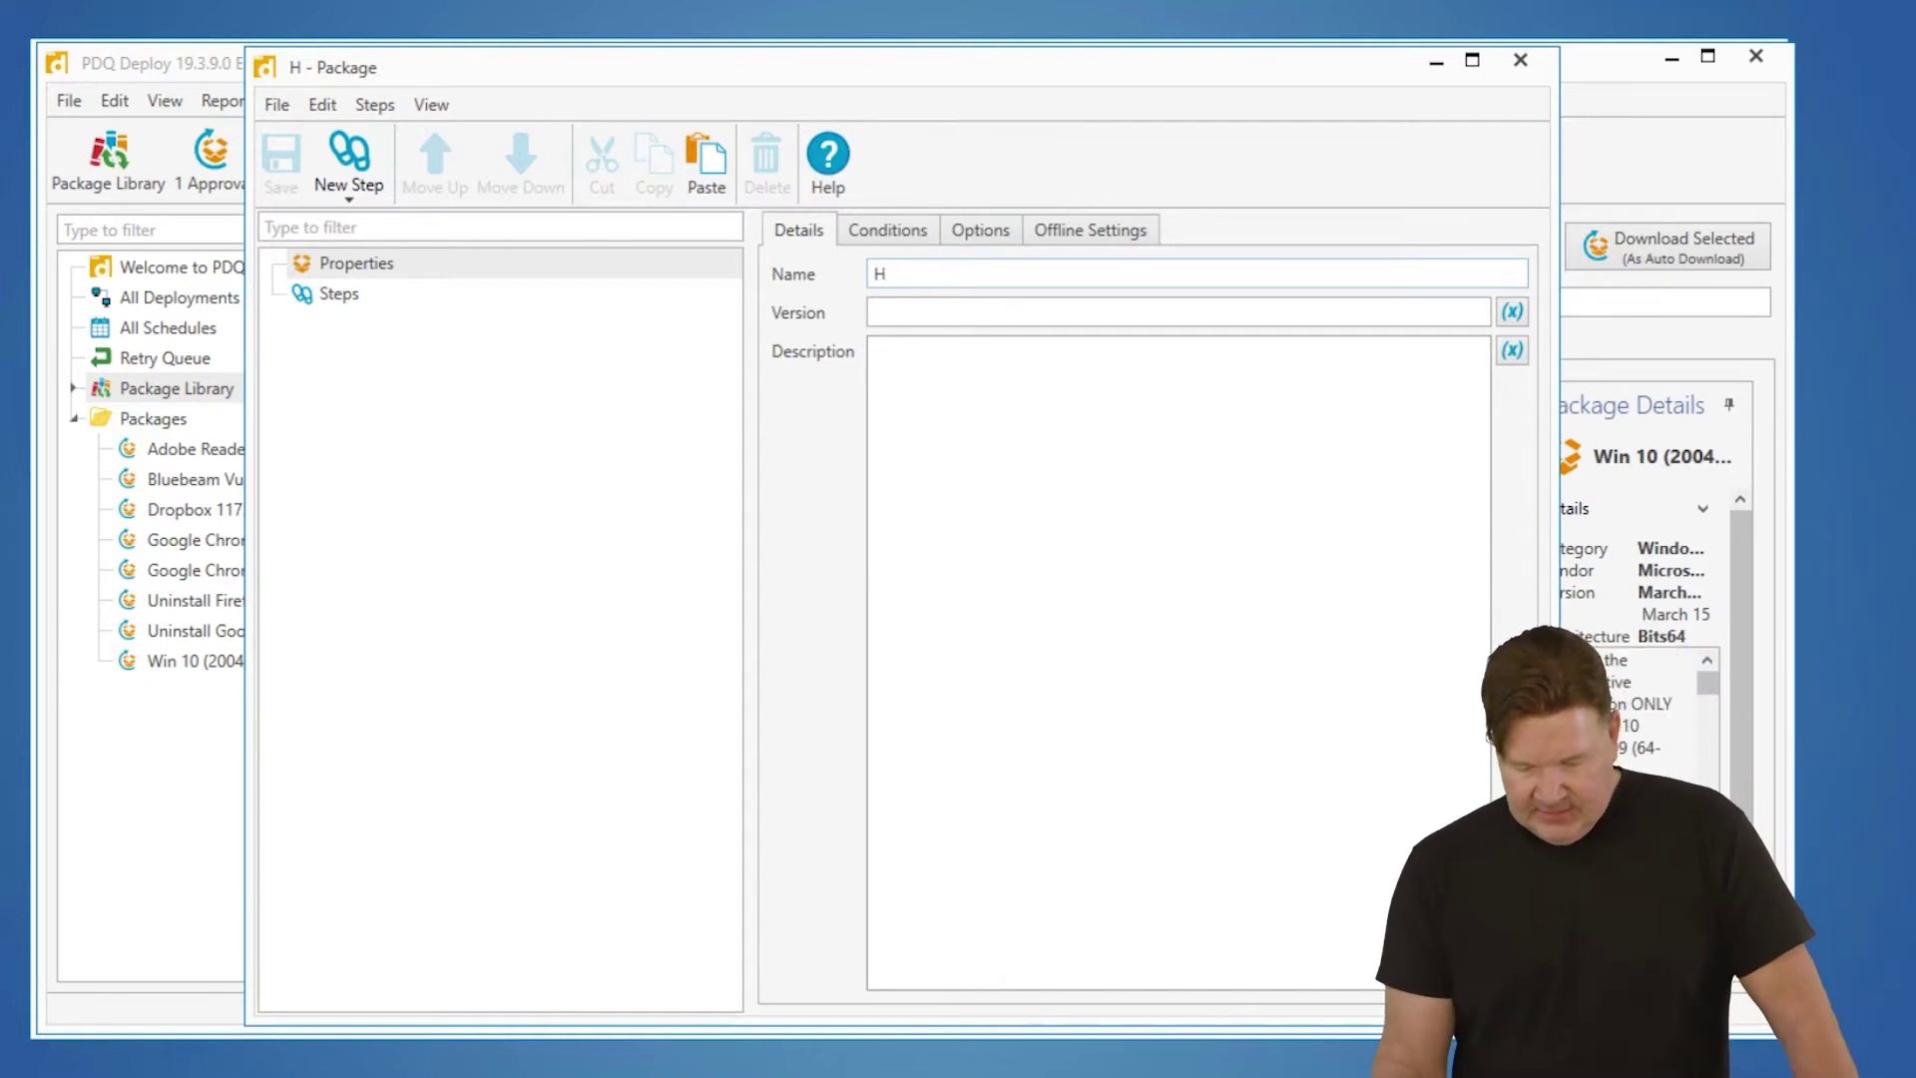
# Read the blog's custom-package steps in Chrome, then minimize it to return to the package editor.
pyautogui.hotkey('alt', 'Tab')
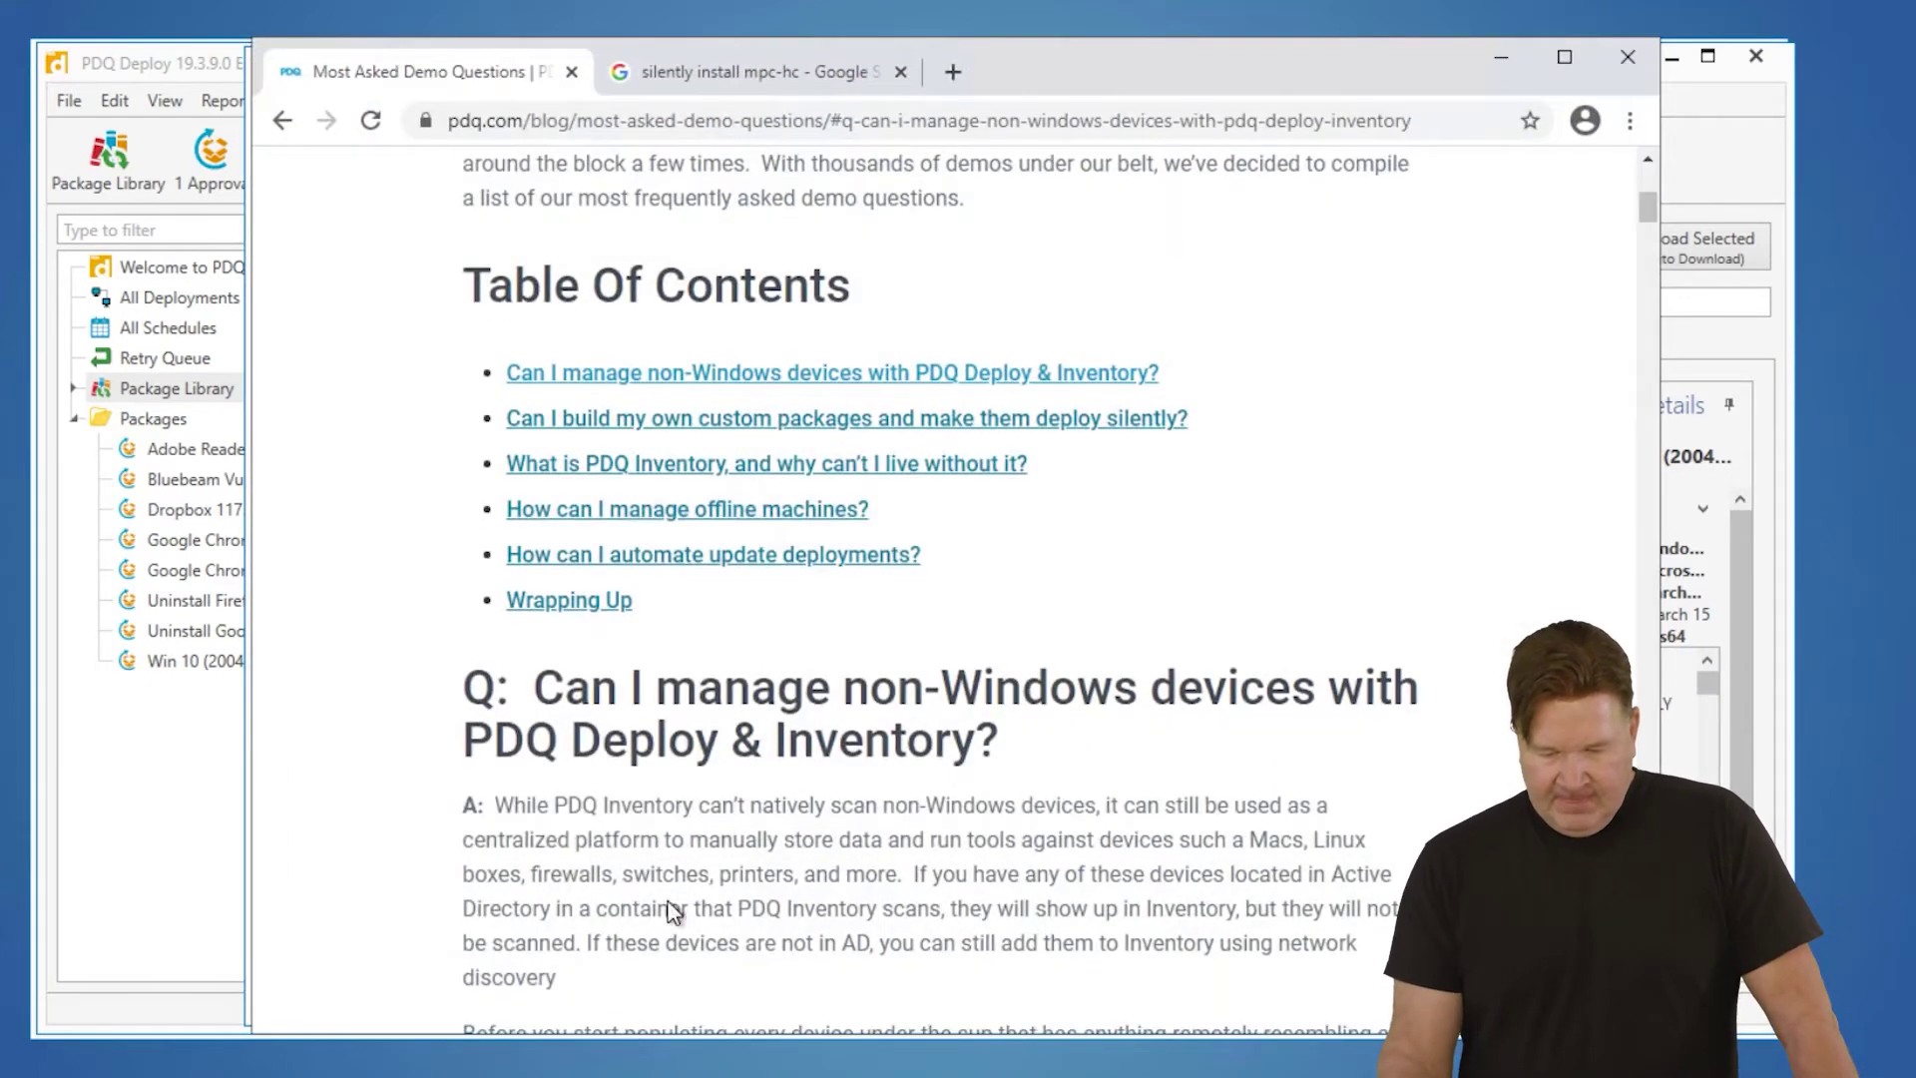
pyautogui.scroll(-15, 674, 913)
pyautogui.scroll(-9, 857, 631)
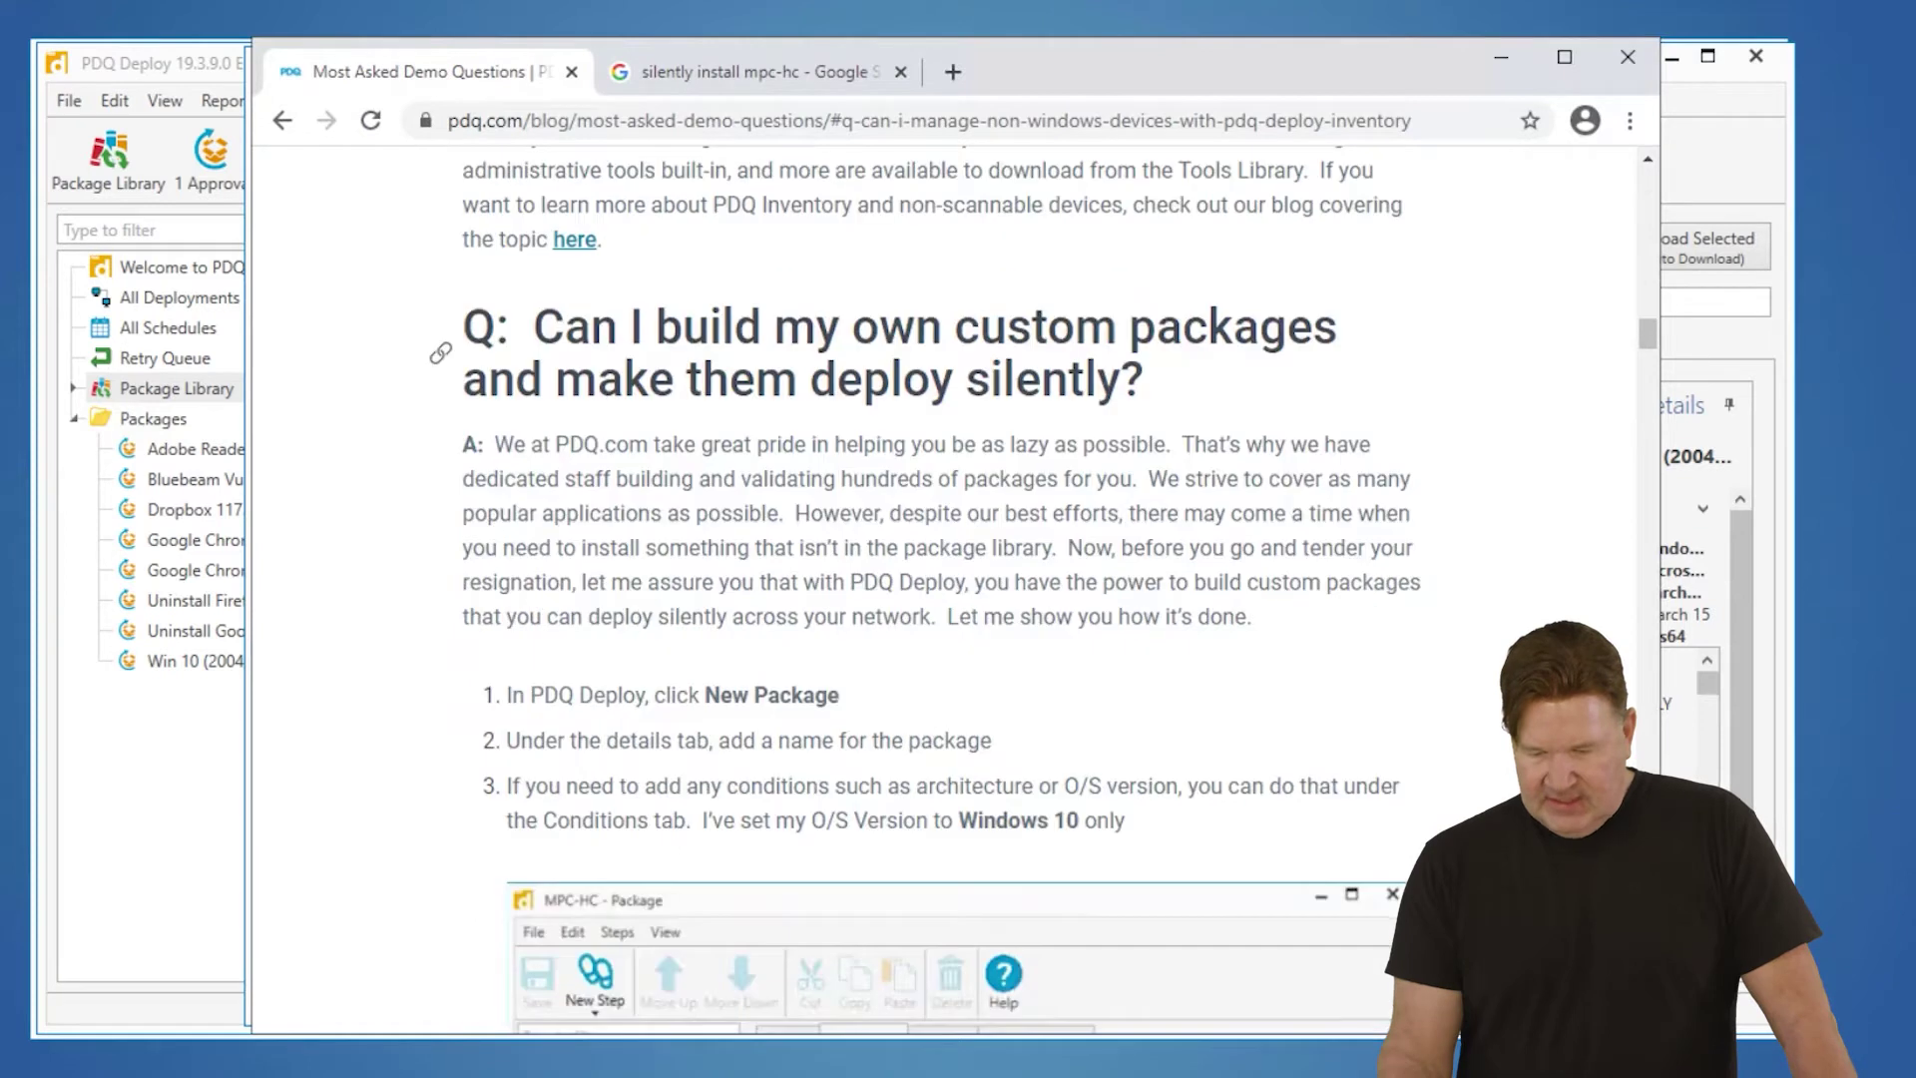
pyautogui.scroll(-7, 852, 629)
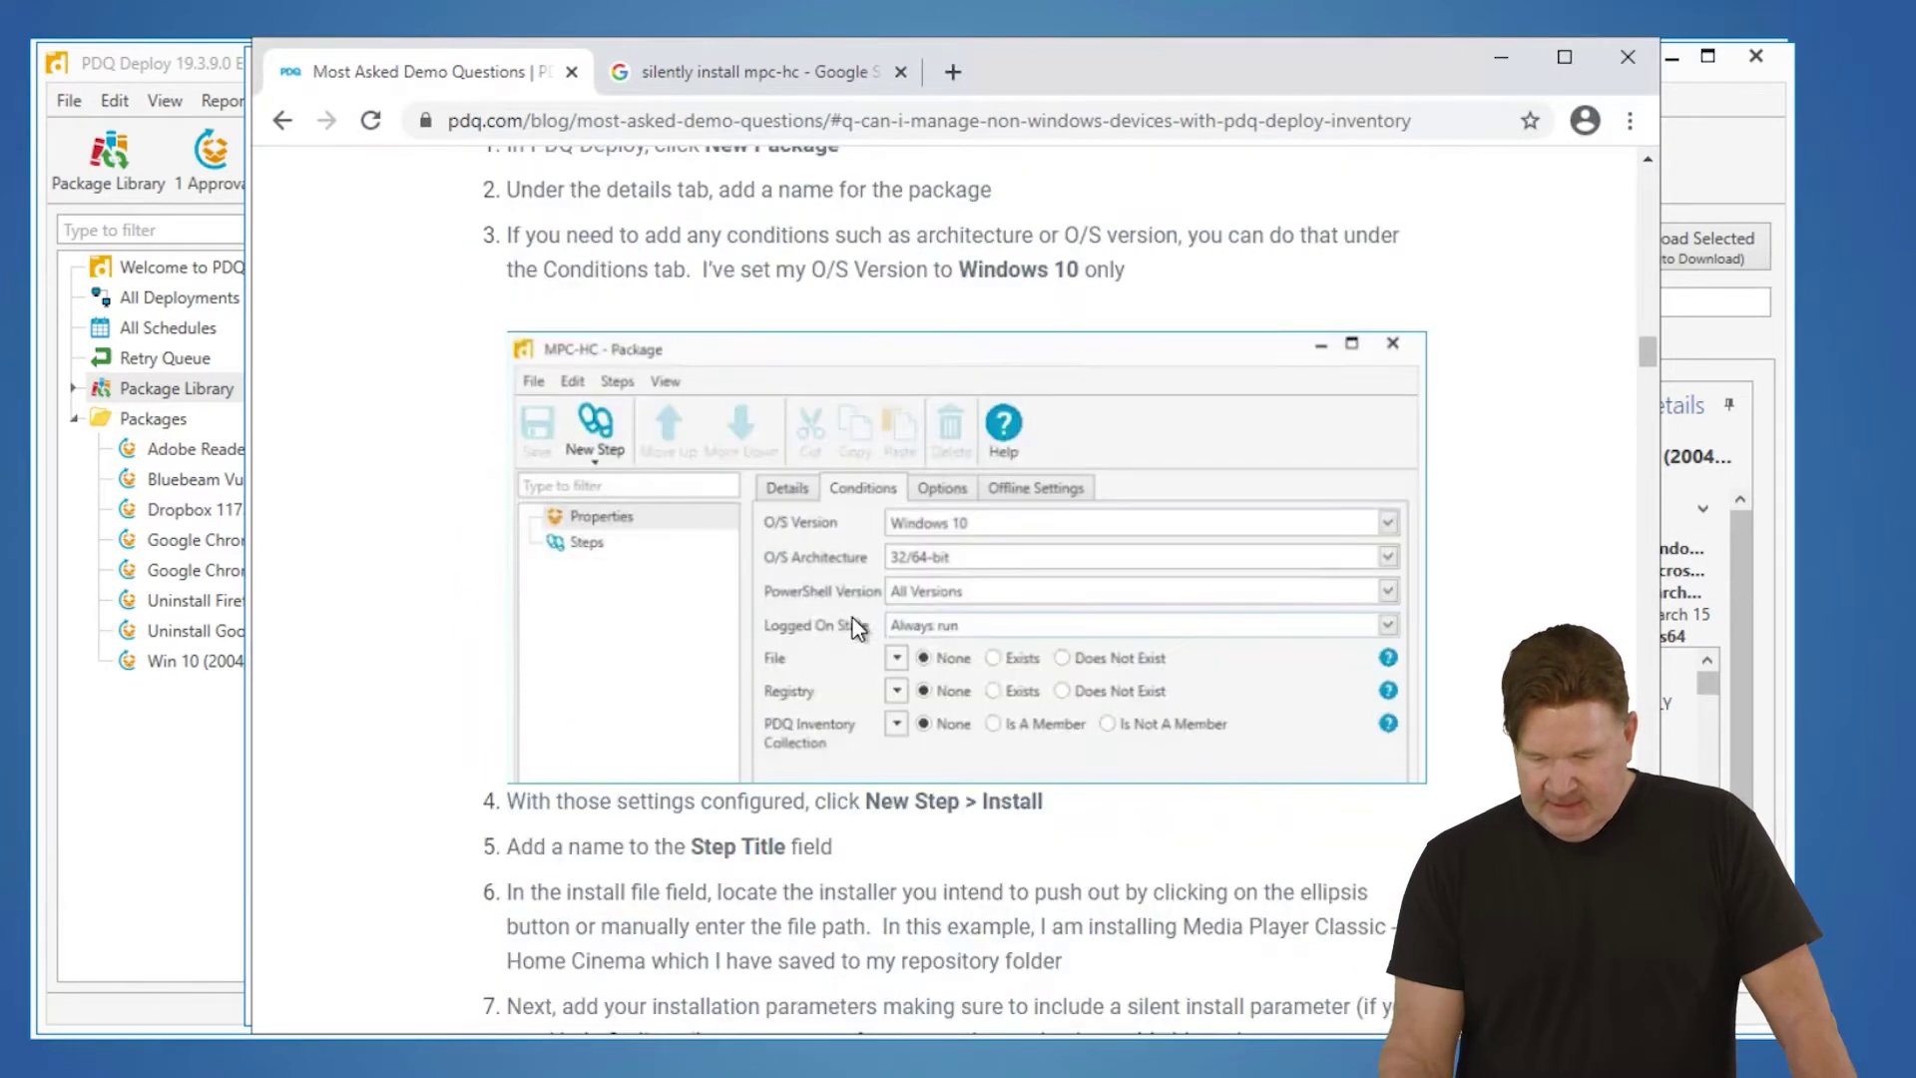
pyautogui.scroll(-1, 852, 629)
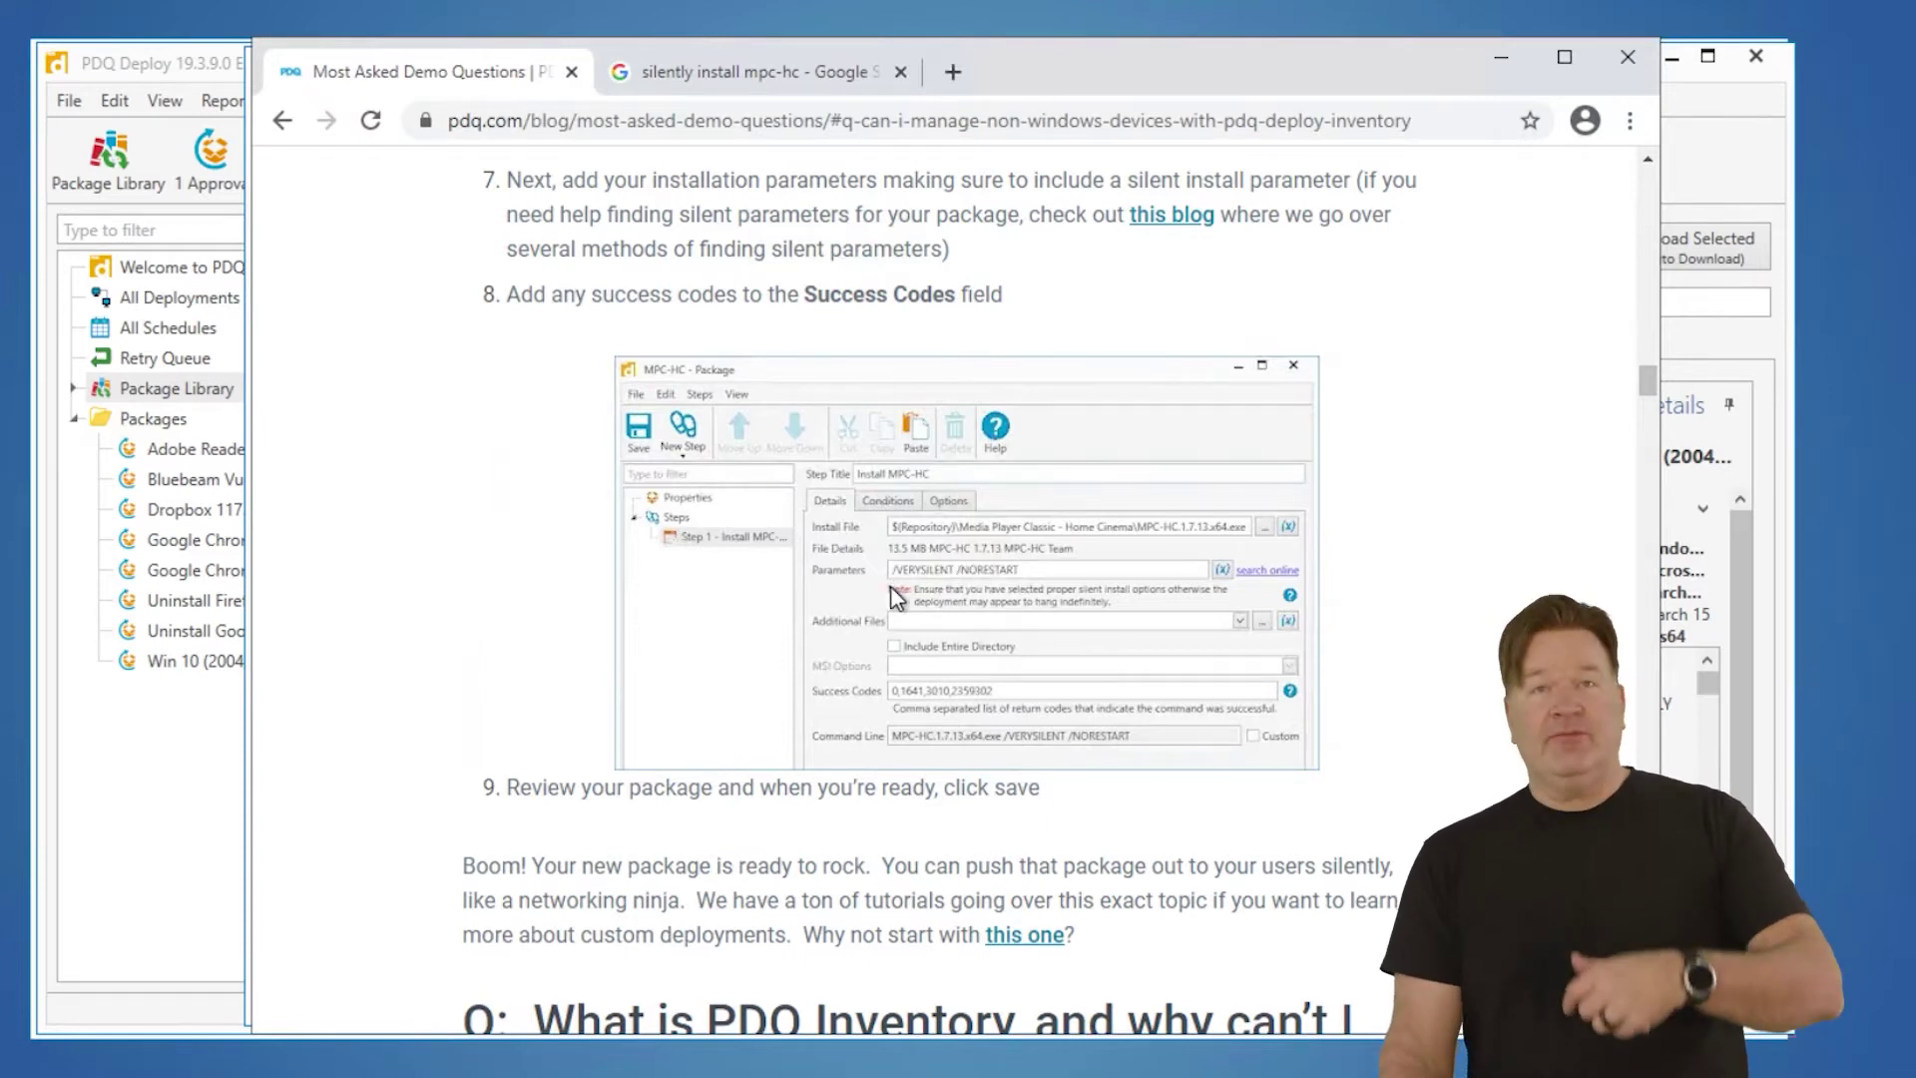
pyautogui.click(1497, 67)
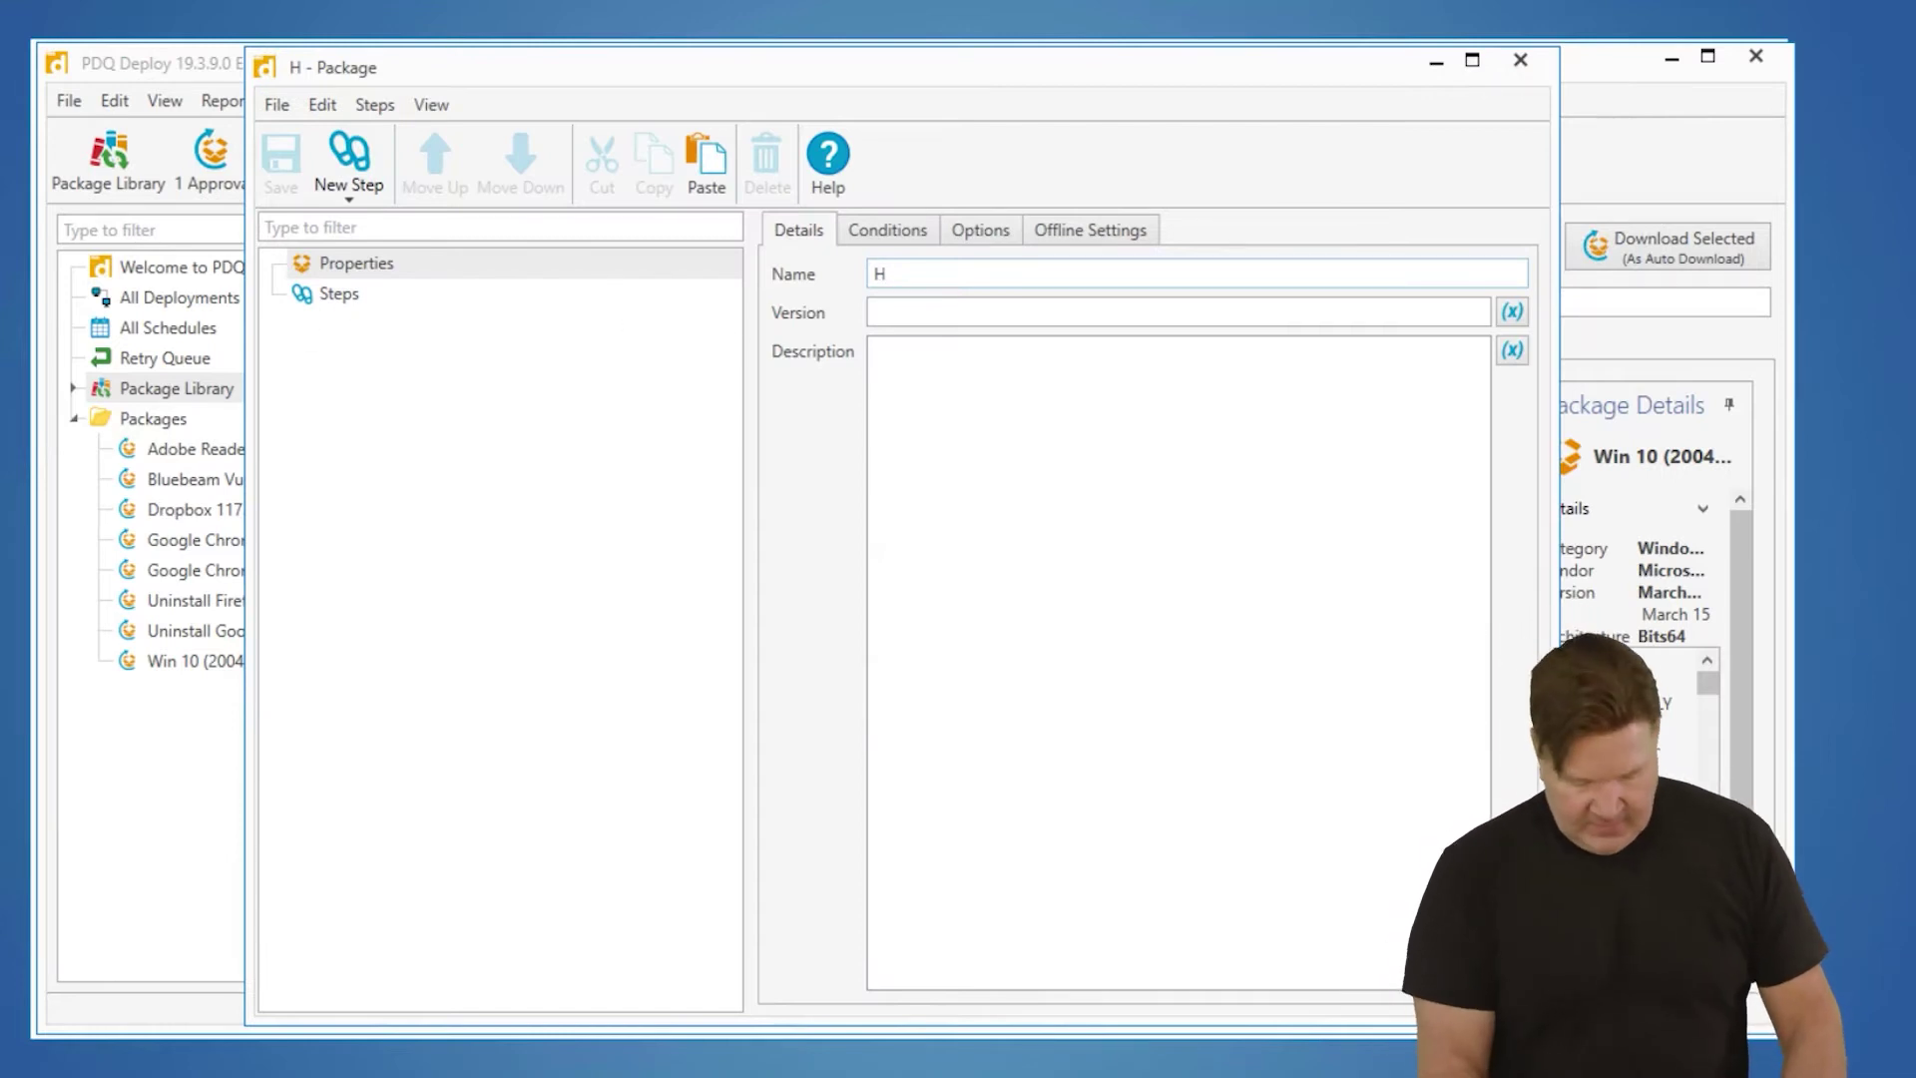
# Finish naming the package 'Home Entertainment'.
pyautogui.write('ome')
pyautogui.press('BackSpace')
pyautogui.press('BackSpace')
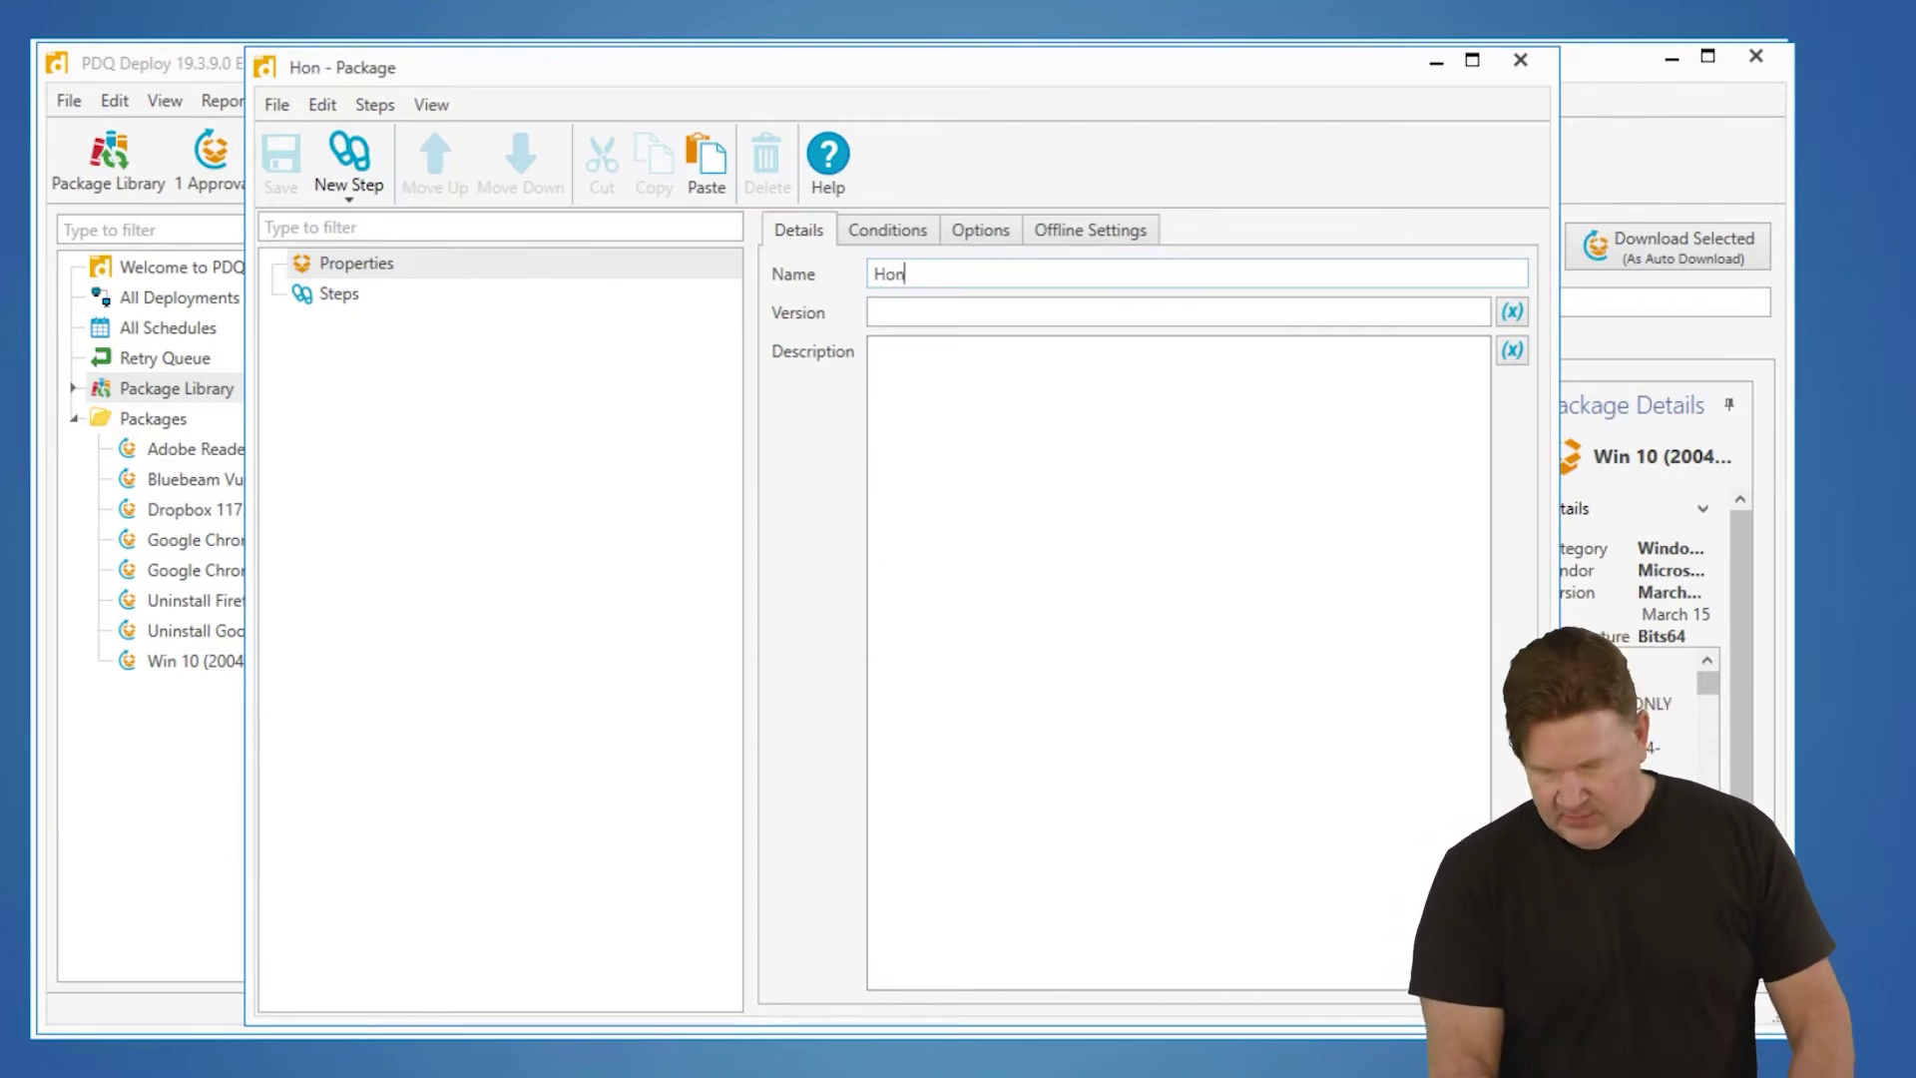
pyautogui.write('me E')
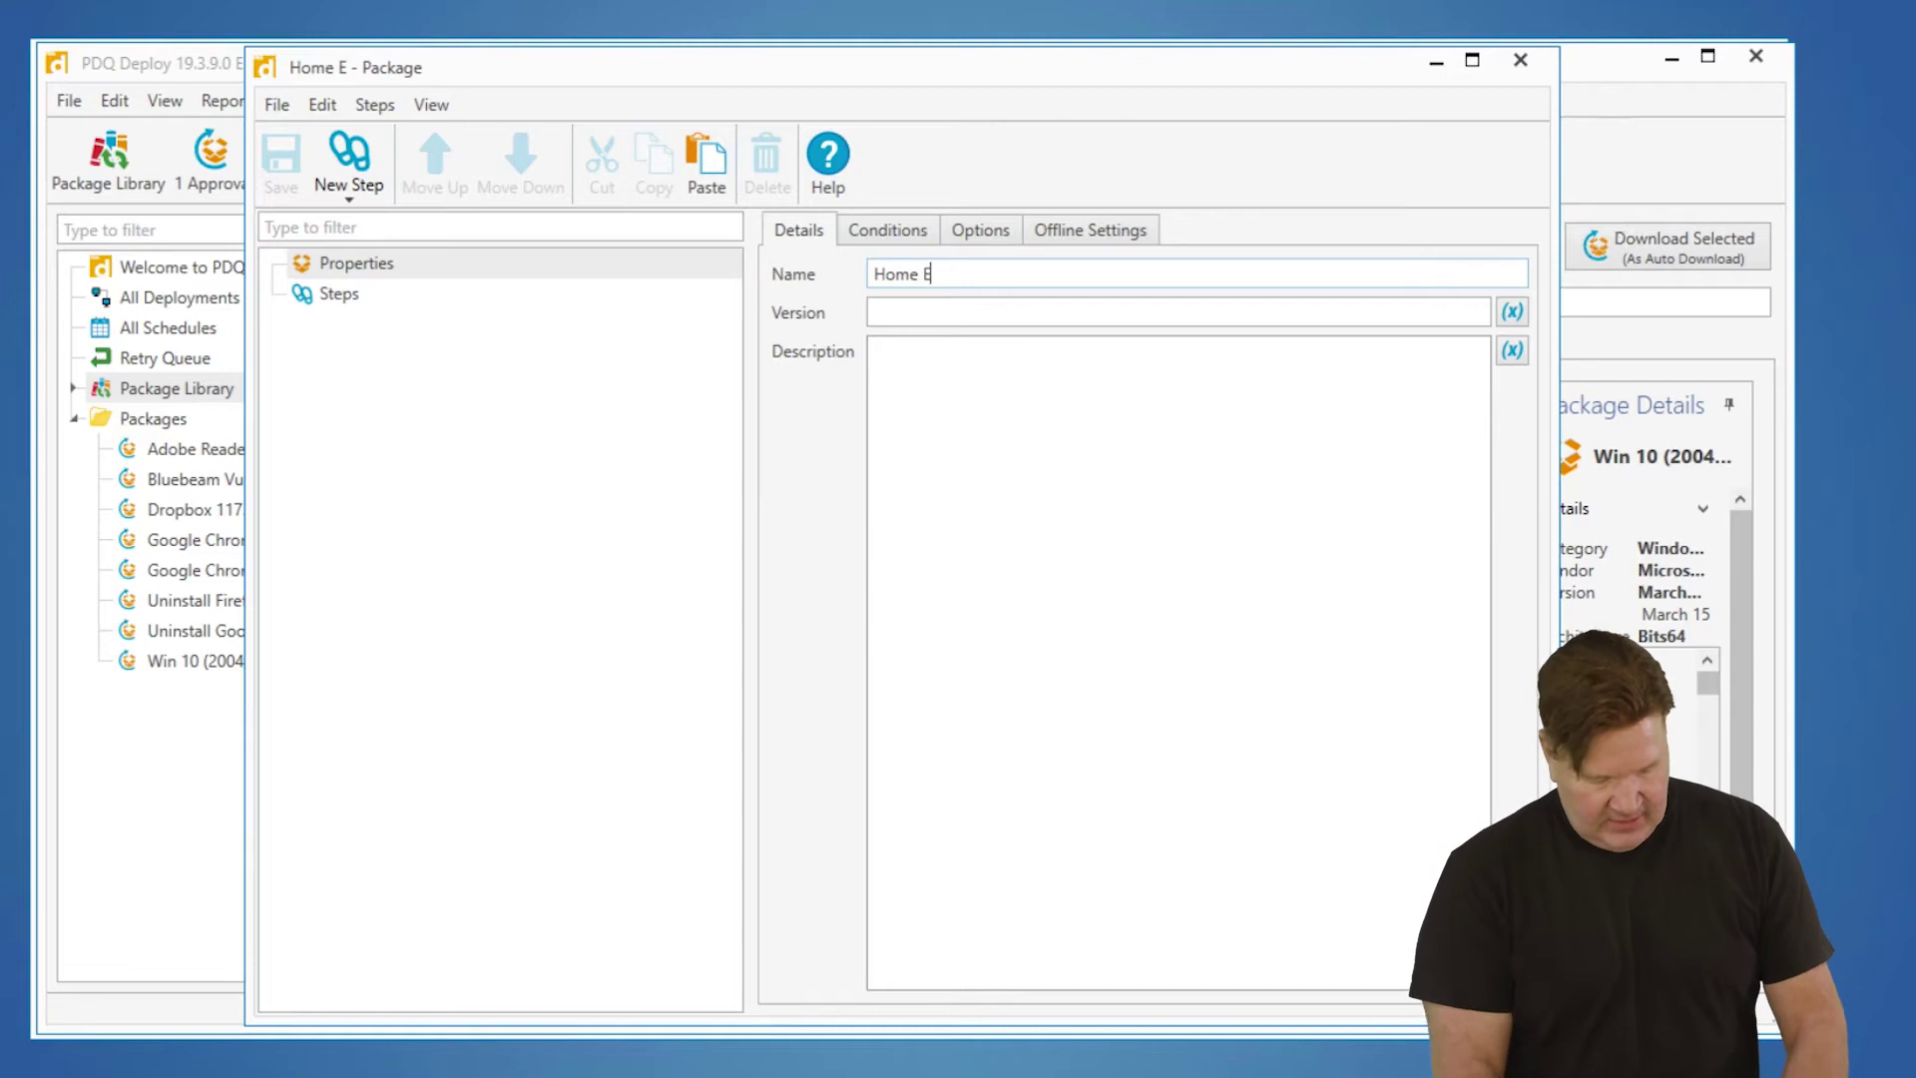
pyautogui.write('ntertainment')
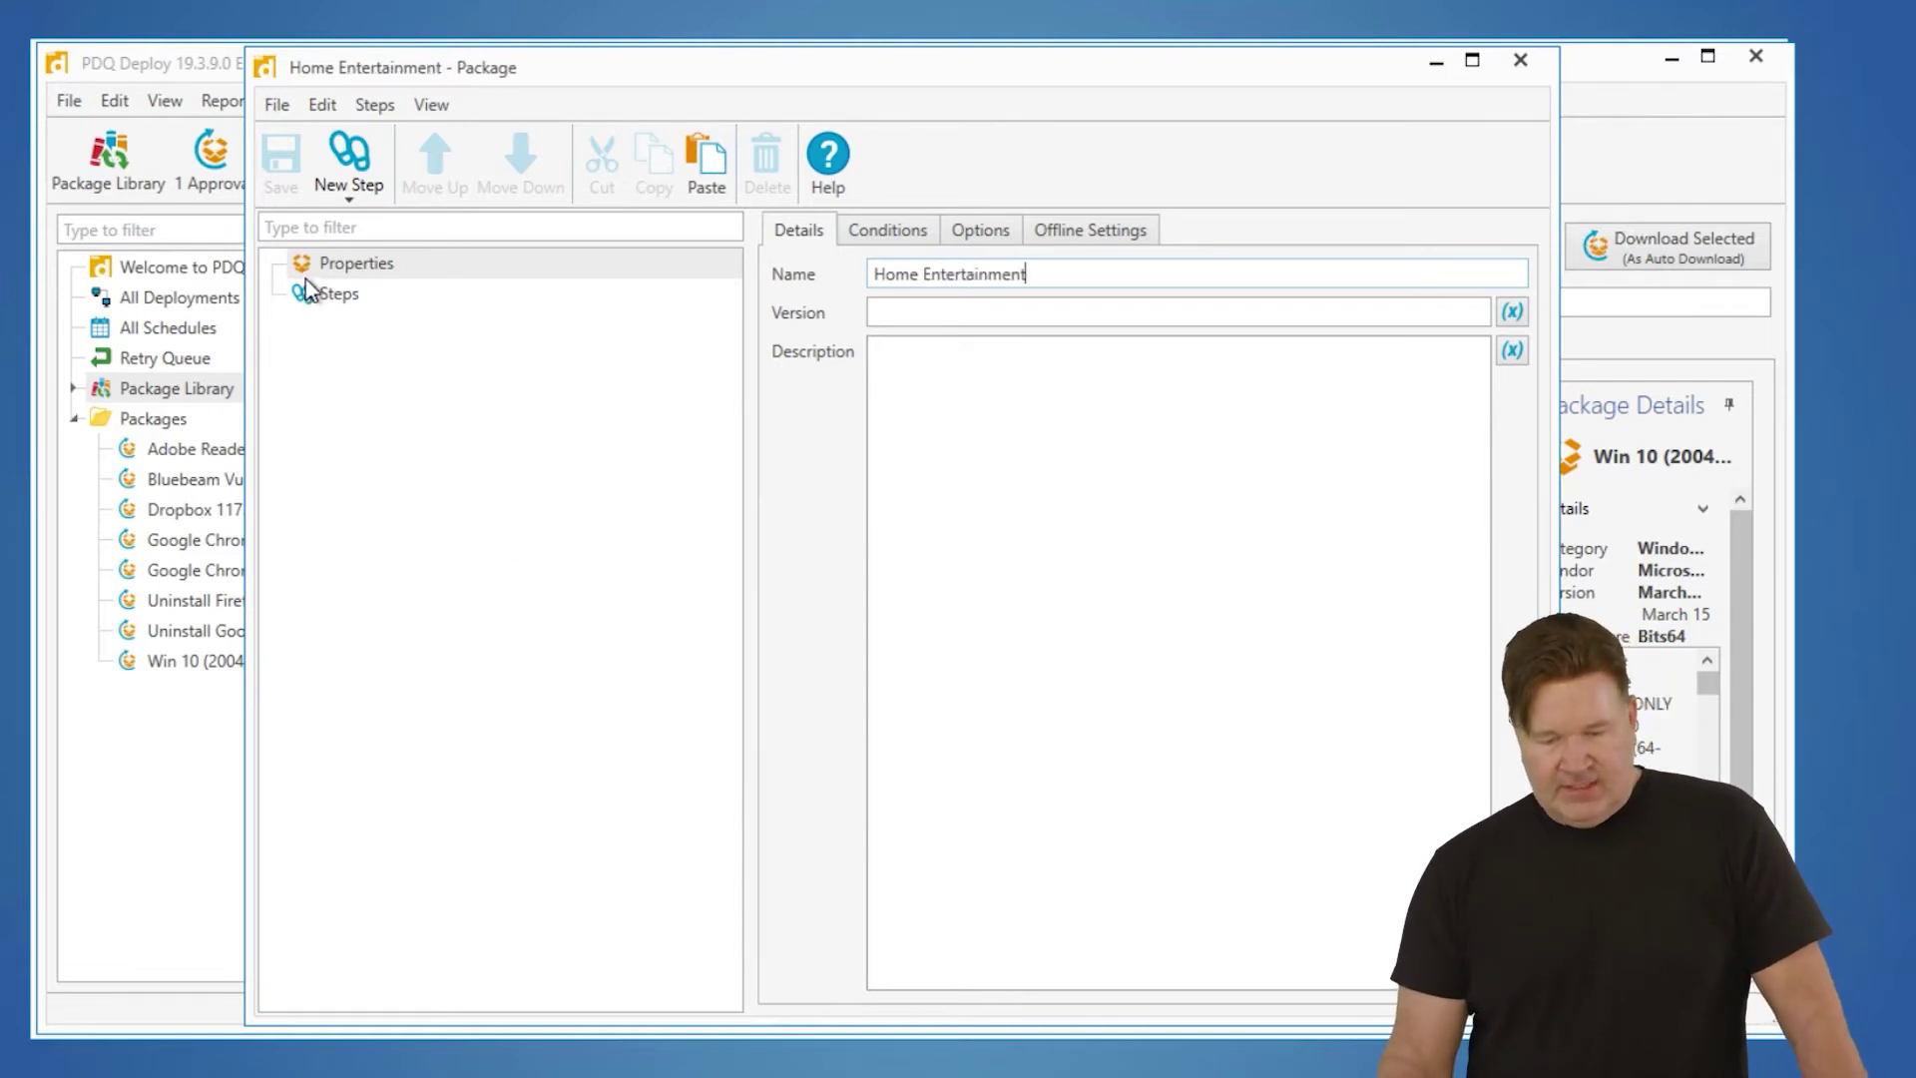
# Add an Install step using MPC-HC.1.7.13.x64.exe from the Desktop Installs folder.
pyautogui.click(330, 295)
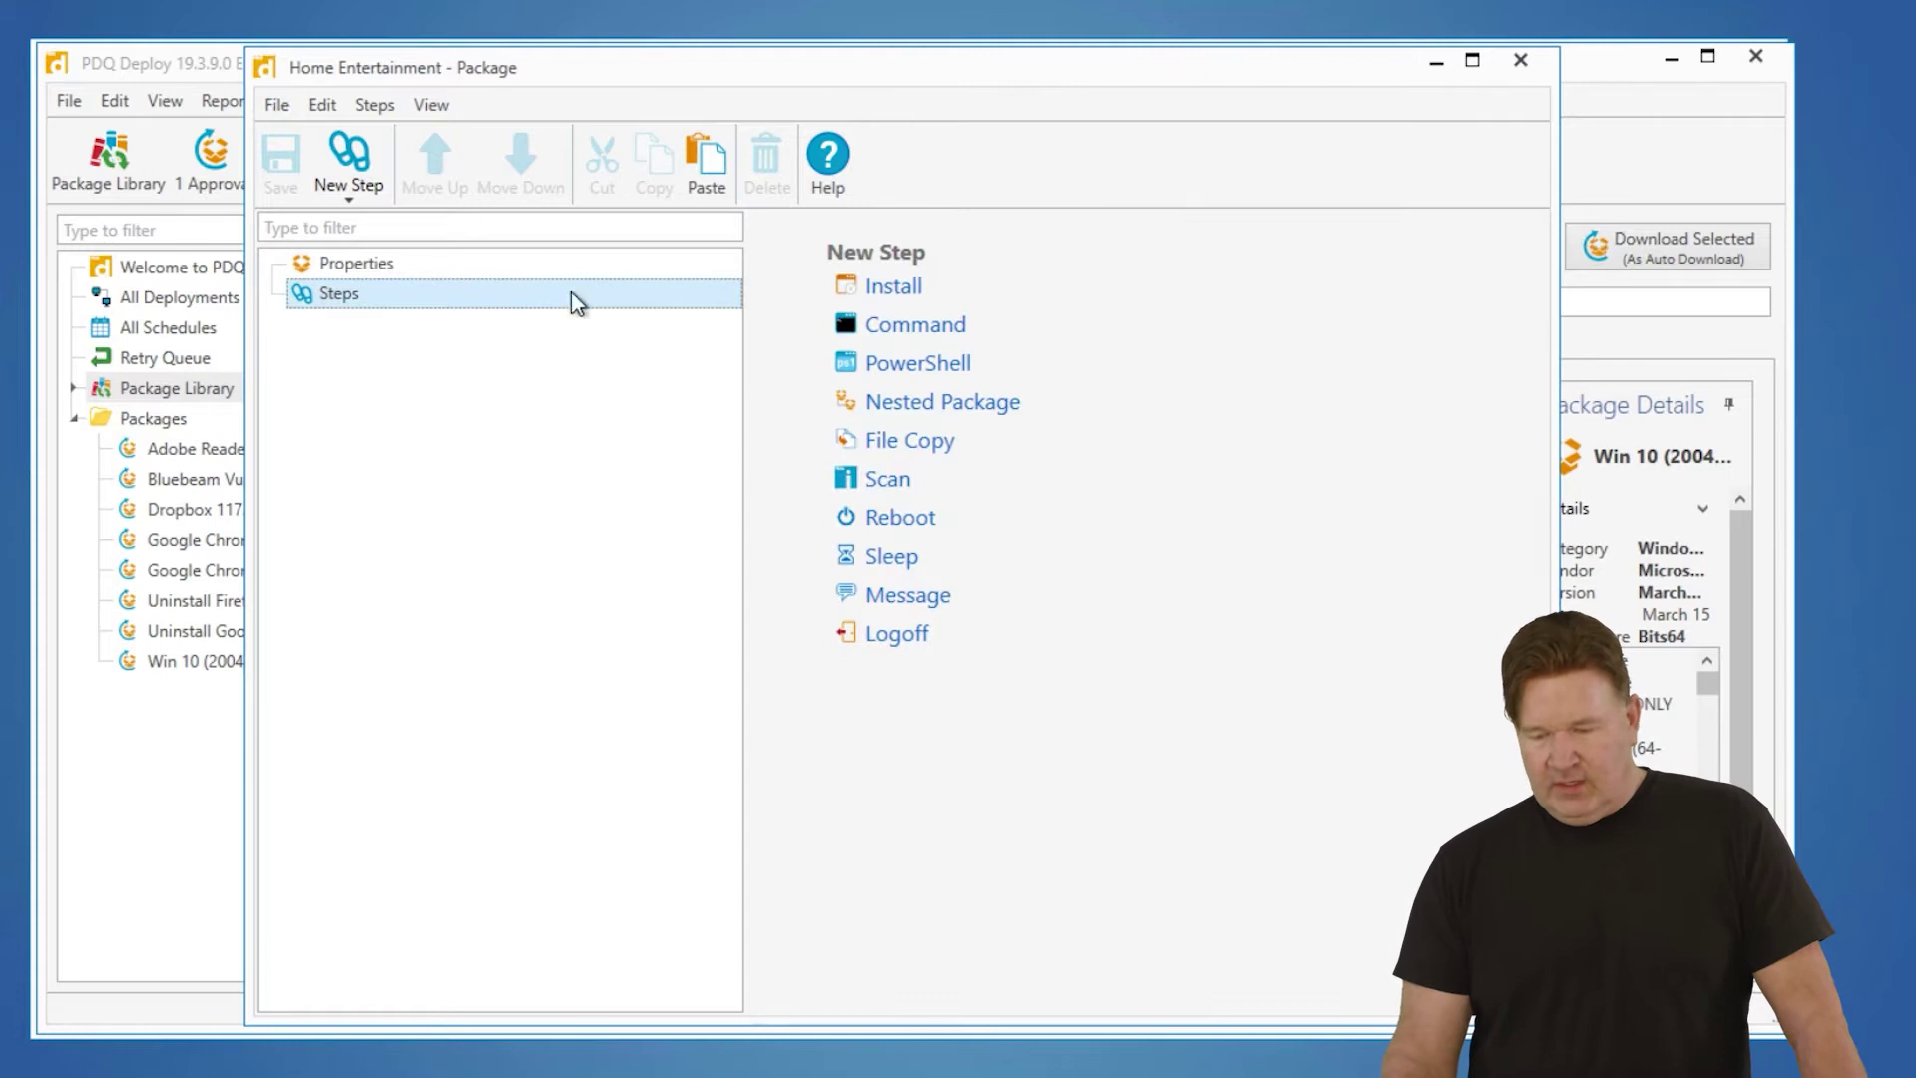
pyautogui.click(910, 288)
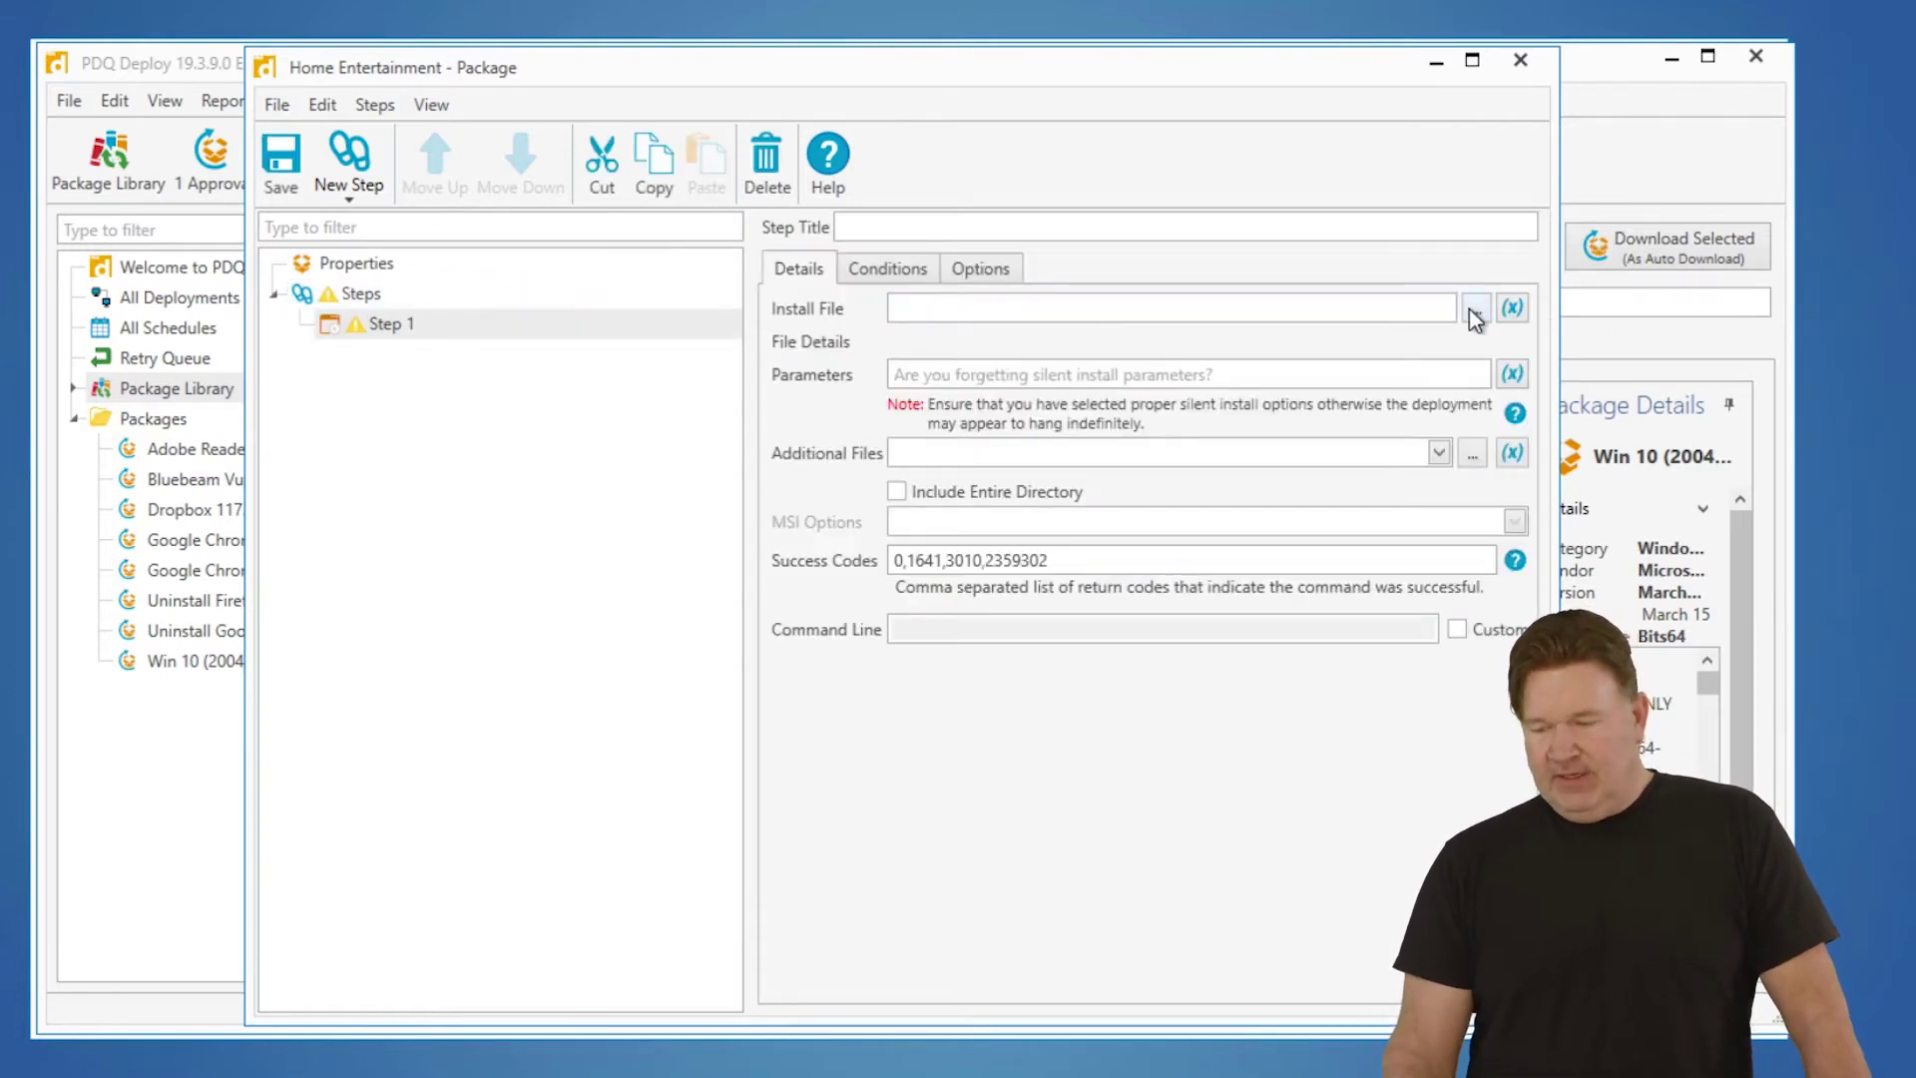
pyautogui.click(1475, 310)
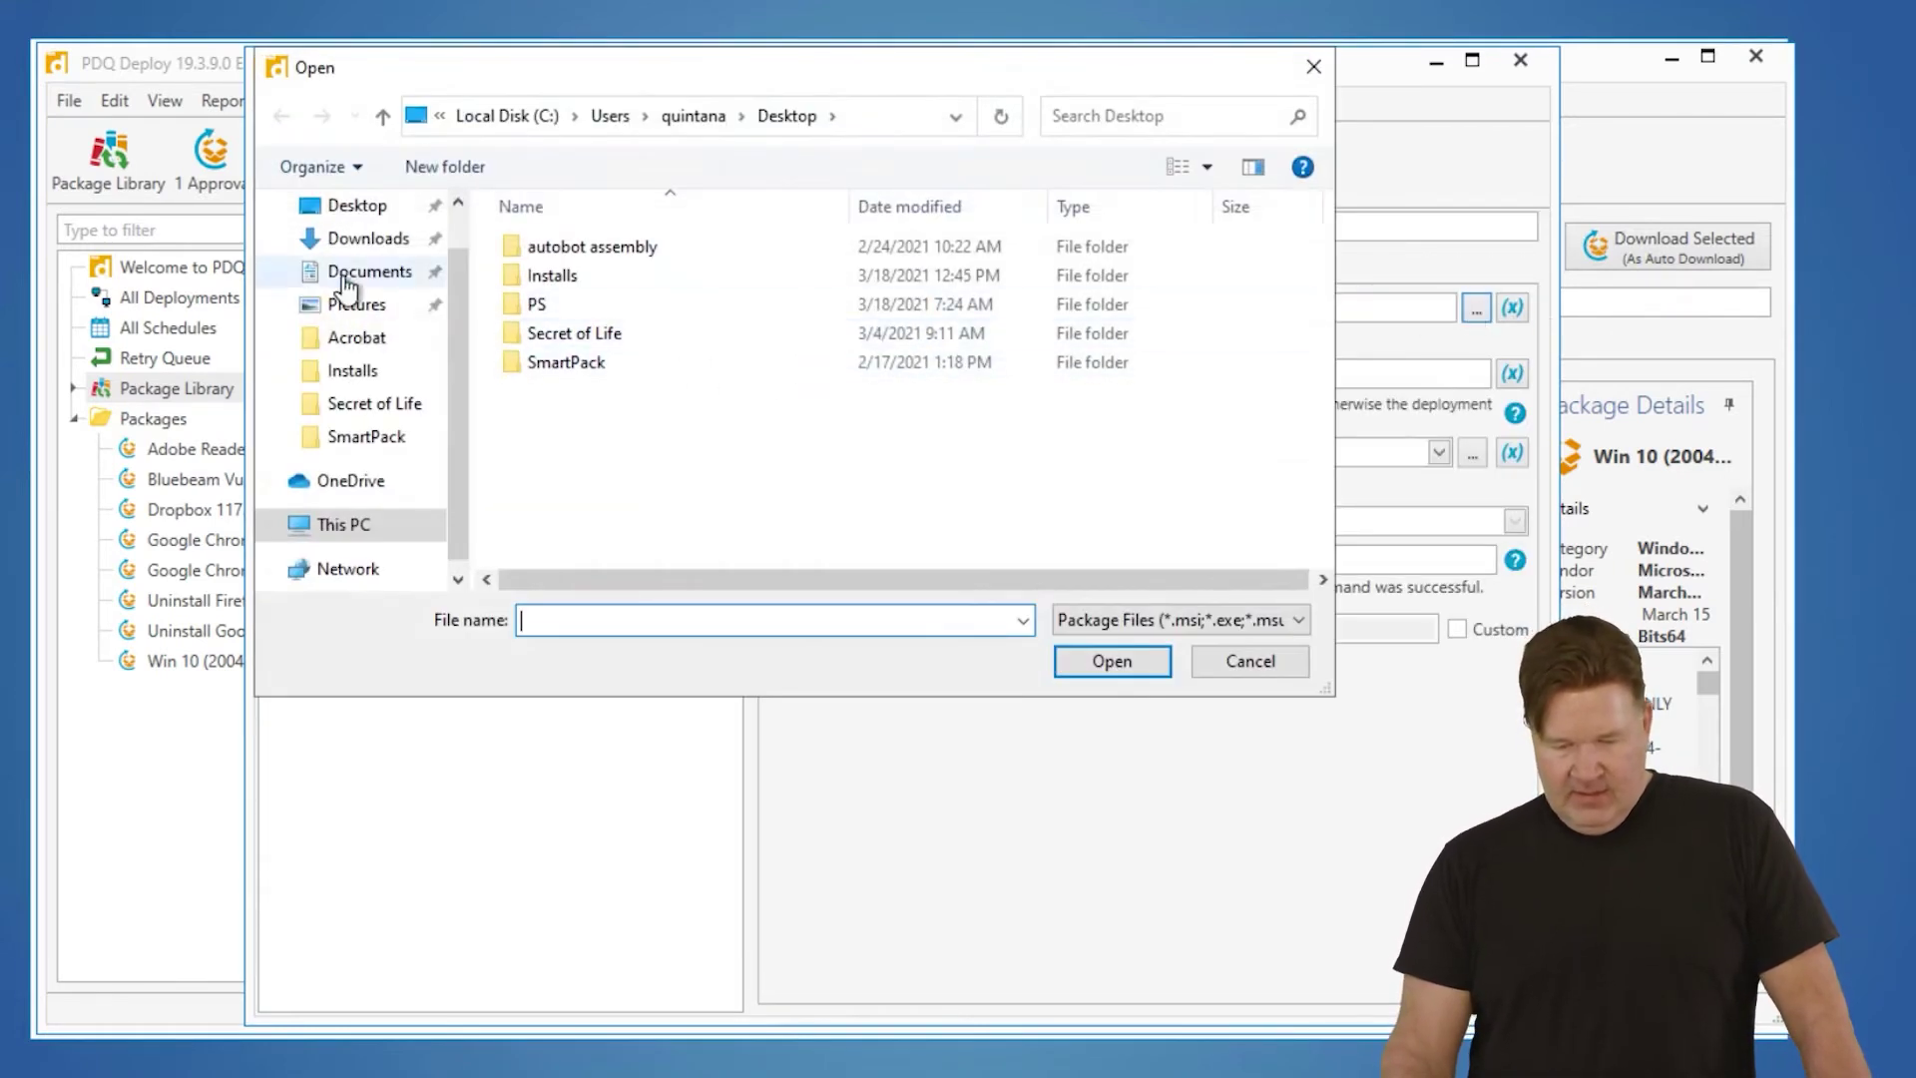
pyautogui.click(354, 370)
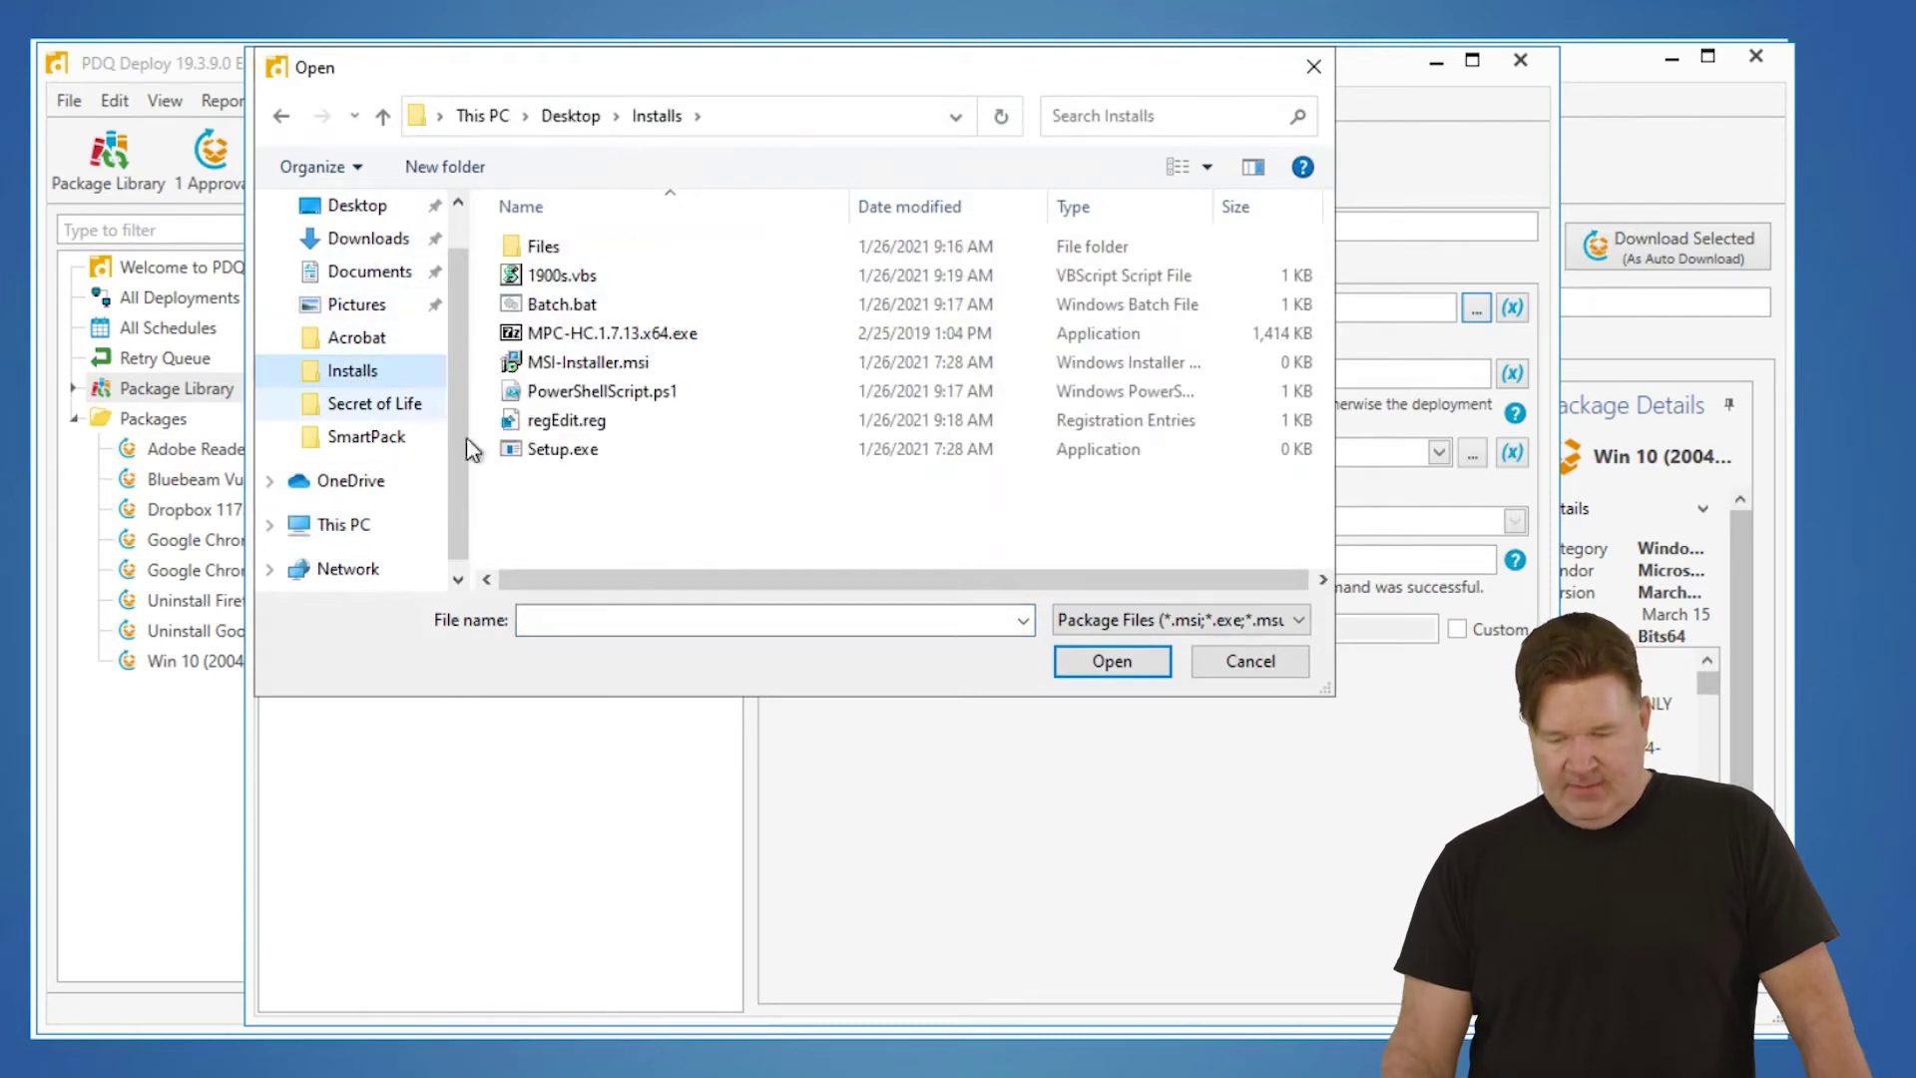
pyautogui.click(598, 333)
pyautogui.click(1110, 660)
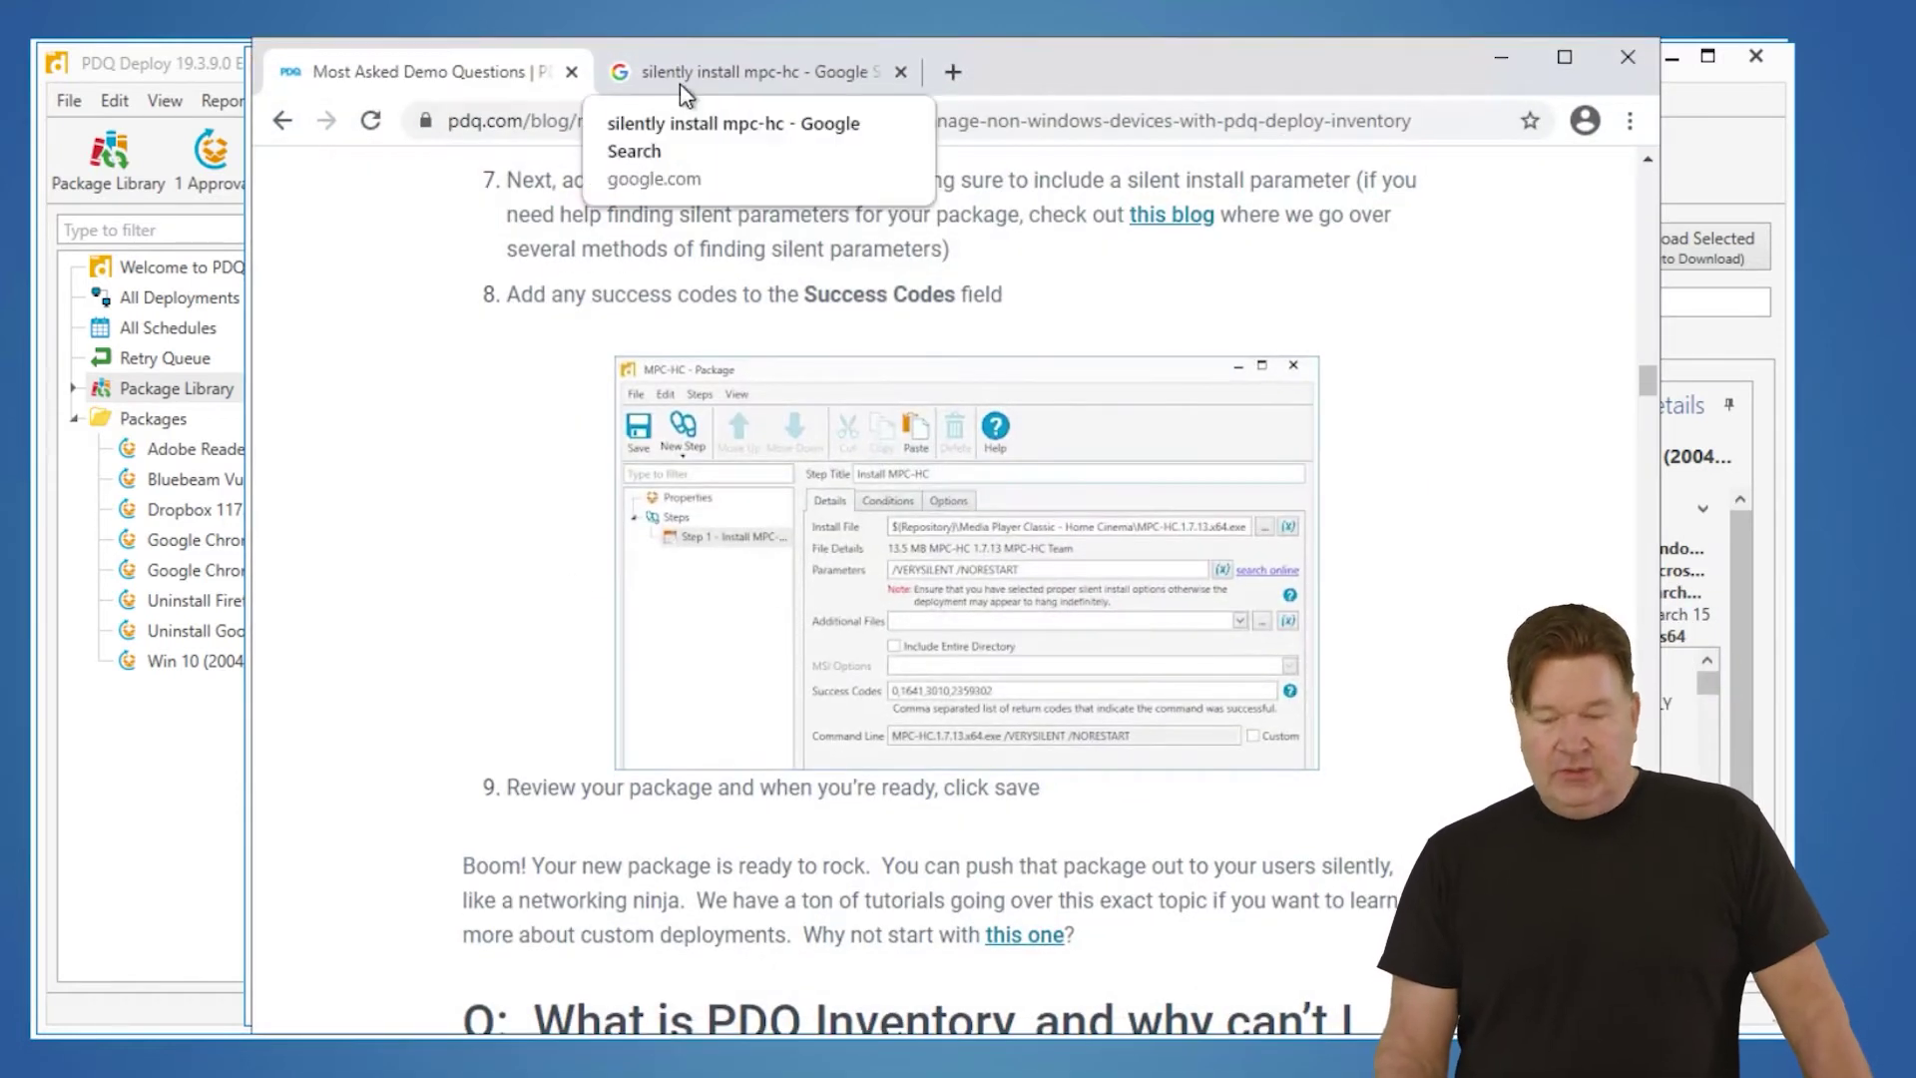
pyautogui.click(699, 80)
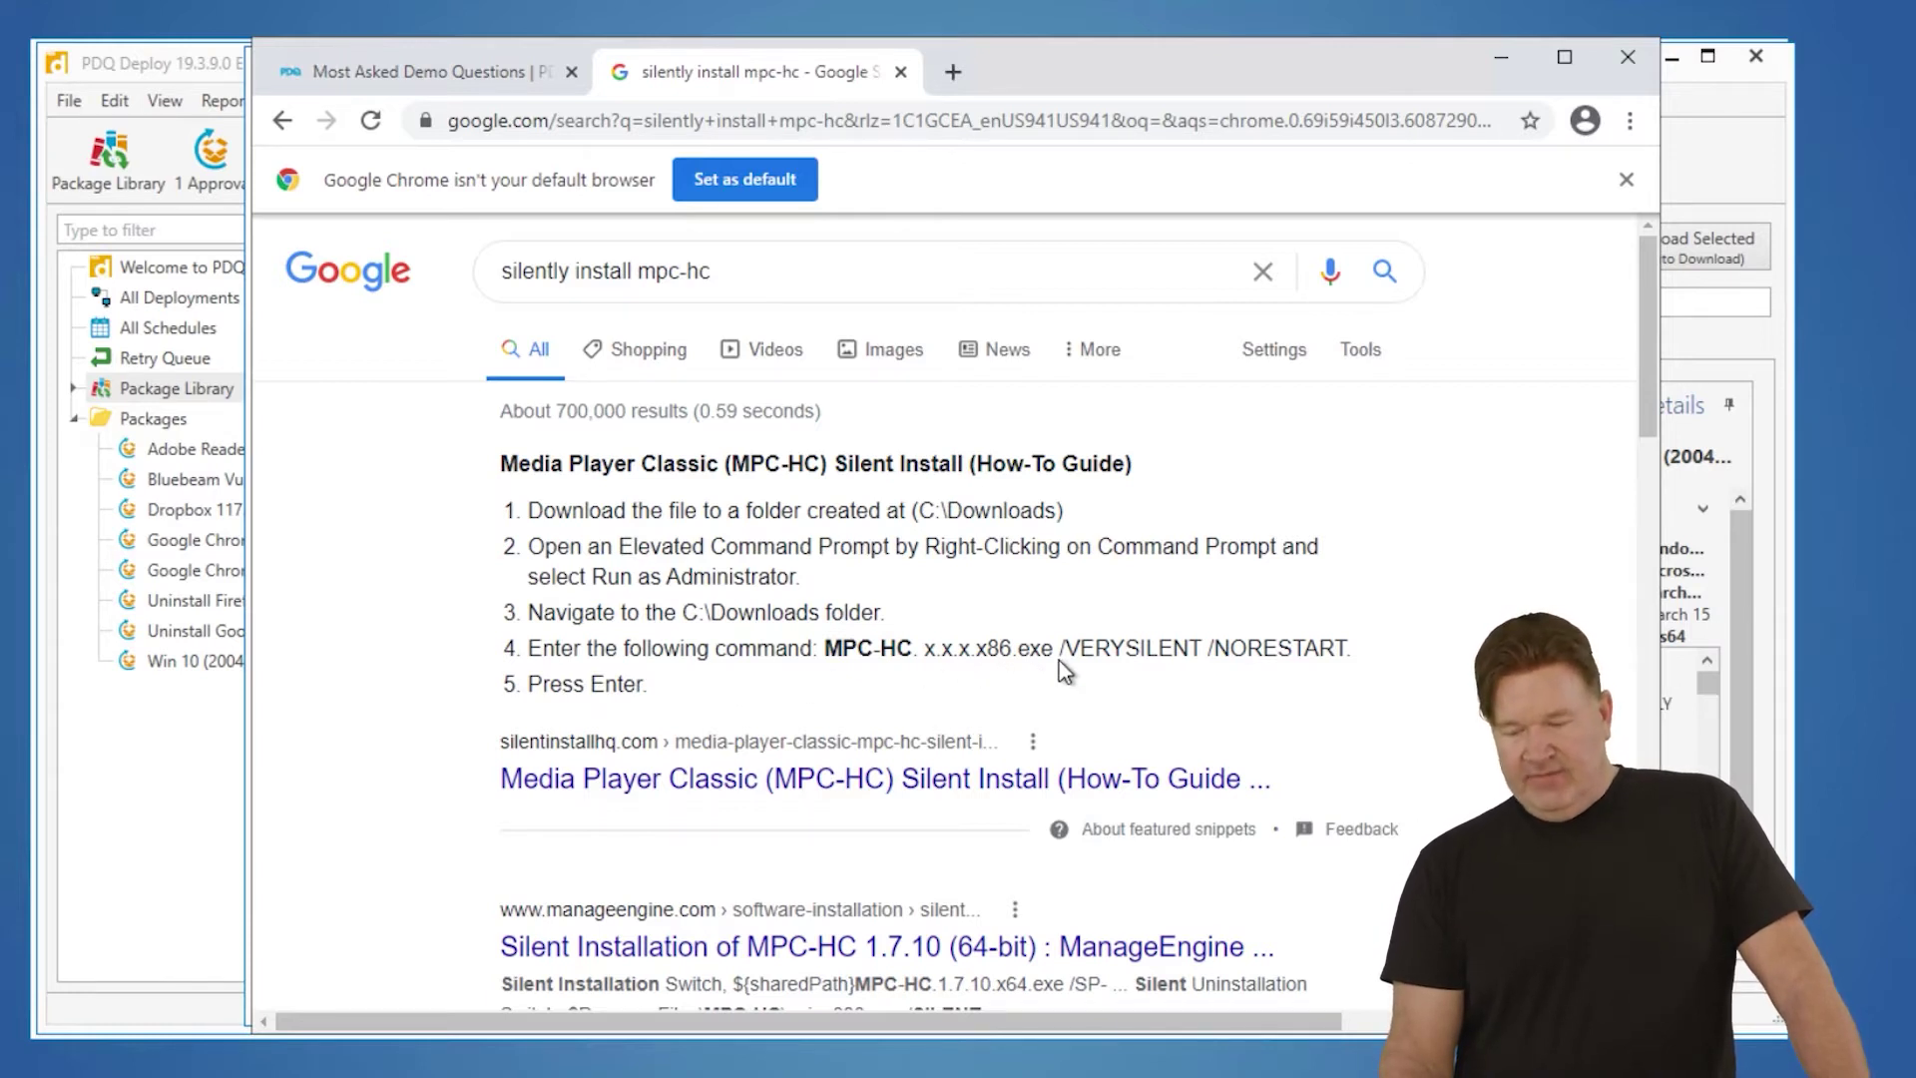
# Copy the /VERYSILENT /NORESTART switches from the Google result and return to PDQ Deploy.
pyautogui.moveTo(1060, 649); pyautogui.dragTo(1335, 649)
pyautogui.rightClick(1574, 651)
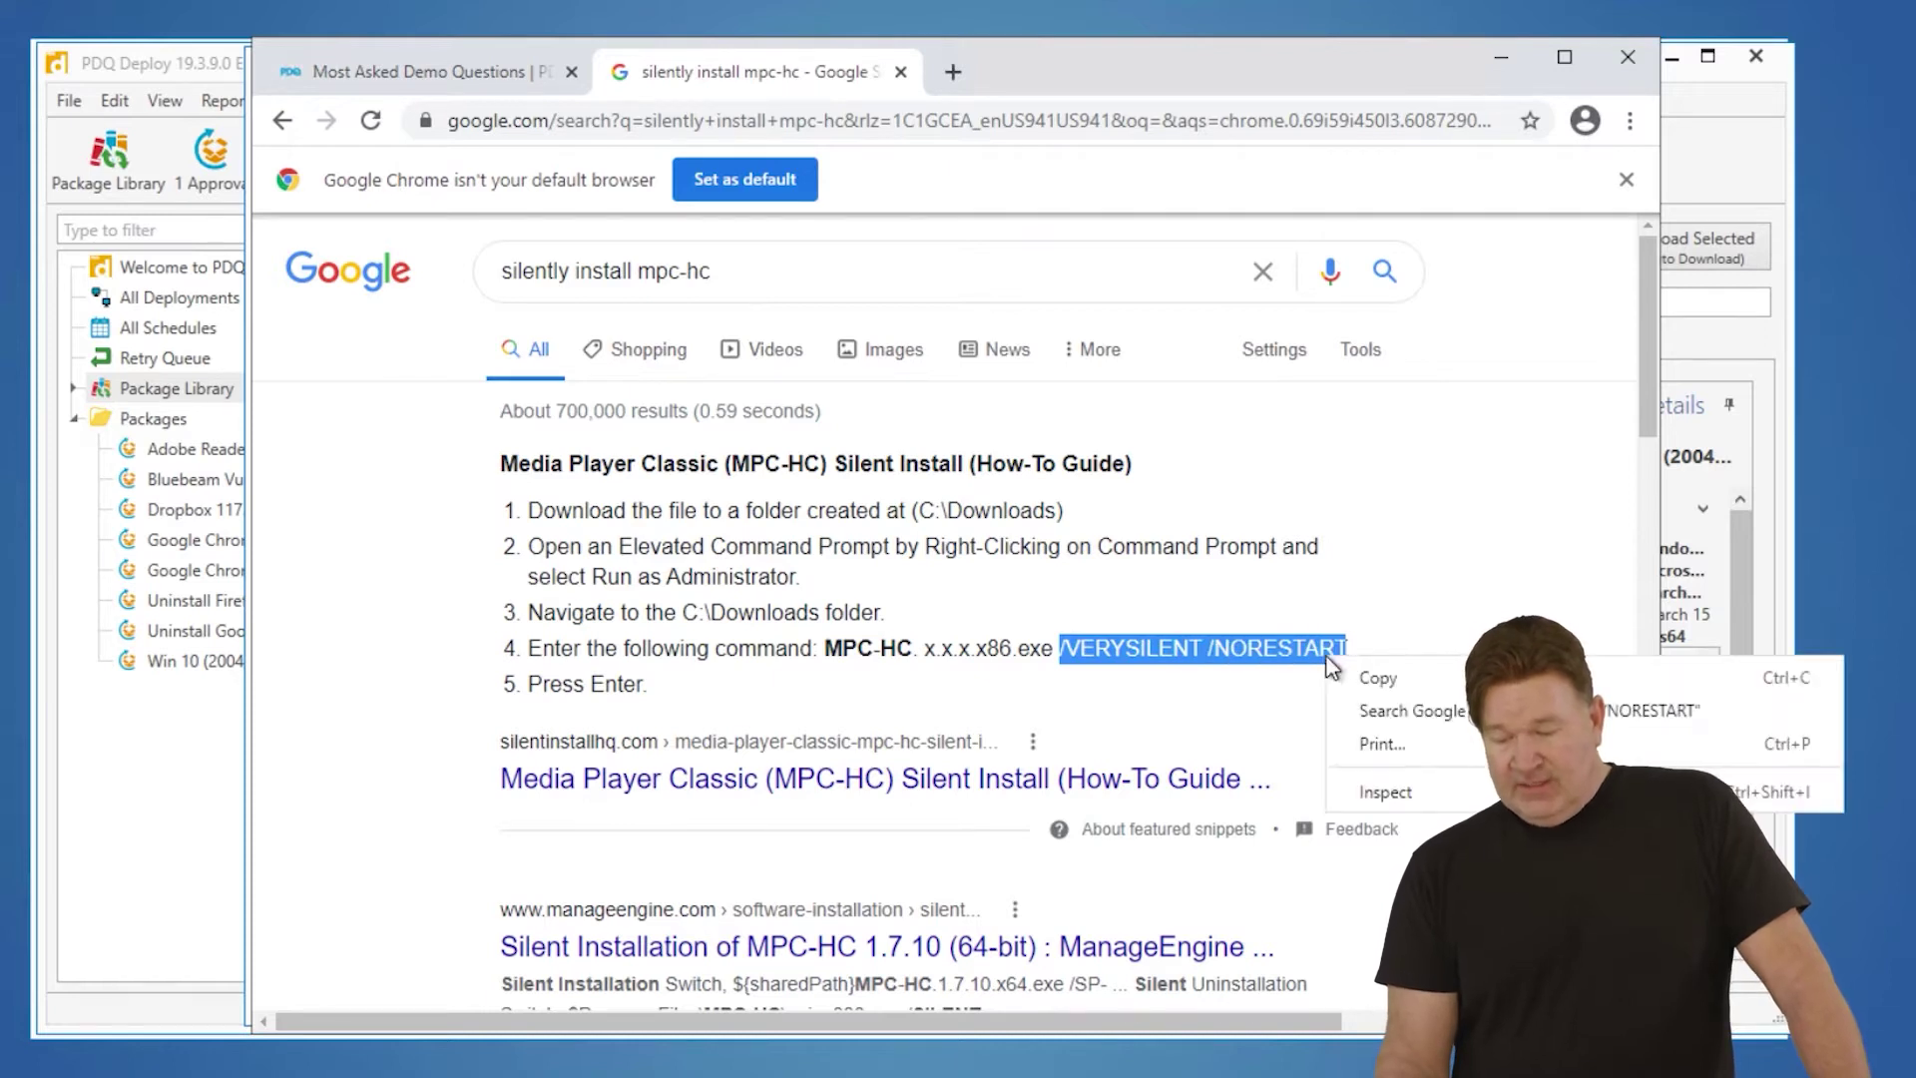
pyautogui.click(1597, 671)
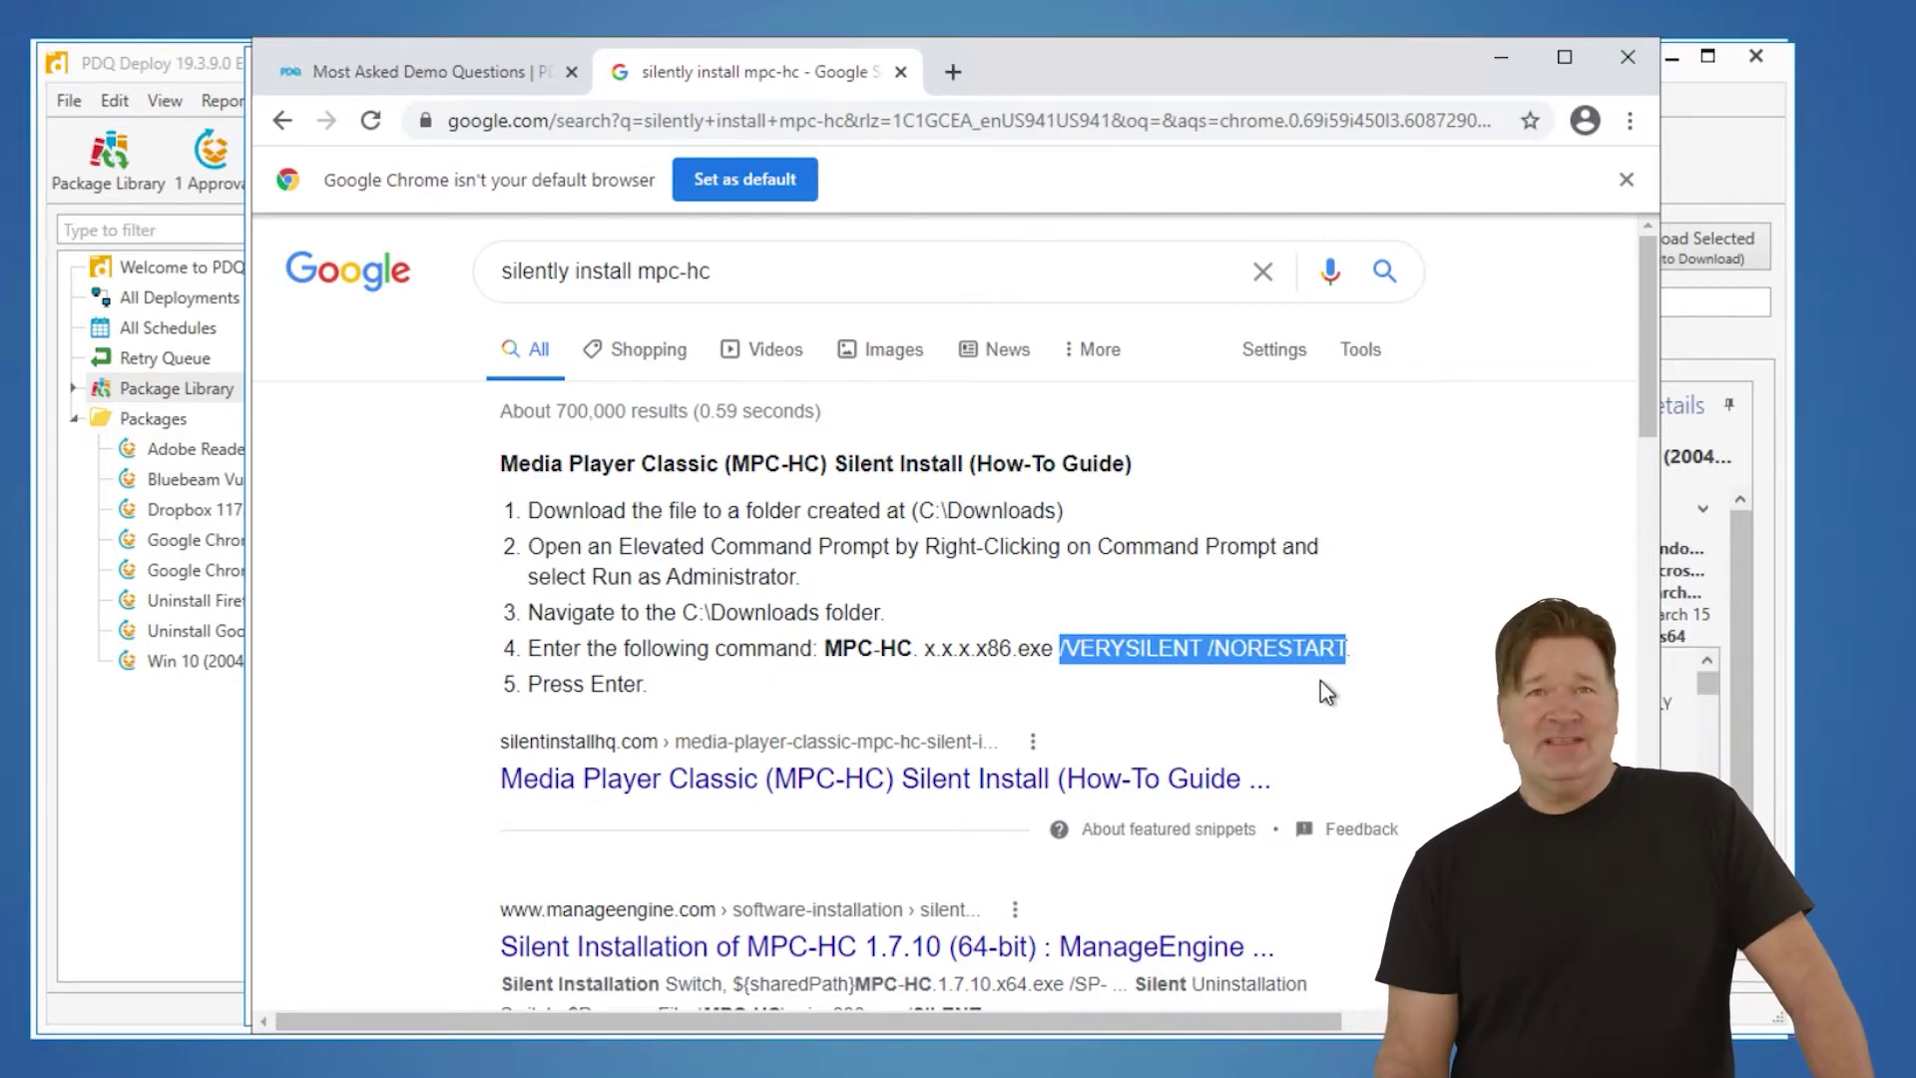
pyautogui.click(1686, 164)
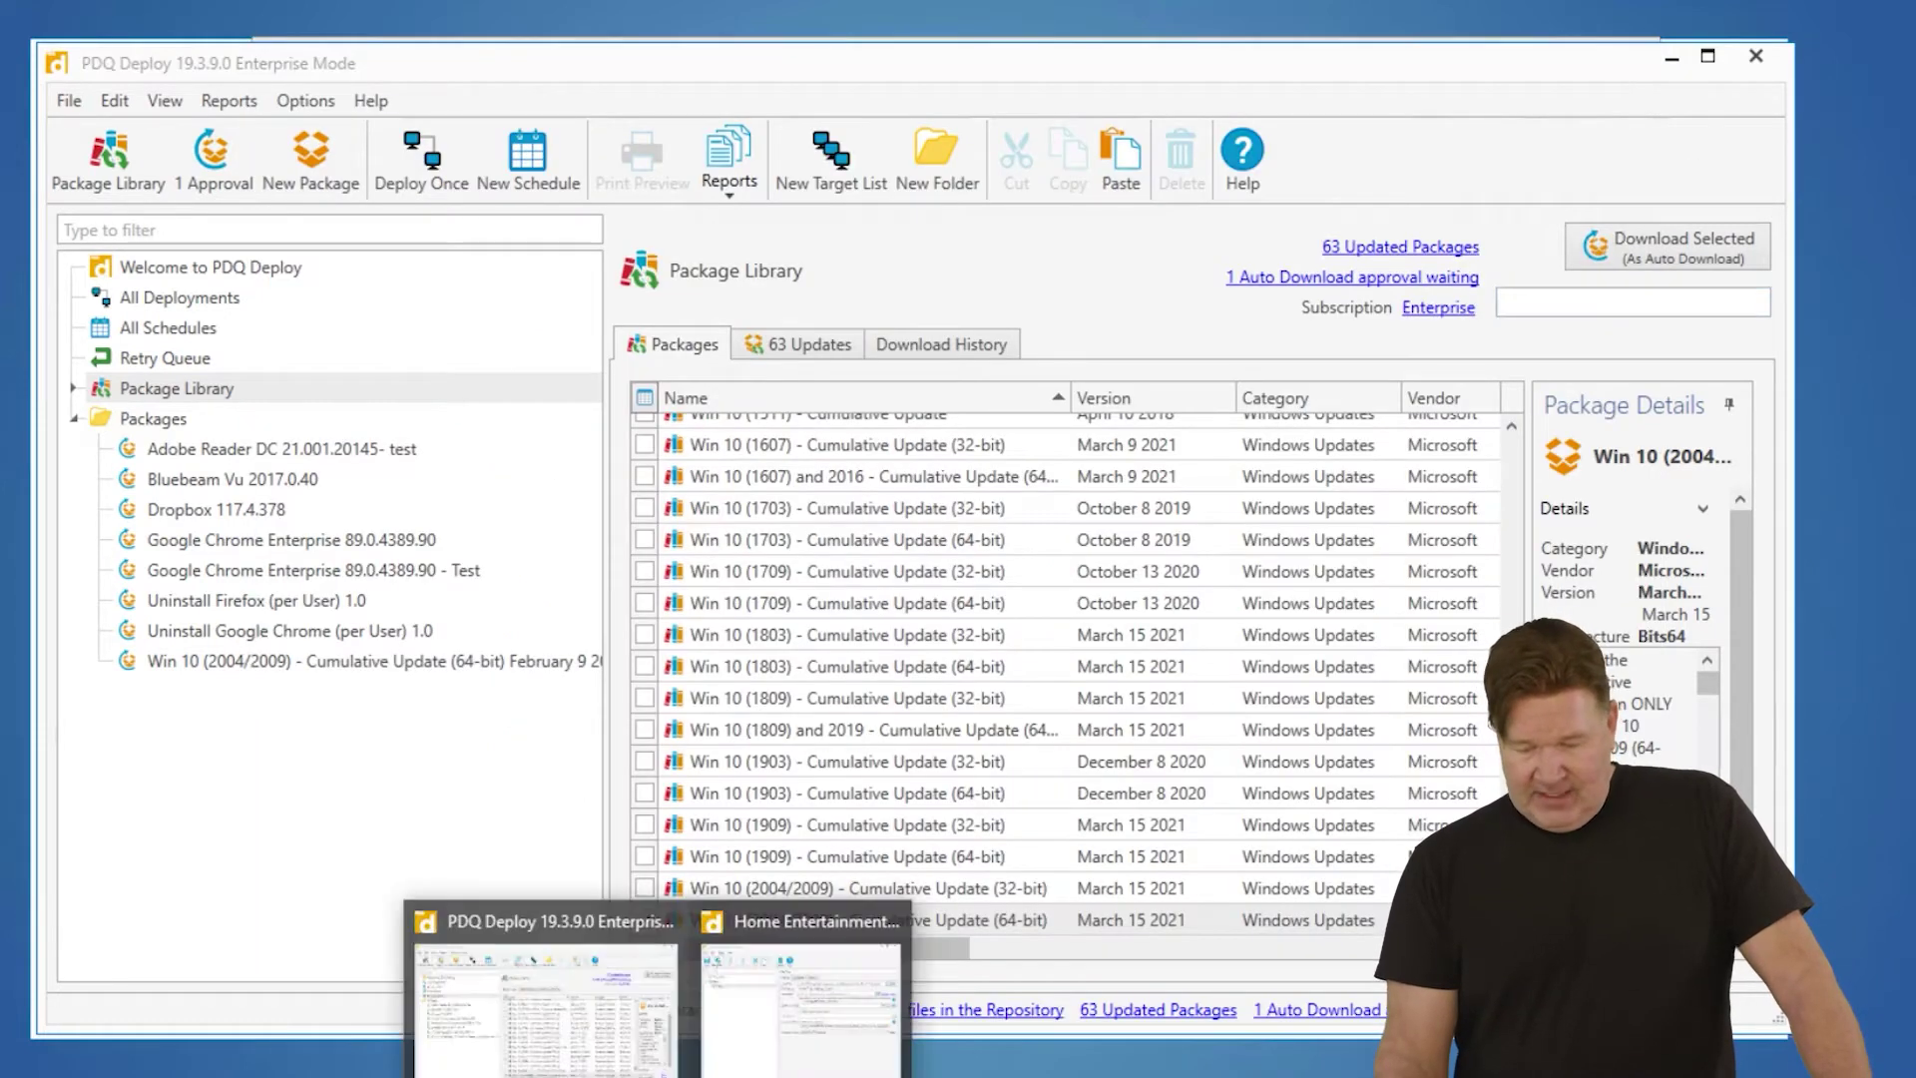
# Paste /VERYSILENT /NORESTART as the Home Entertainment install parameters, save the package and close its editor.
pyautogui.click(764, 1019)
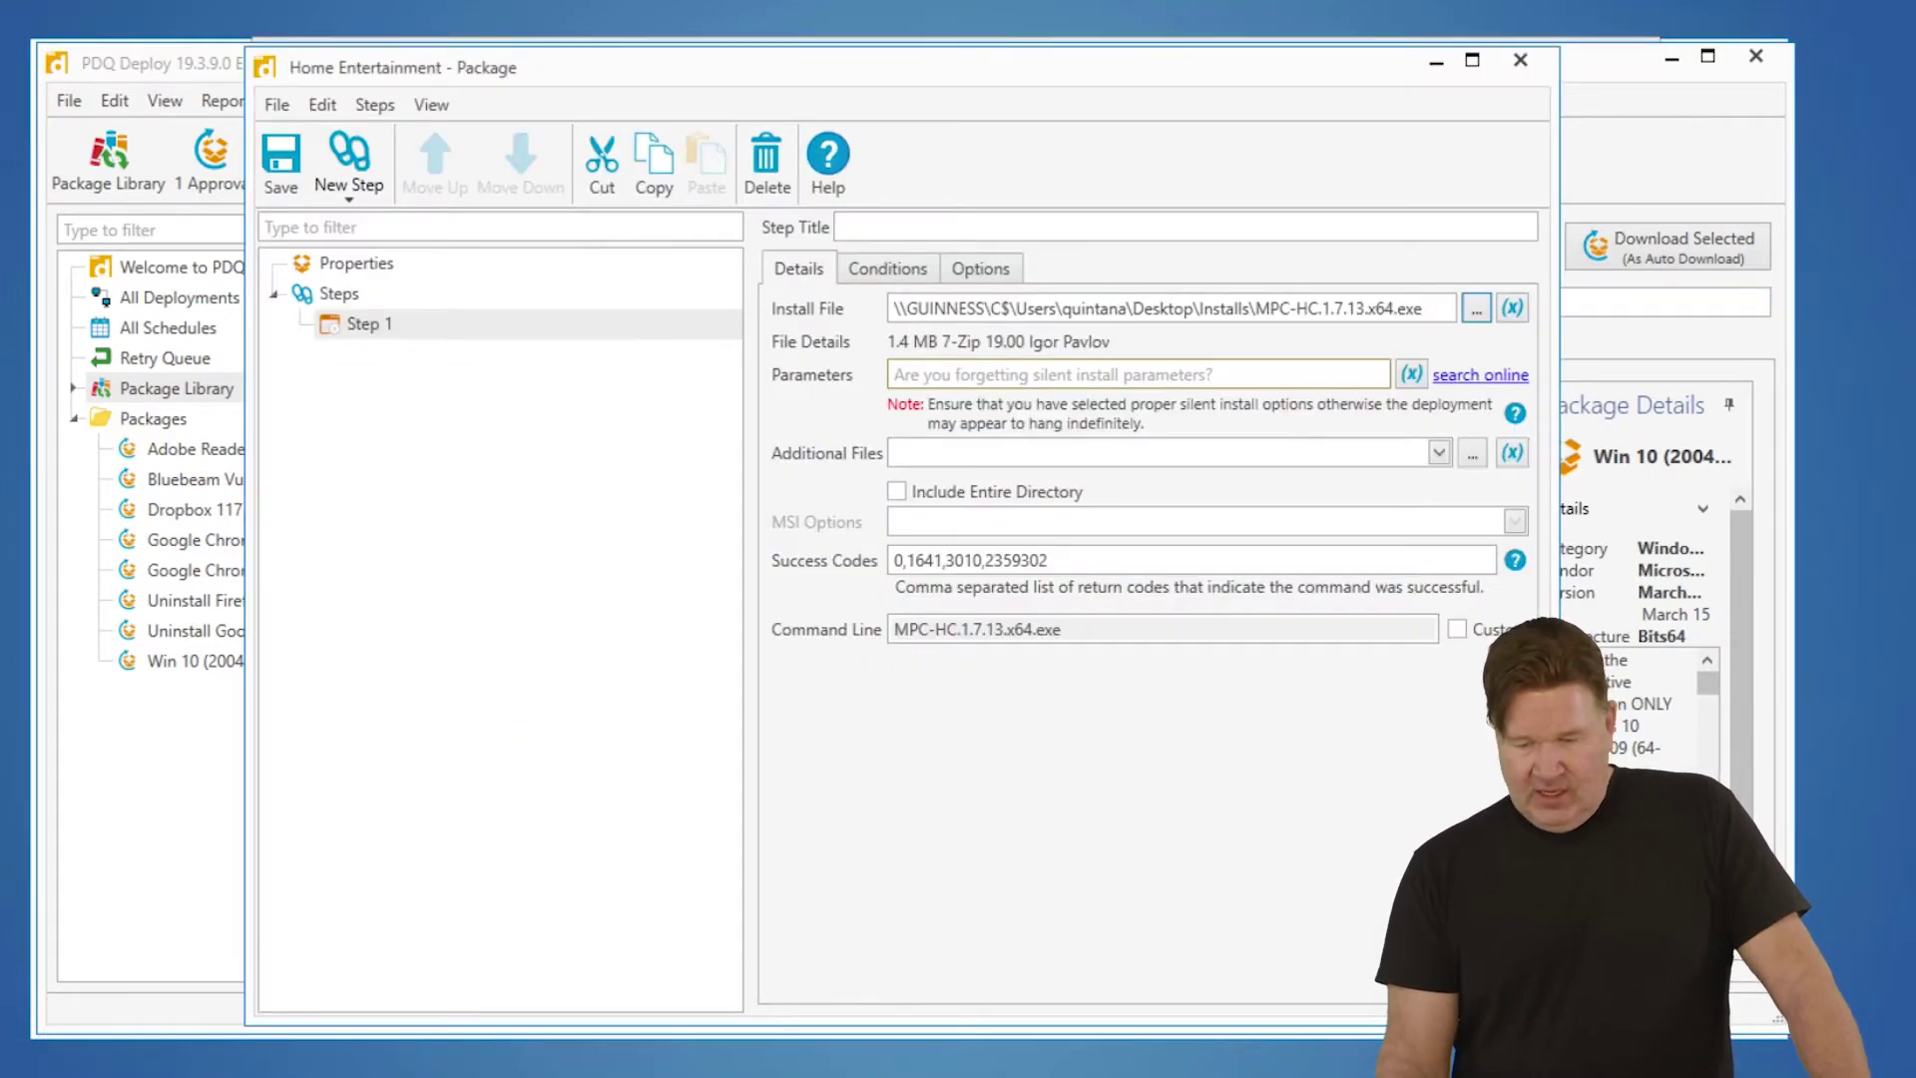
pyautogui.click(910, 377)
pyautogui.hotkey('ctrl', 'v')
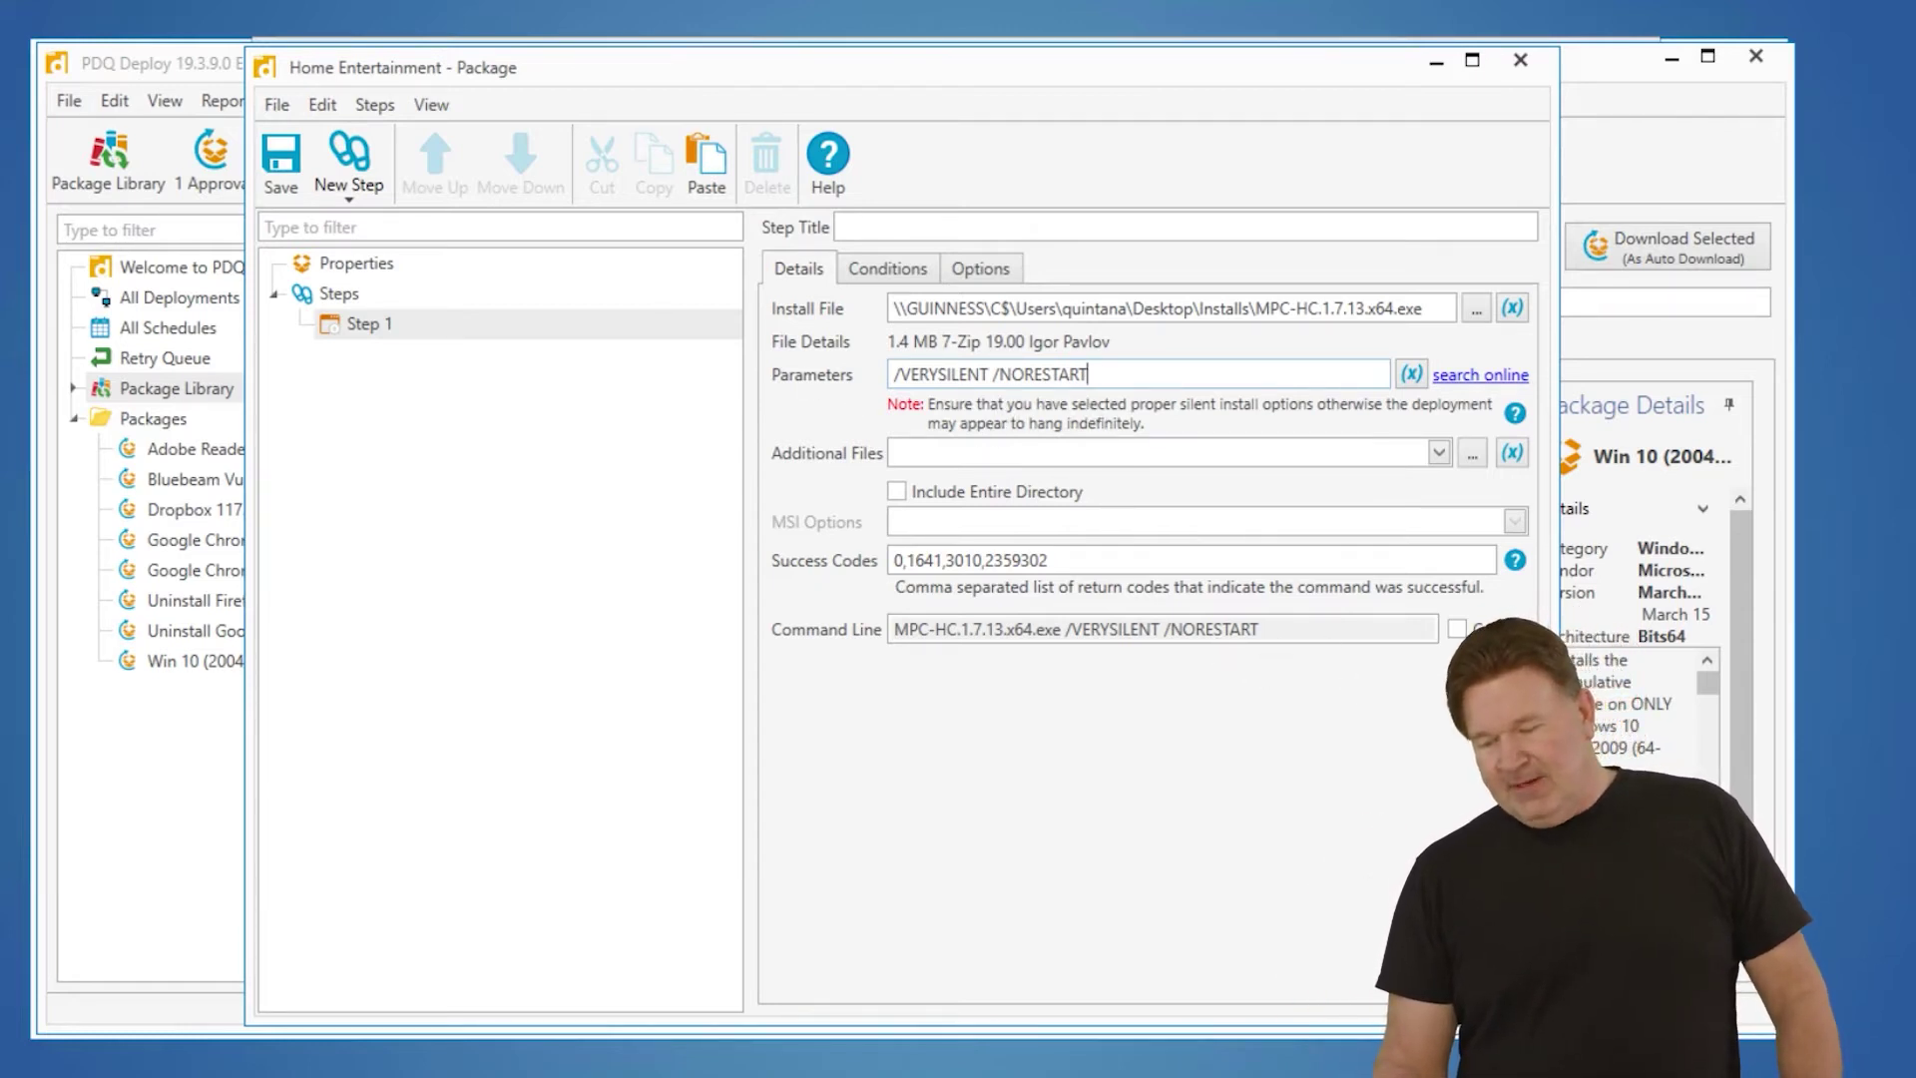
pyautogui.moveTo(1282, 624); pyautogui.dragTo(1395, 599)
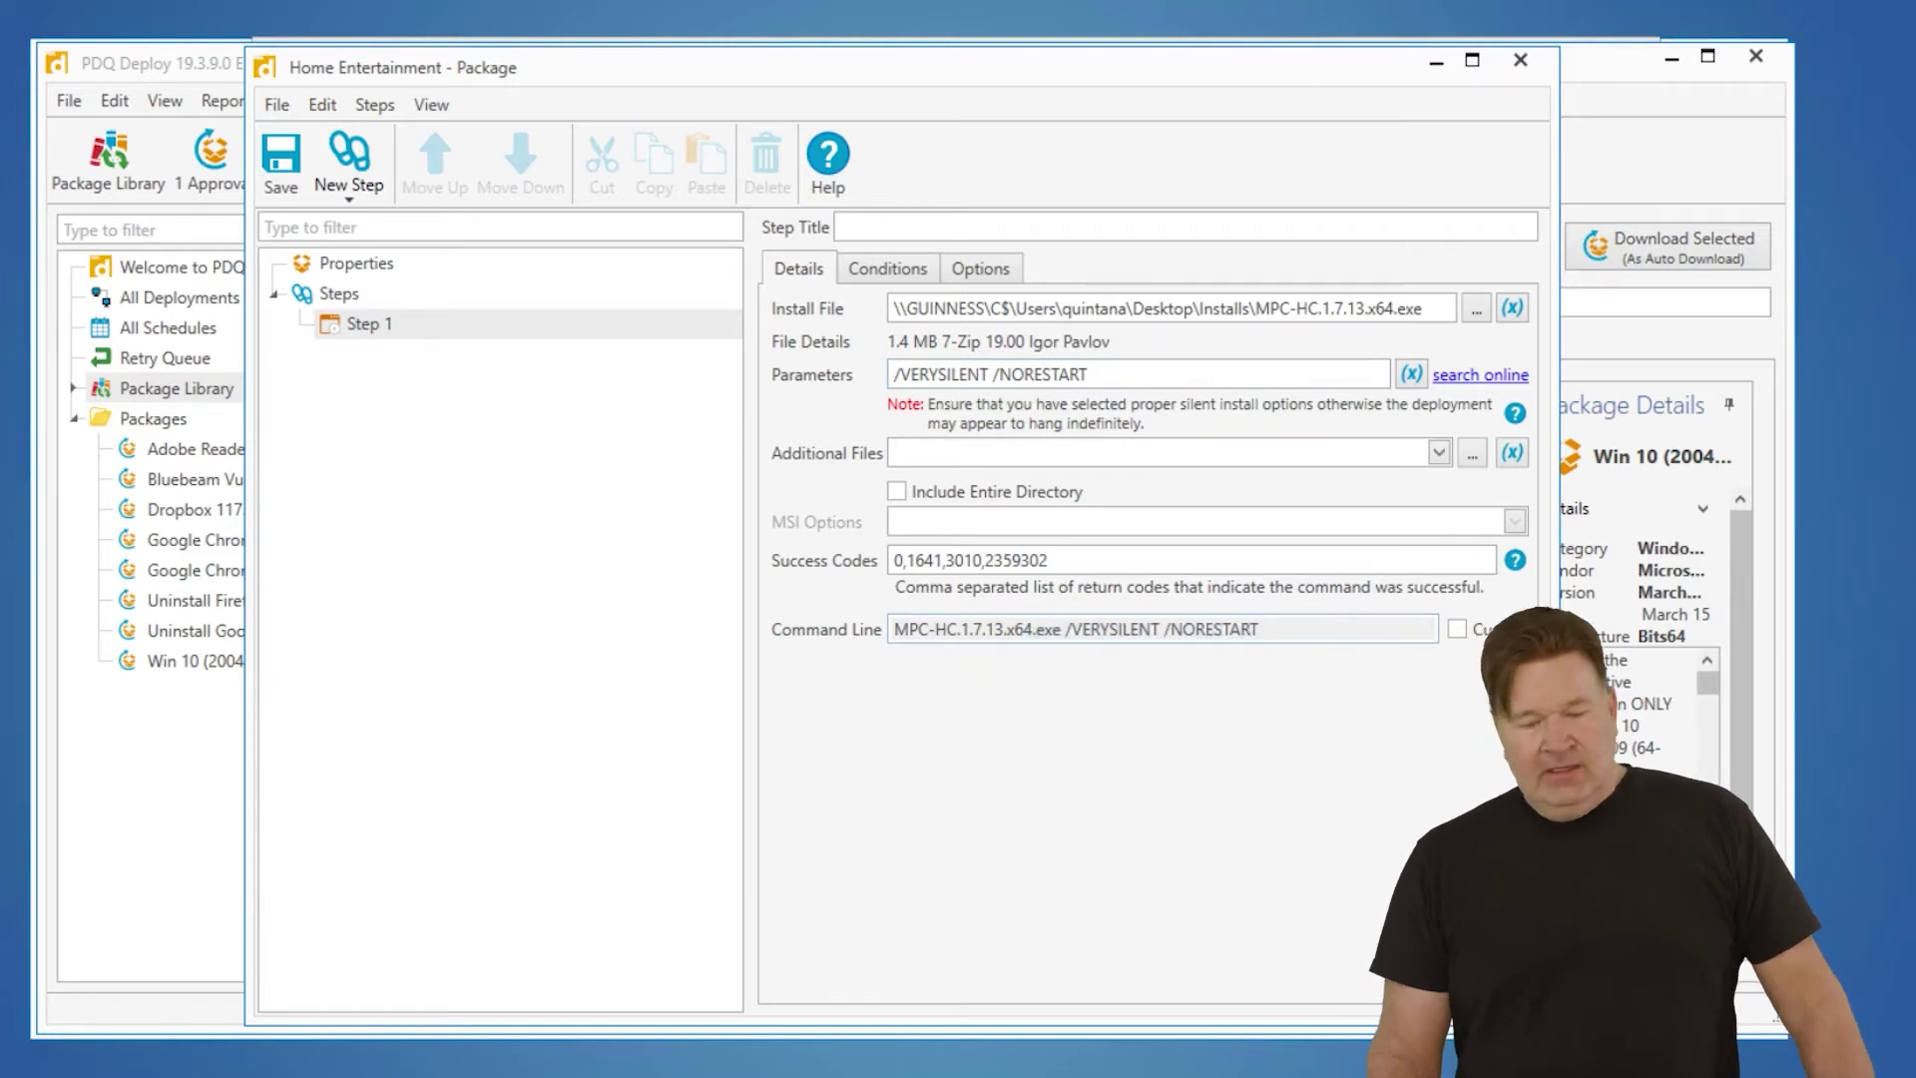
pyautogui.click(281, 160)
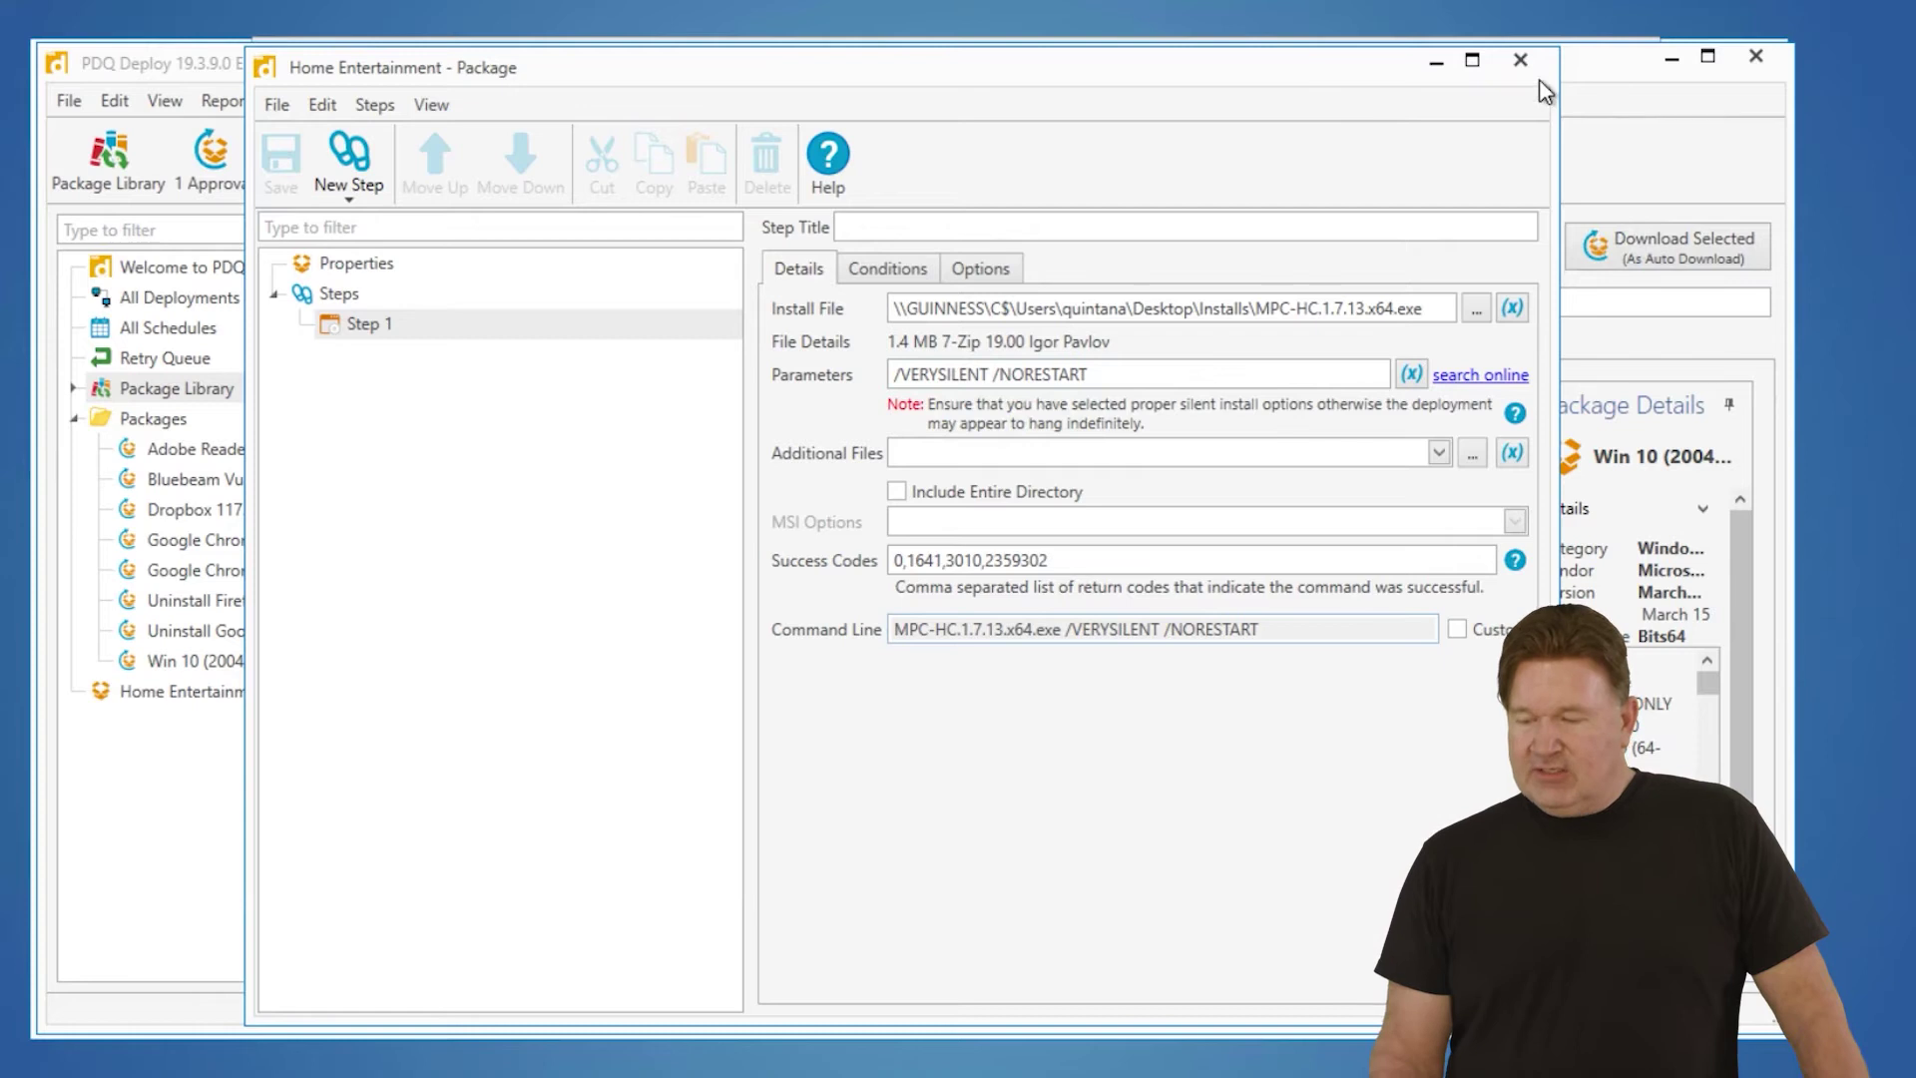
pyautogui.click(1520, 60)
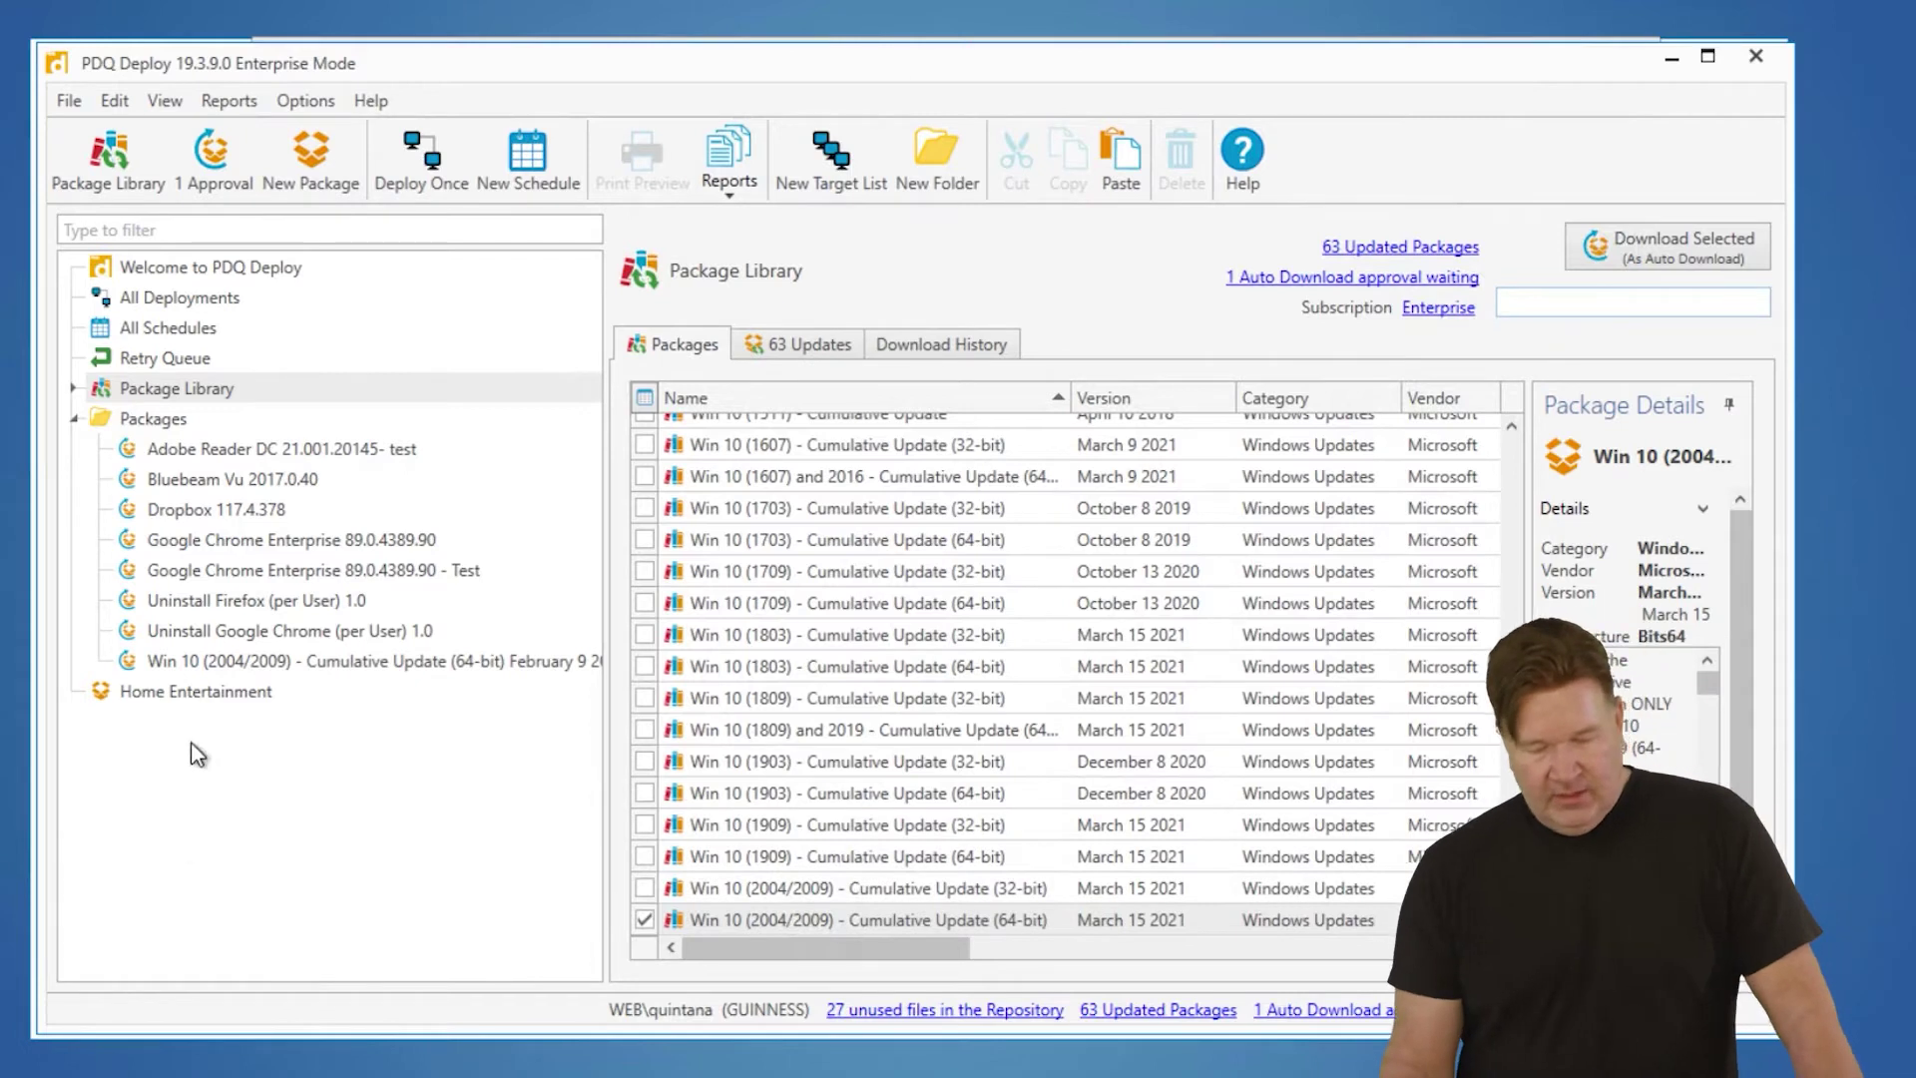
# Show the Home Entertainment package page and cancel a Deploy Once without deploying.
pyautogui.click(189, 697)
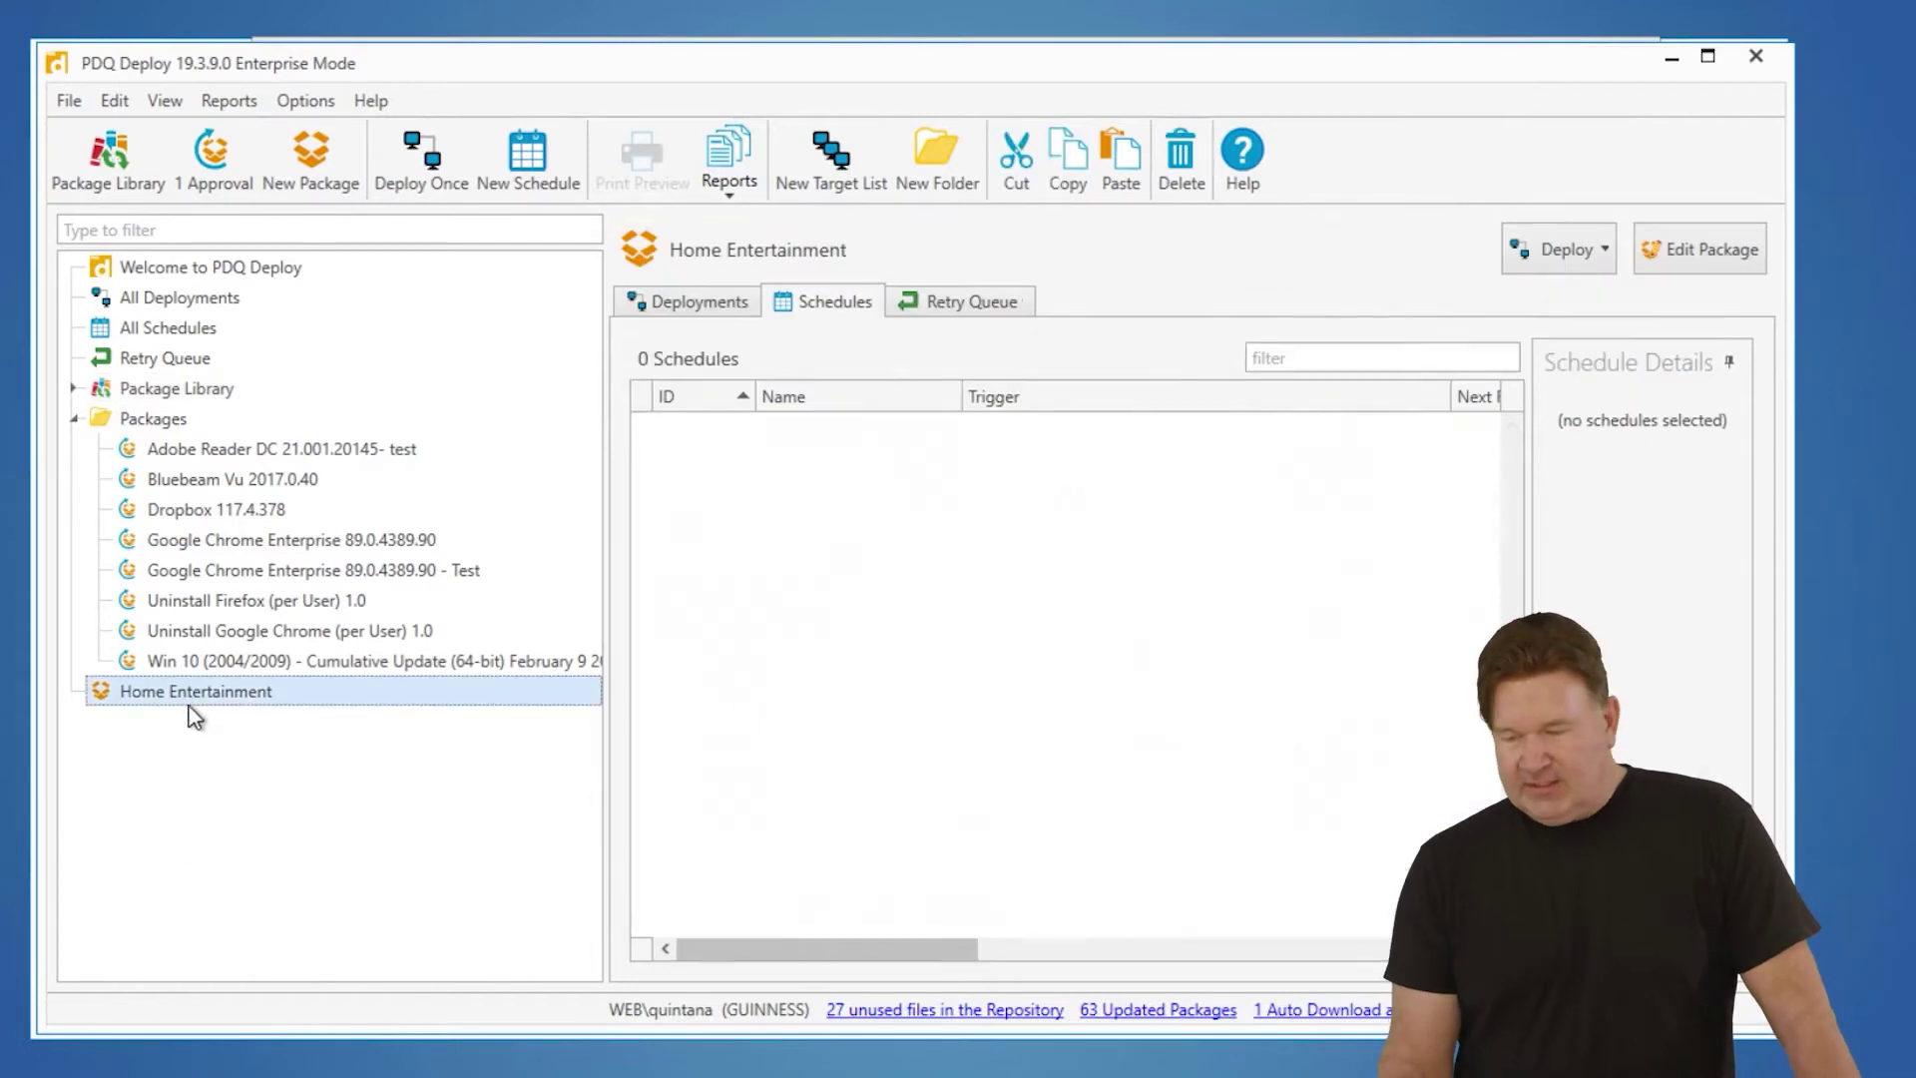
pyautogui.click(1565, 258)
pyautogui.click(1553, 296)
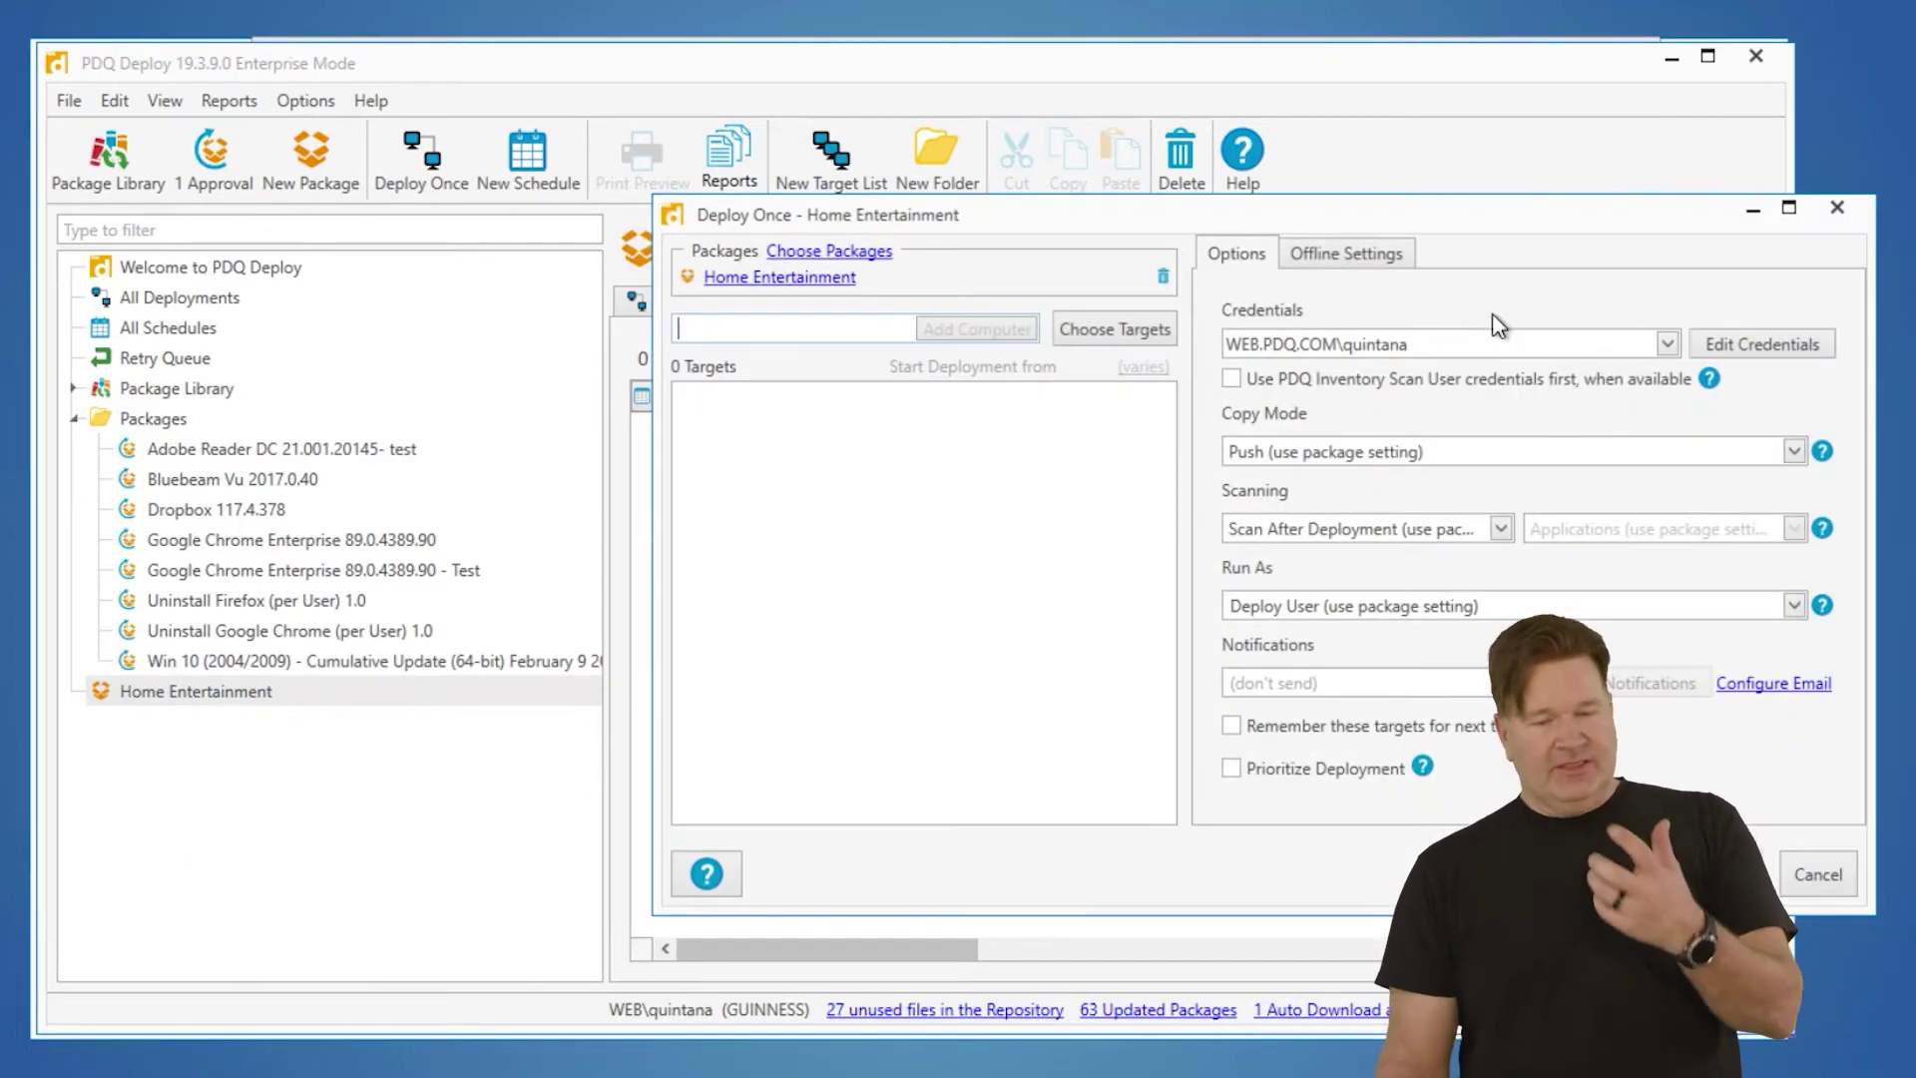
pyautogui.click(1839, 209)
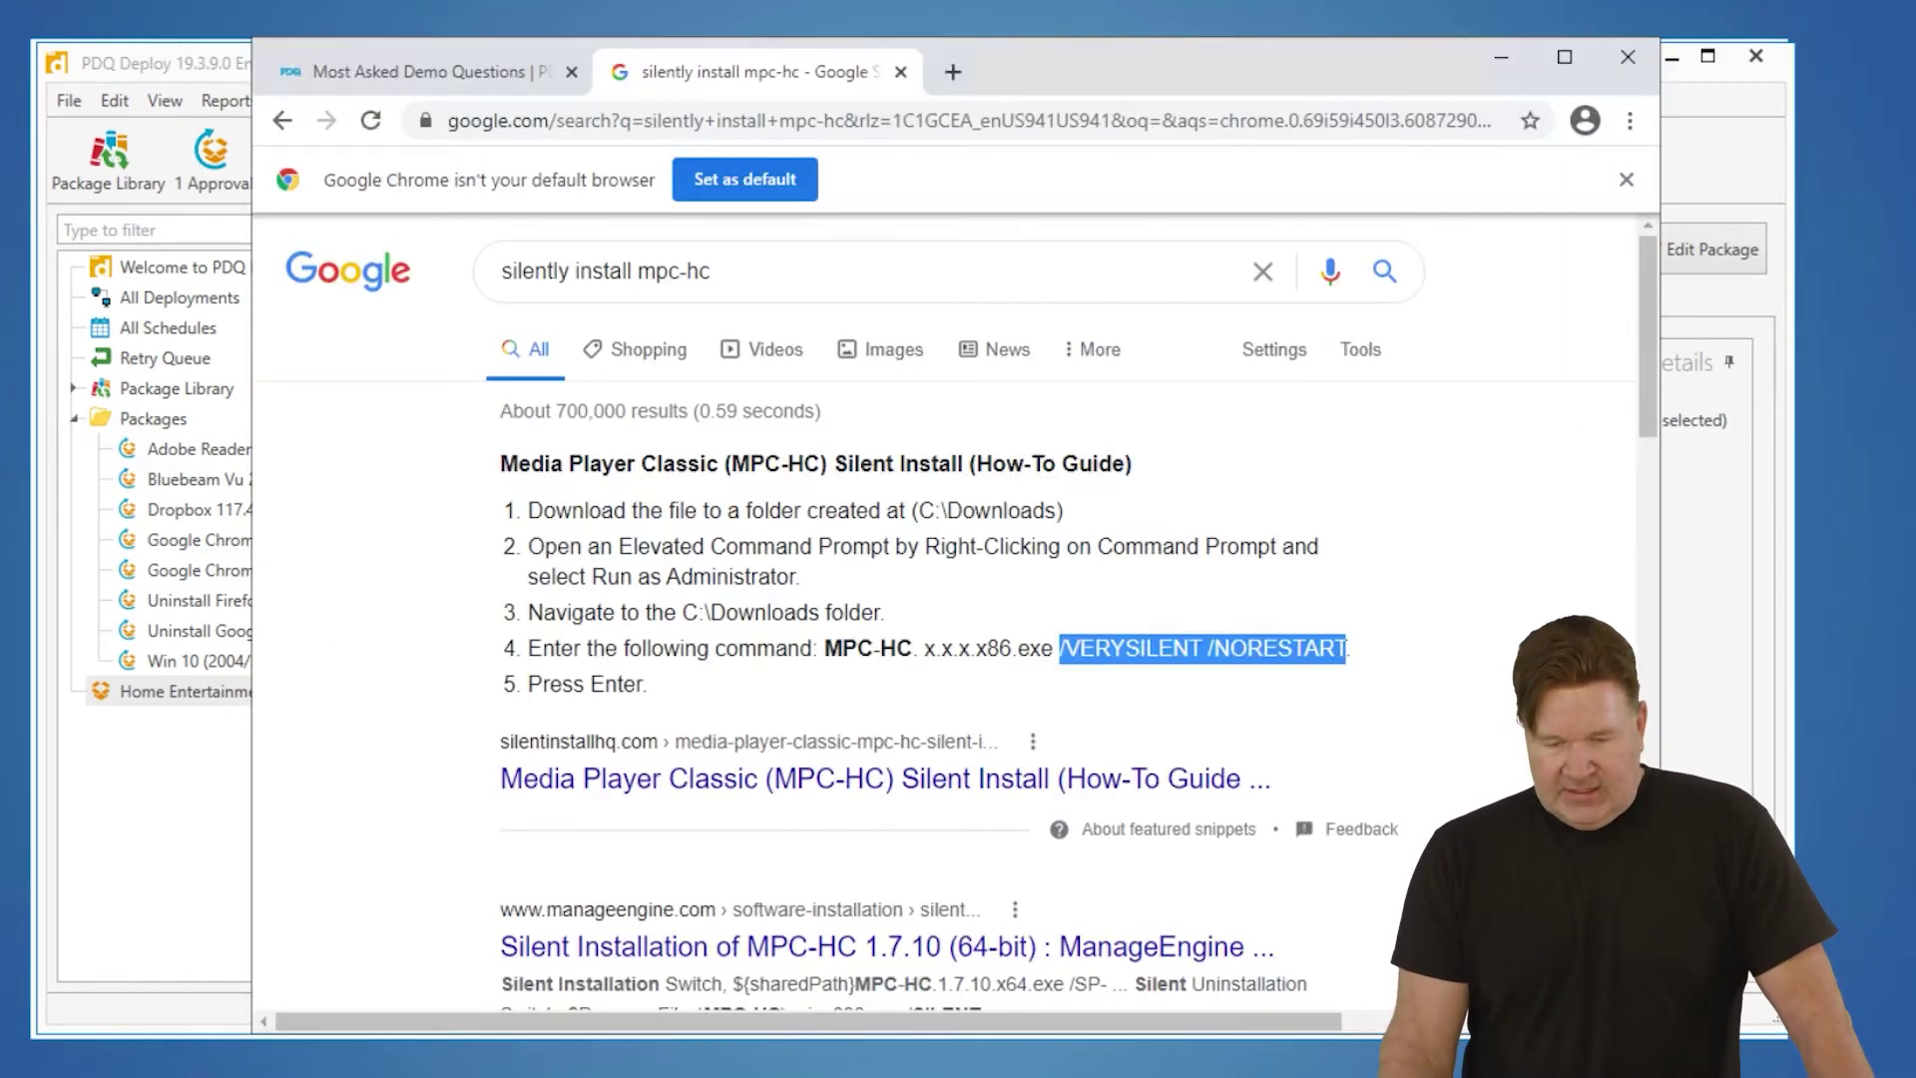
# Scroll through the Most Asked Demo Questions blog article in Chrome, then minimize the browser.
pyautogui.click(459, 90)
pyautogui.scroll(-5, 1218, 699)
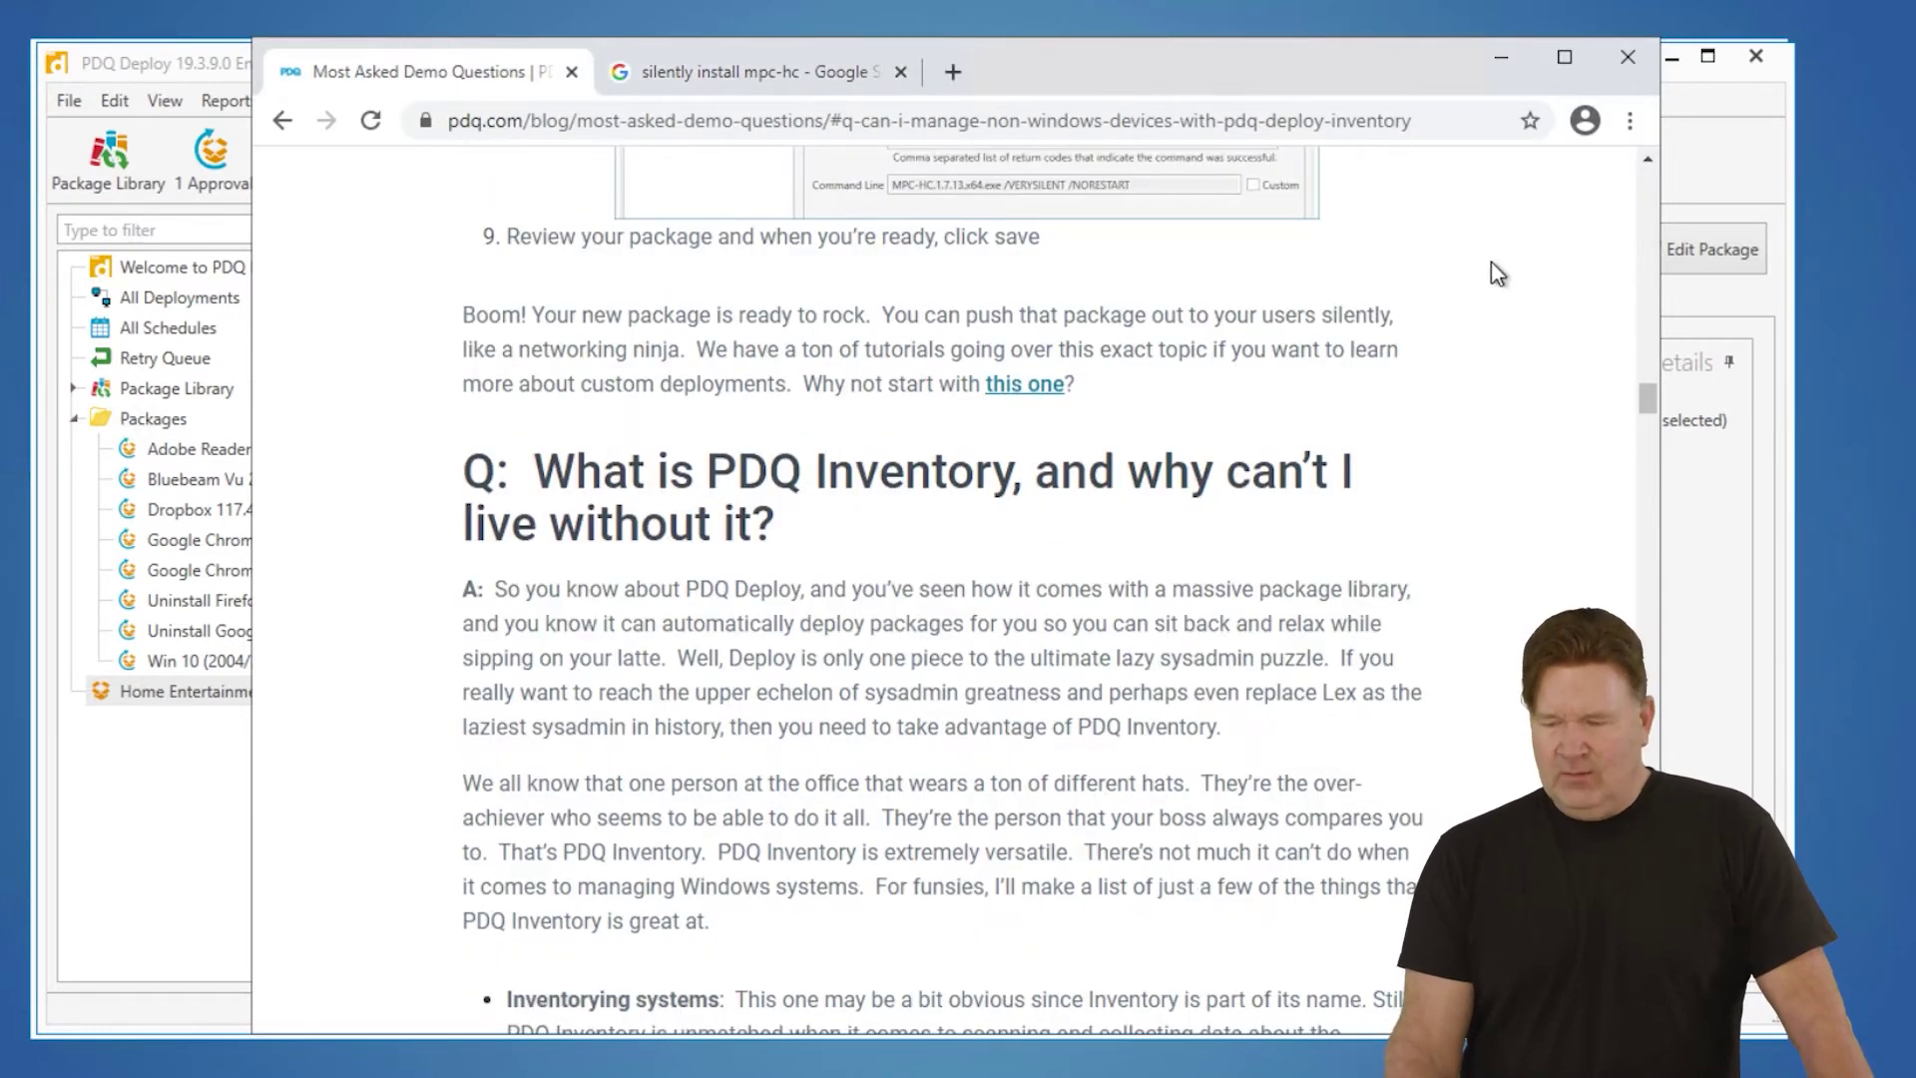
pyautogui.click(1501, 57)
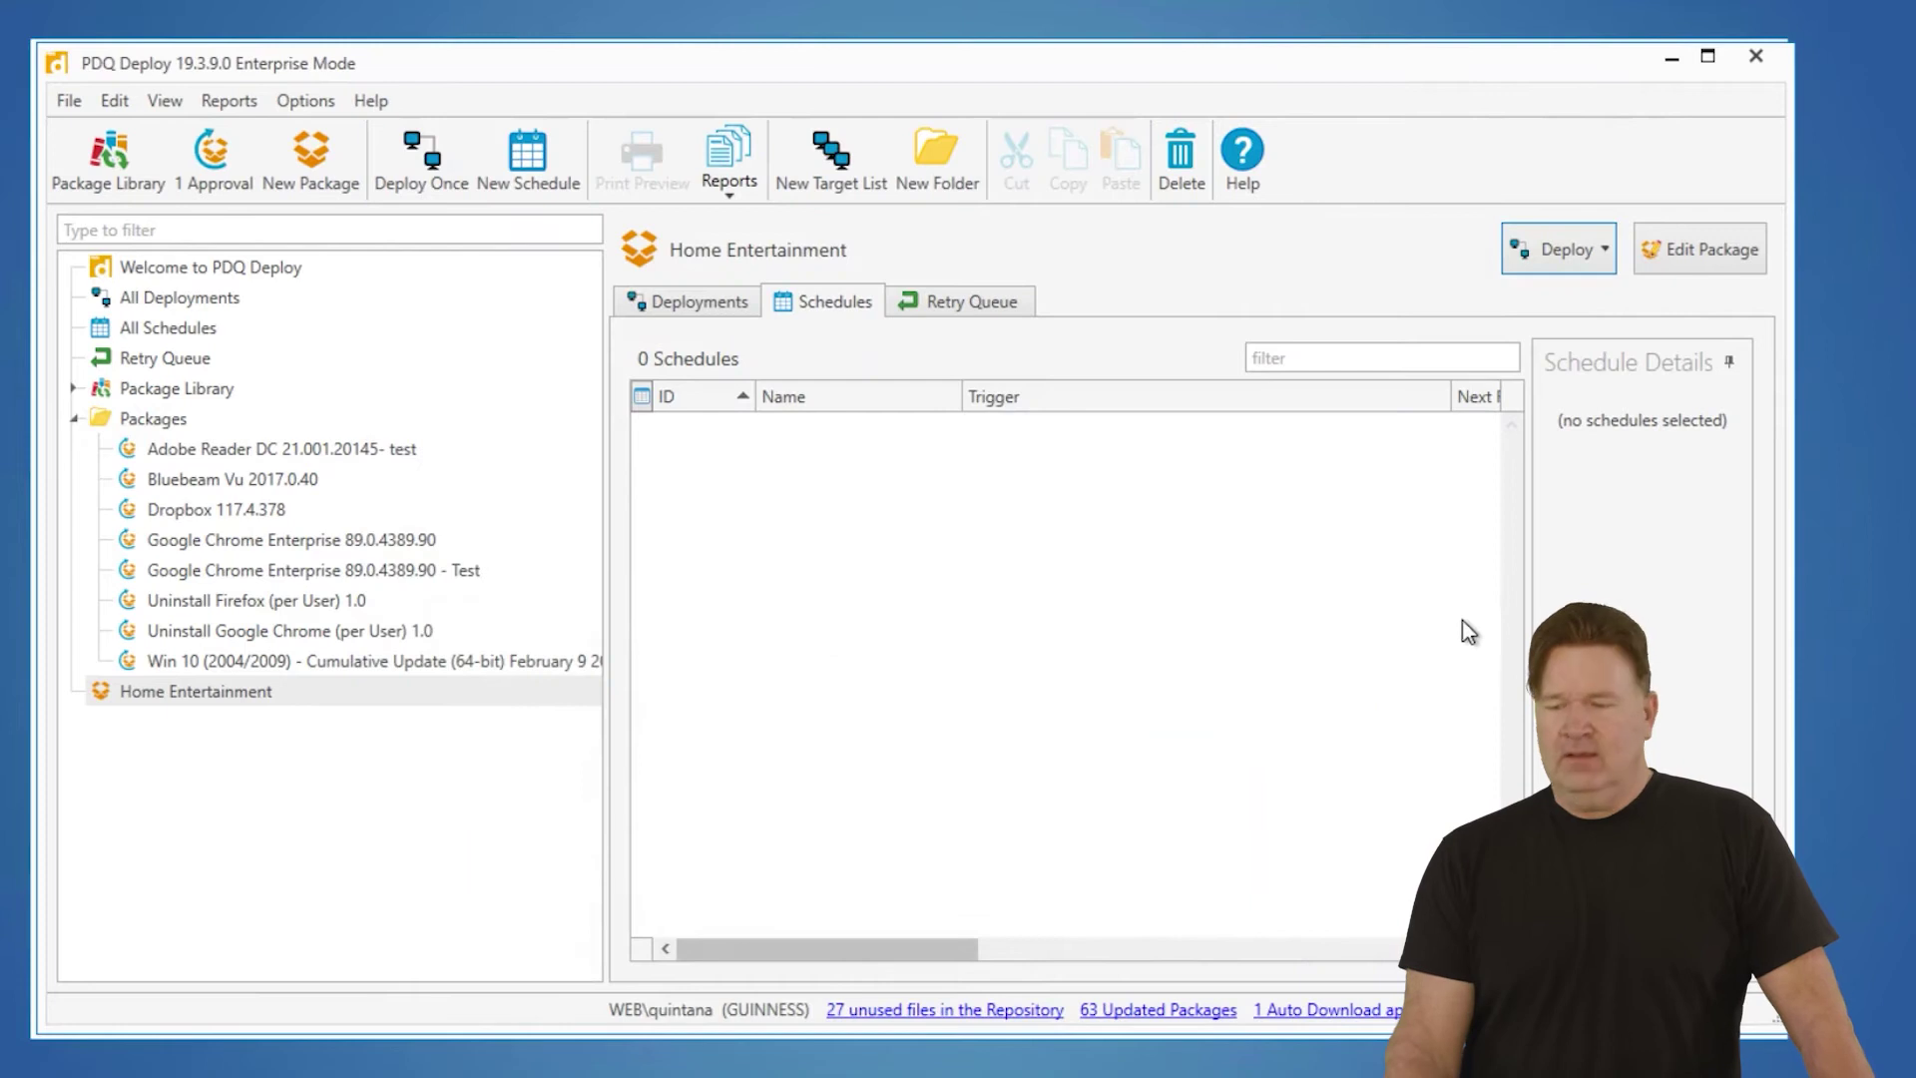
# Minimize PDQ Deploy, show All Computers in PDQ Inventory scrolled to the top, and open the Report menu.
pyautogui.click(1670, 56)
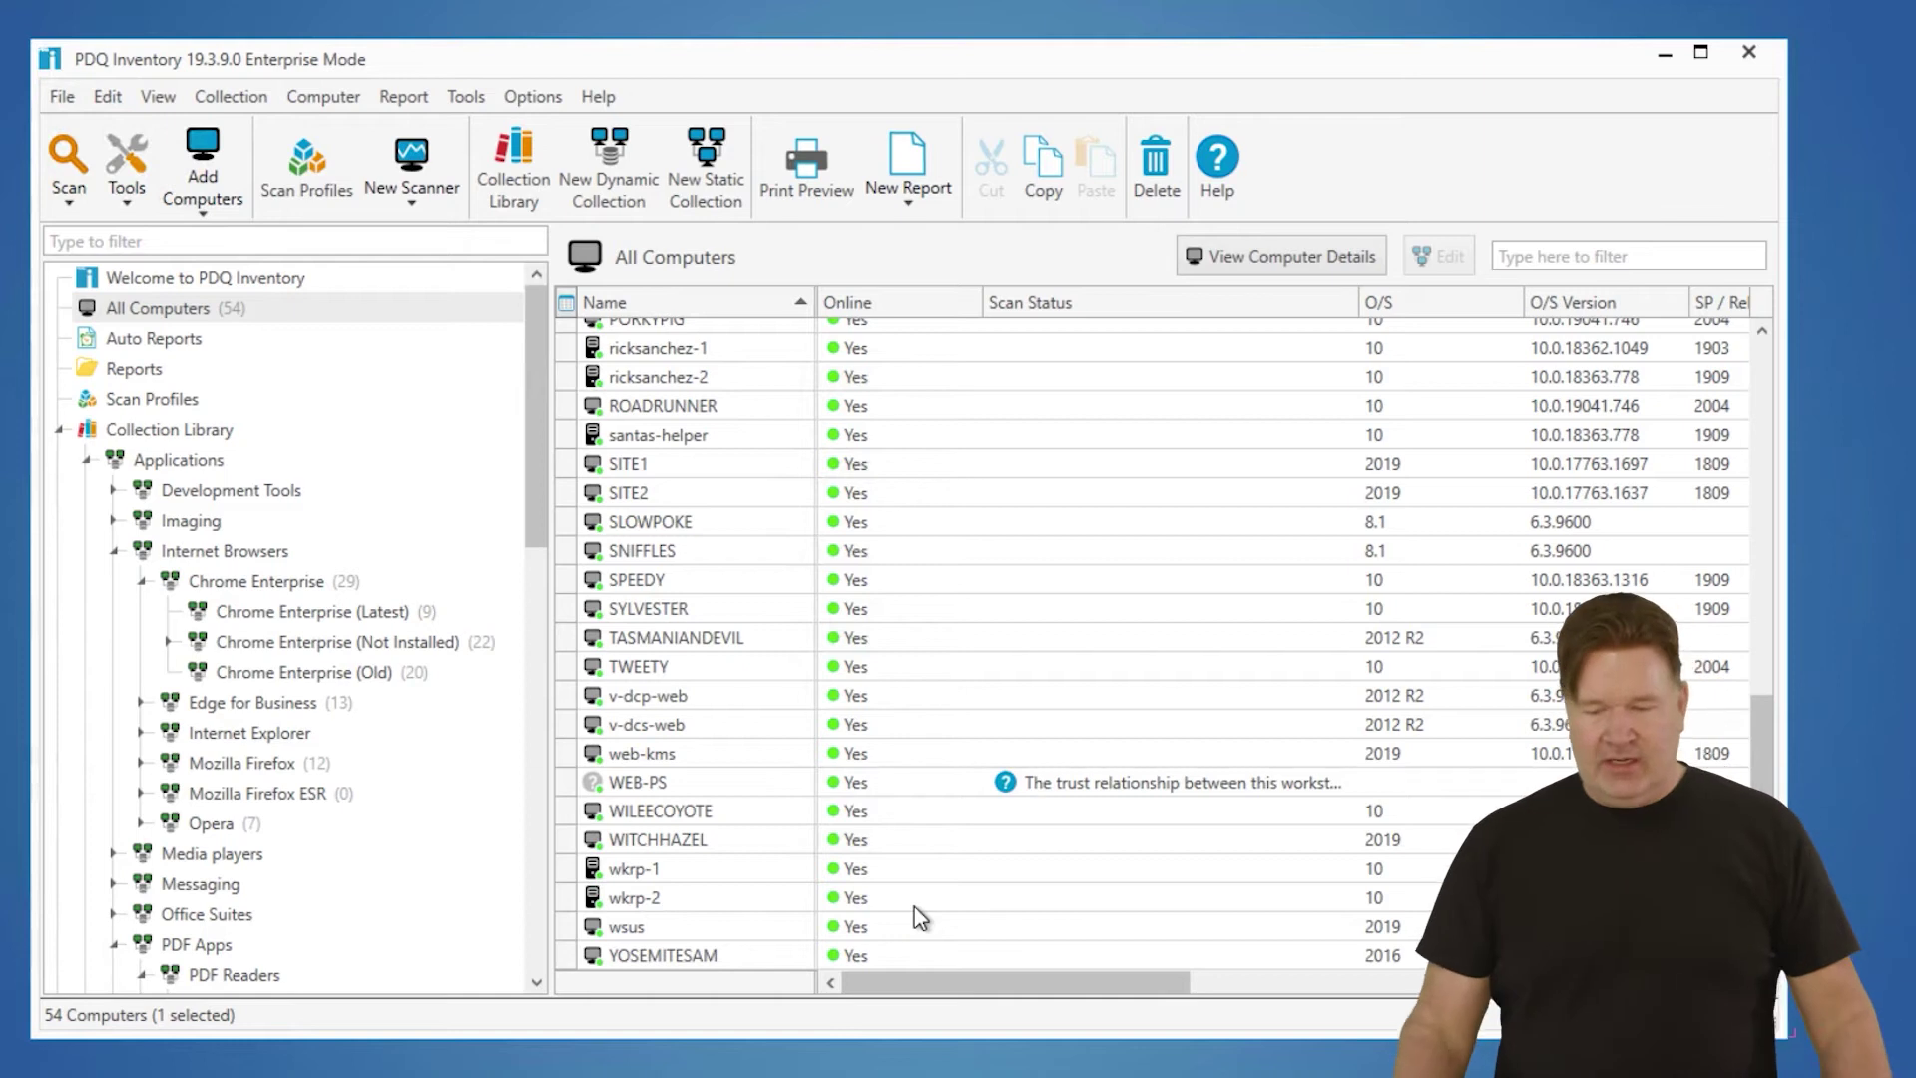
pyautogui.click(196, 310)
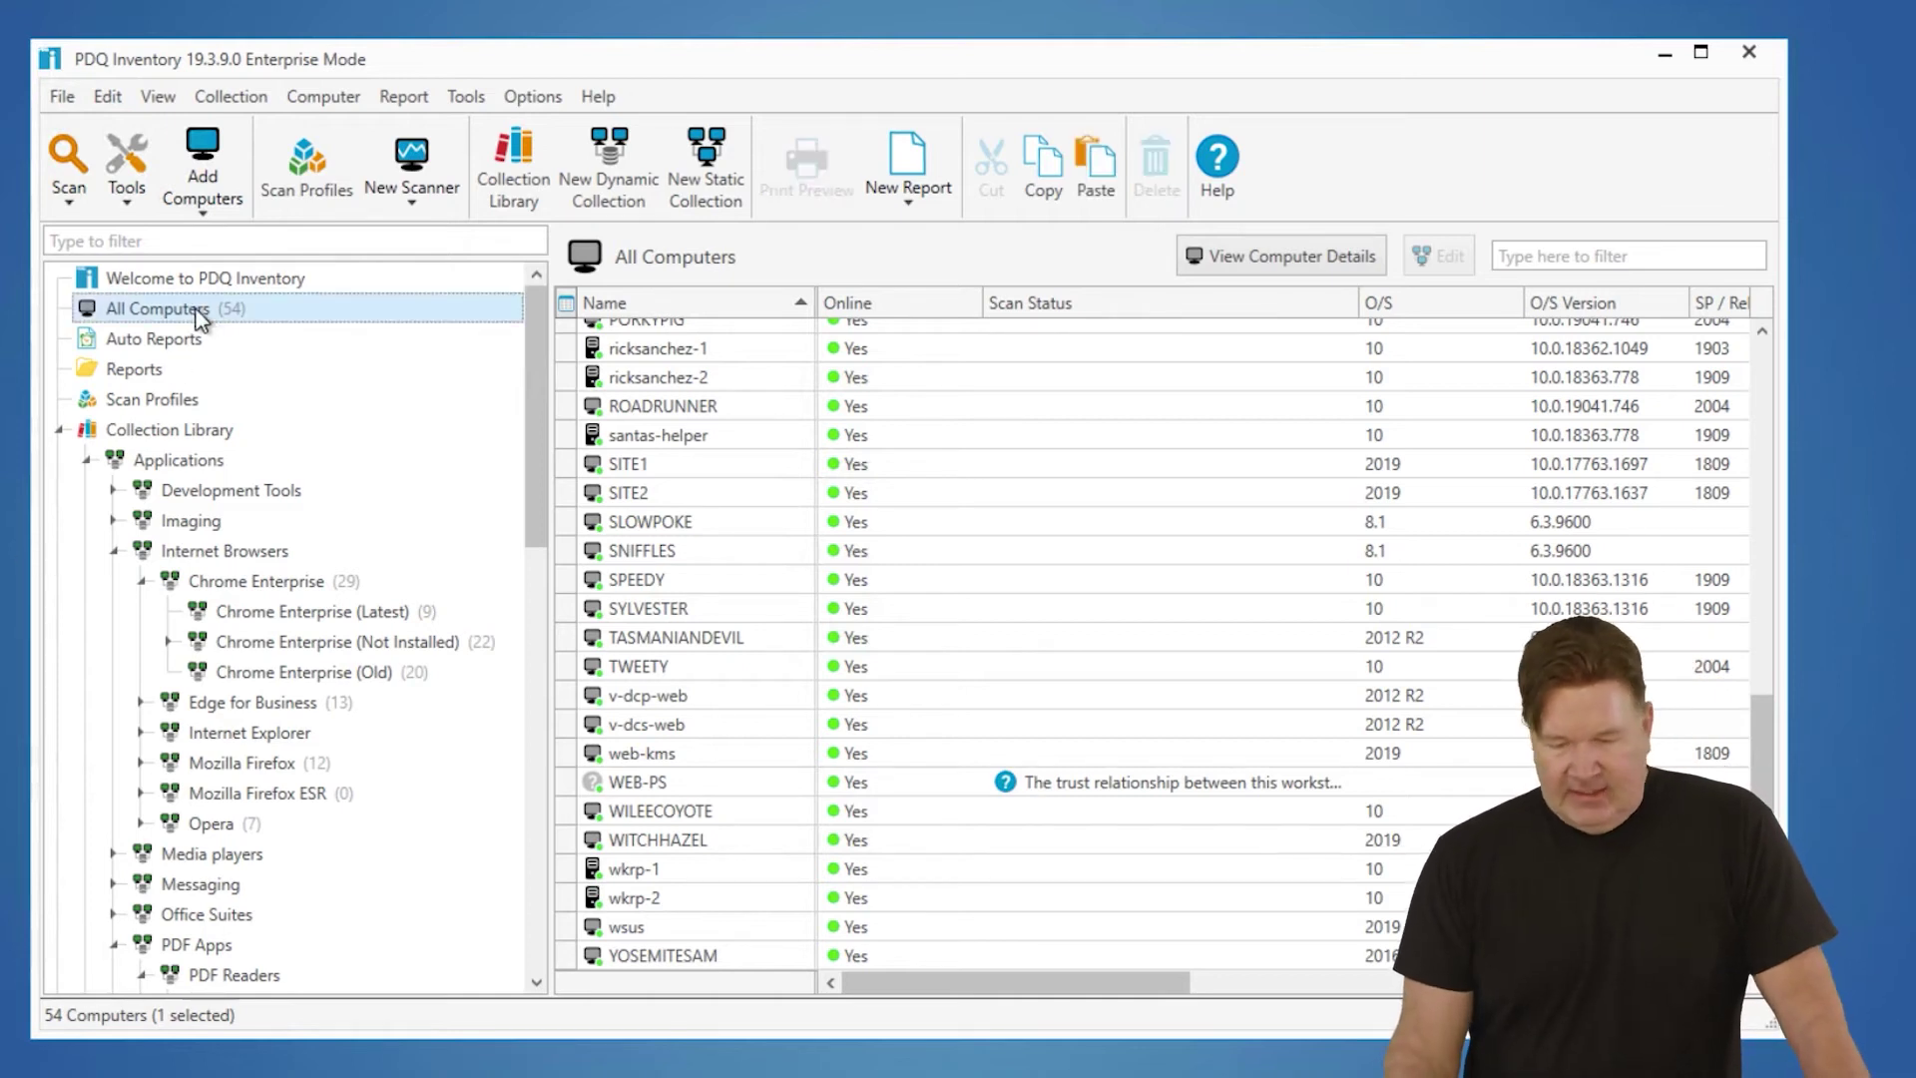
pyautogui.moveTo(1773, 760); pyautogui.dragTo(1736, 340)
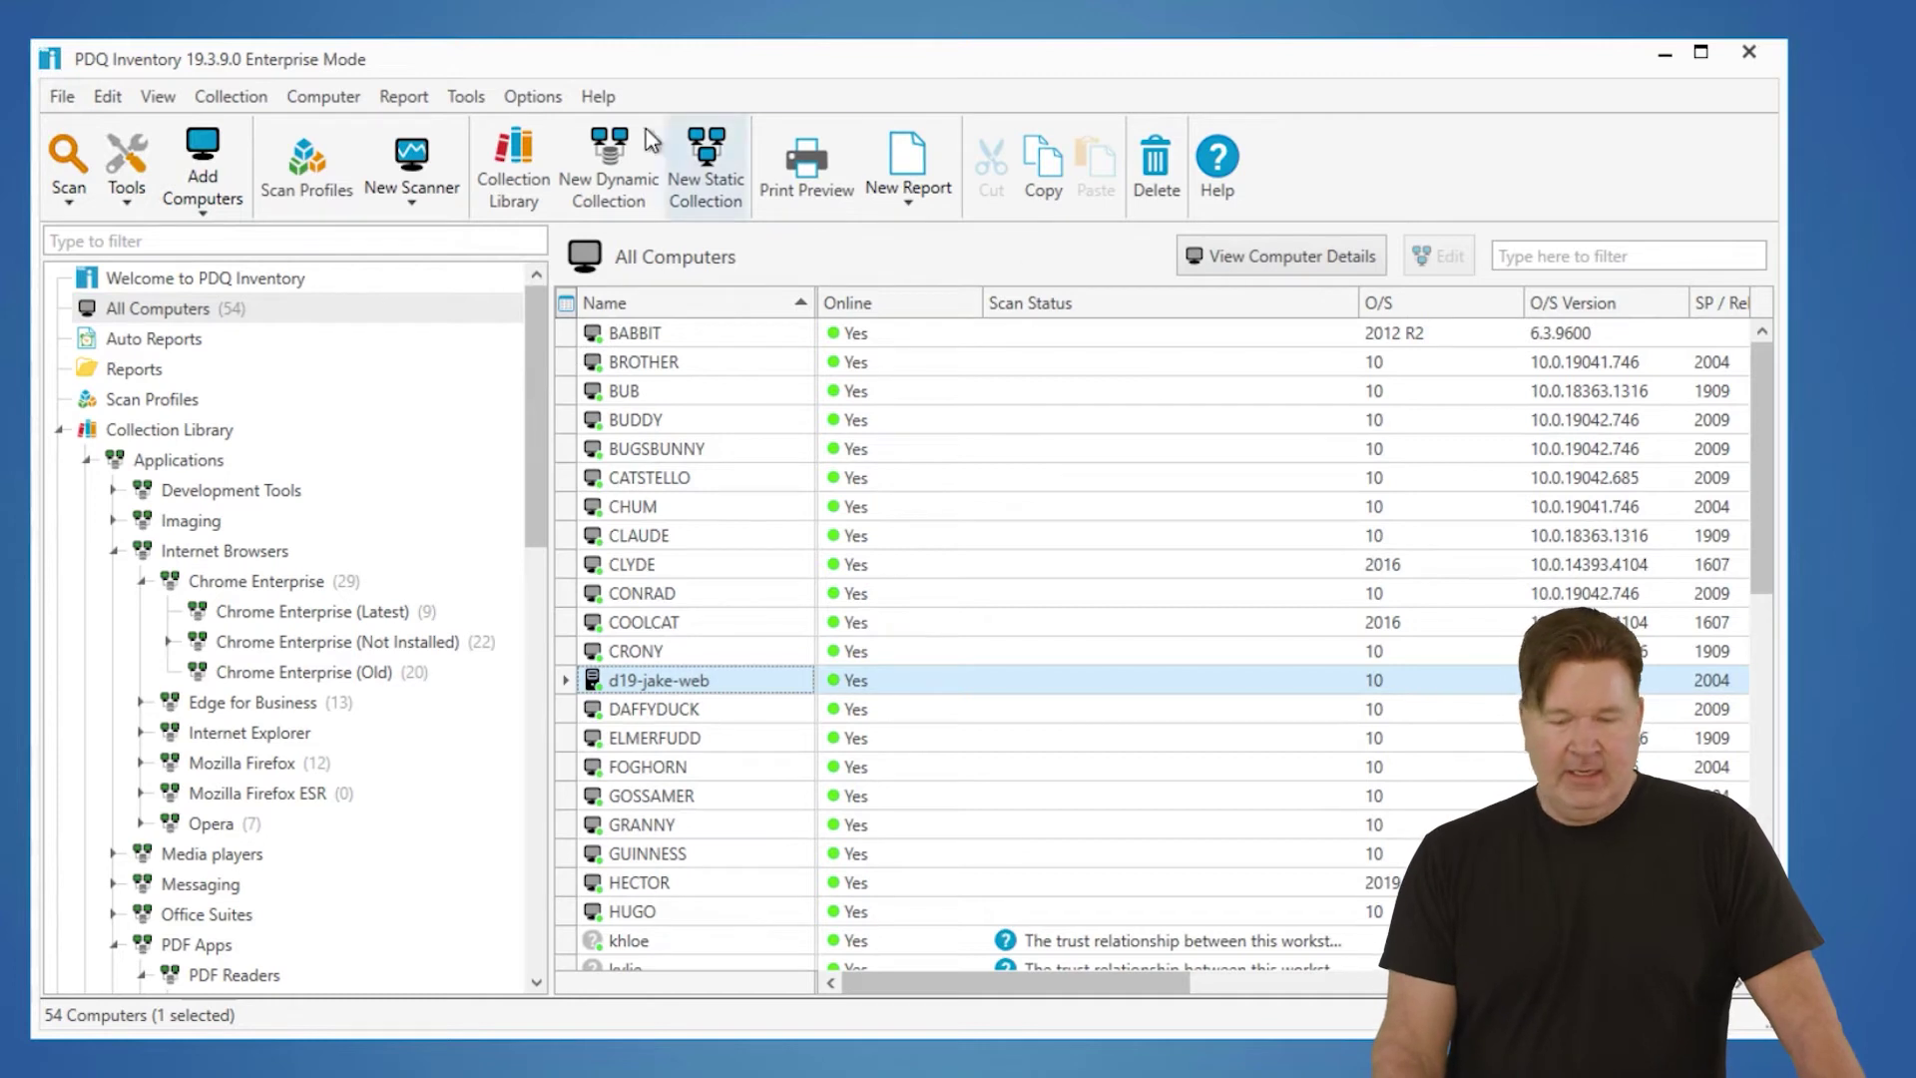
pyautogui.click(404, 97)
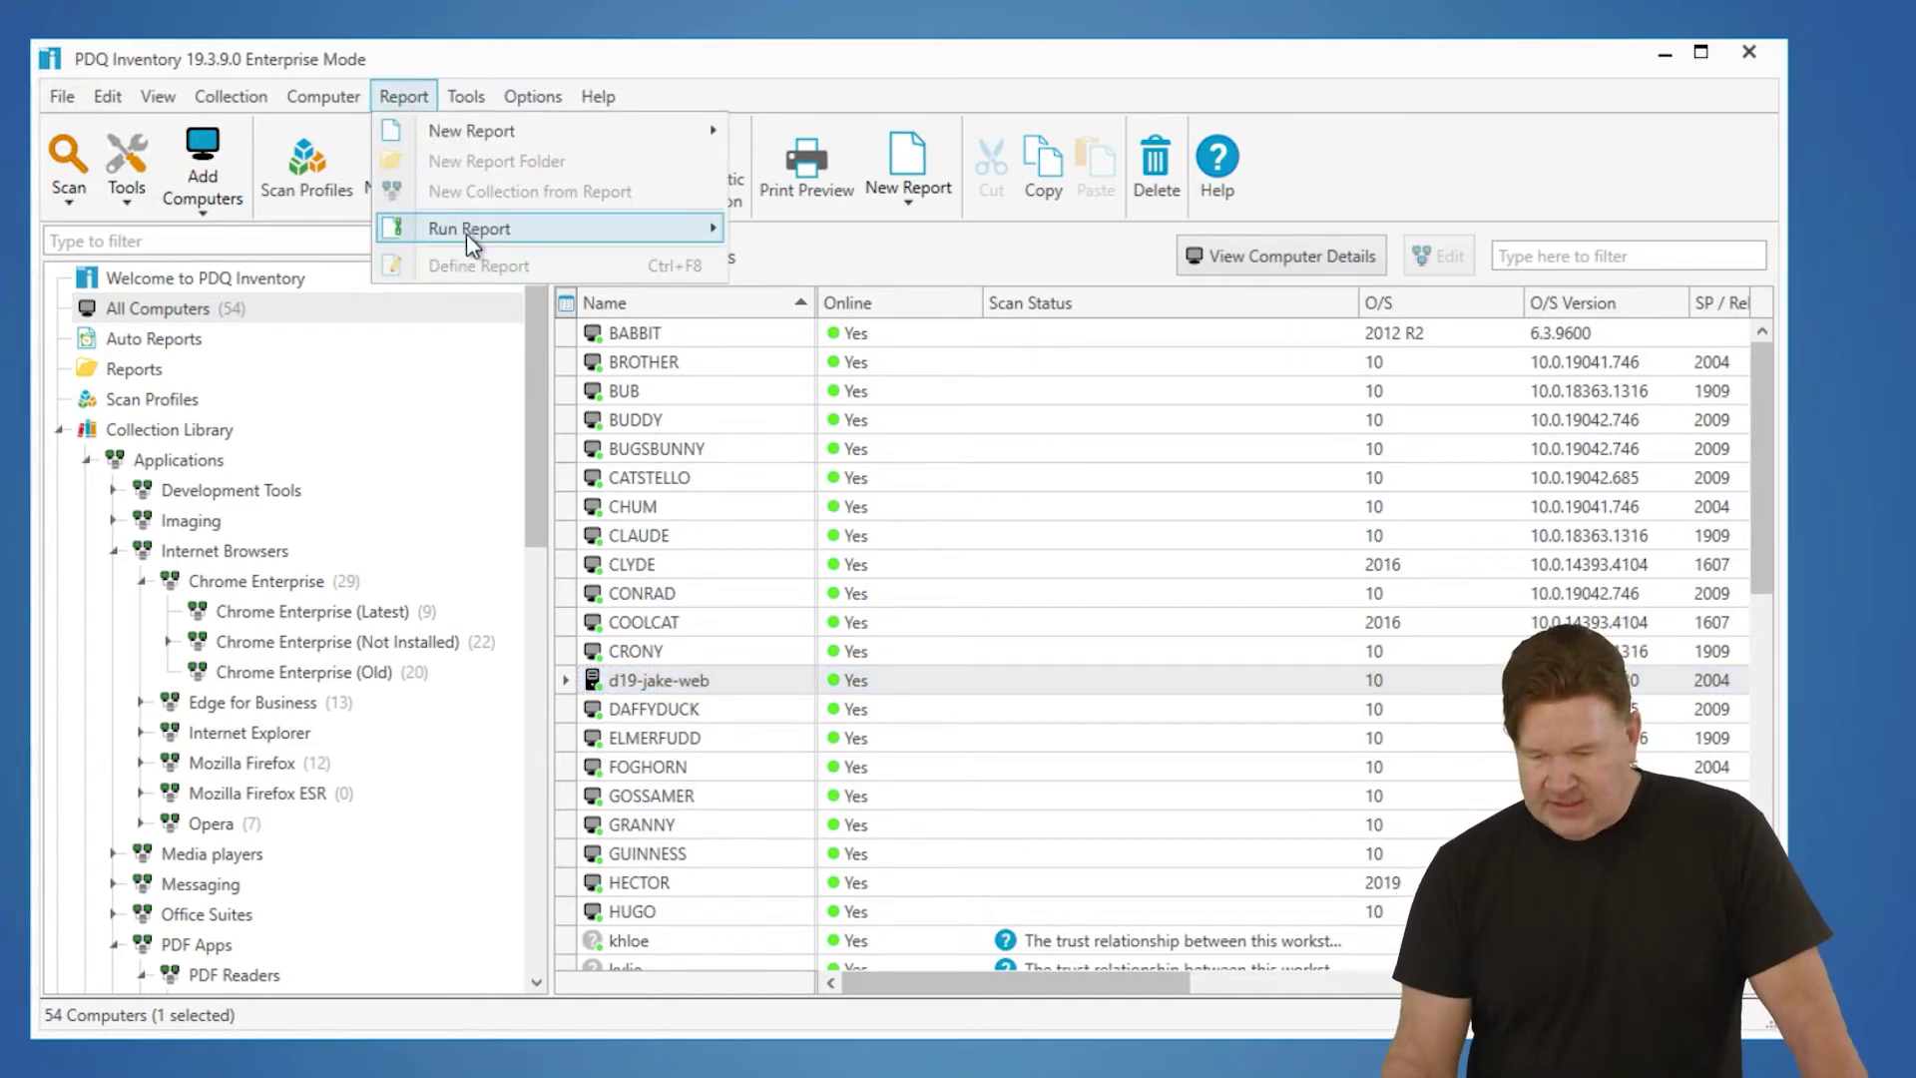
# Run the Applications report and ungroup its rows.
pyautogui.moveTo(639, 231)
pyautogui.click(850, 267)
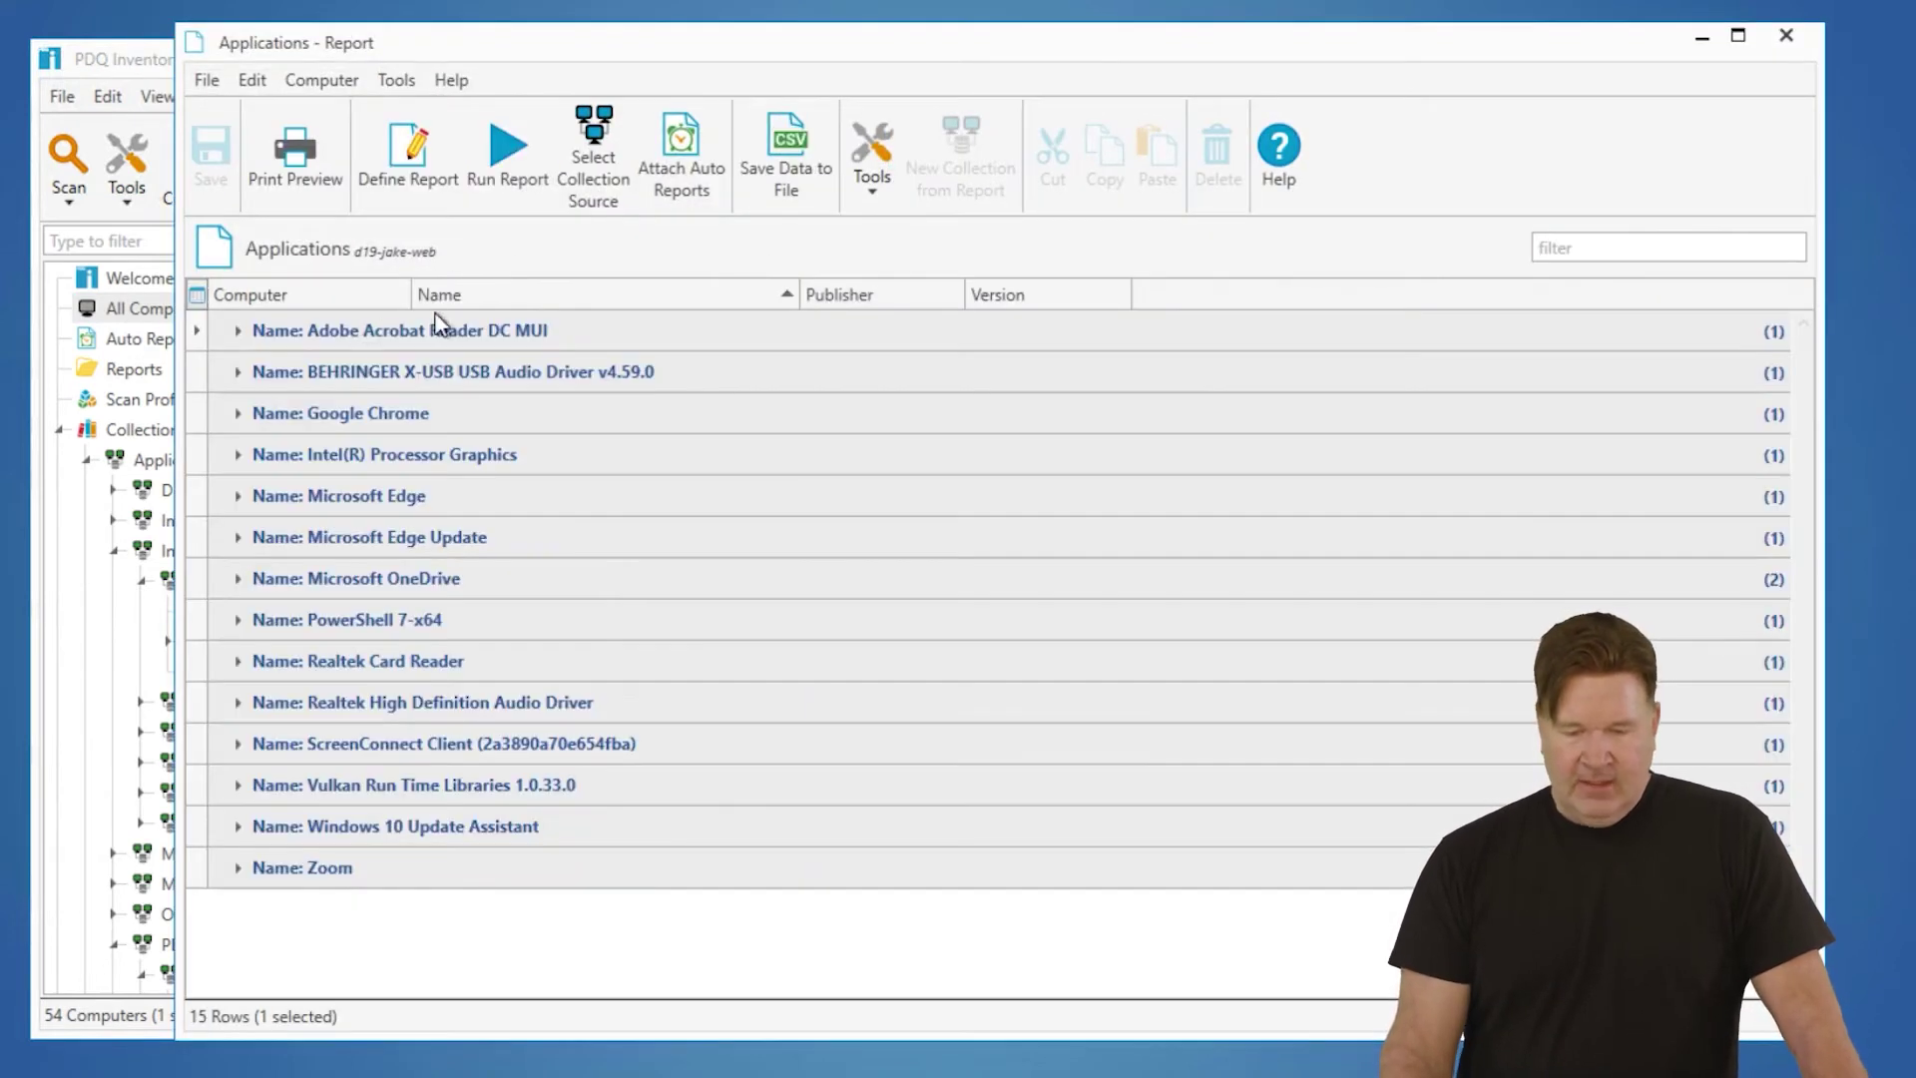
pyautogui.click(437, 321)
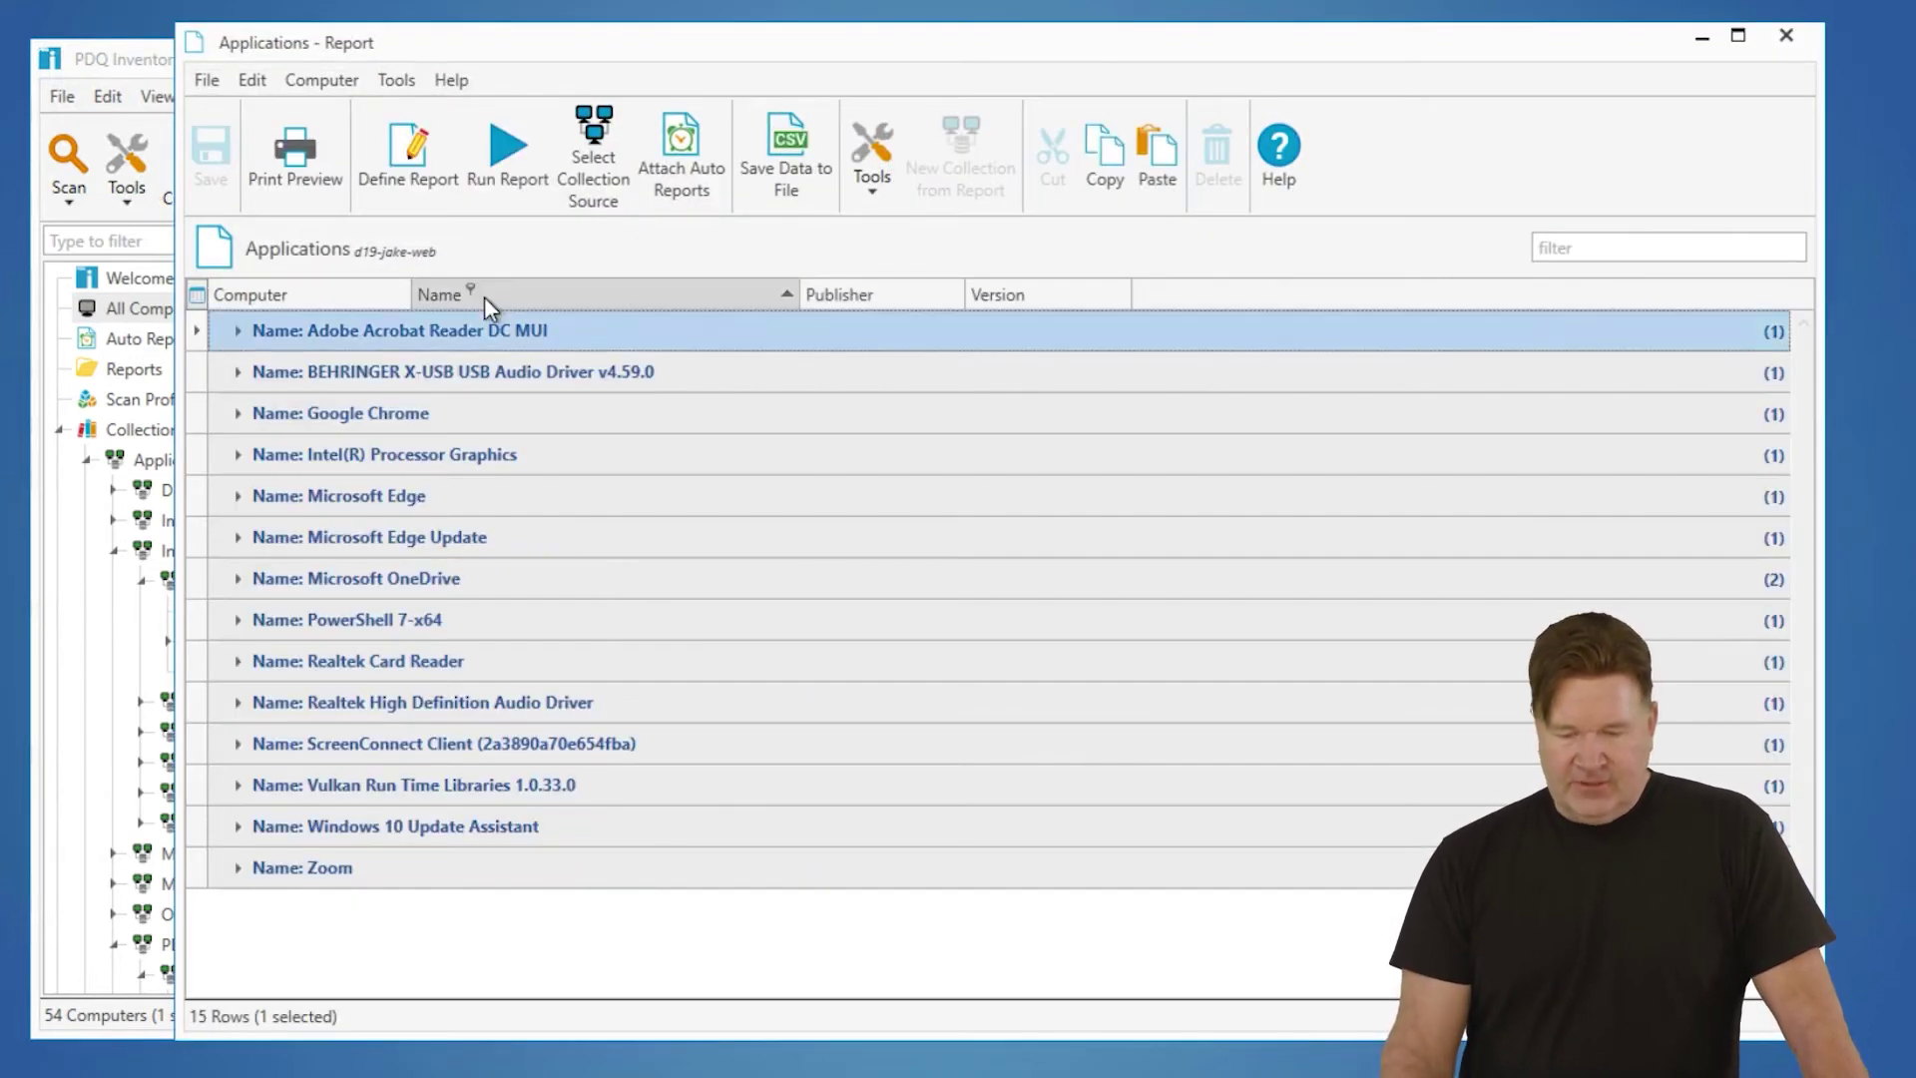
pyautogui.rightClick(495, 301)
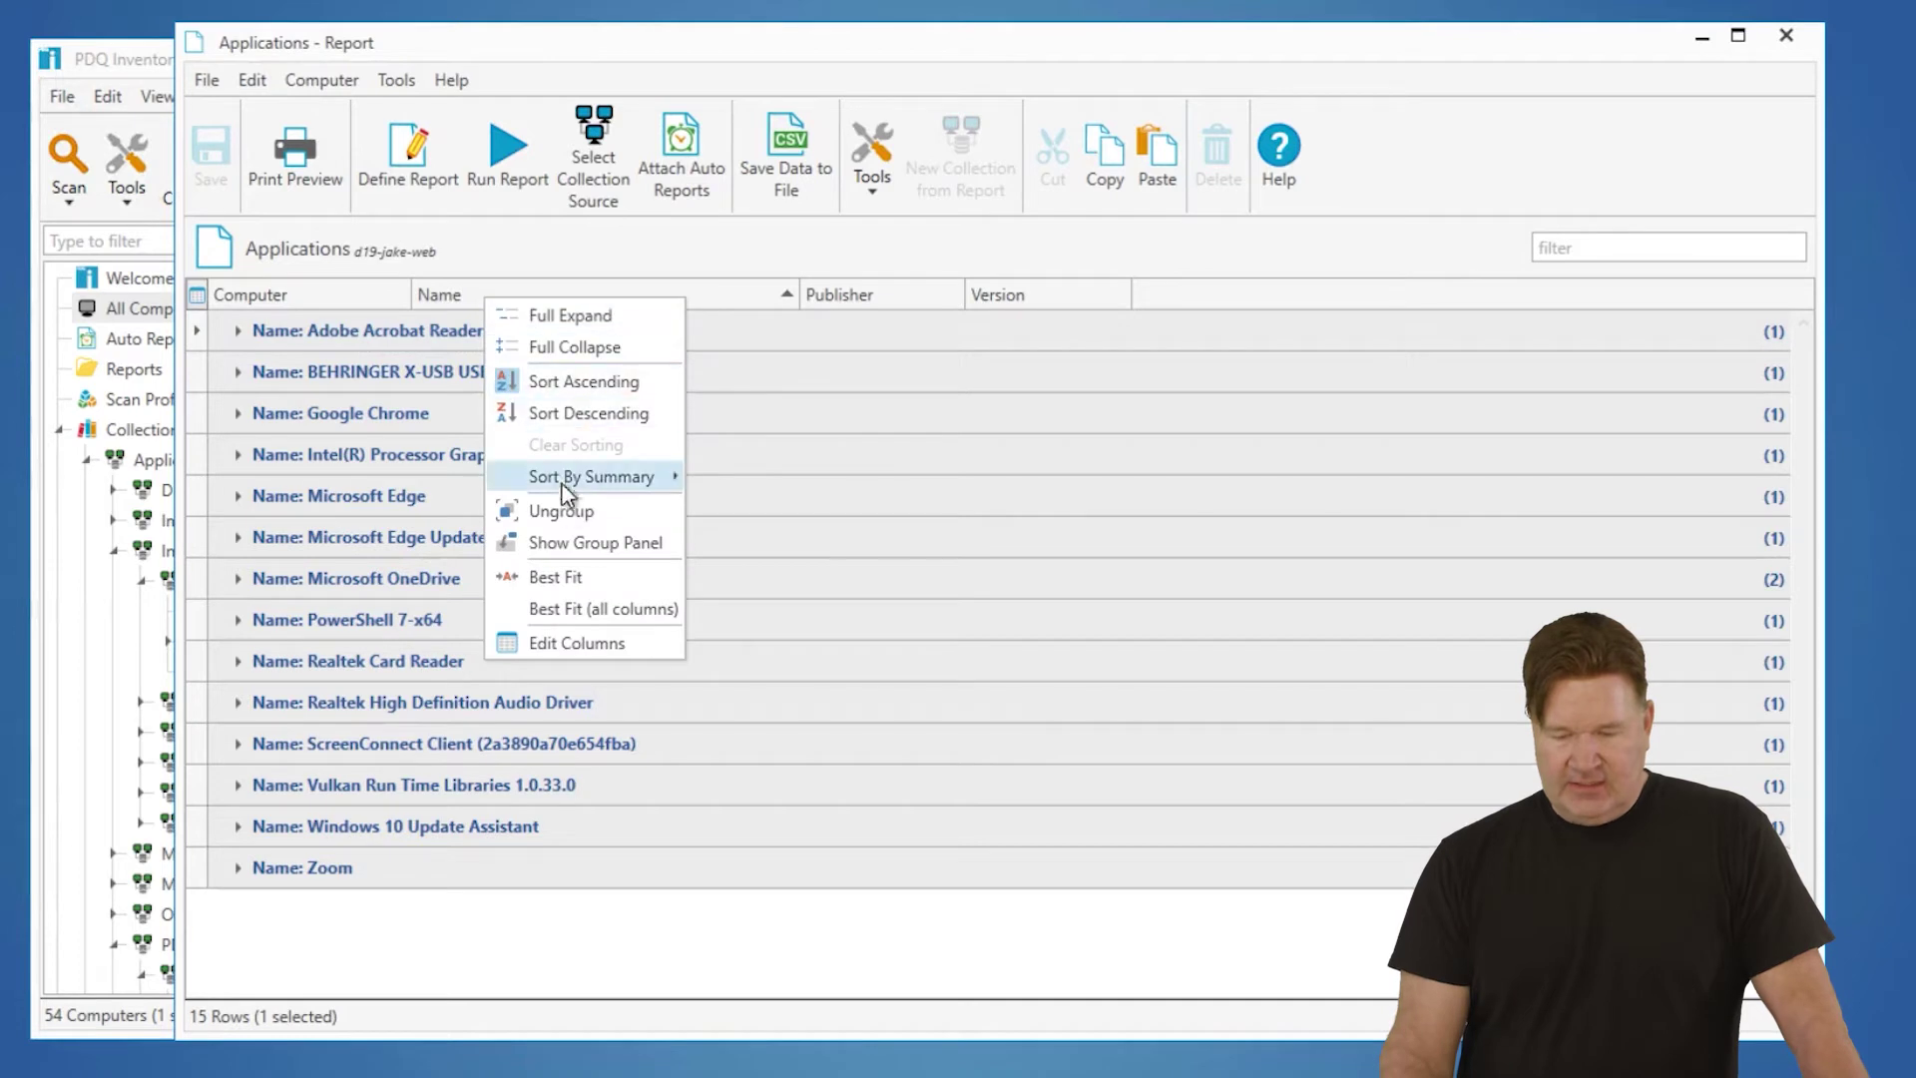
pyautogui.click(559, 512)
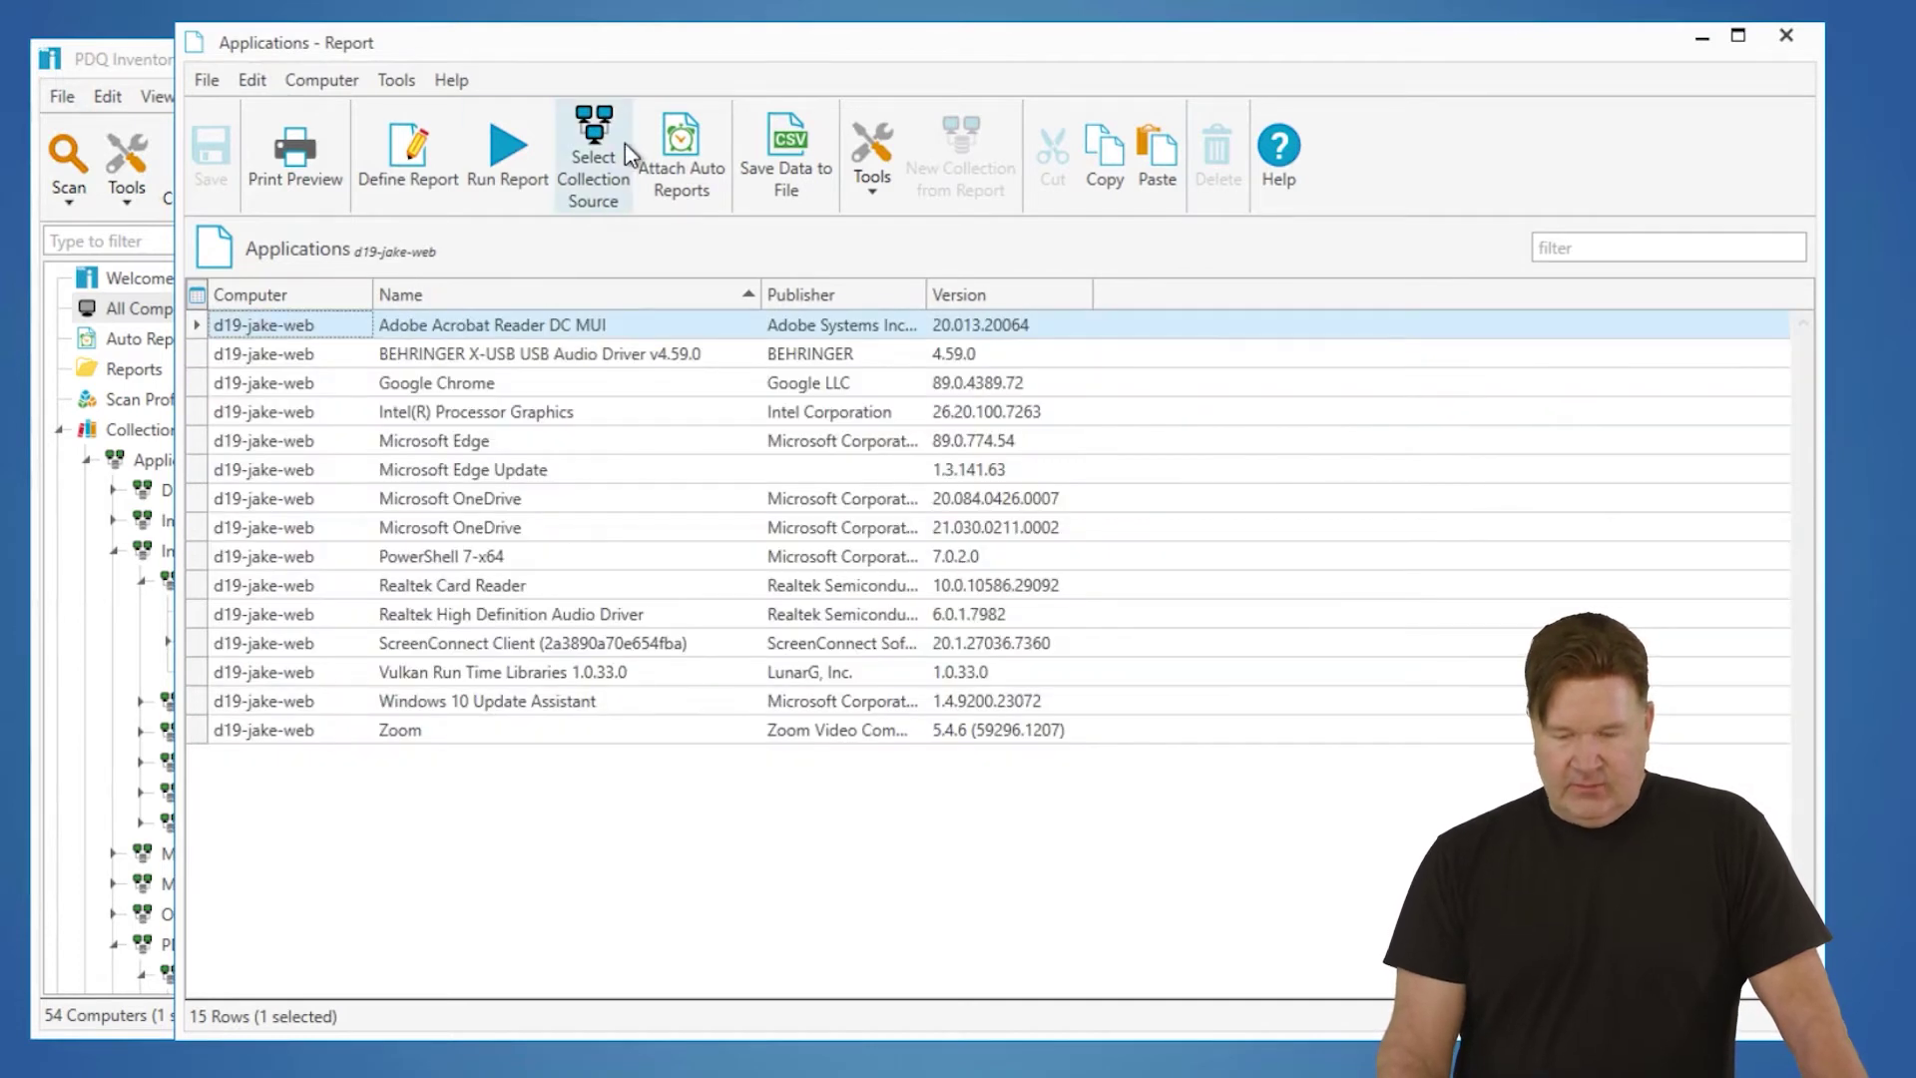
# Rerun the Applications report with All Computers as its collection source.
pyautogui.click(598, 155)
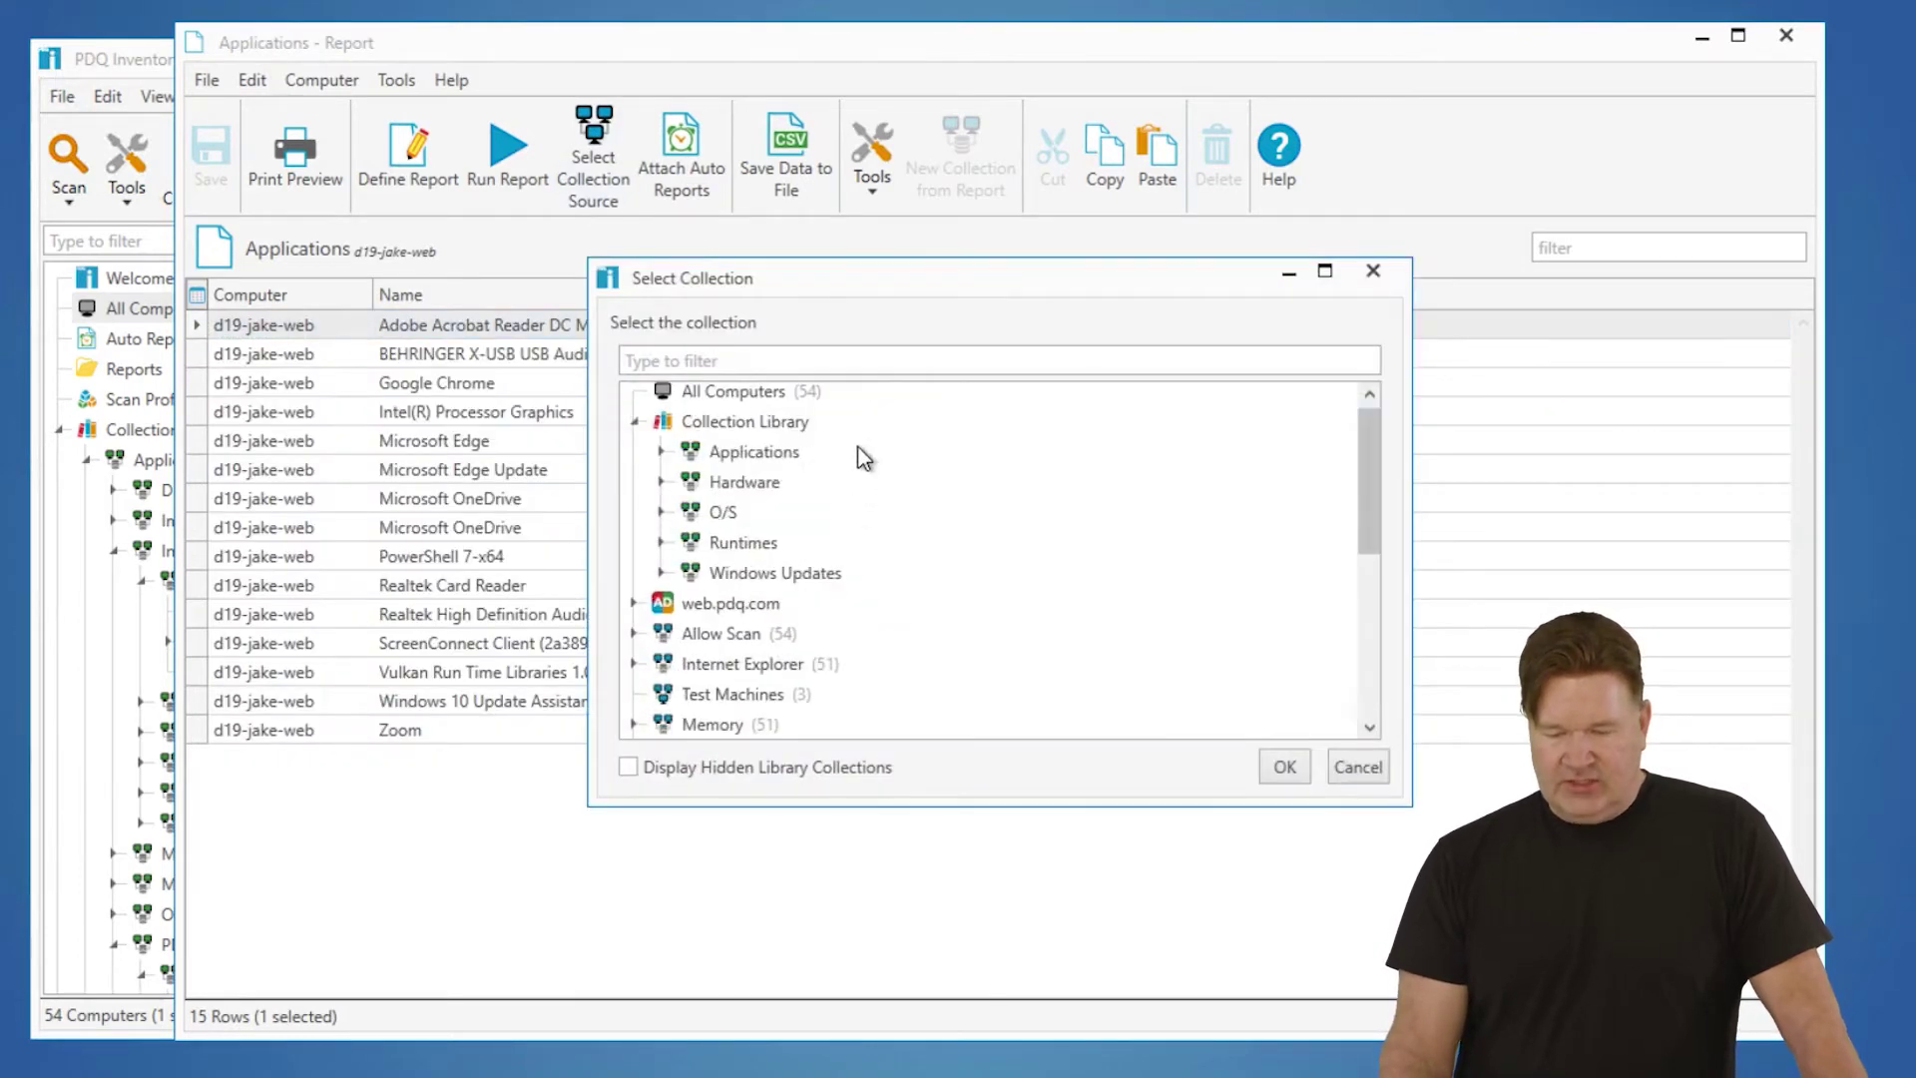
pyautogui.click(1285, 766)
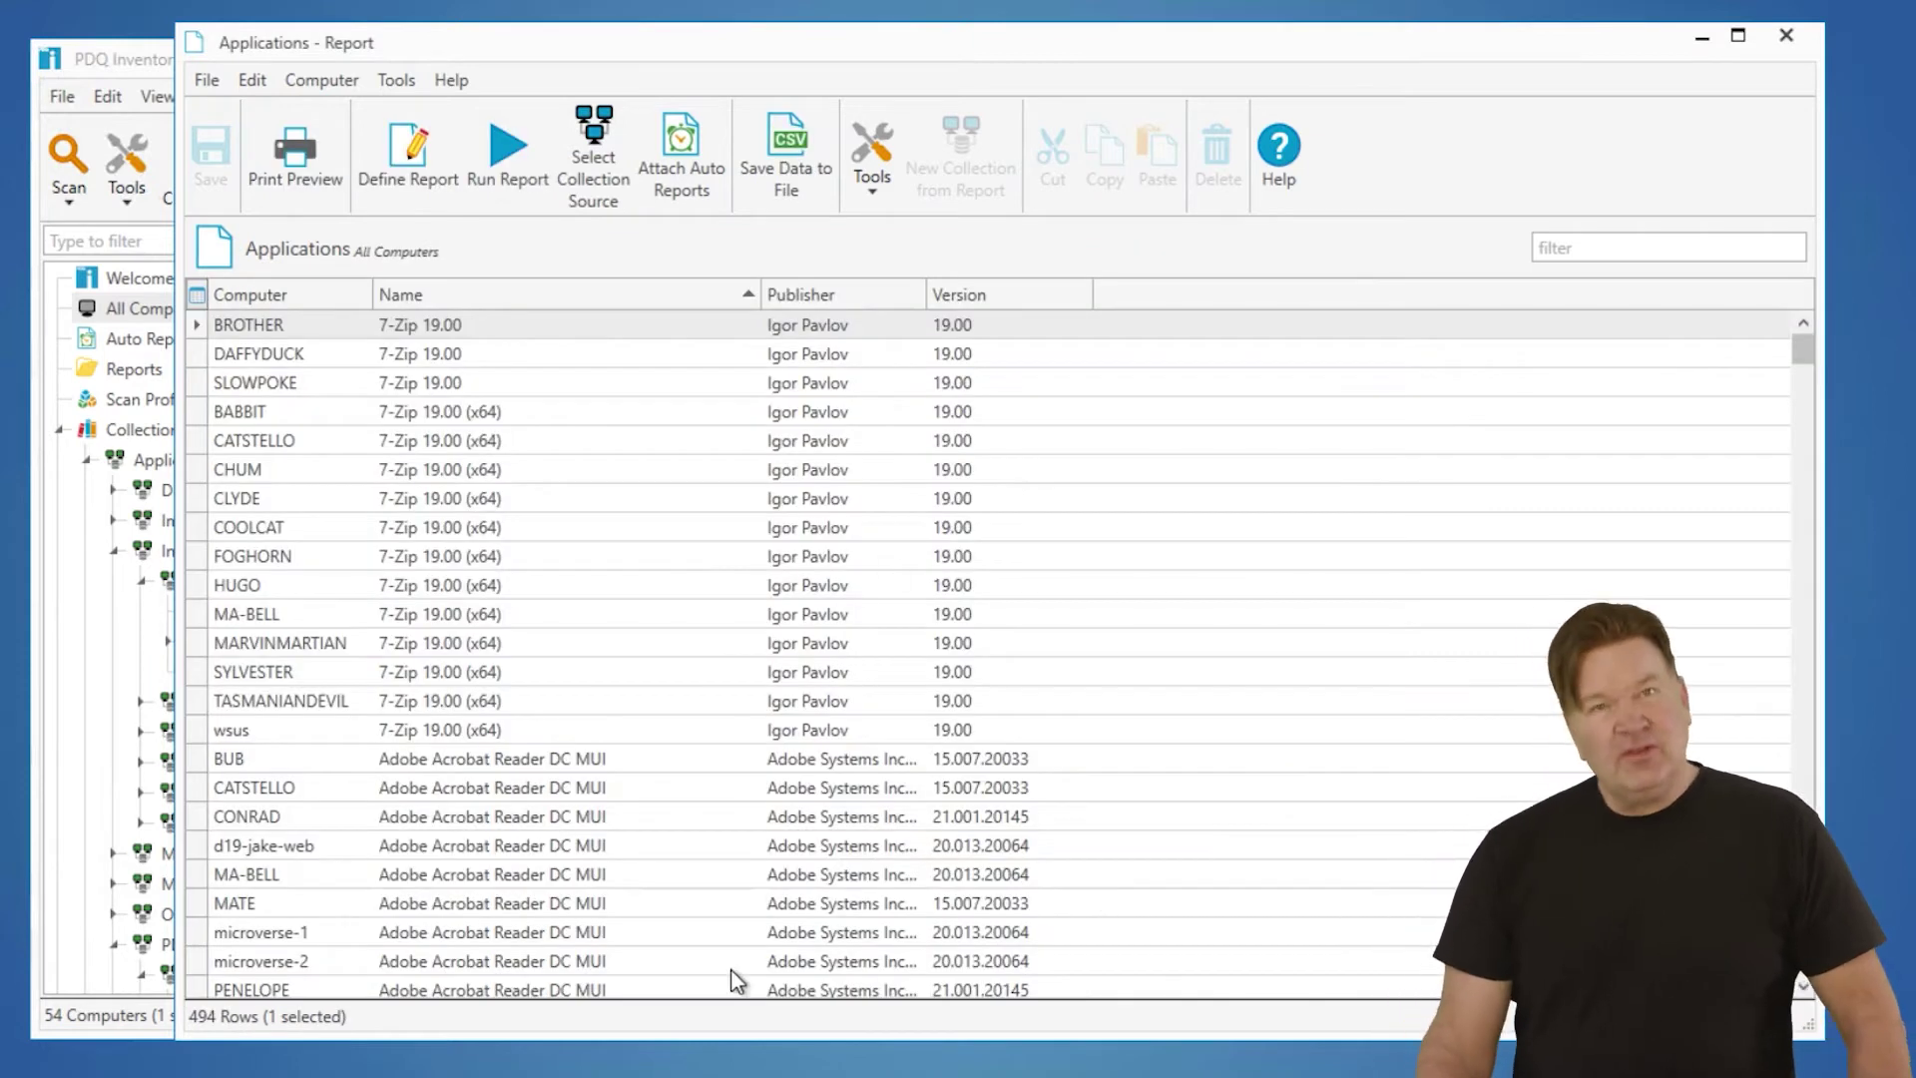
pyautogui.click(509, 319)
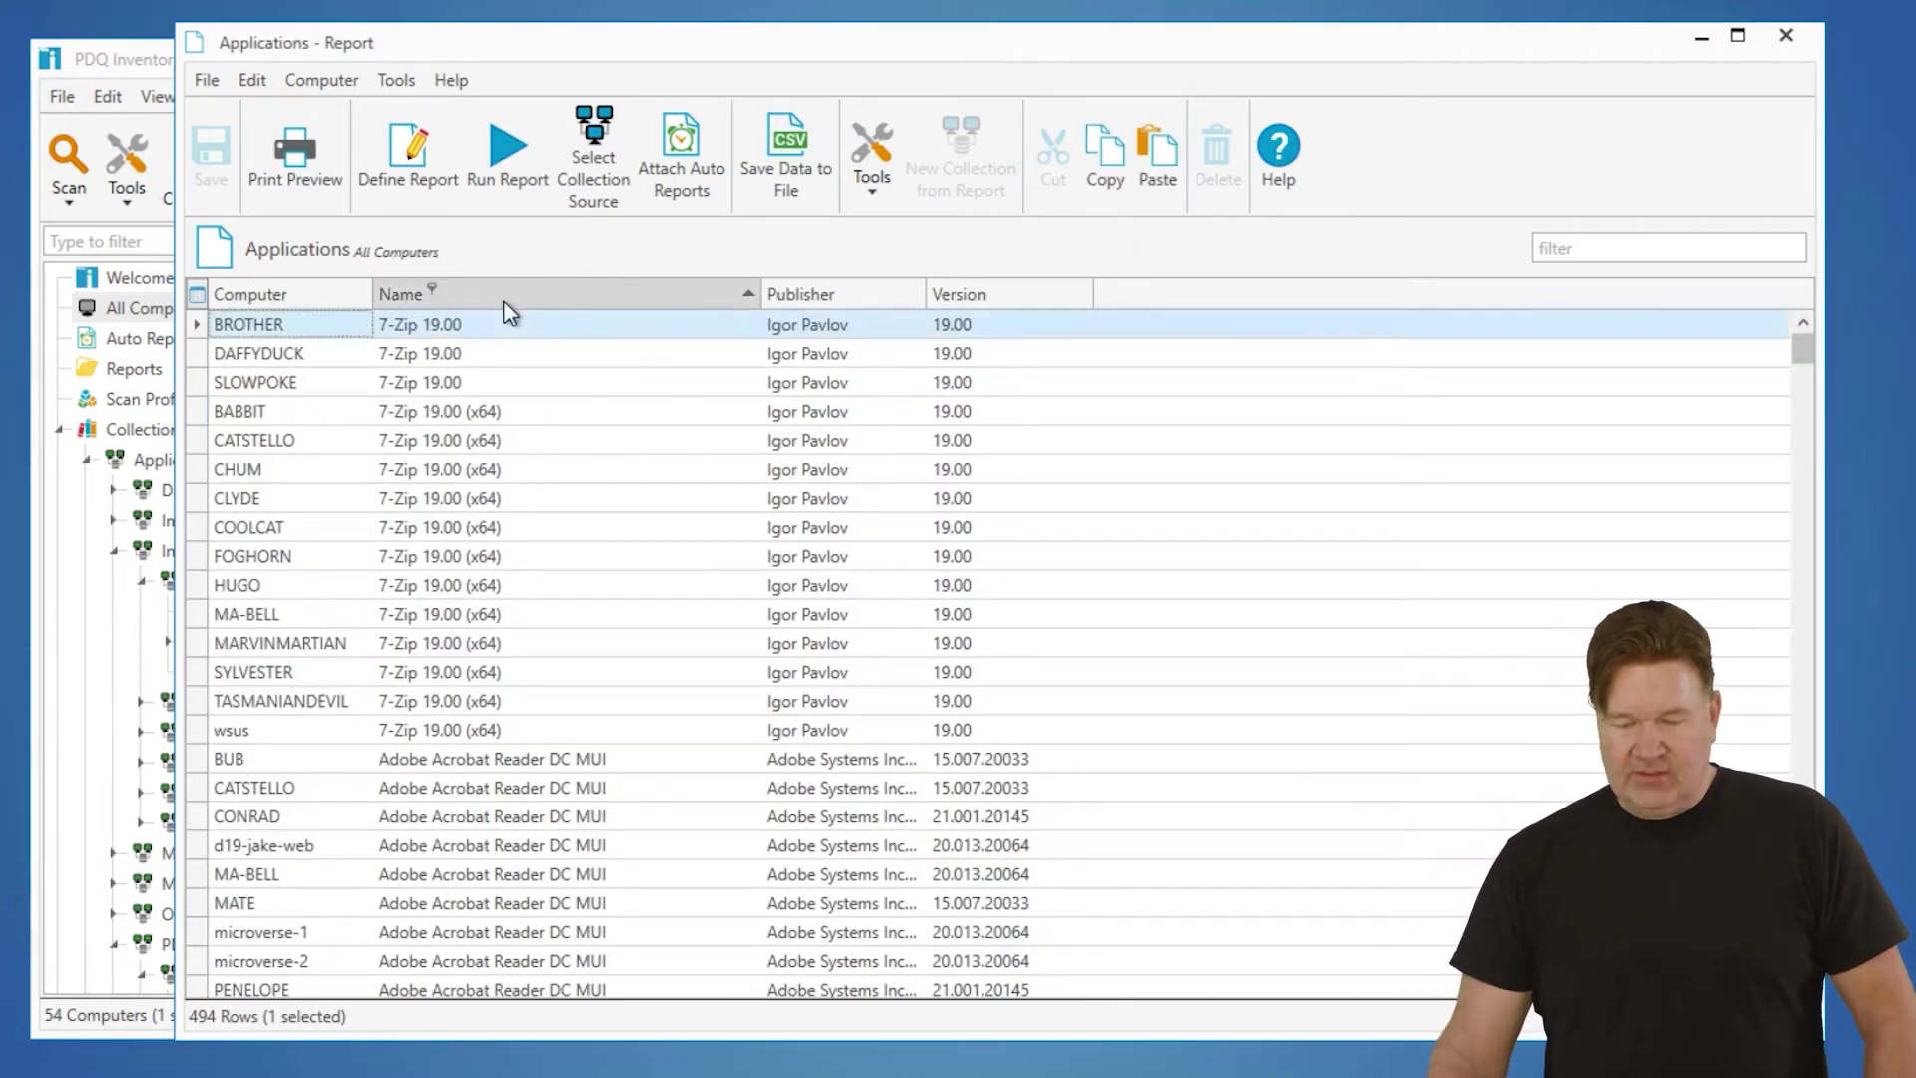
pyautogui.rightClick(504, 302)
# Group the report by application name and select the Visual C++ 2015-2019 (x64) 14.20.27508 group.
pyautogui.click(579, 419)
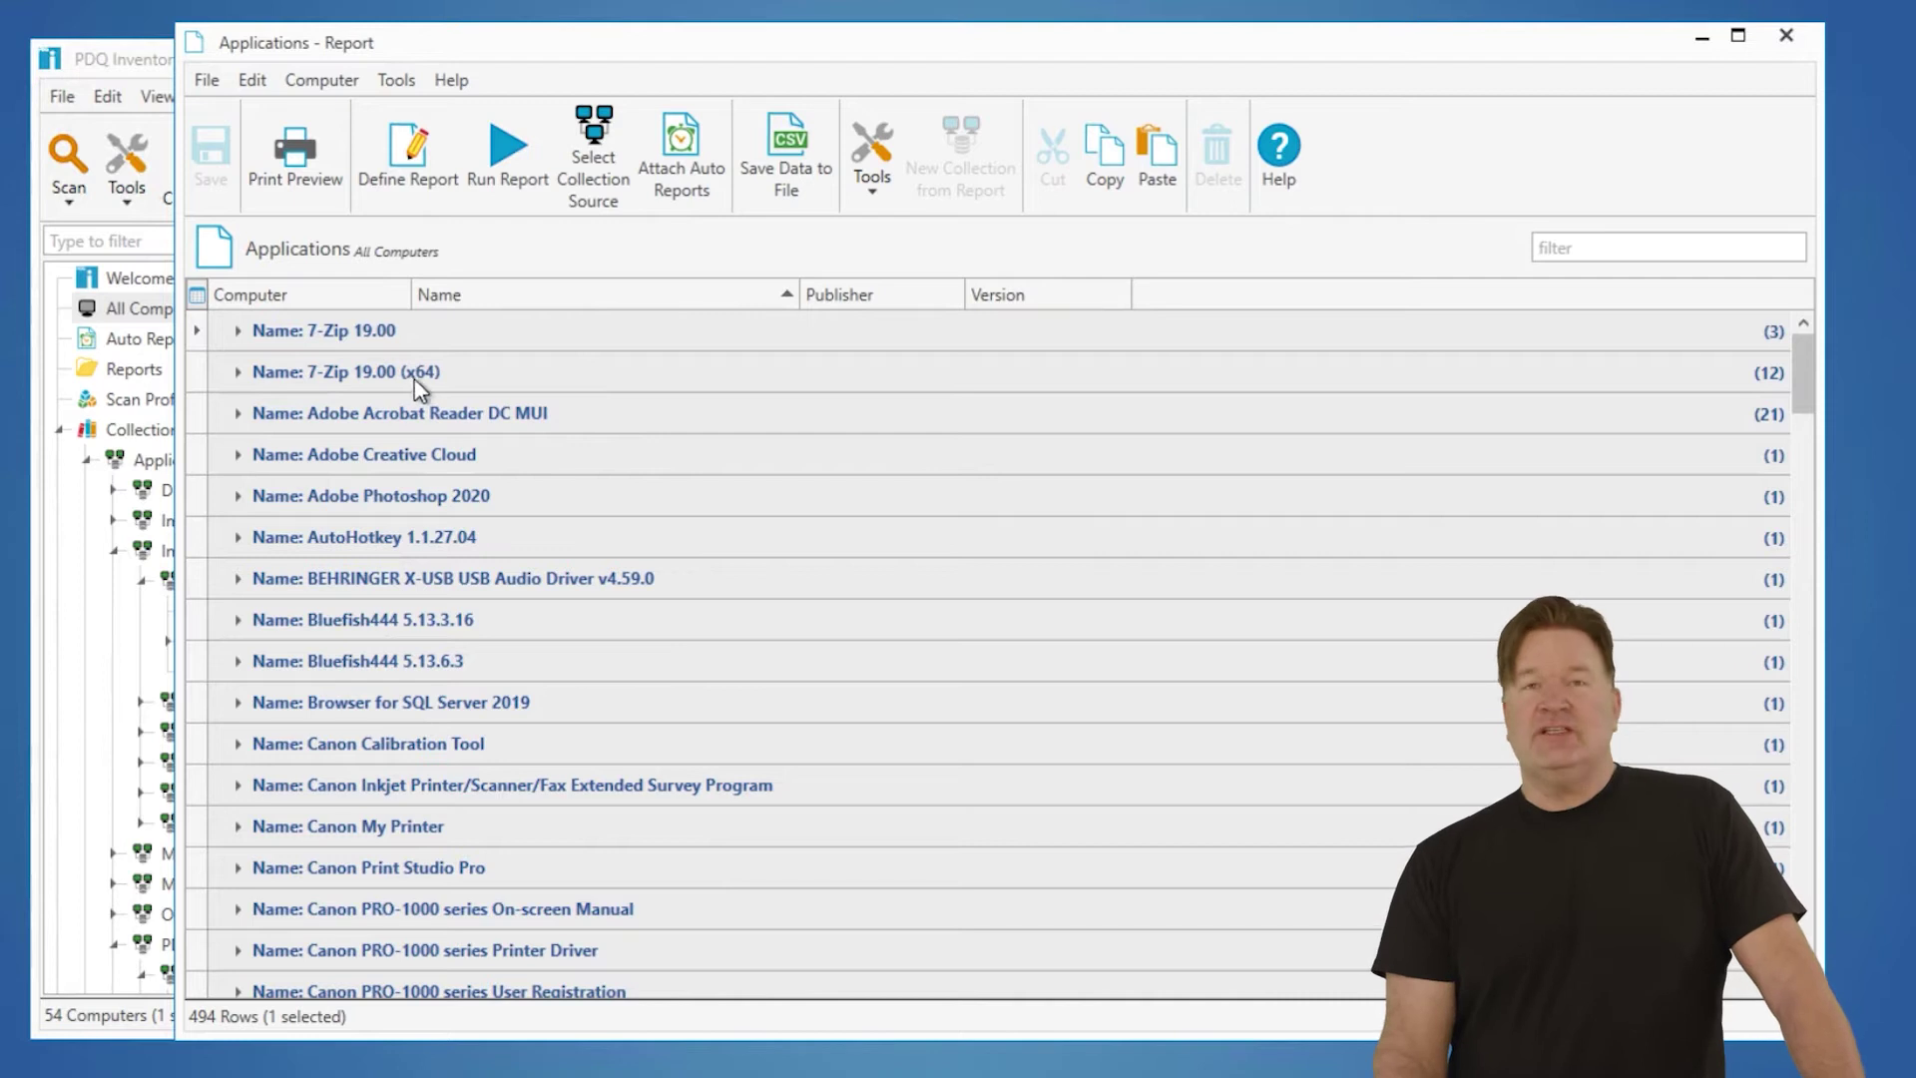
pyautogui.scroll(-3, 494, 528)
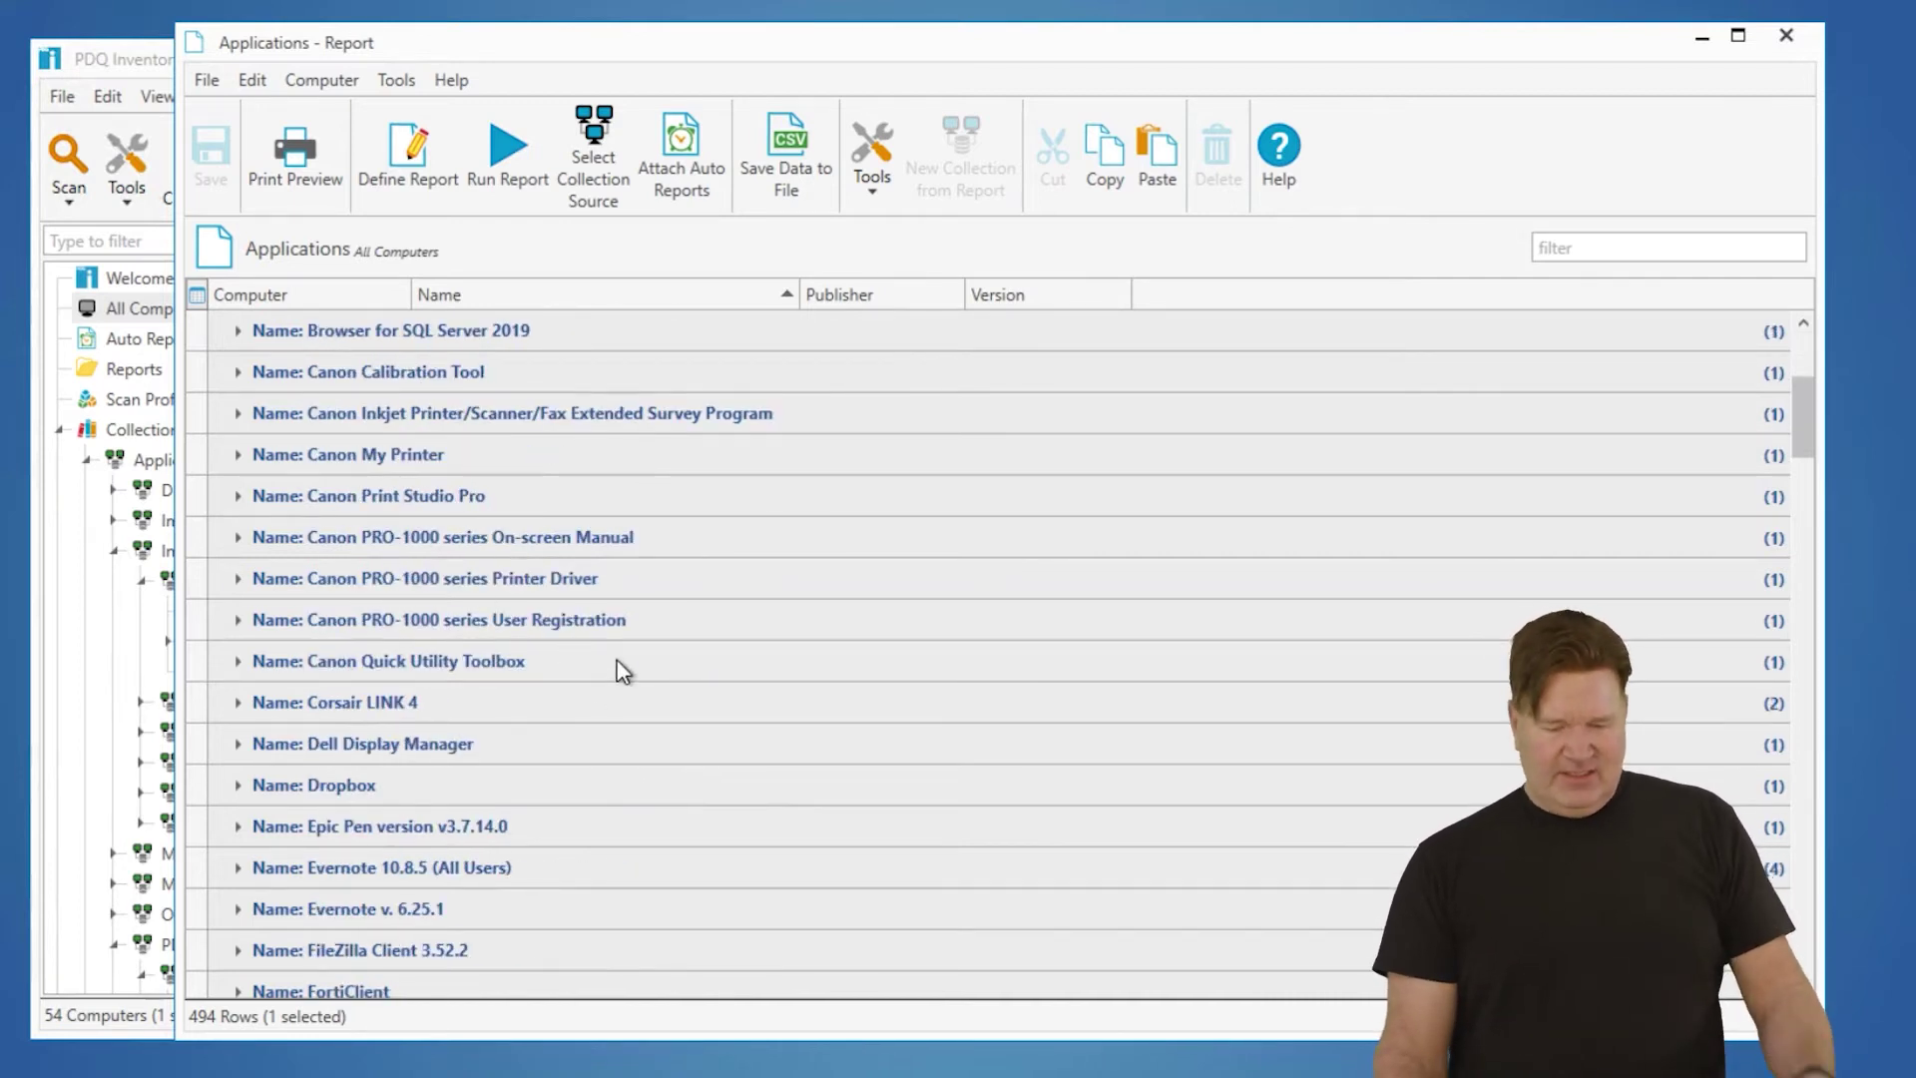
pyautogui.scroll(-1, 621, 670)
pyautogui.scroll(-1, 614, 669)
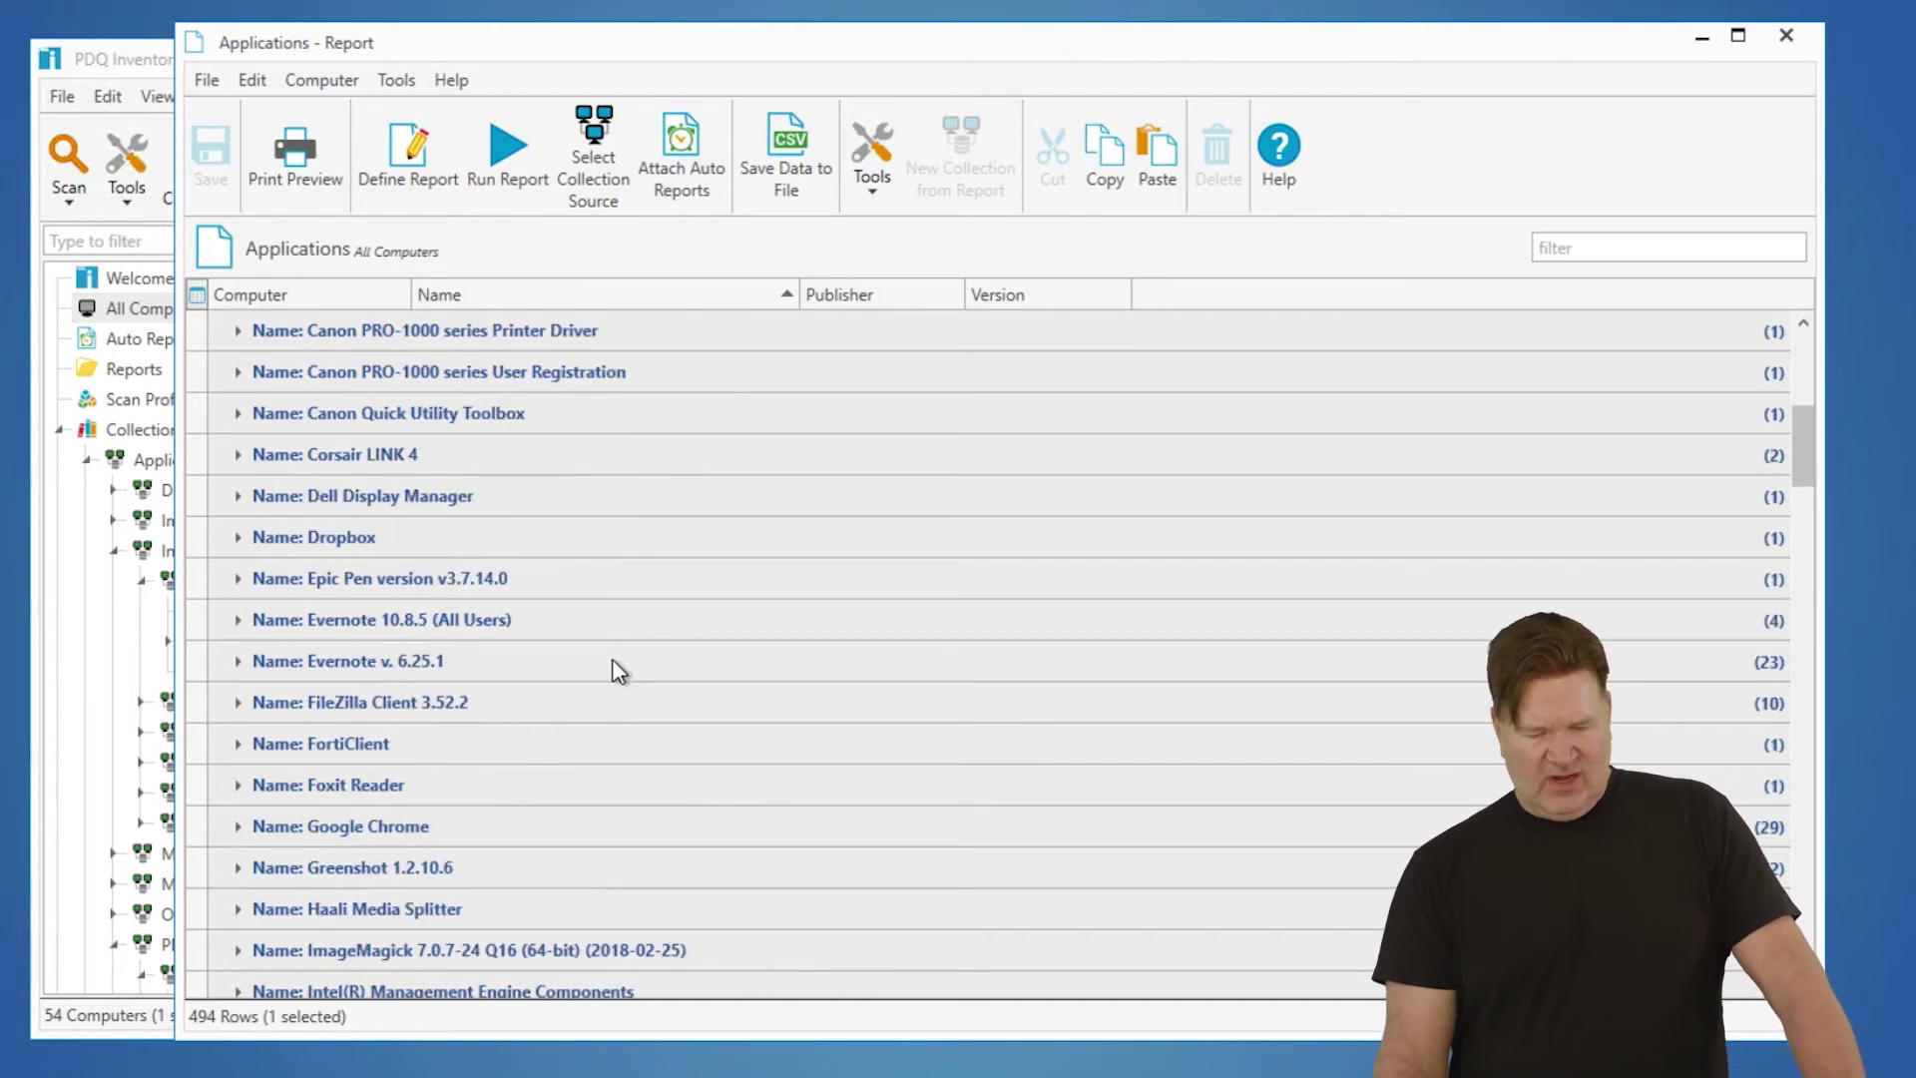
pyautogui.scroll(-2, 595, 642)
pyautogui.scroll(-3, 594, 619)
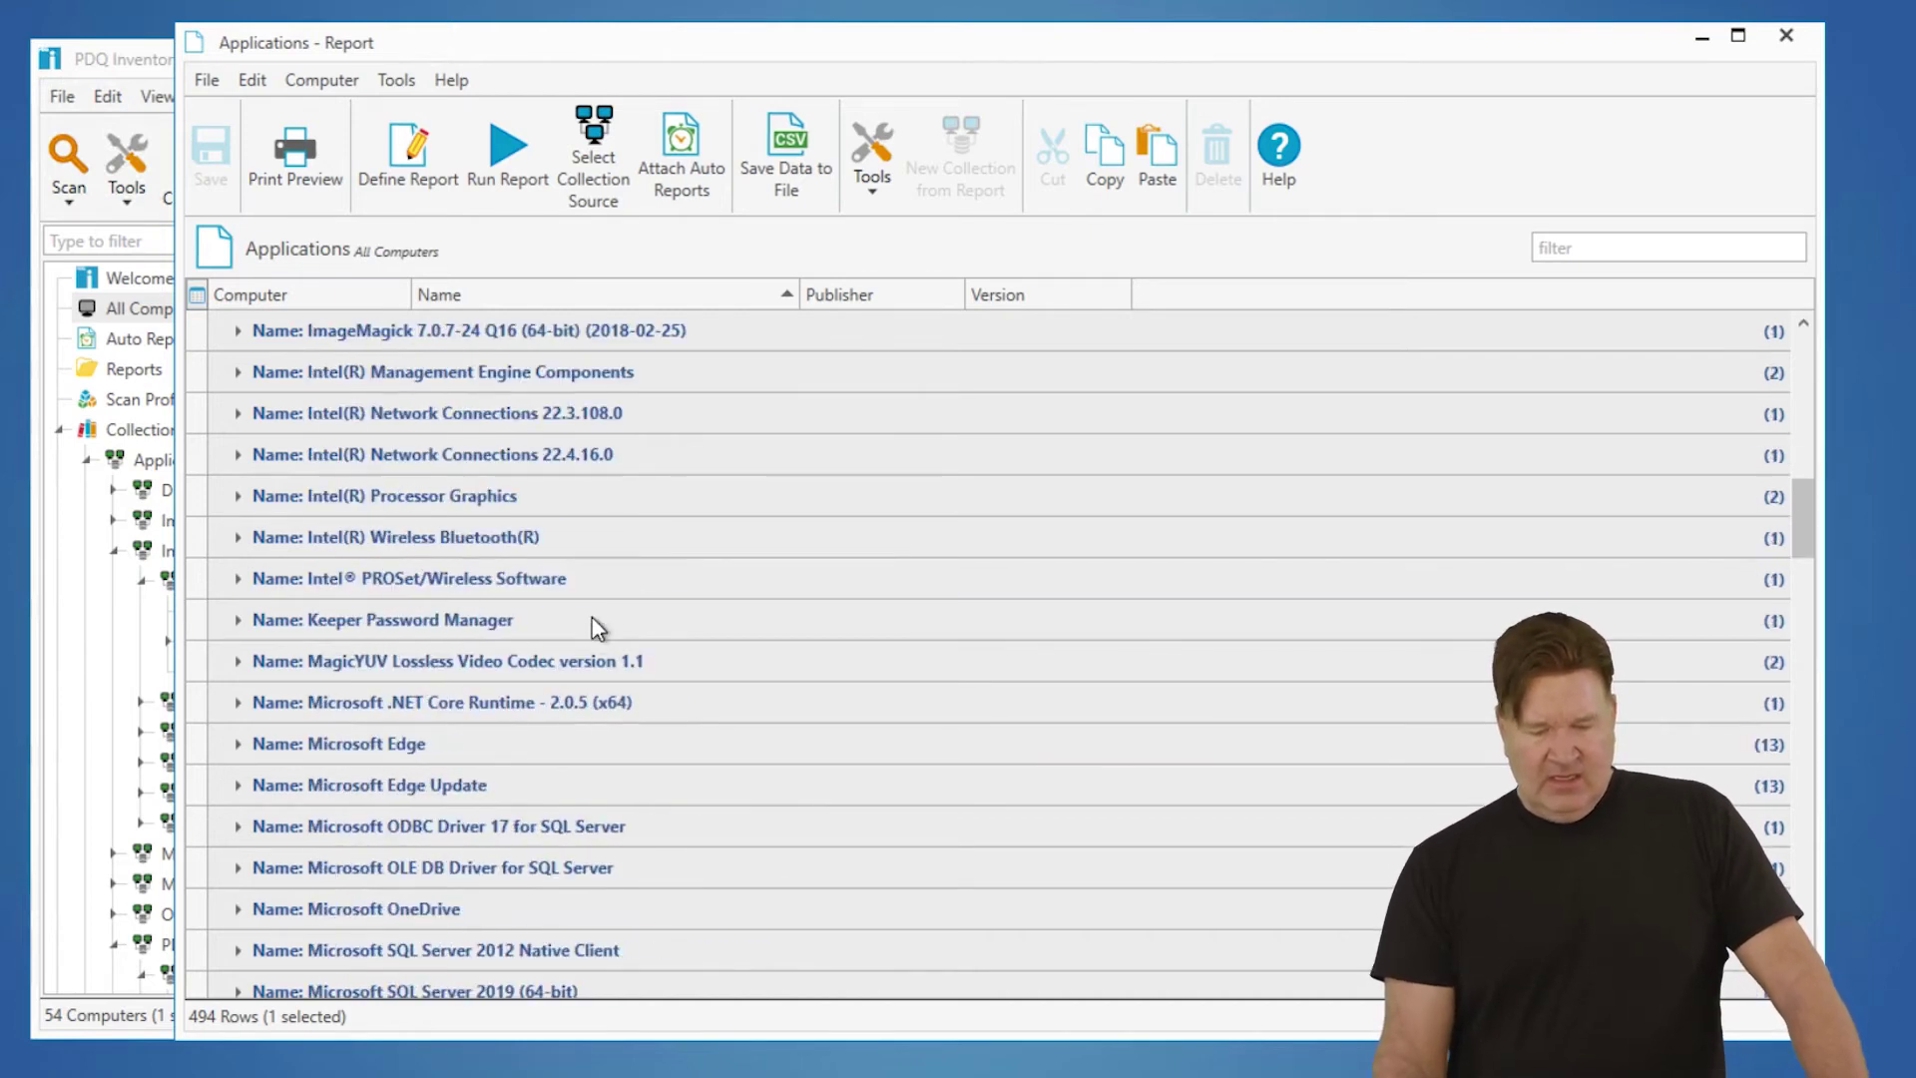
pyautogui.scroll(-5, 599, 623)
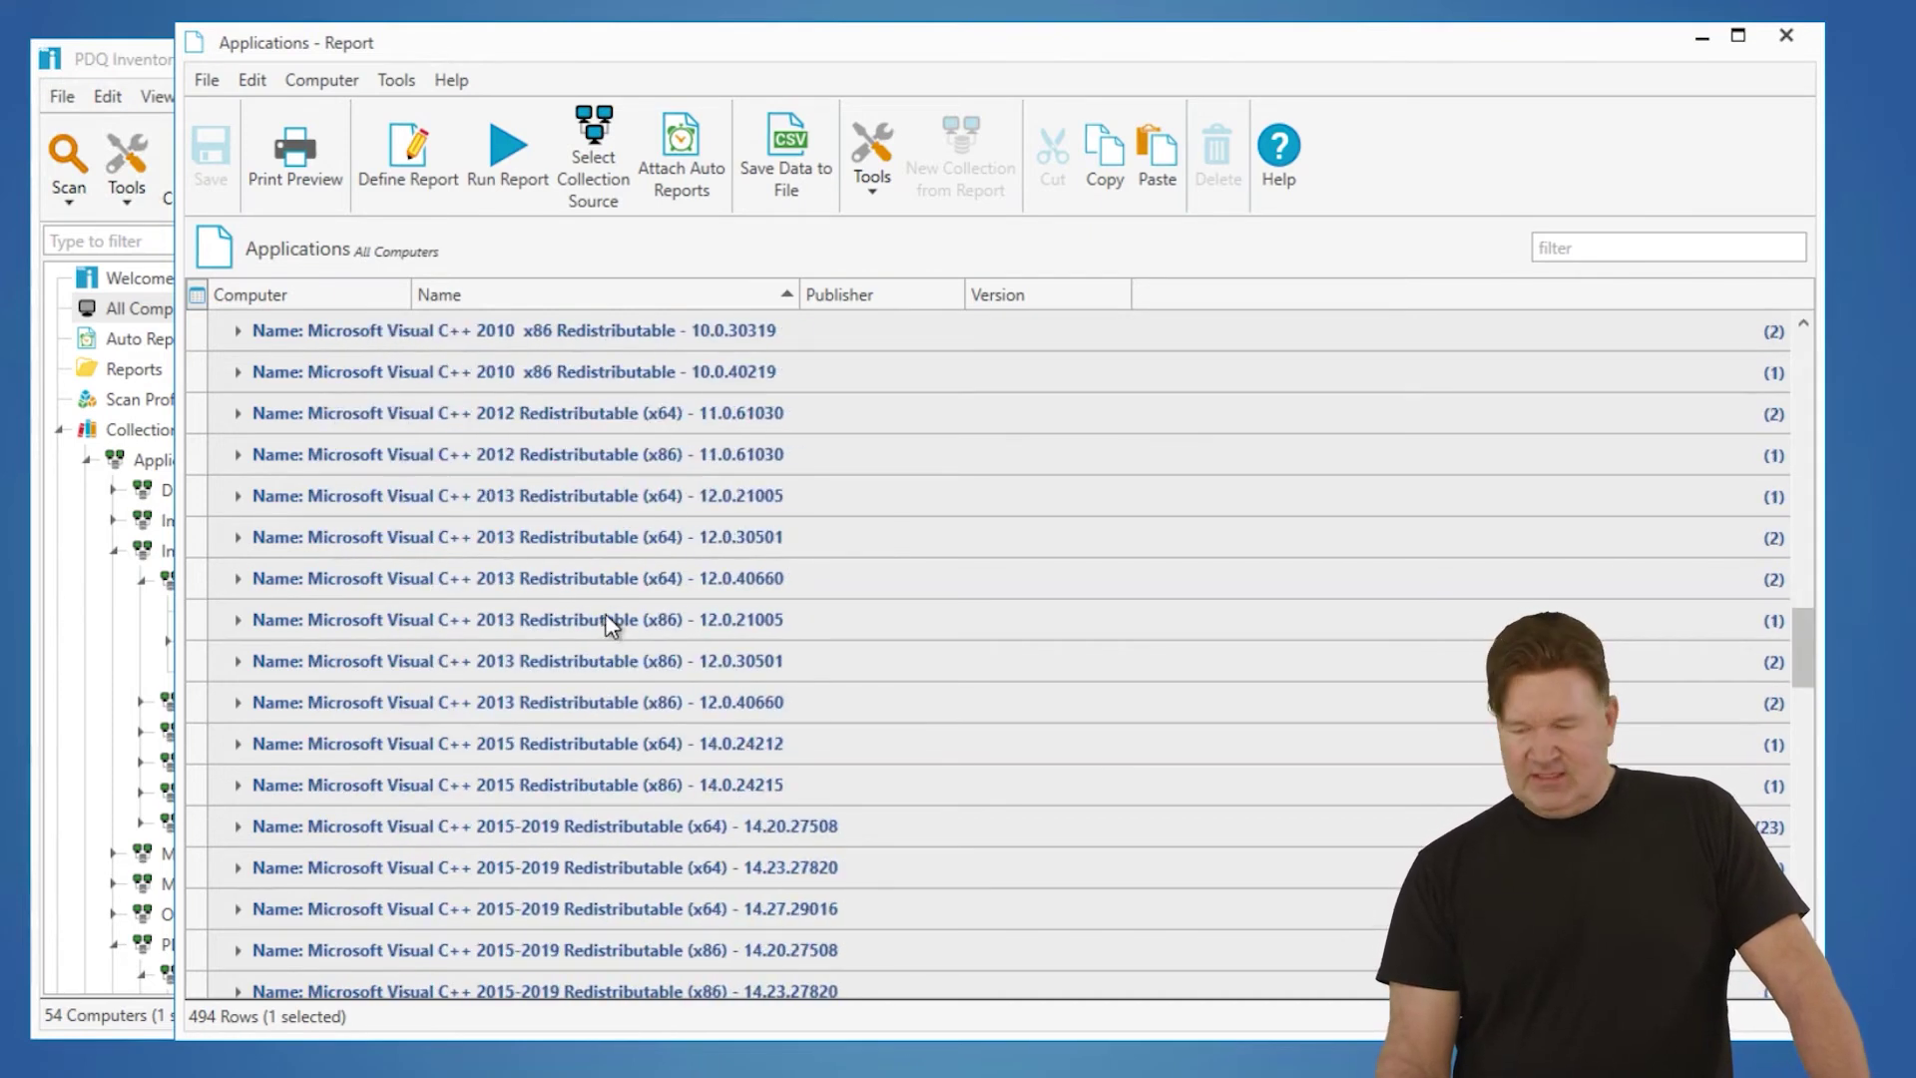
pyautogui.scroll(-3, 611, 625)
pyautogui.click(1756, 457)
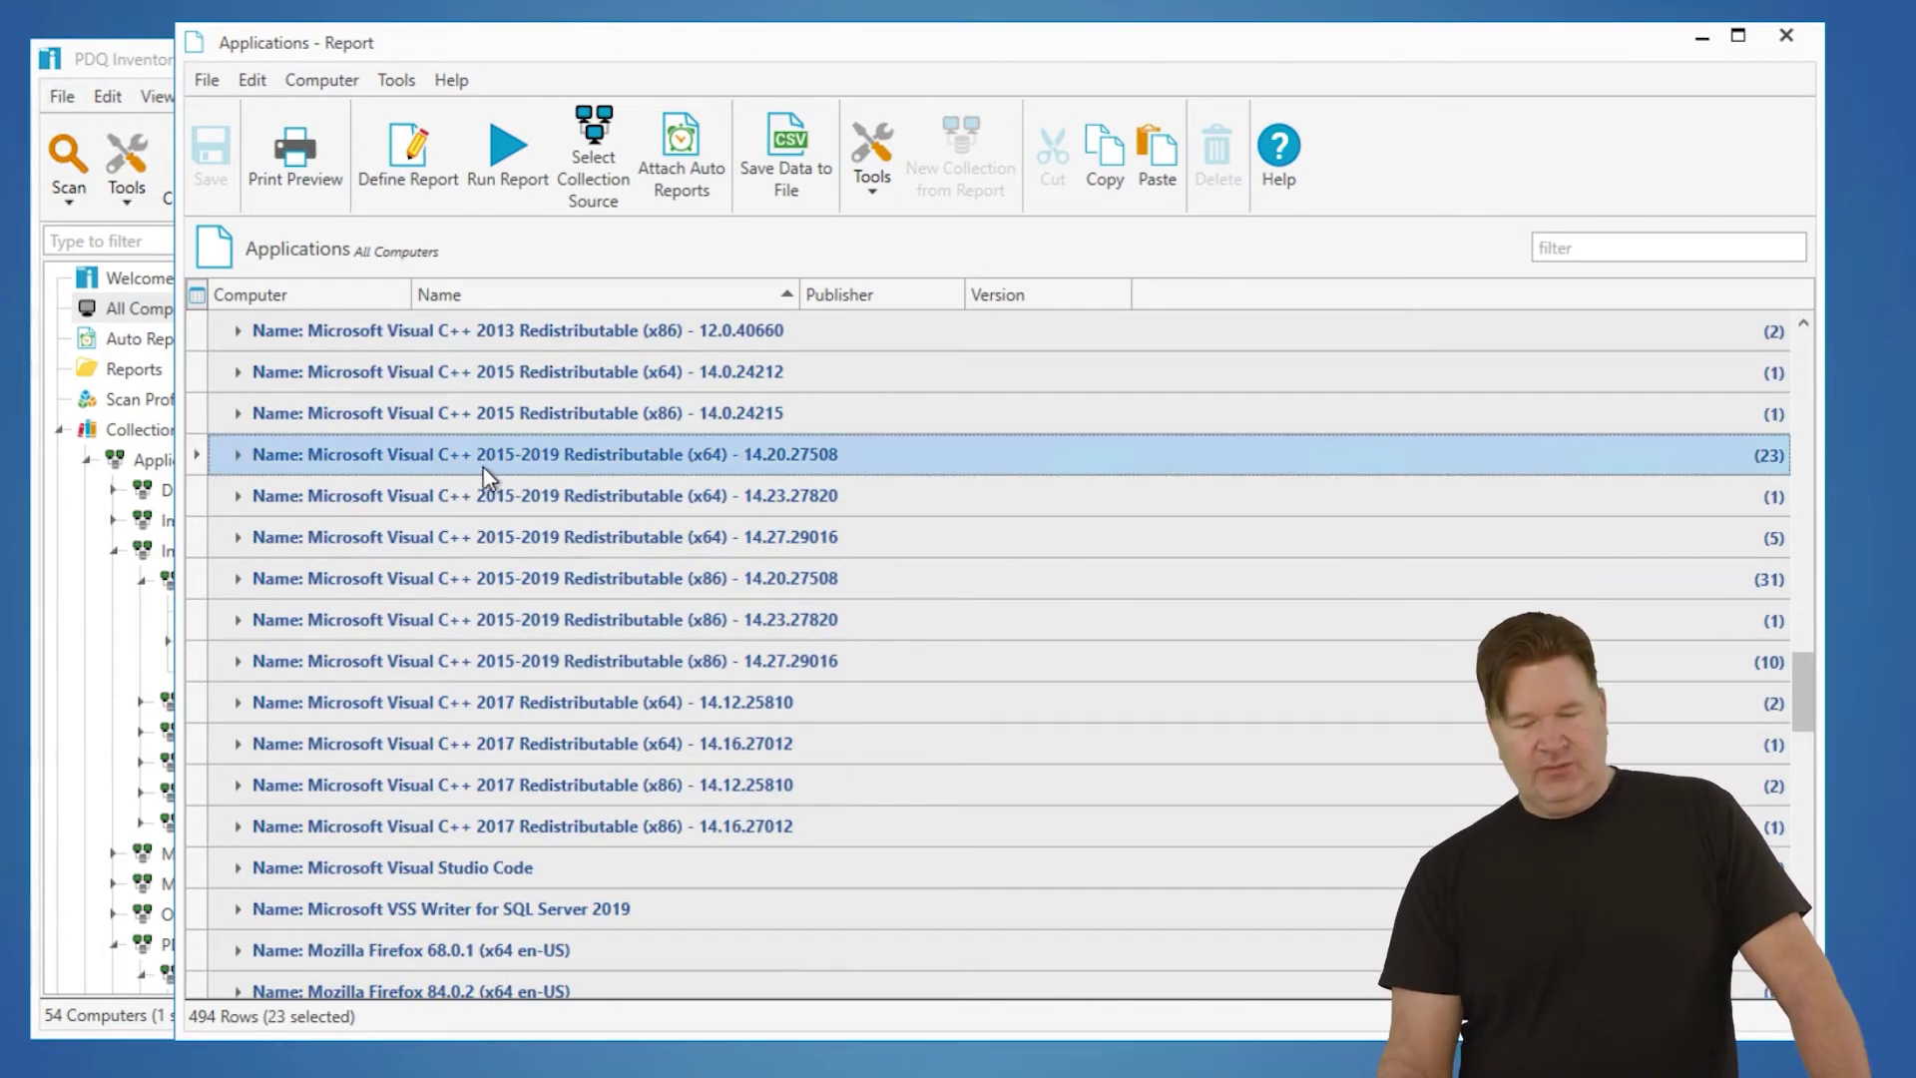
# Expand the group to its 23 computers and open FOGHORN's details.
pyautogui.click(240, 455)
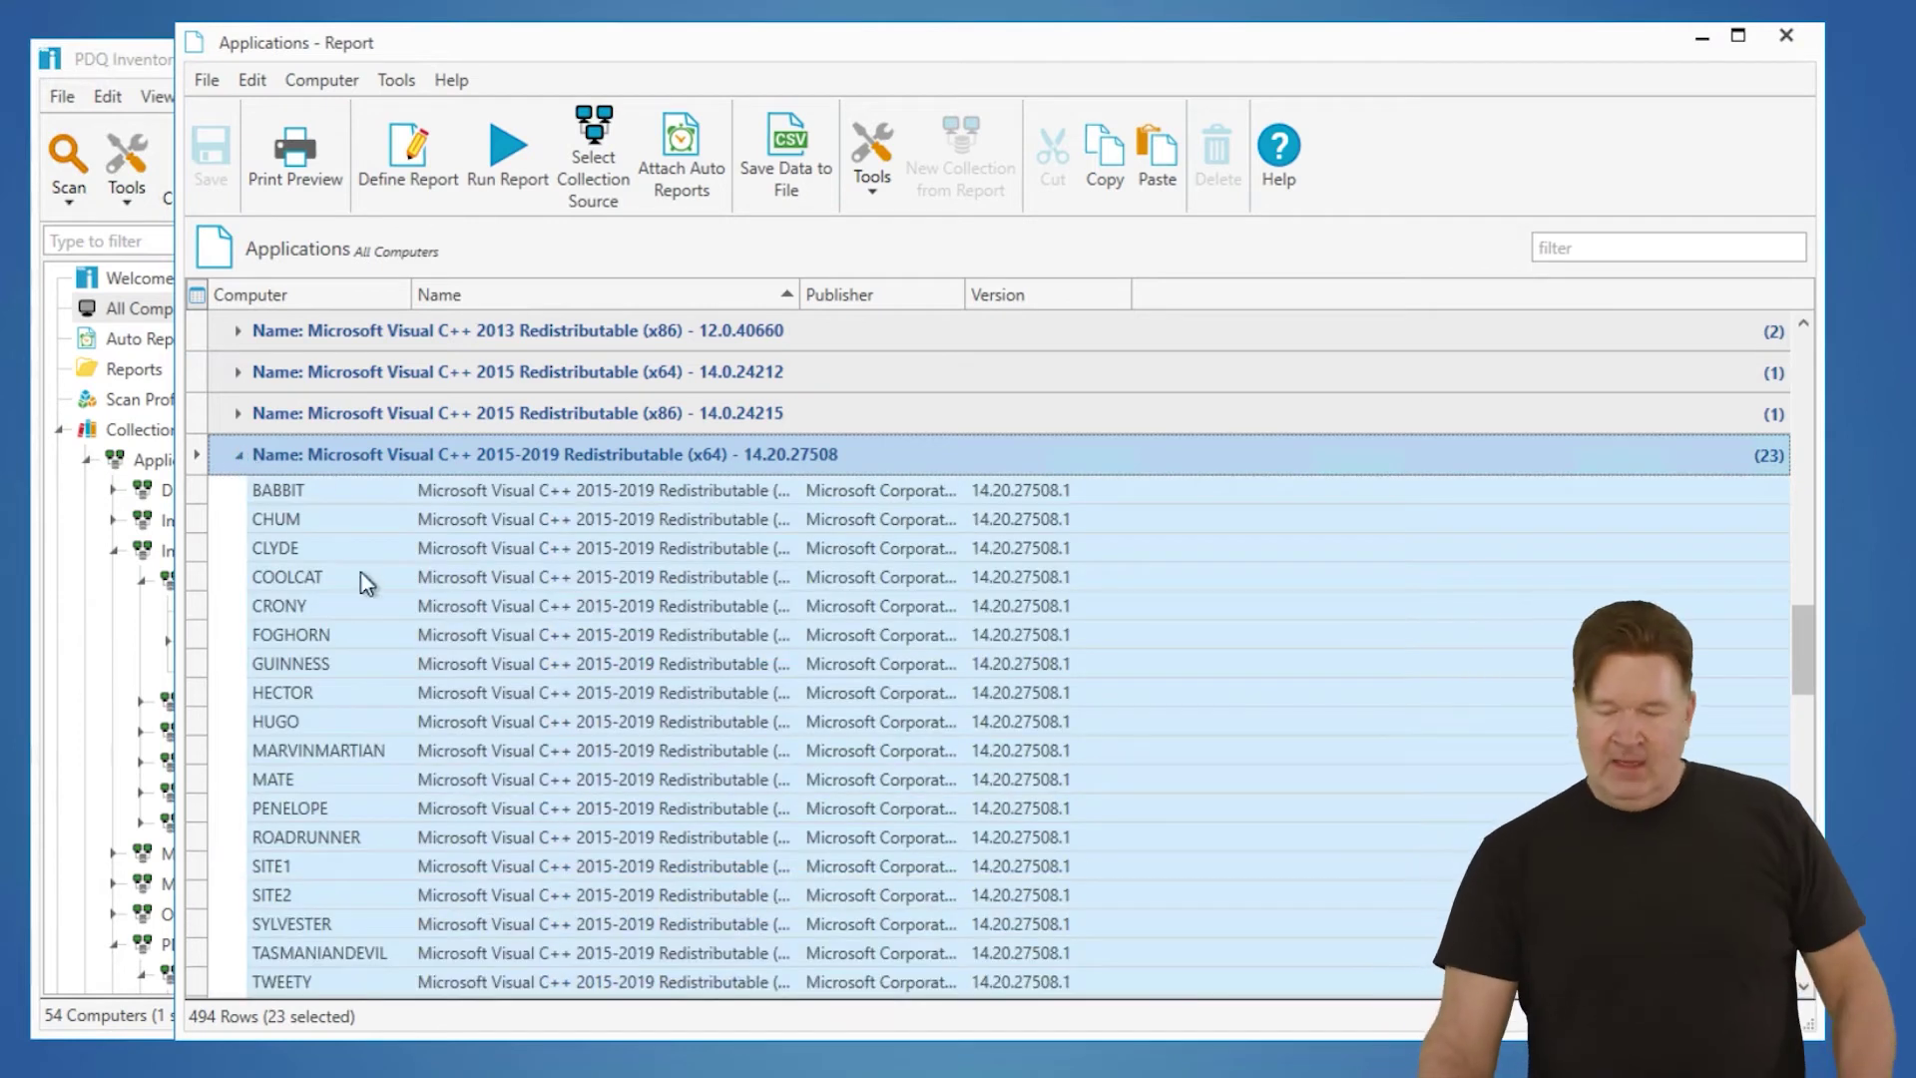
pyautogui.scroll(-3, 367, 583)
pyautogui.scroll(3, 437, 587)
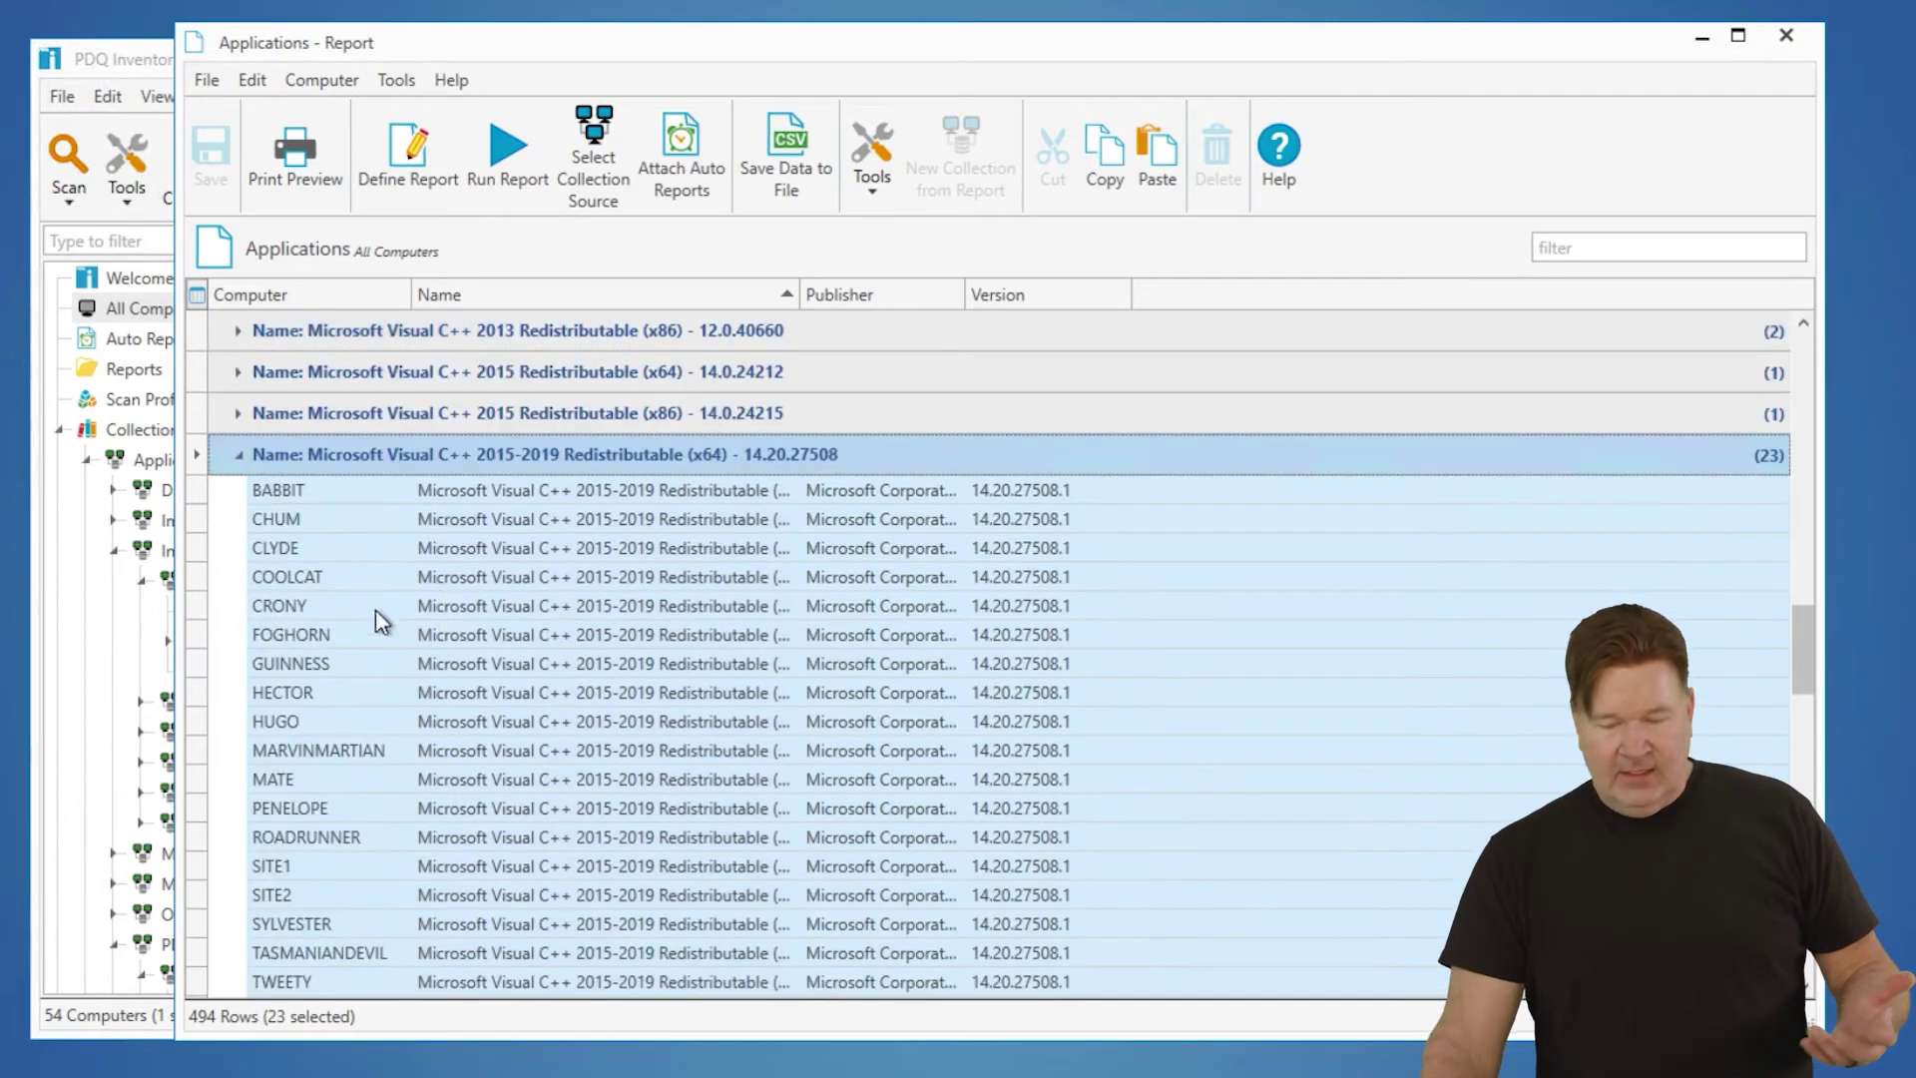
pyautogui.click(293, 631)
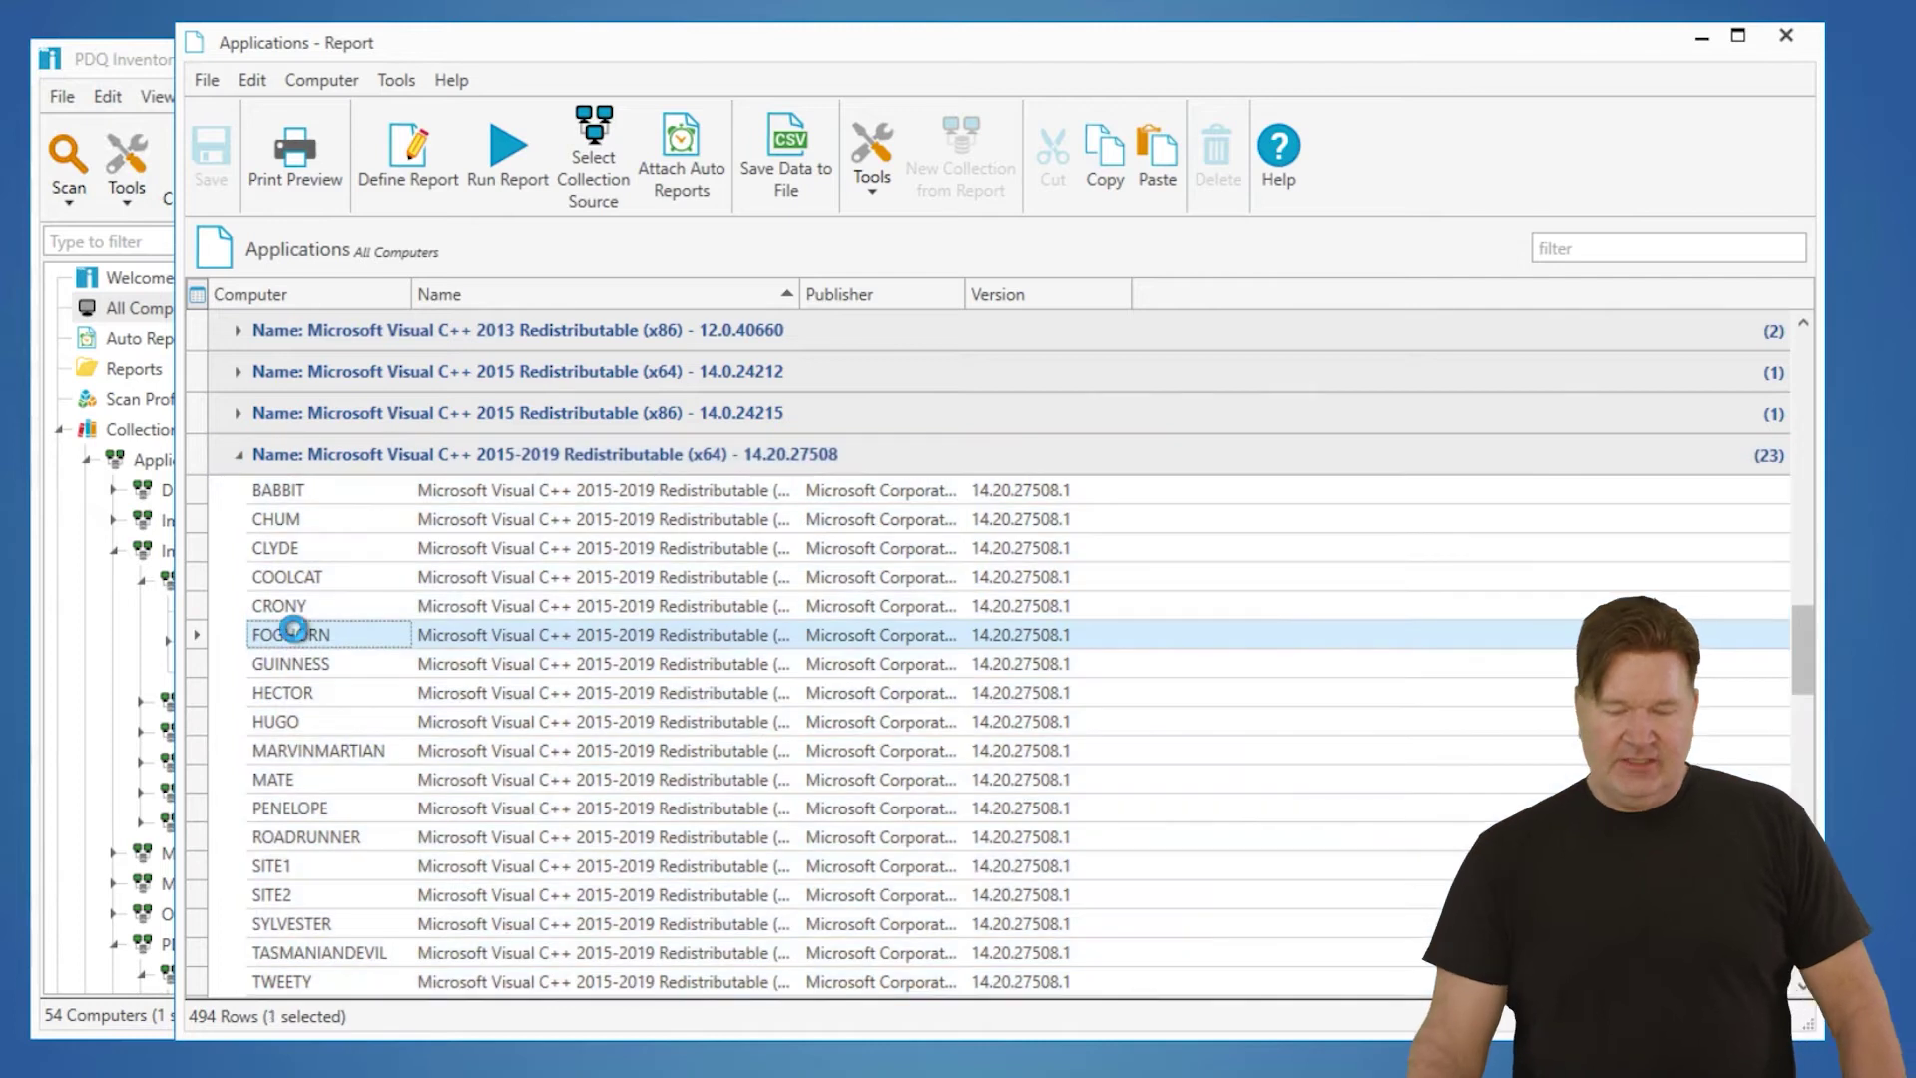
pyautogui.doubleClick(292, 631)
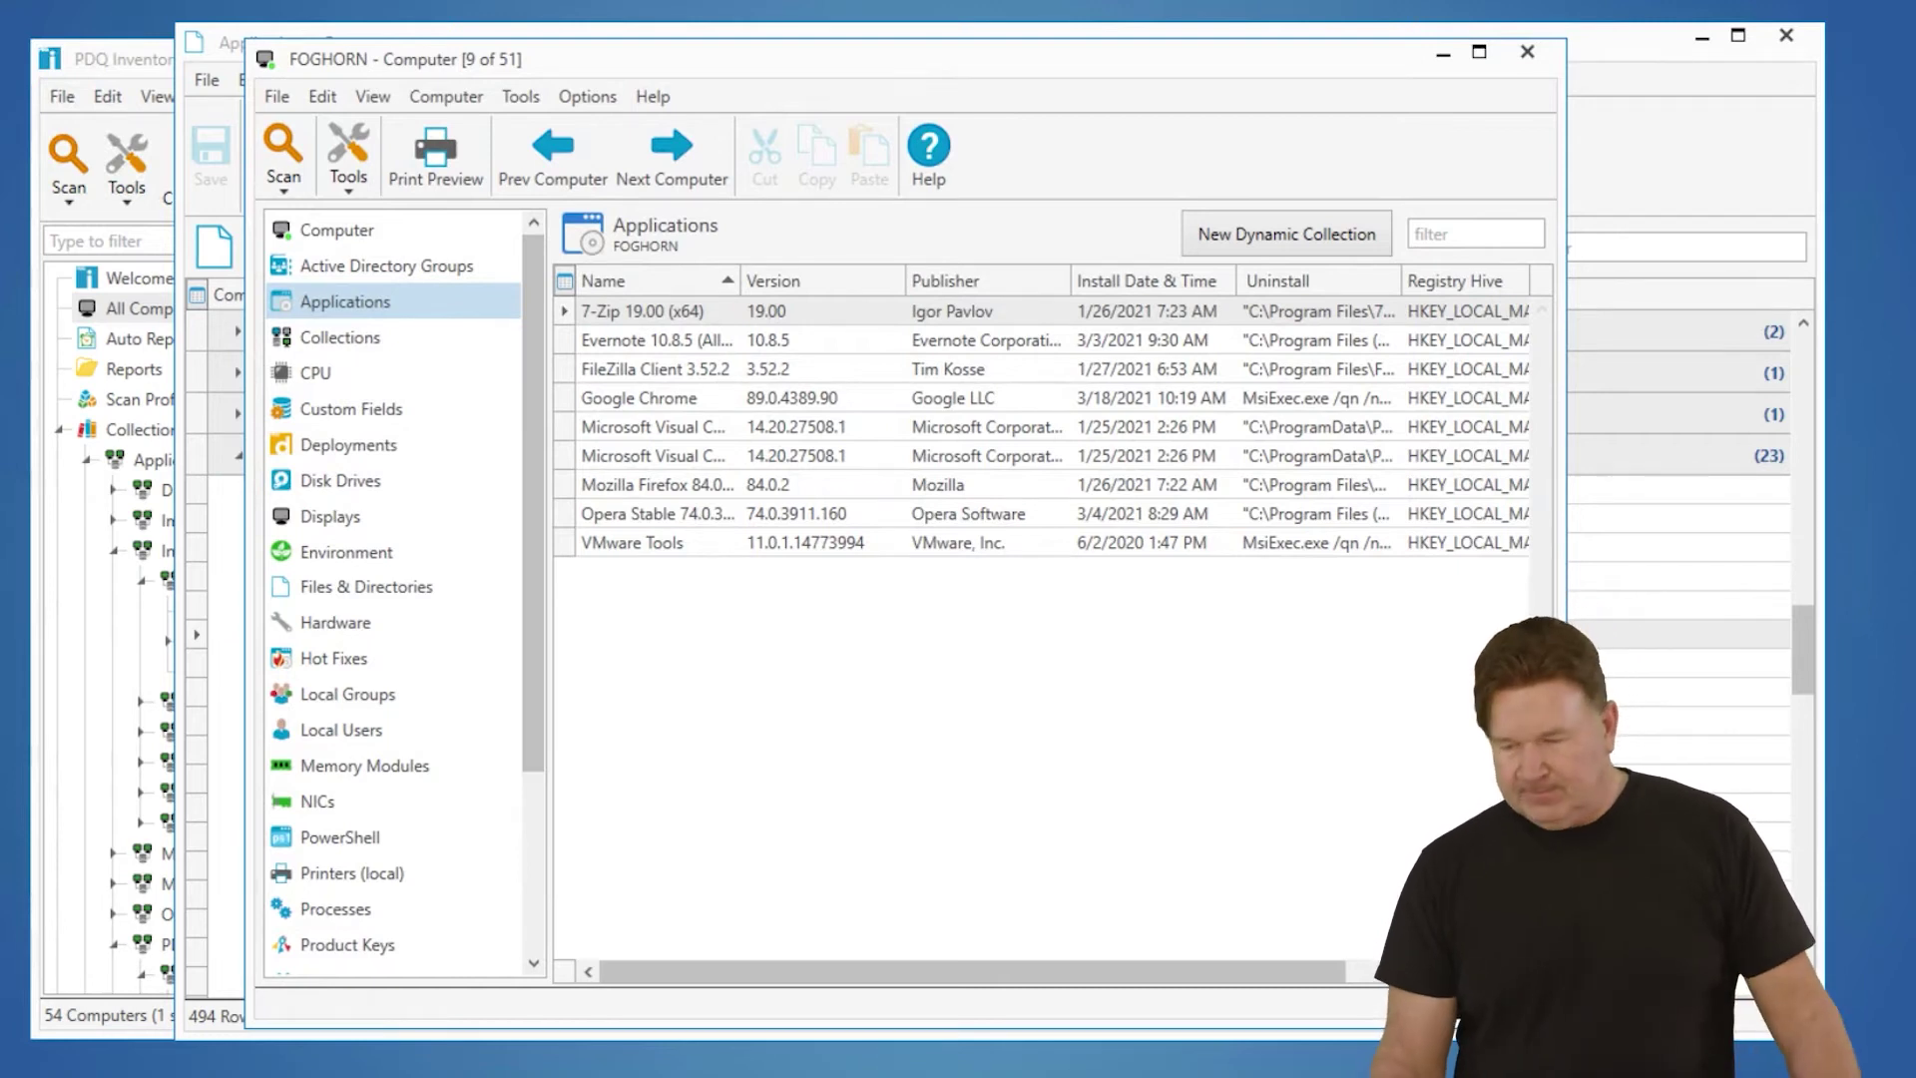
# Close FOGHORN's details window and the Applications report.
pyautogui.click(1550, 62)
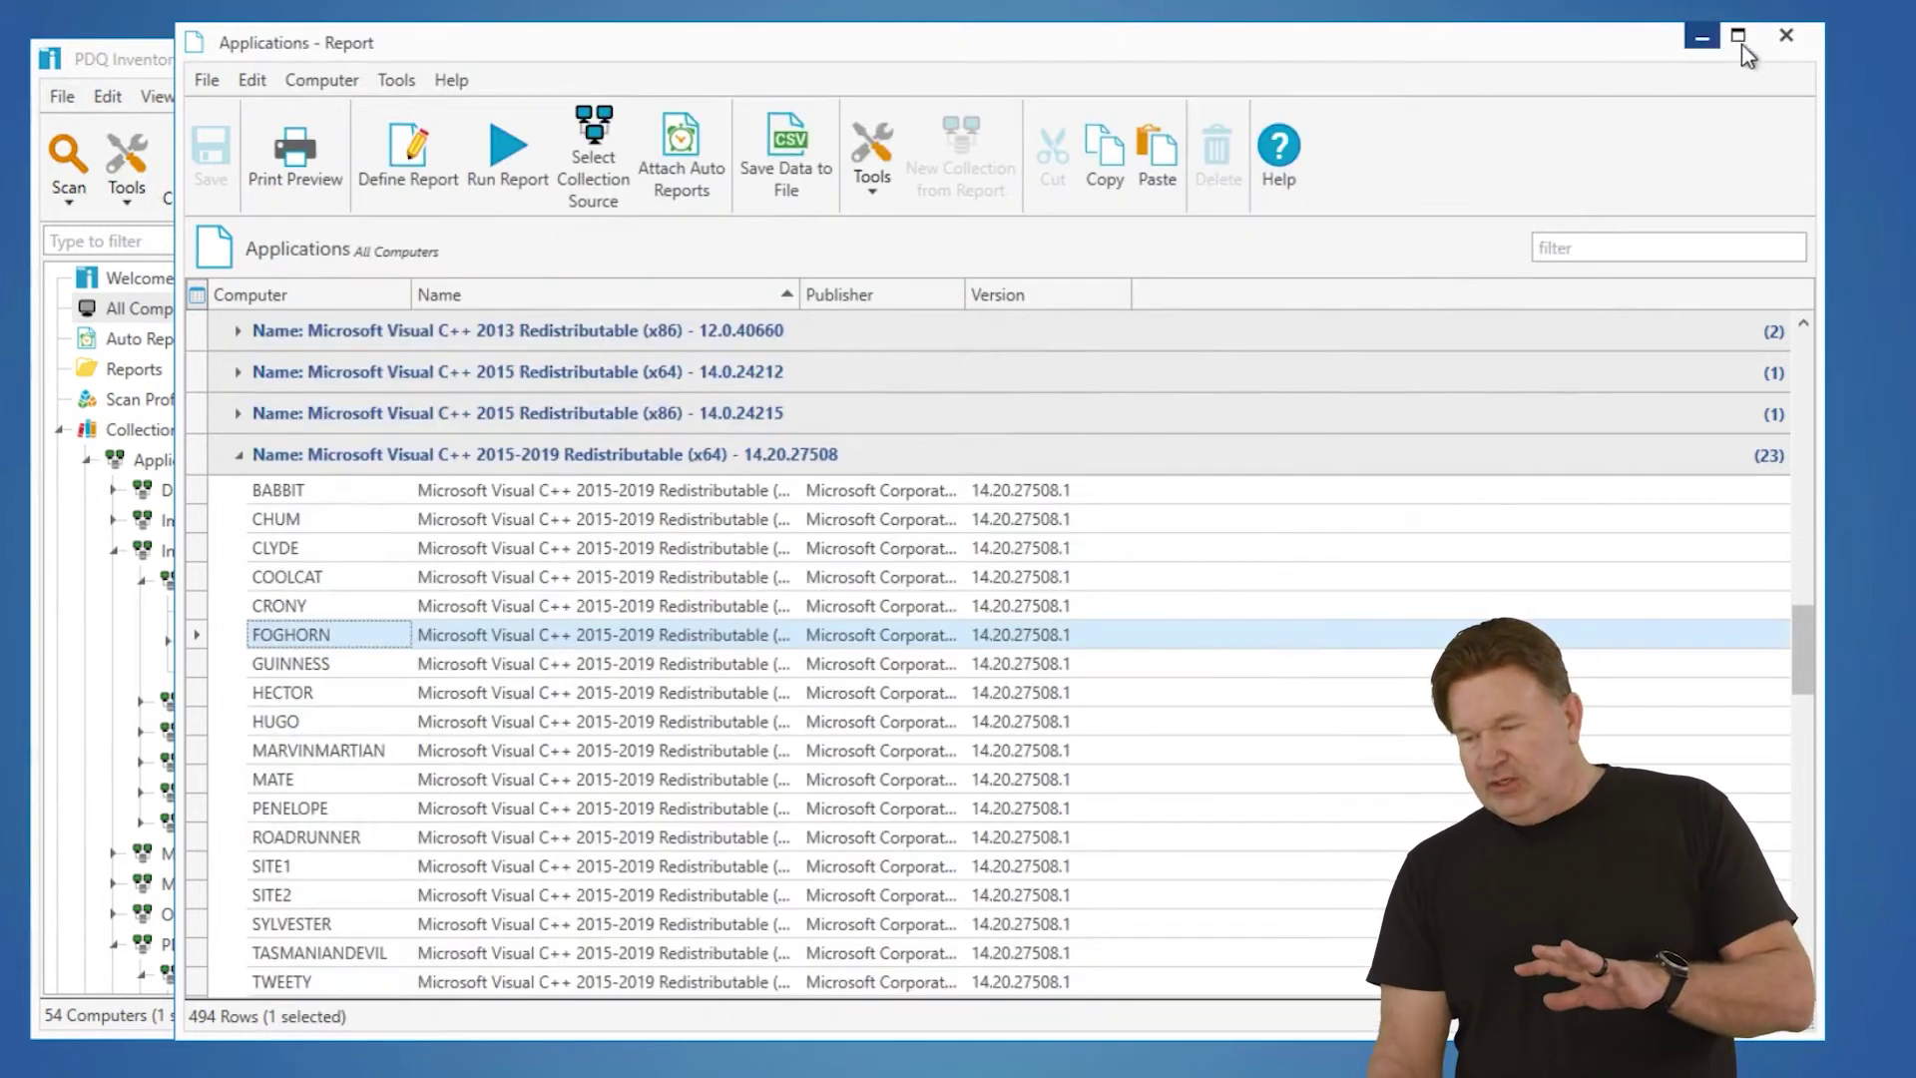
pyautogui.click(1786, 36)
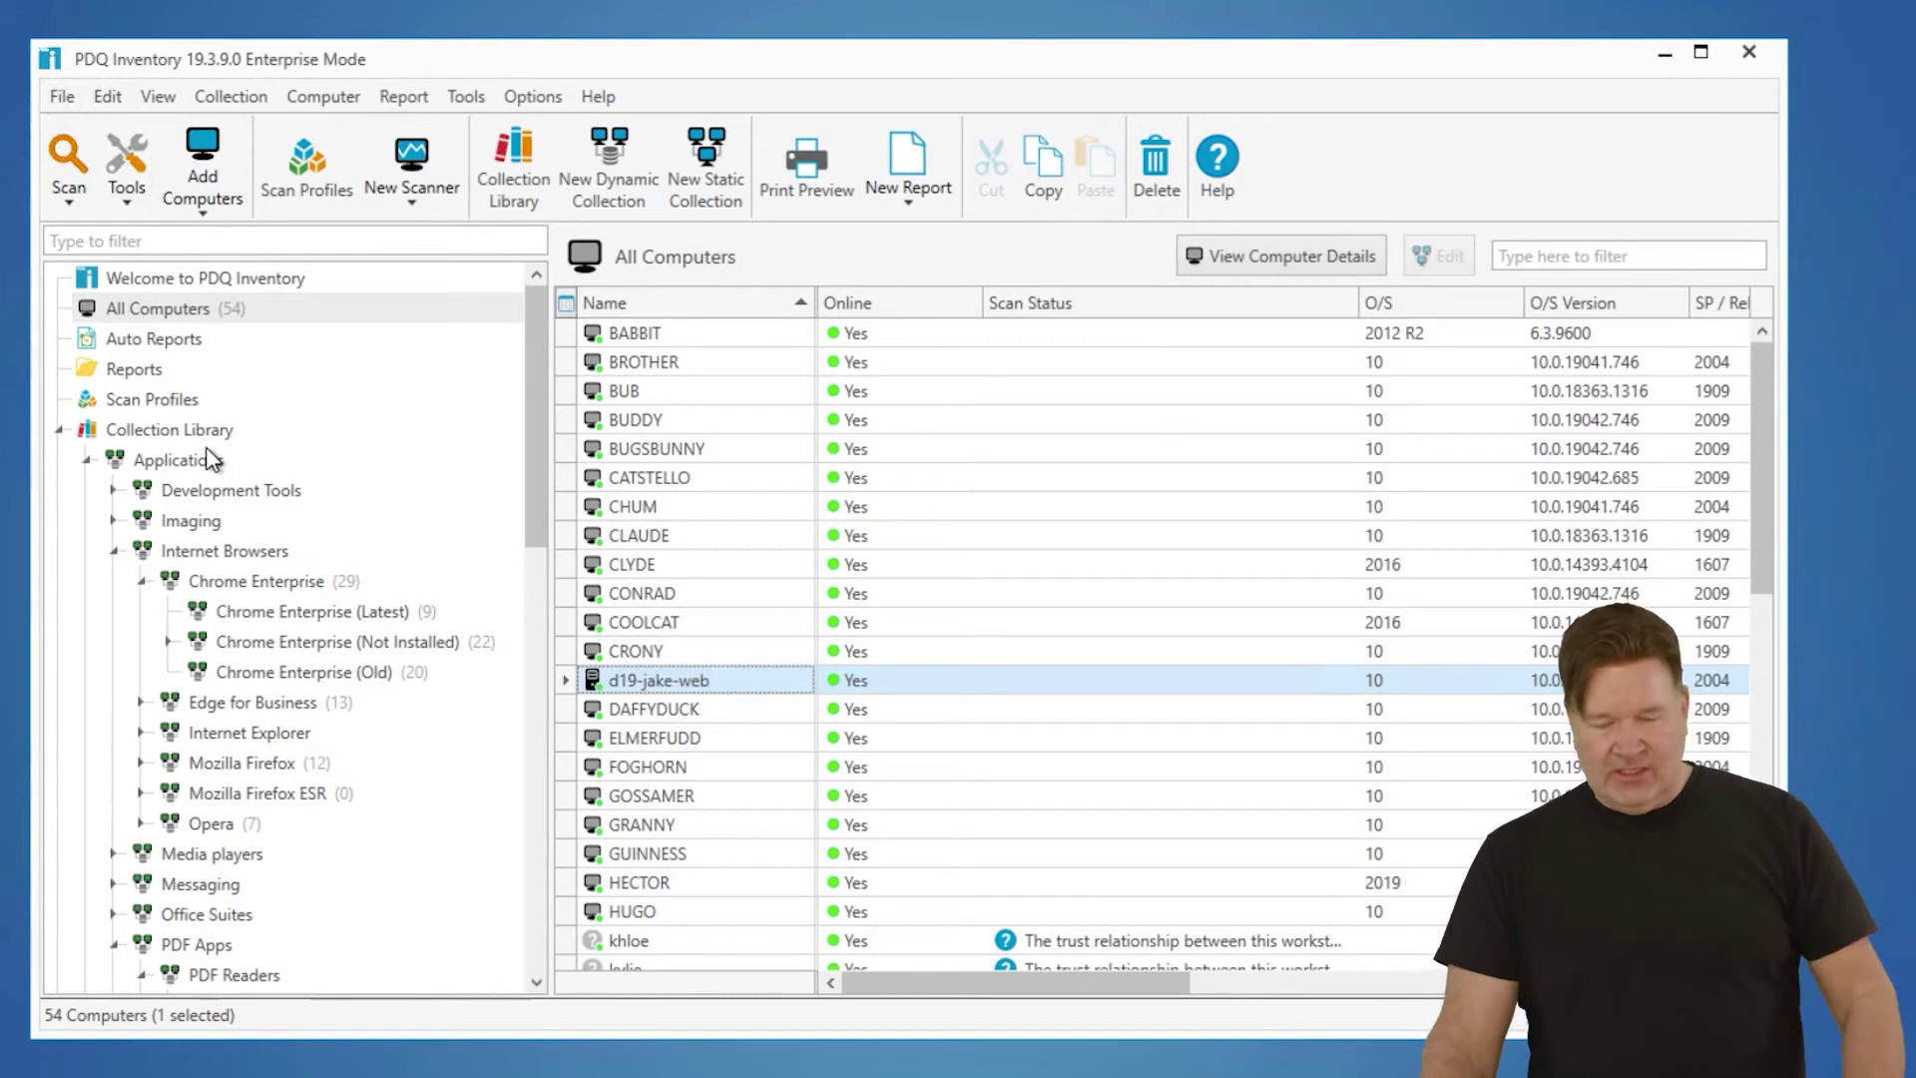
# View the Chrome Enterprise collection and its Latest, Not Installed and Old subcollections, then return to the blog.
pyautogui.click(326, 589)
pyautogui.scroll(-2, 689, 571)
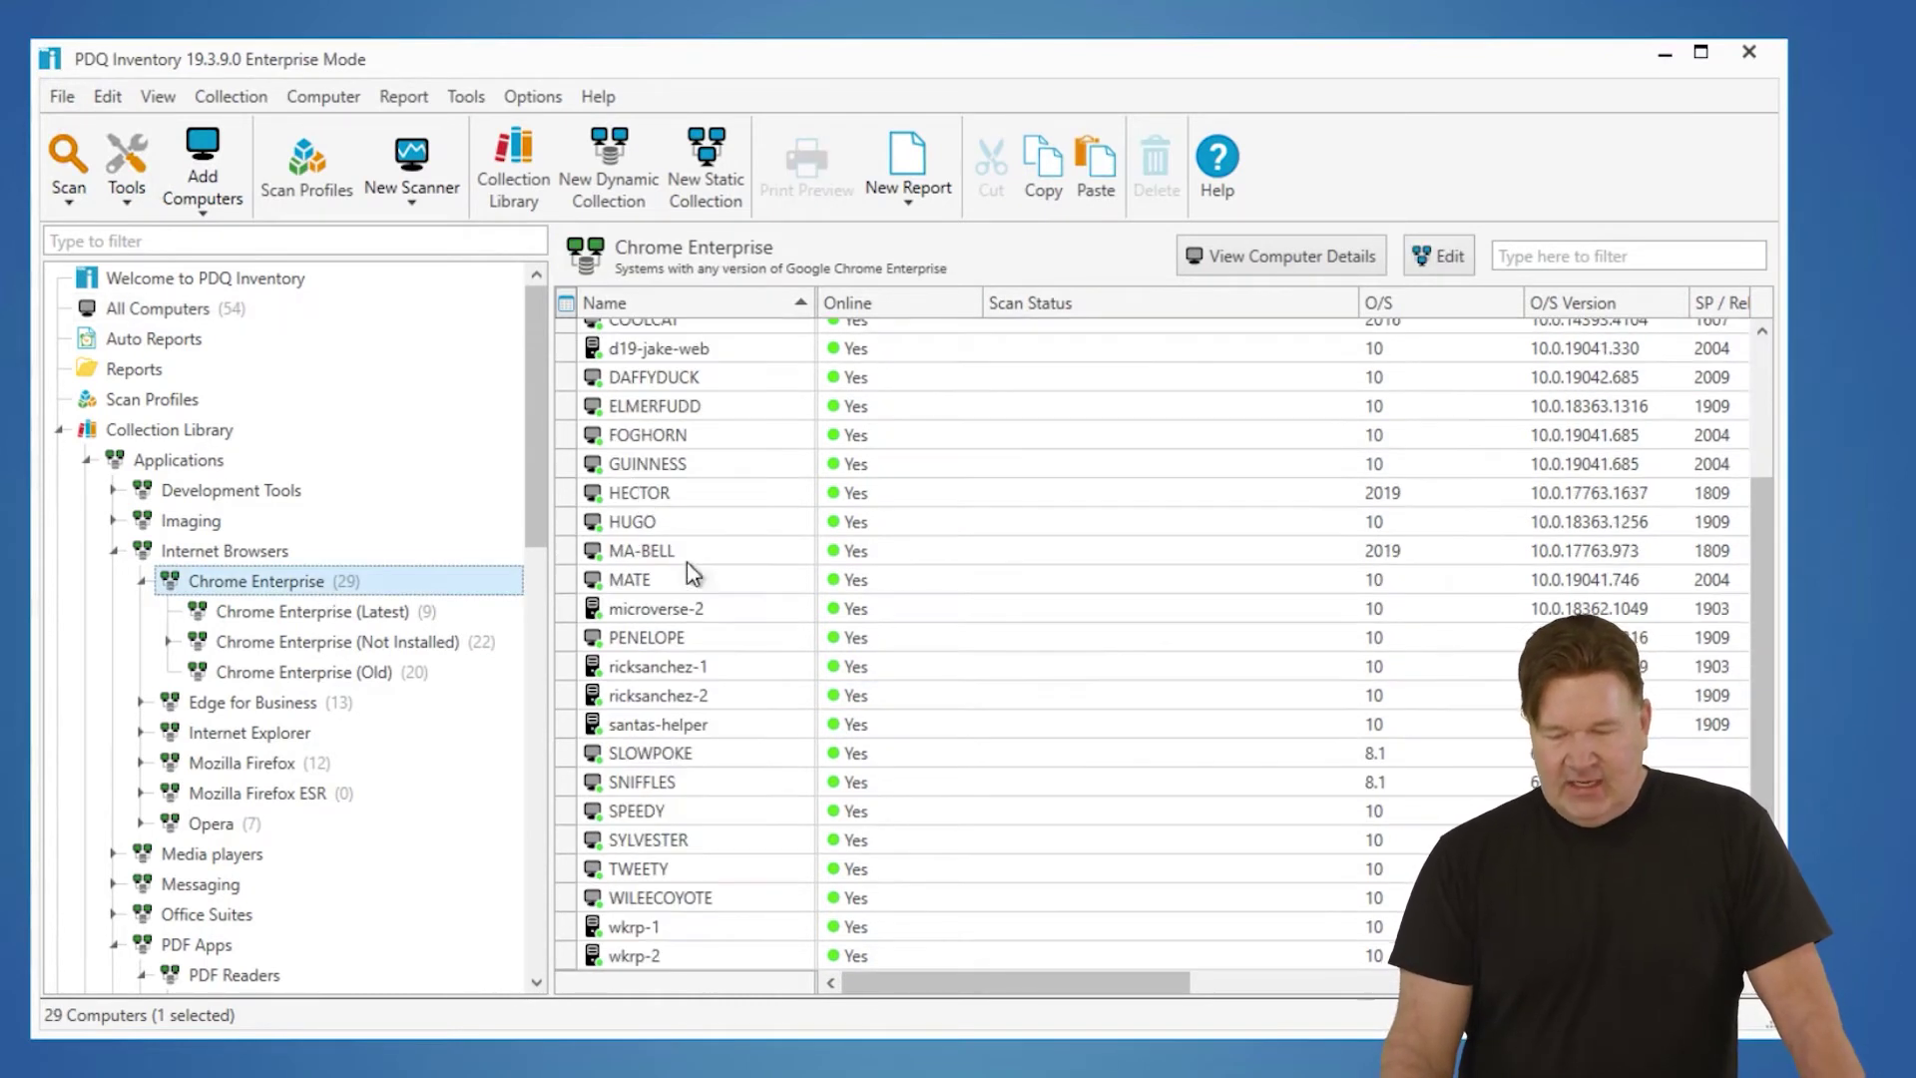
pyautogui.scroll(3, 734, 683)
pyautogui.click(367, 611)
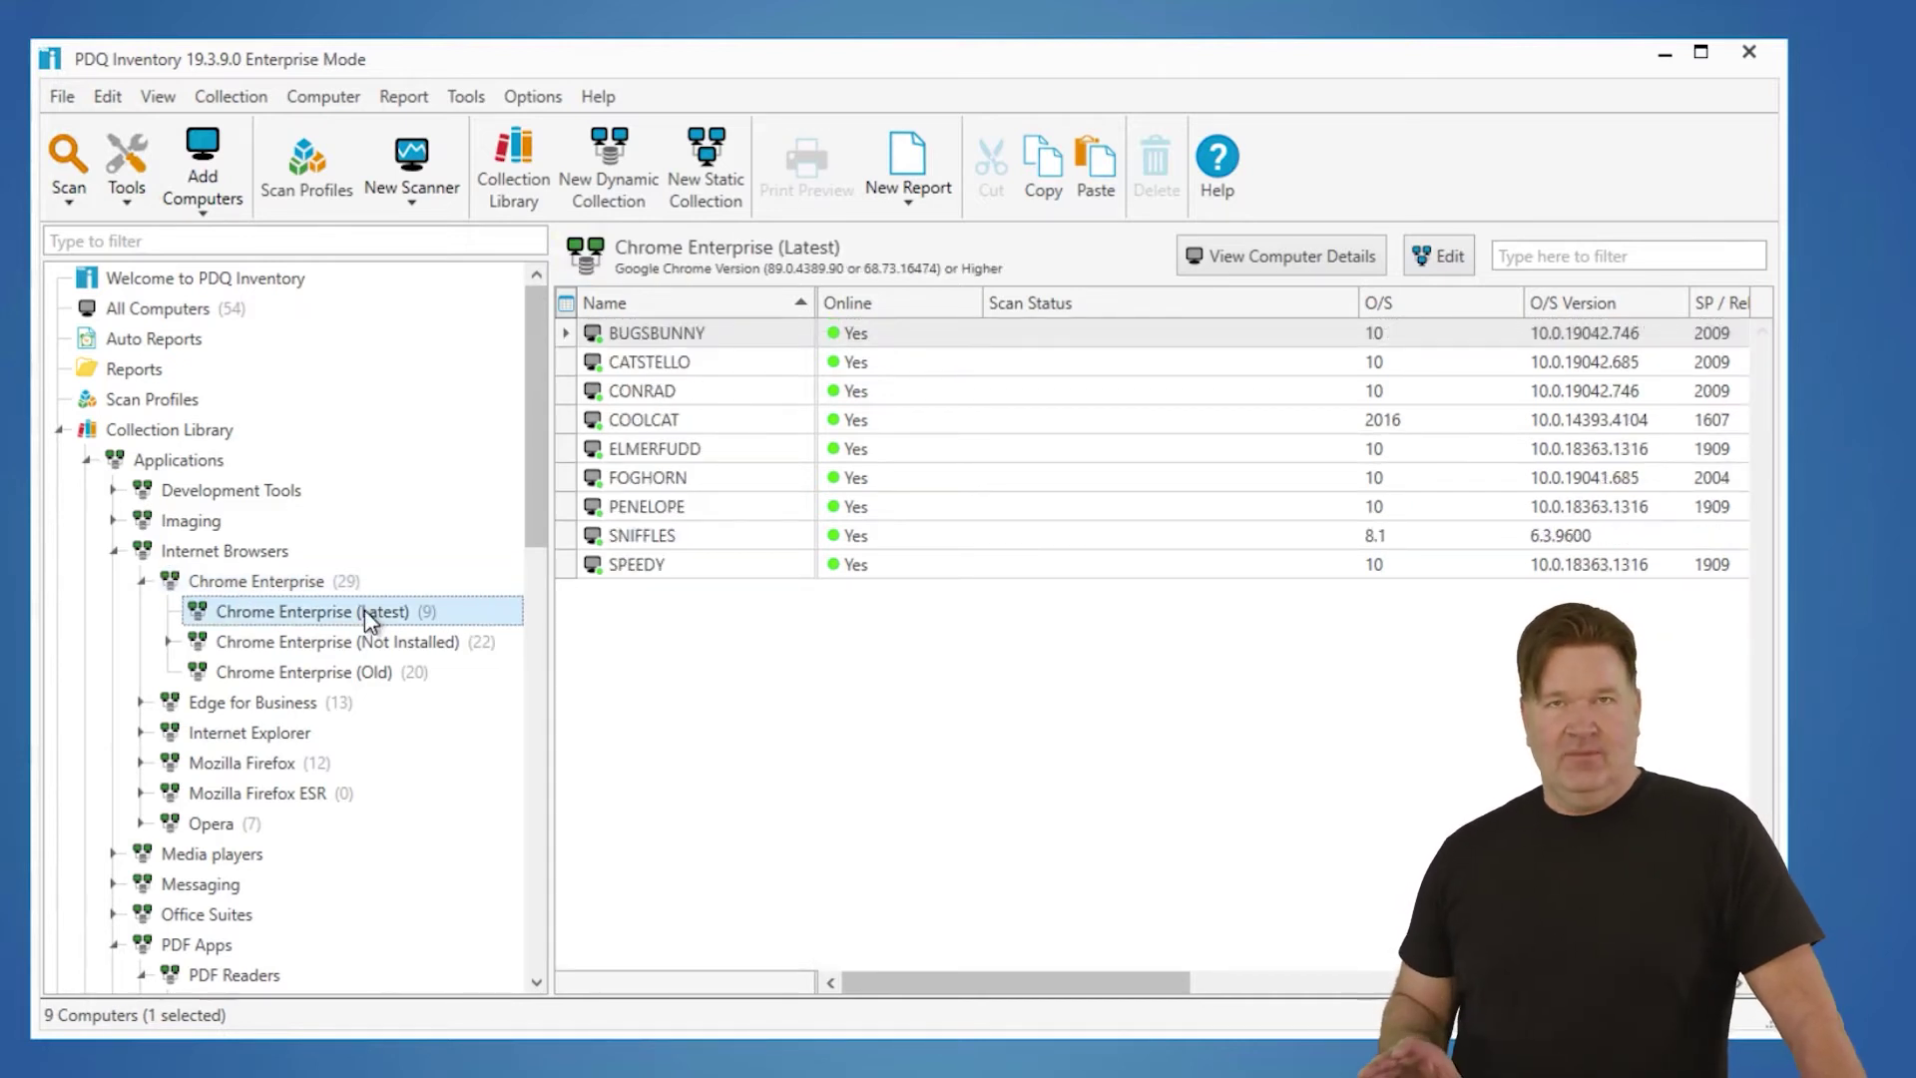
pyautogui.click(308, 643)
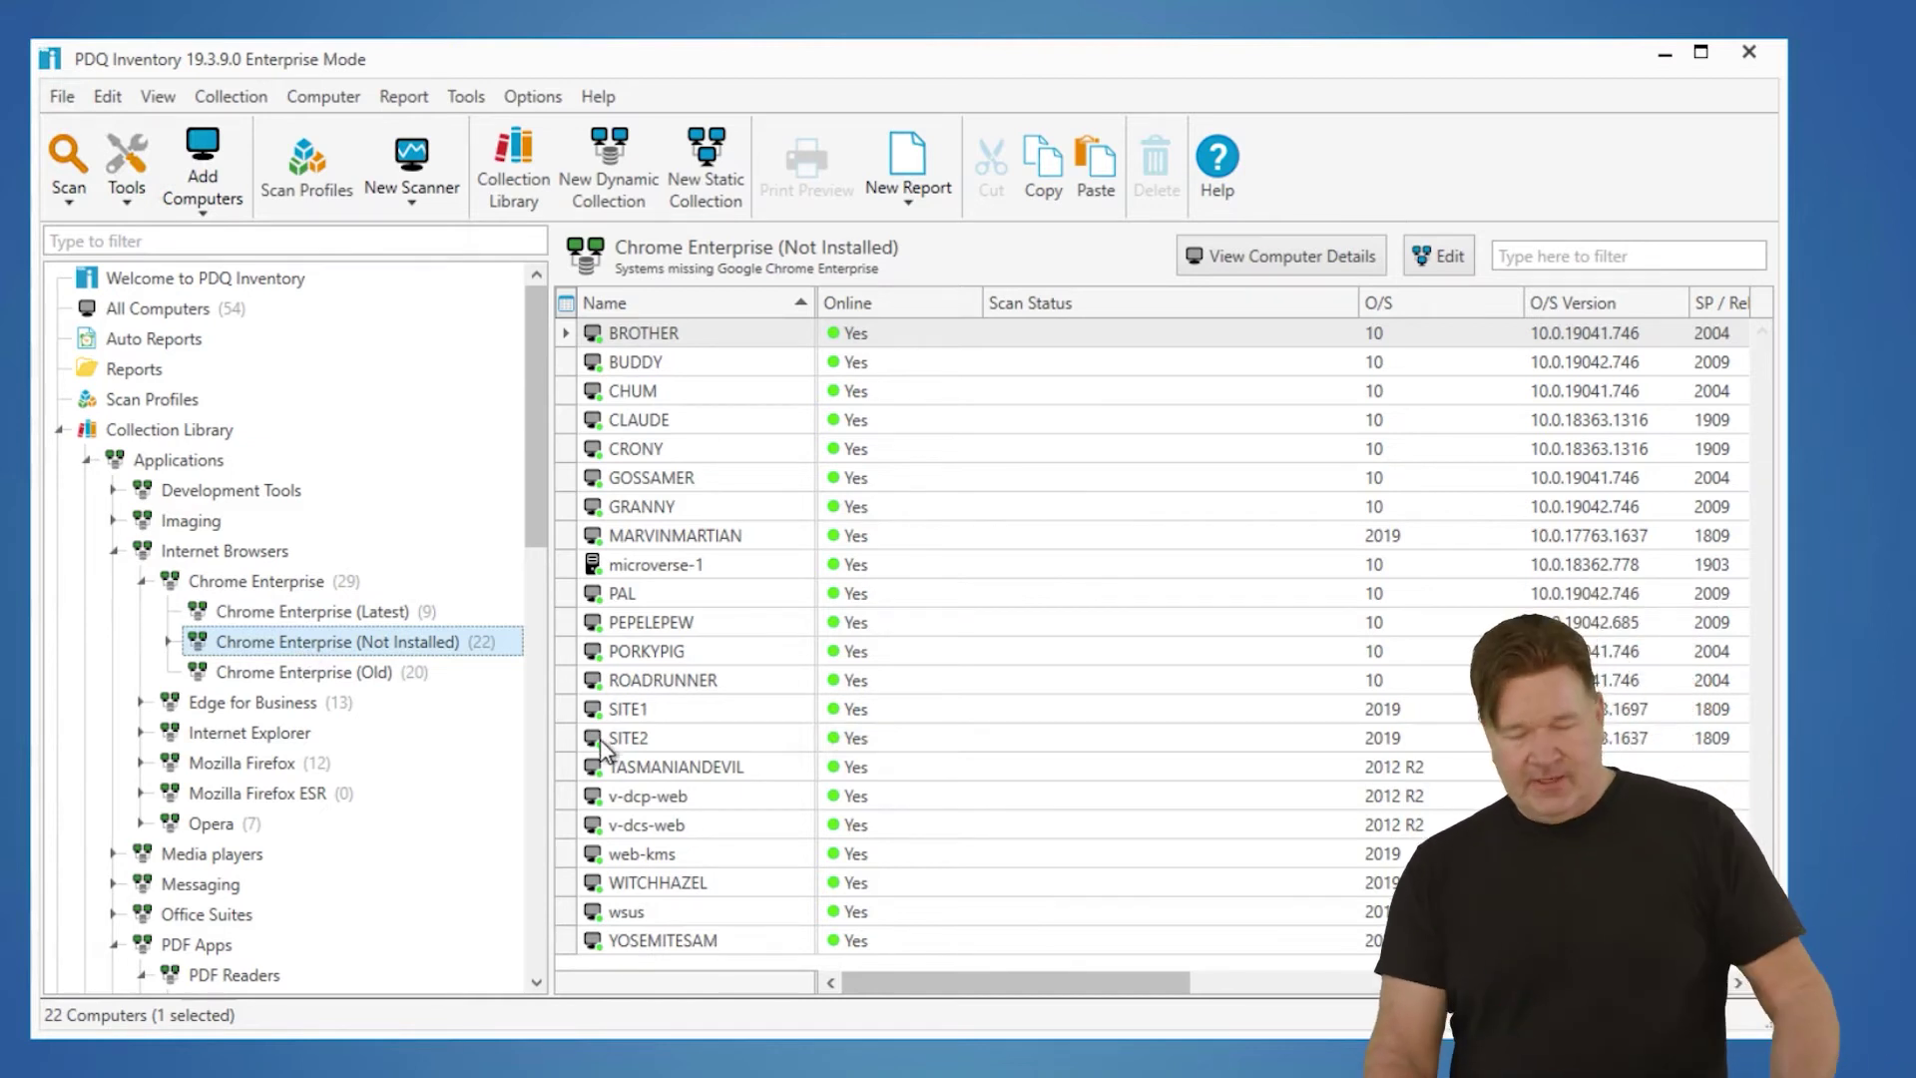
pyautogui.click(289, 673)
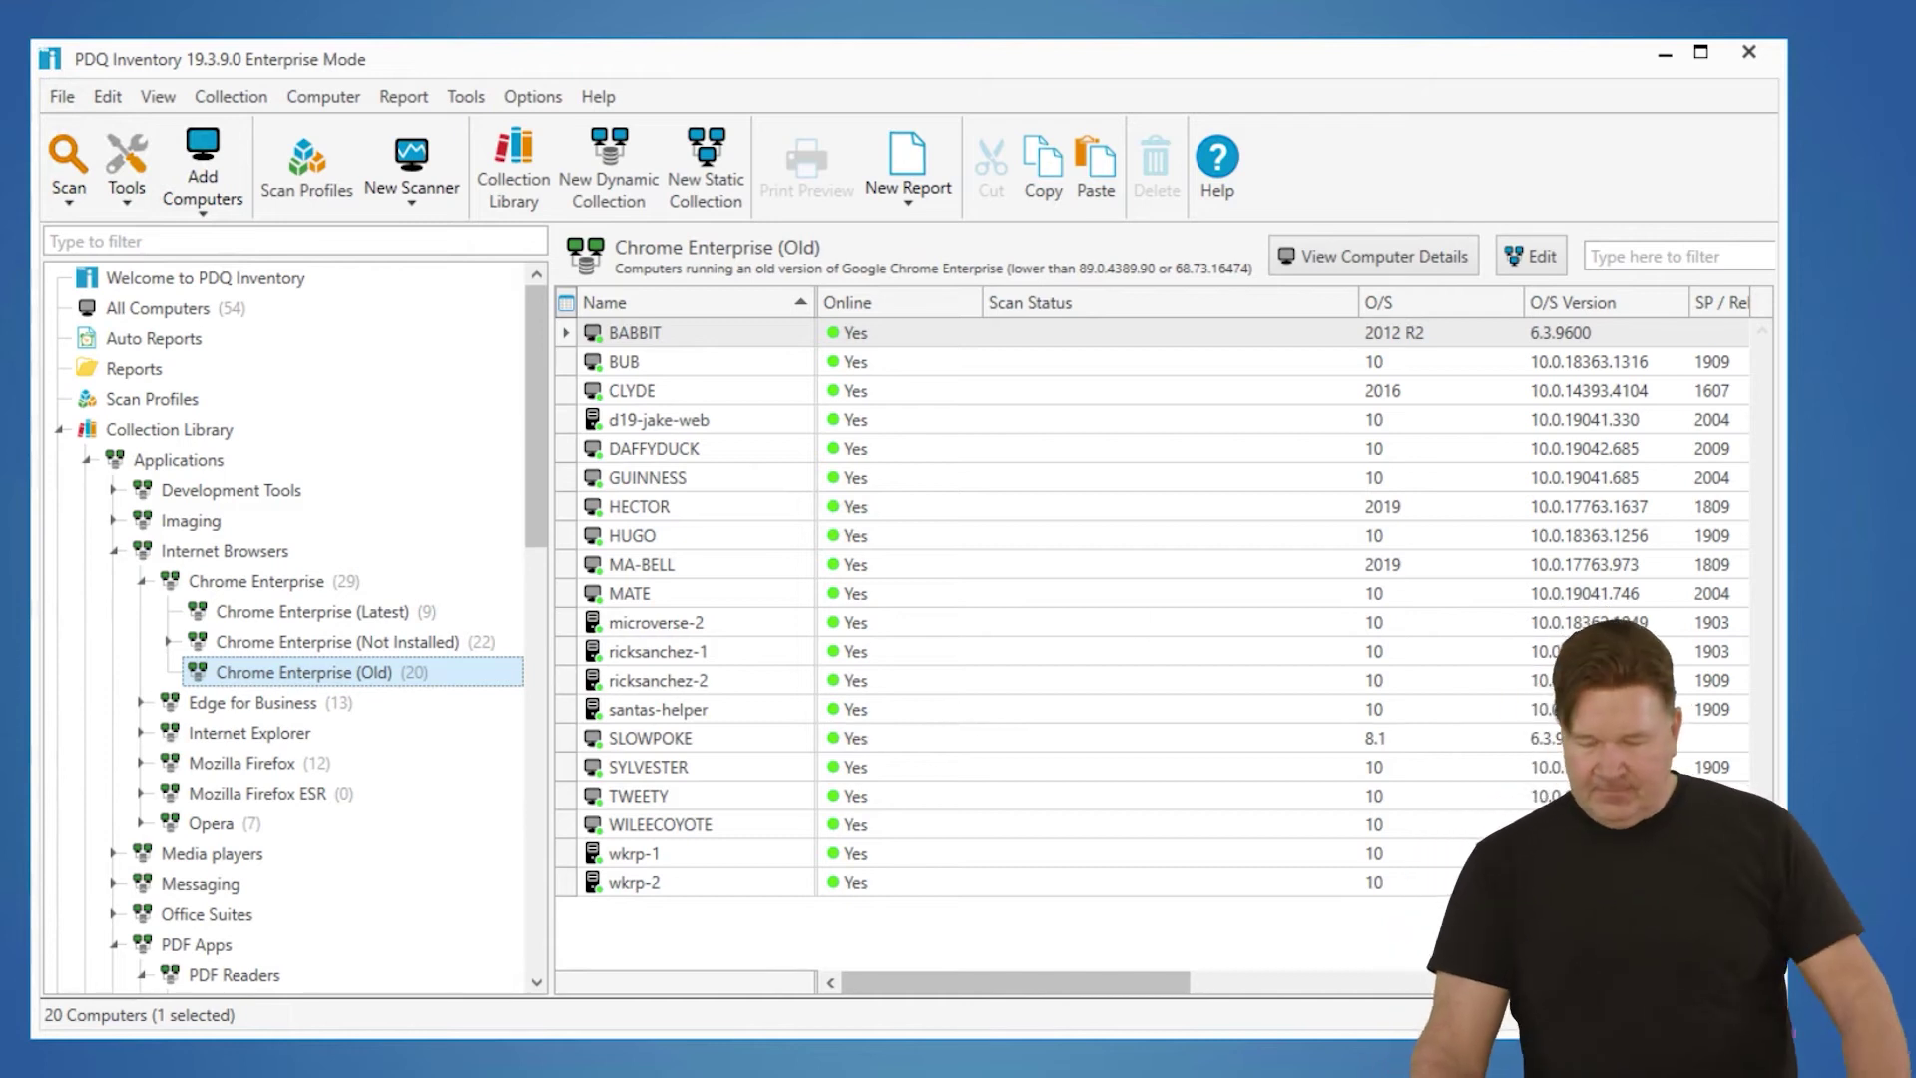
pyautogui.hotkey('alt', 'Tab')
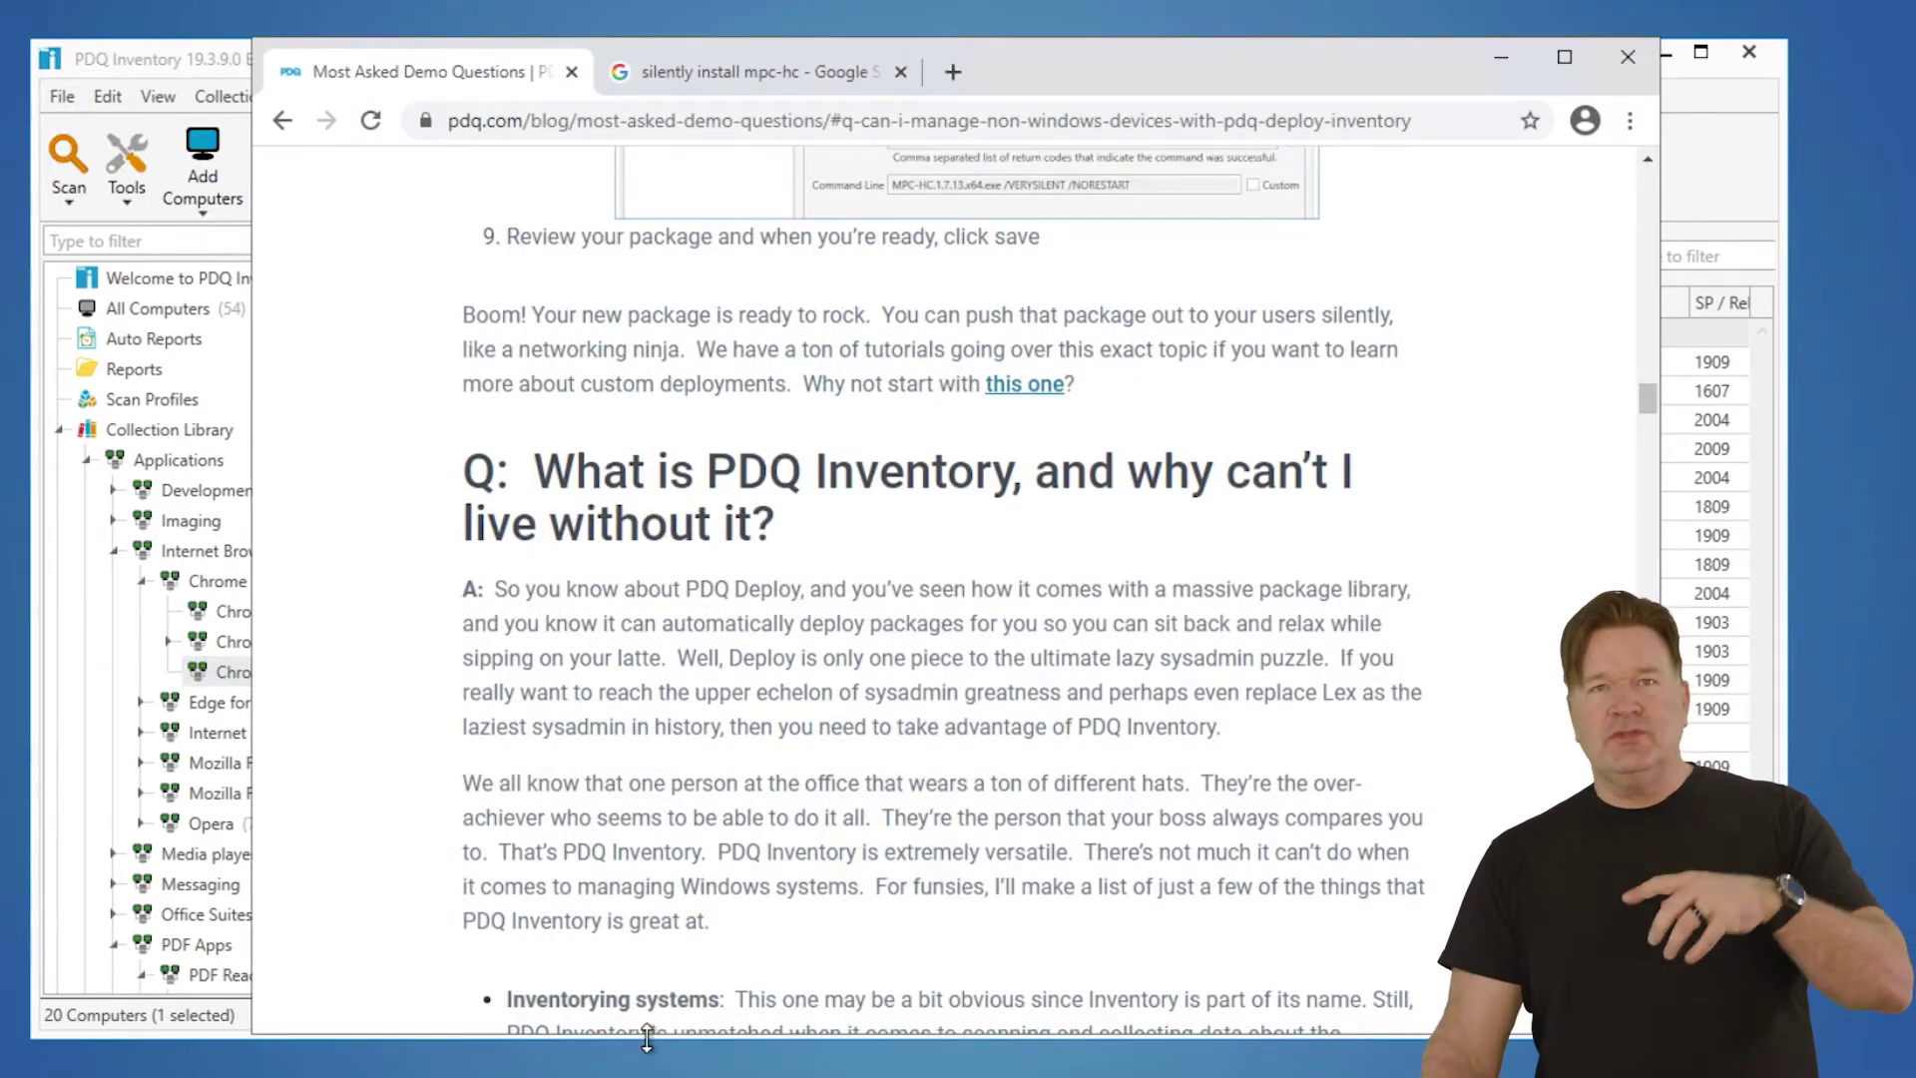
pyautogui.scroll(-20, 1315, 505)
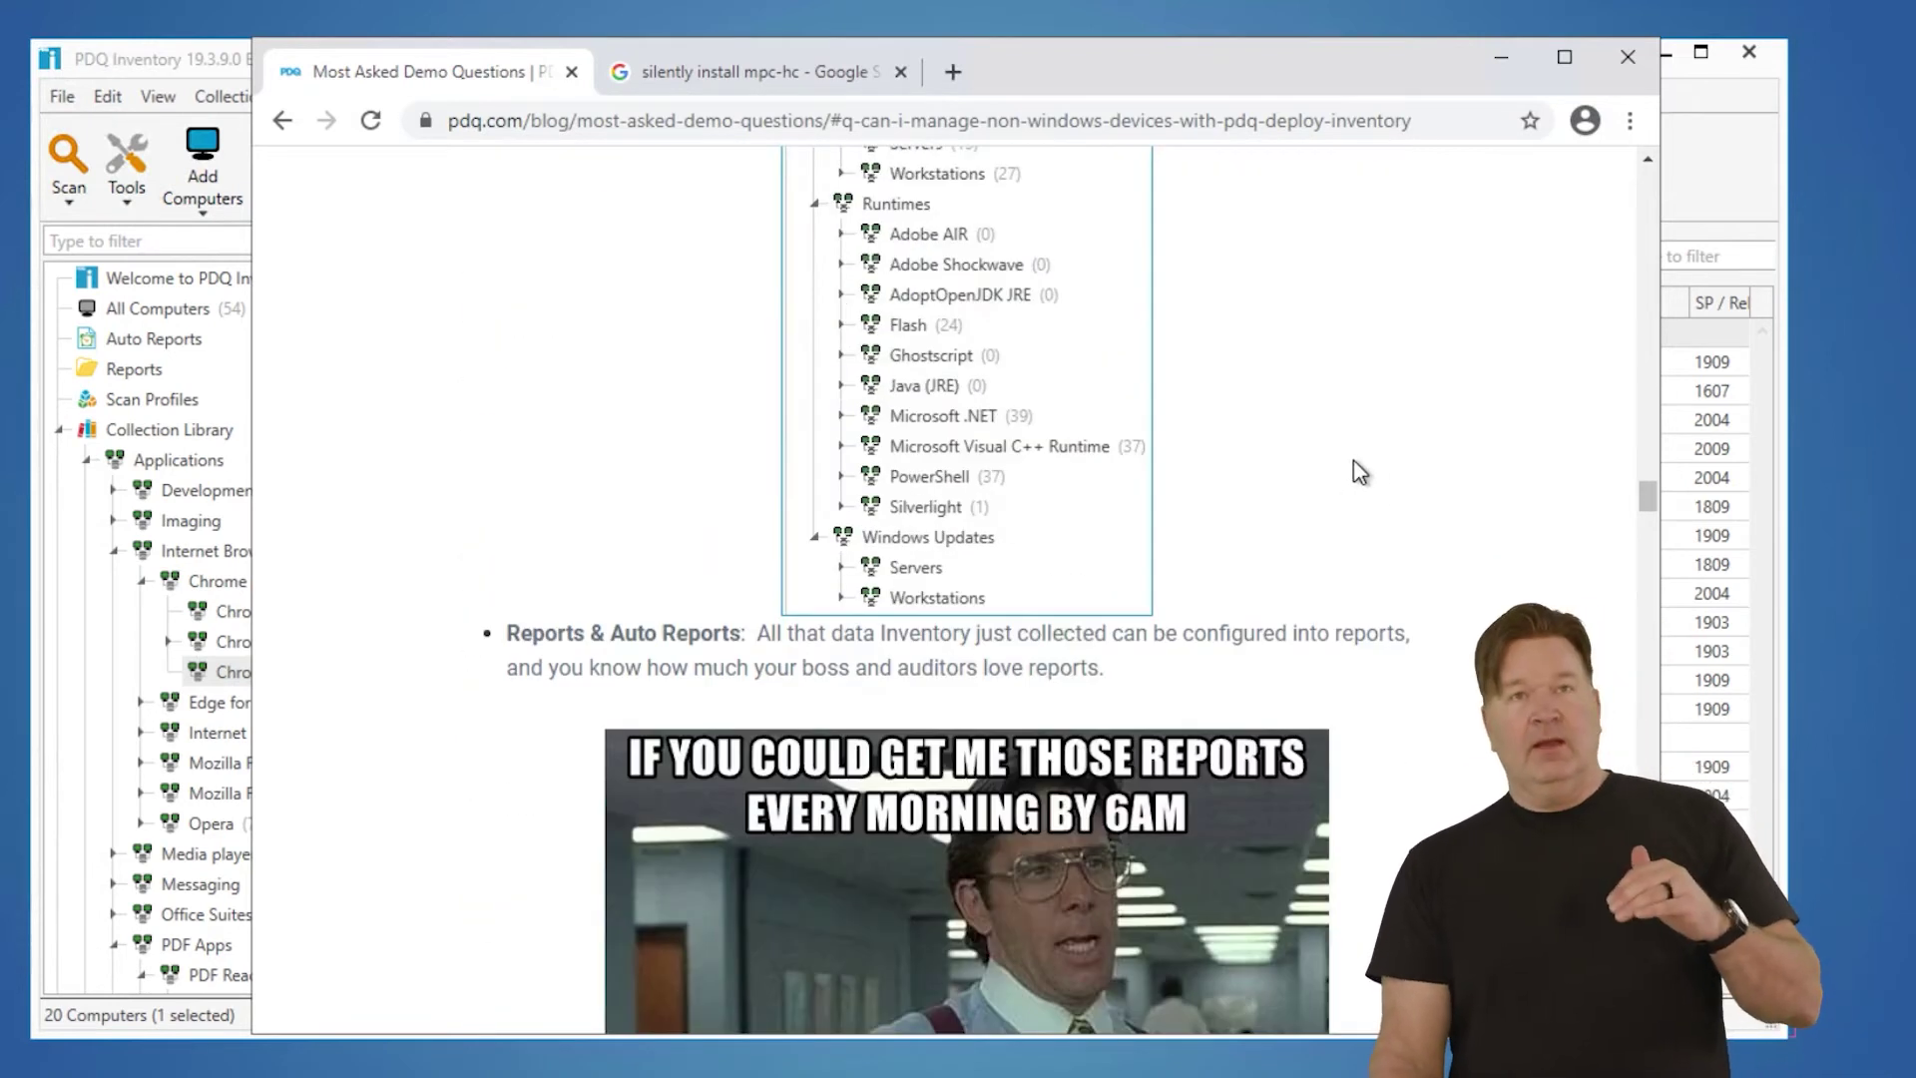
pyautogui.scroll(-8, 1354, 484)
pyautogui.scroll(-15, 1371, 478)
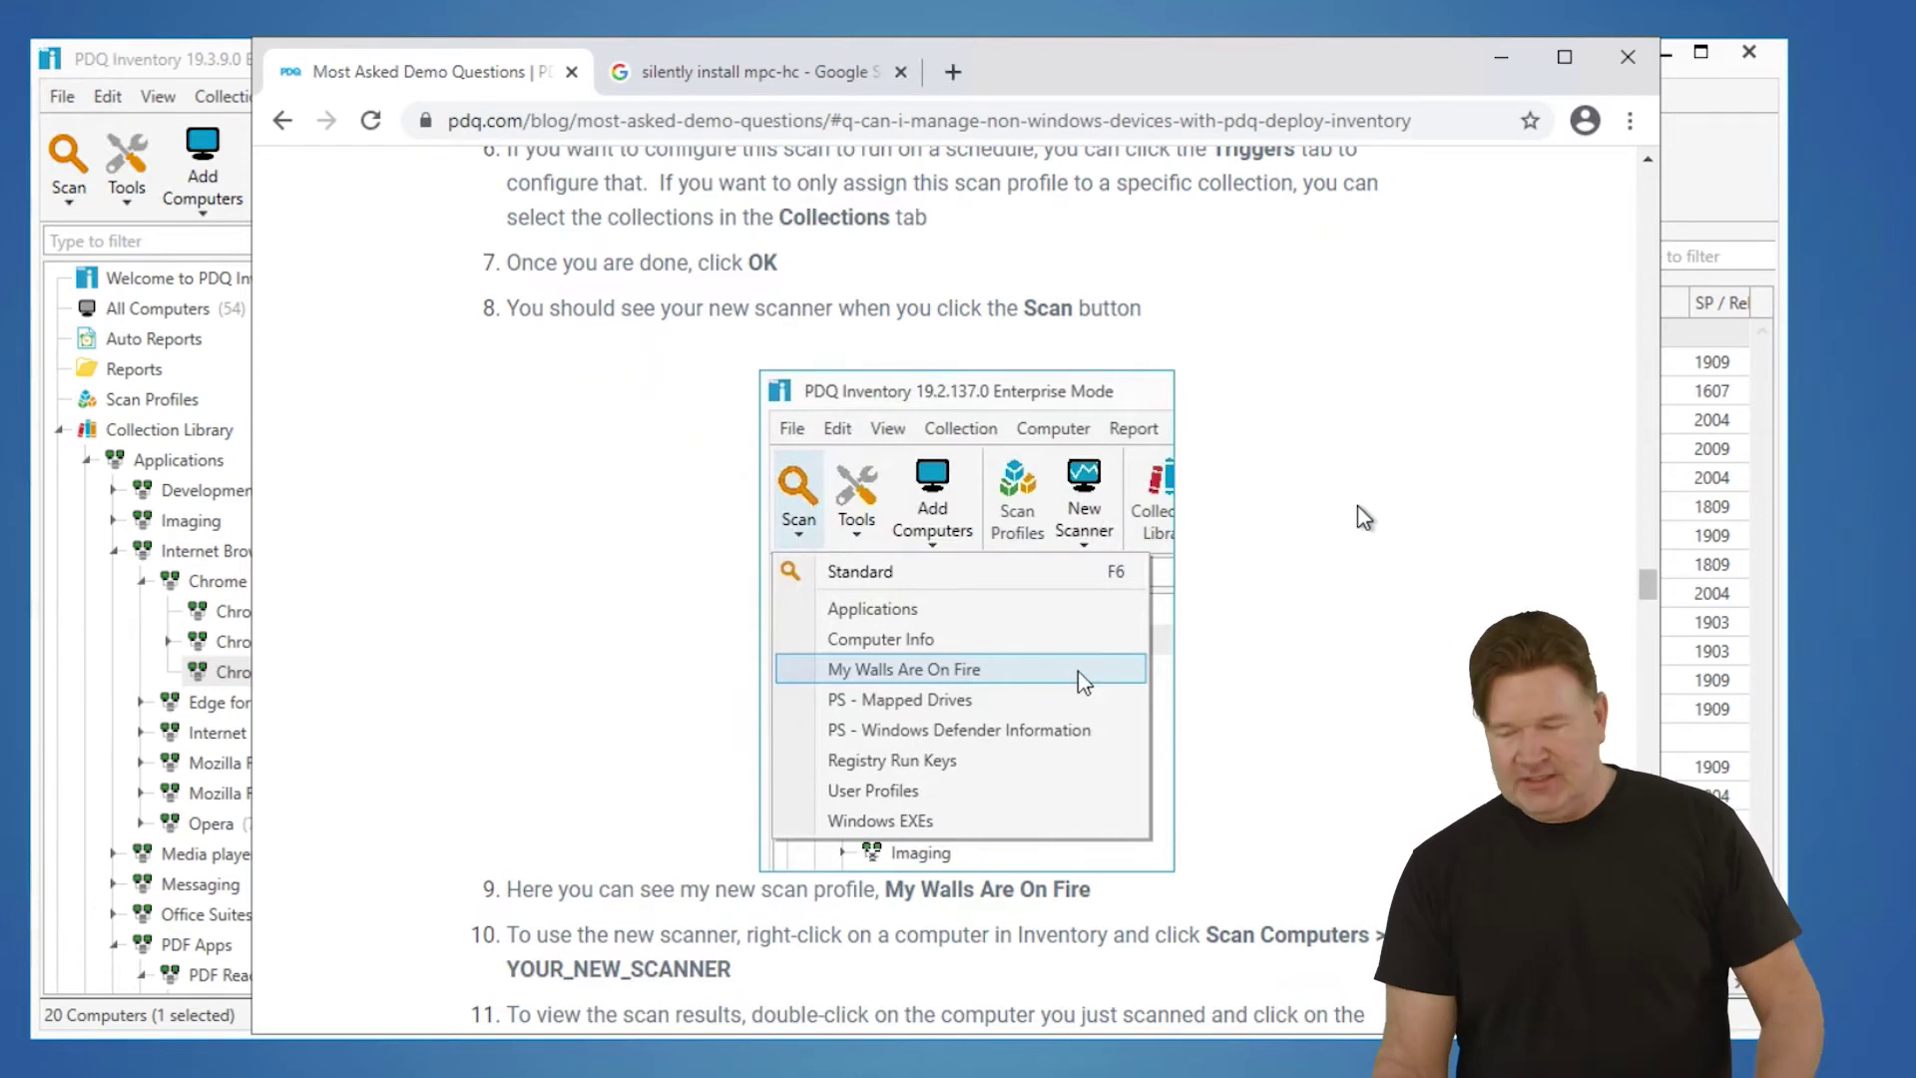
pyautogui.scroll(-8, 1367, 506)
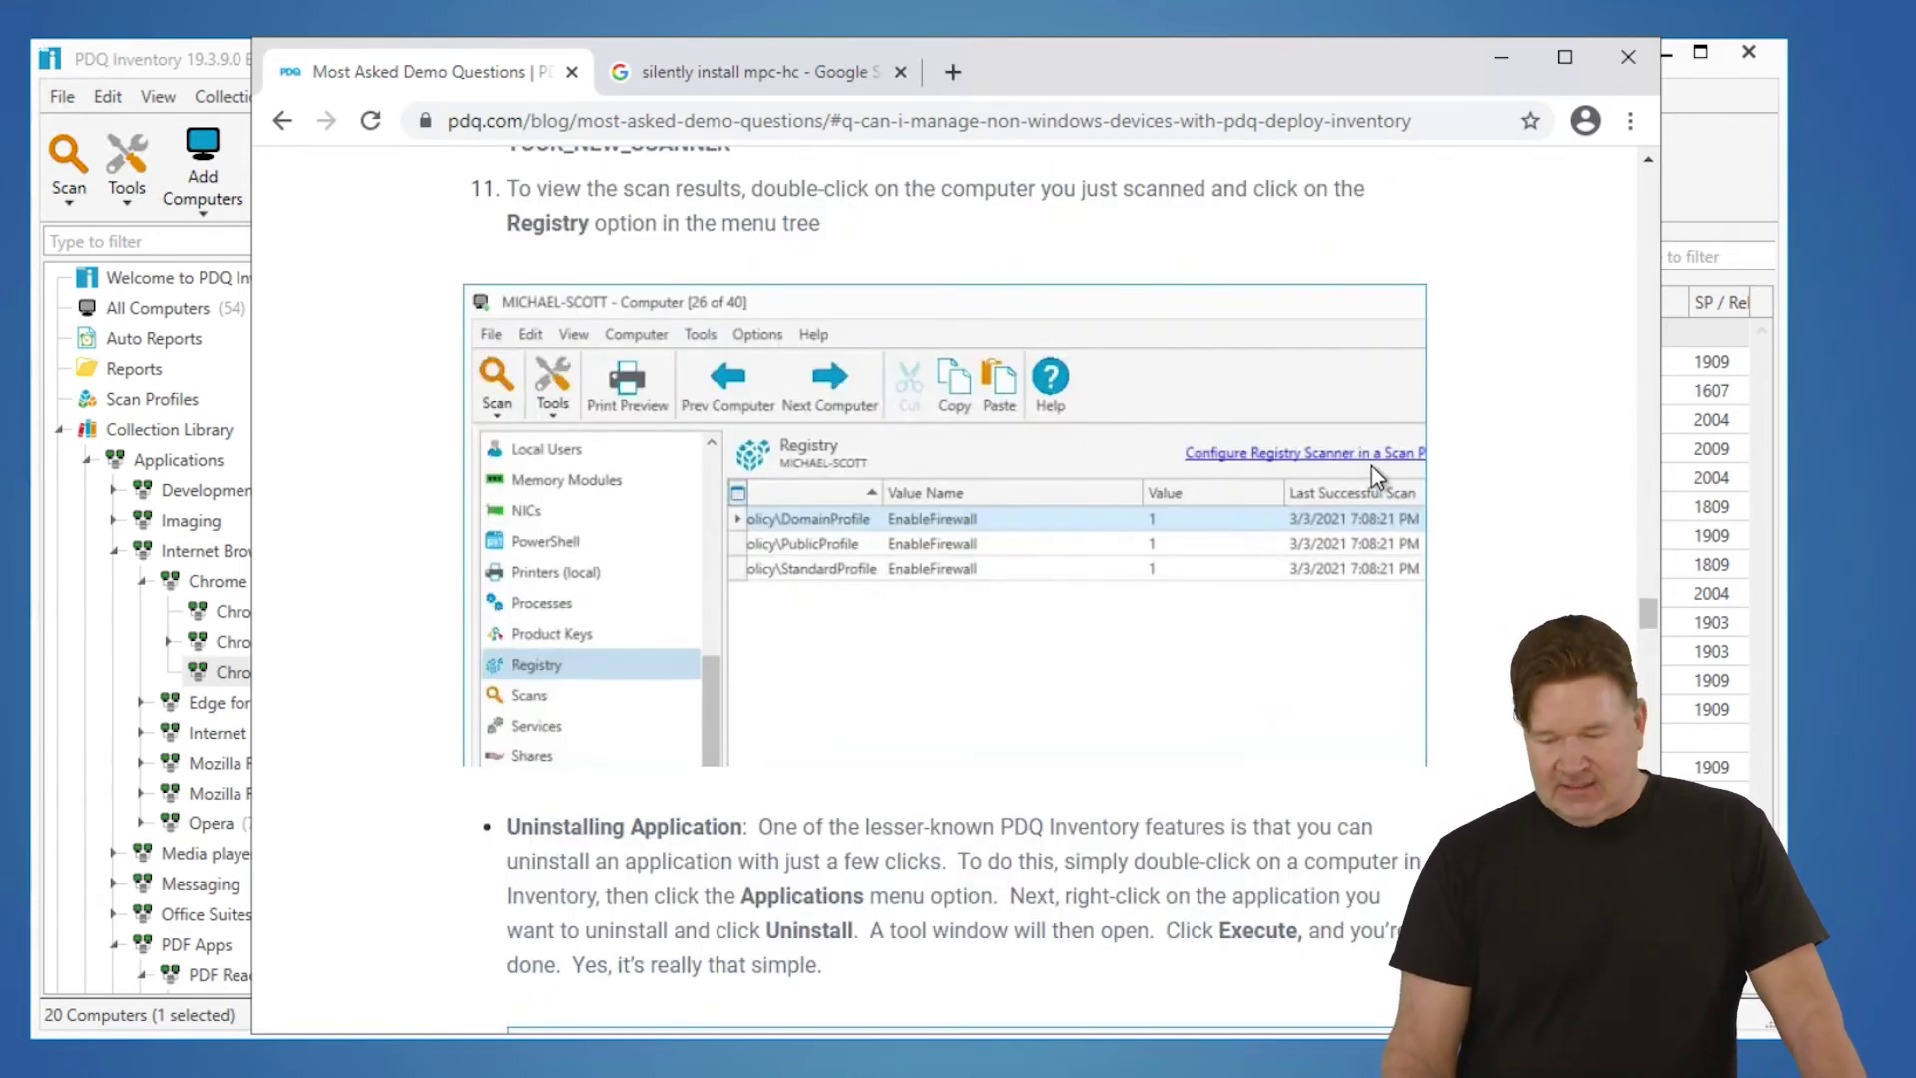
pyautogui.scroll(-10, 1371, 477)
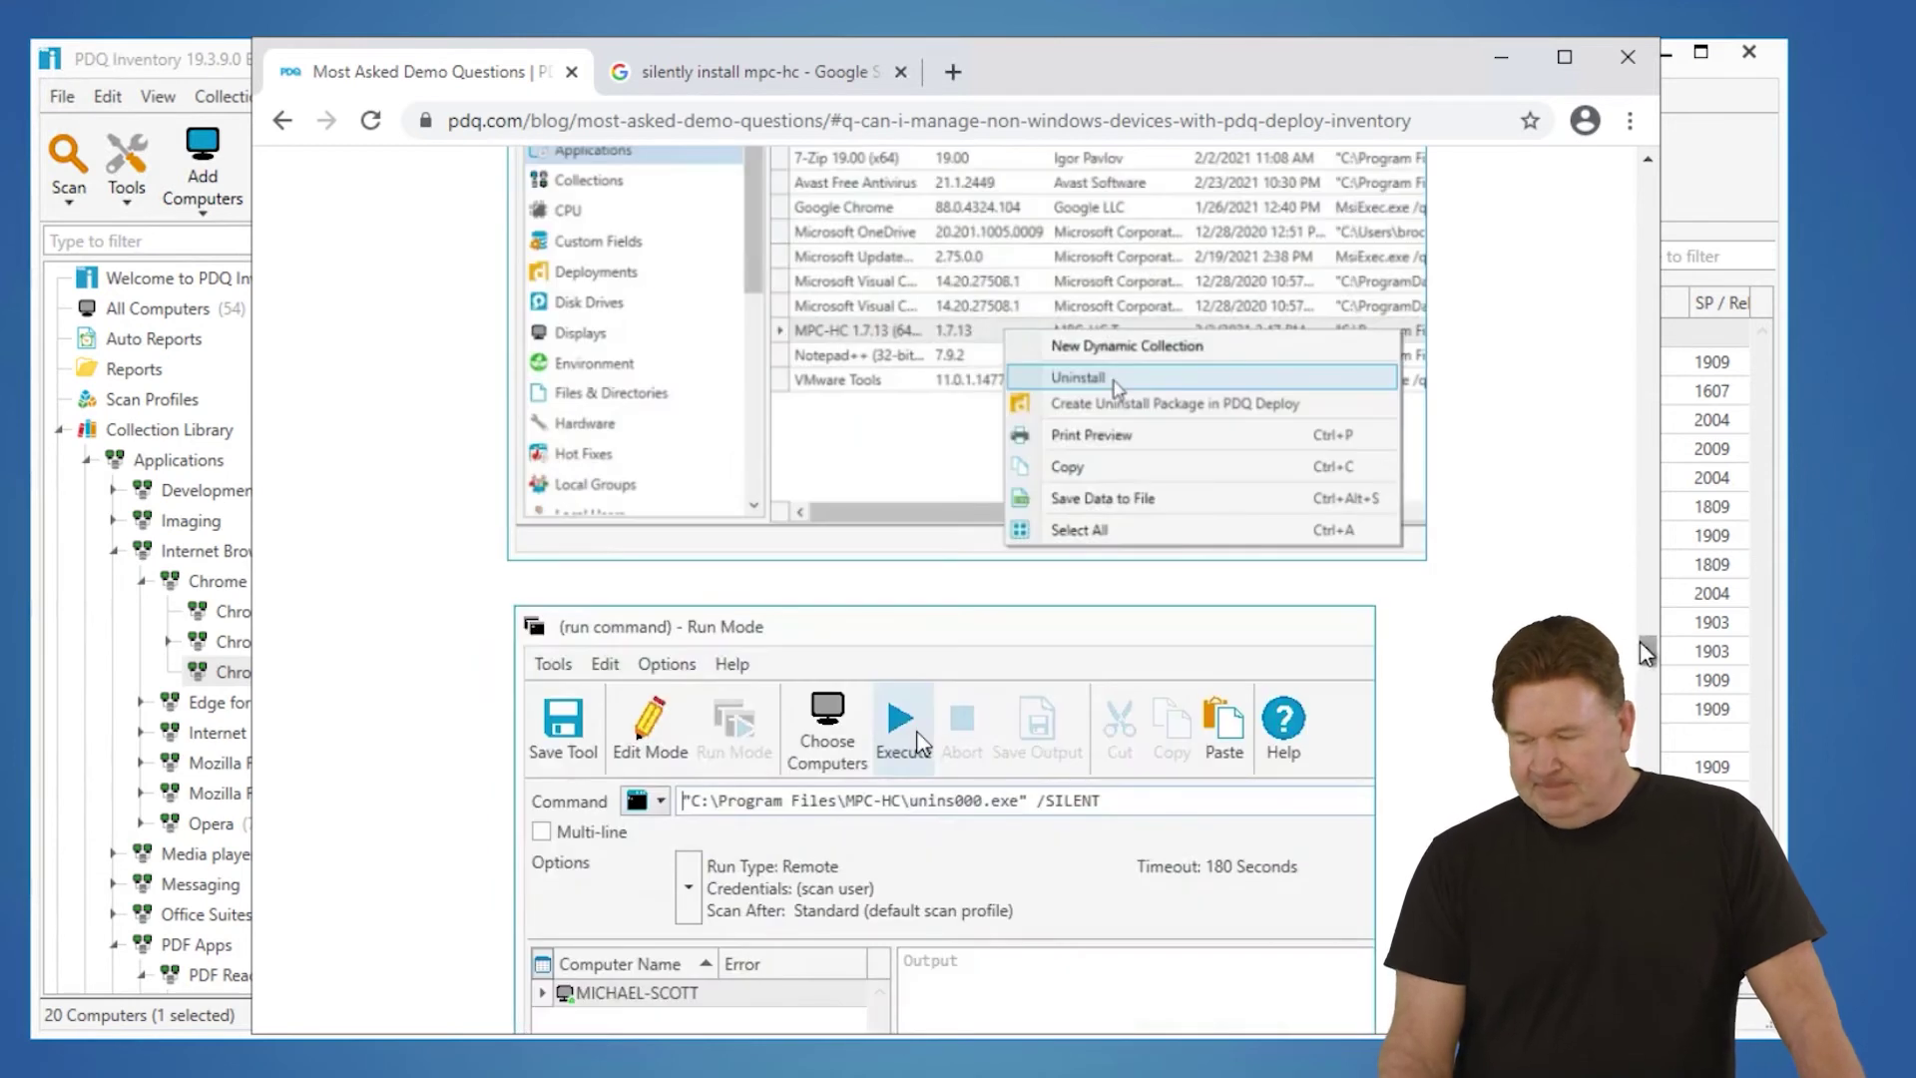
pyautogui.moveTo(1646, 646); pyautogui.dragTo(1644, 704)
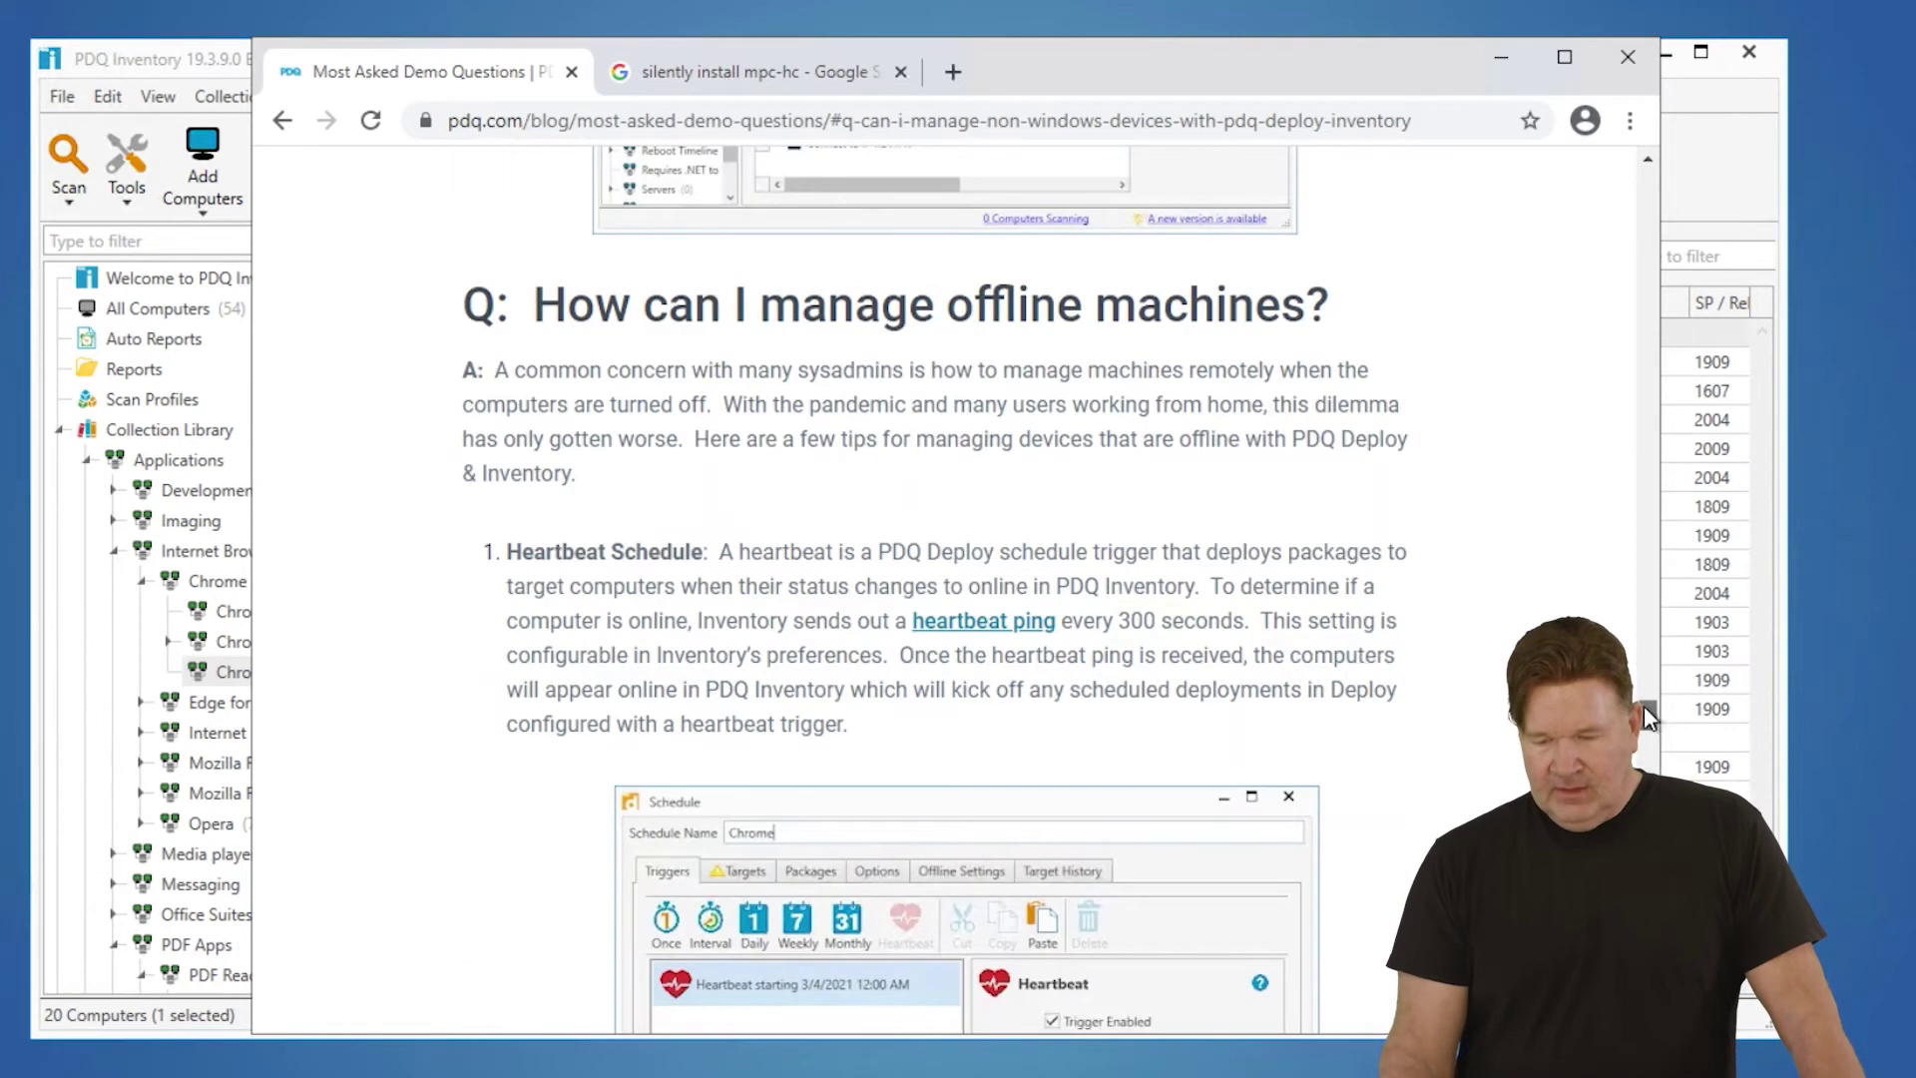
pyautogui.click(1501, 57)
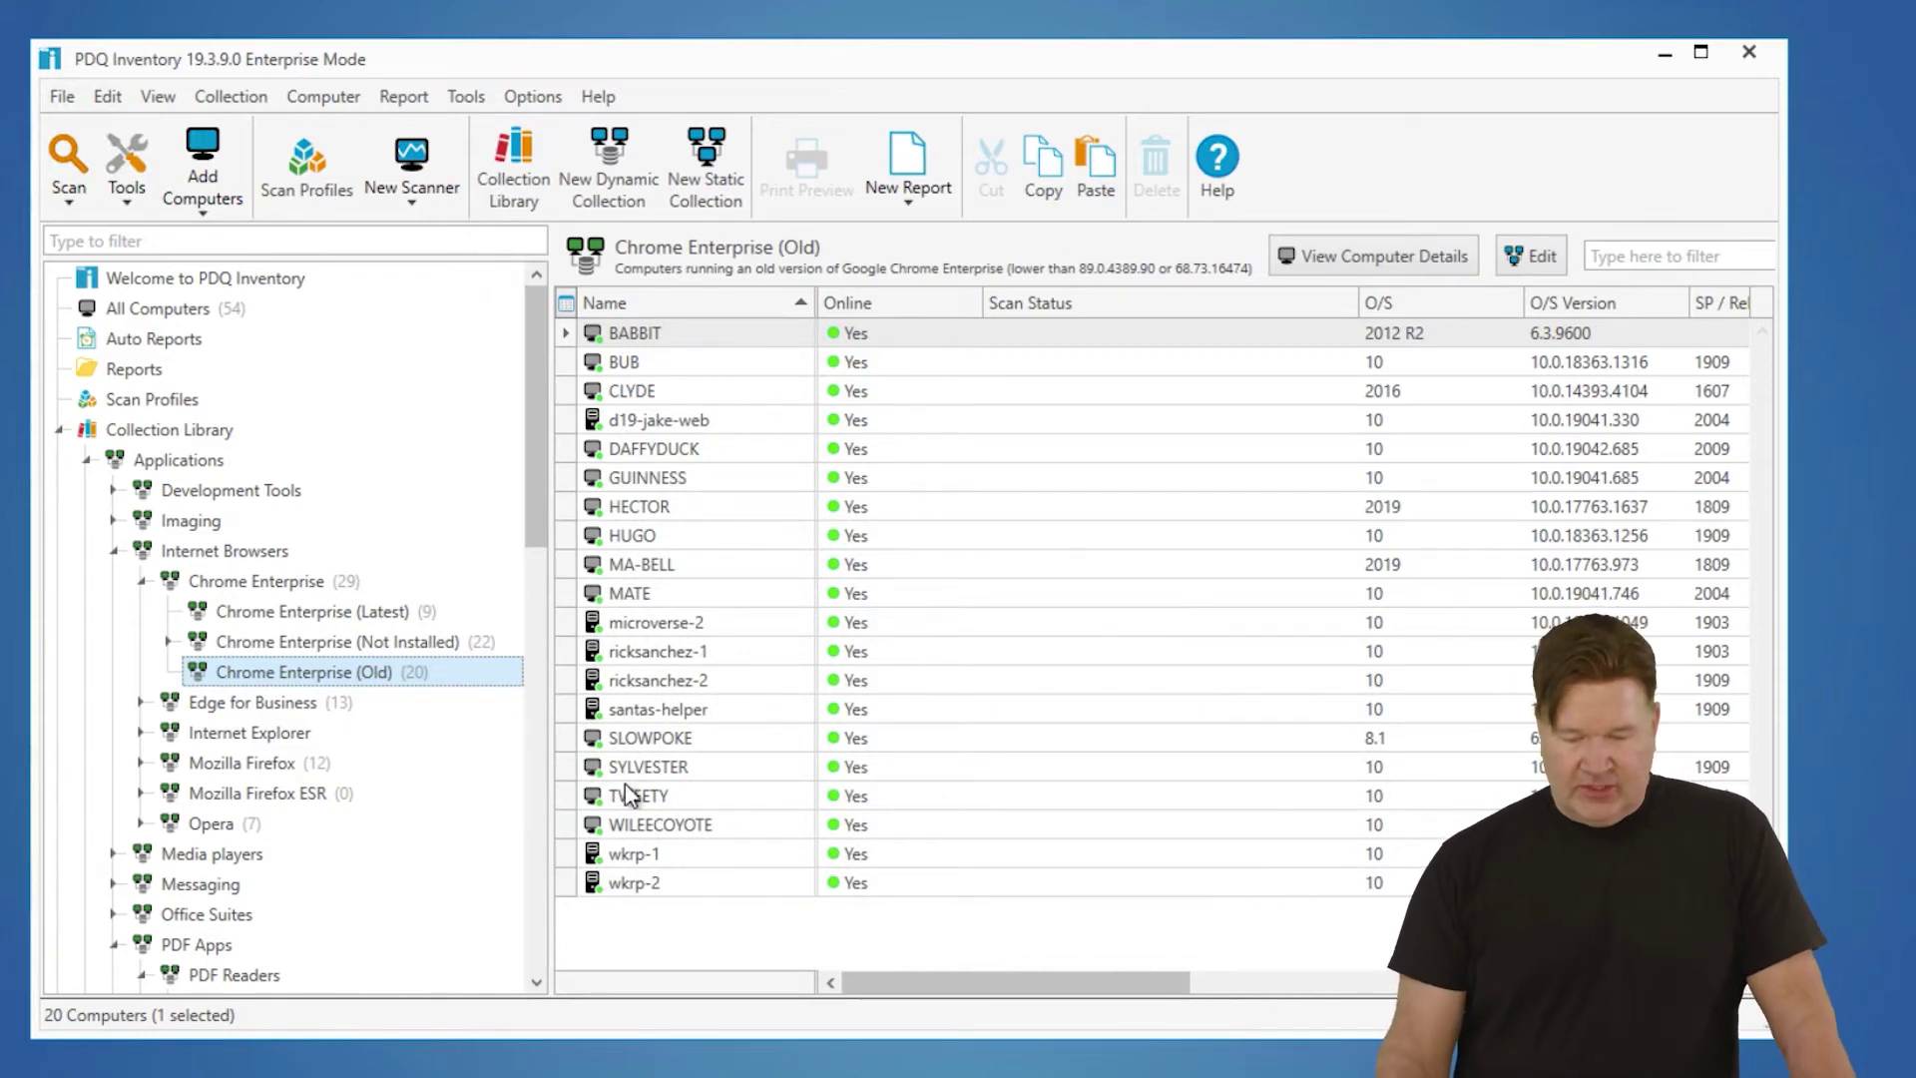
pyautogui.click(696, 450)
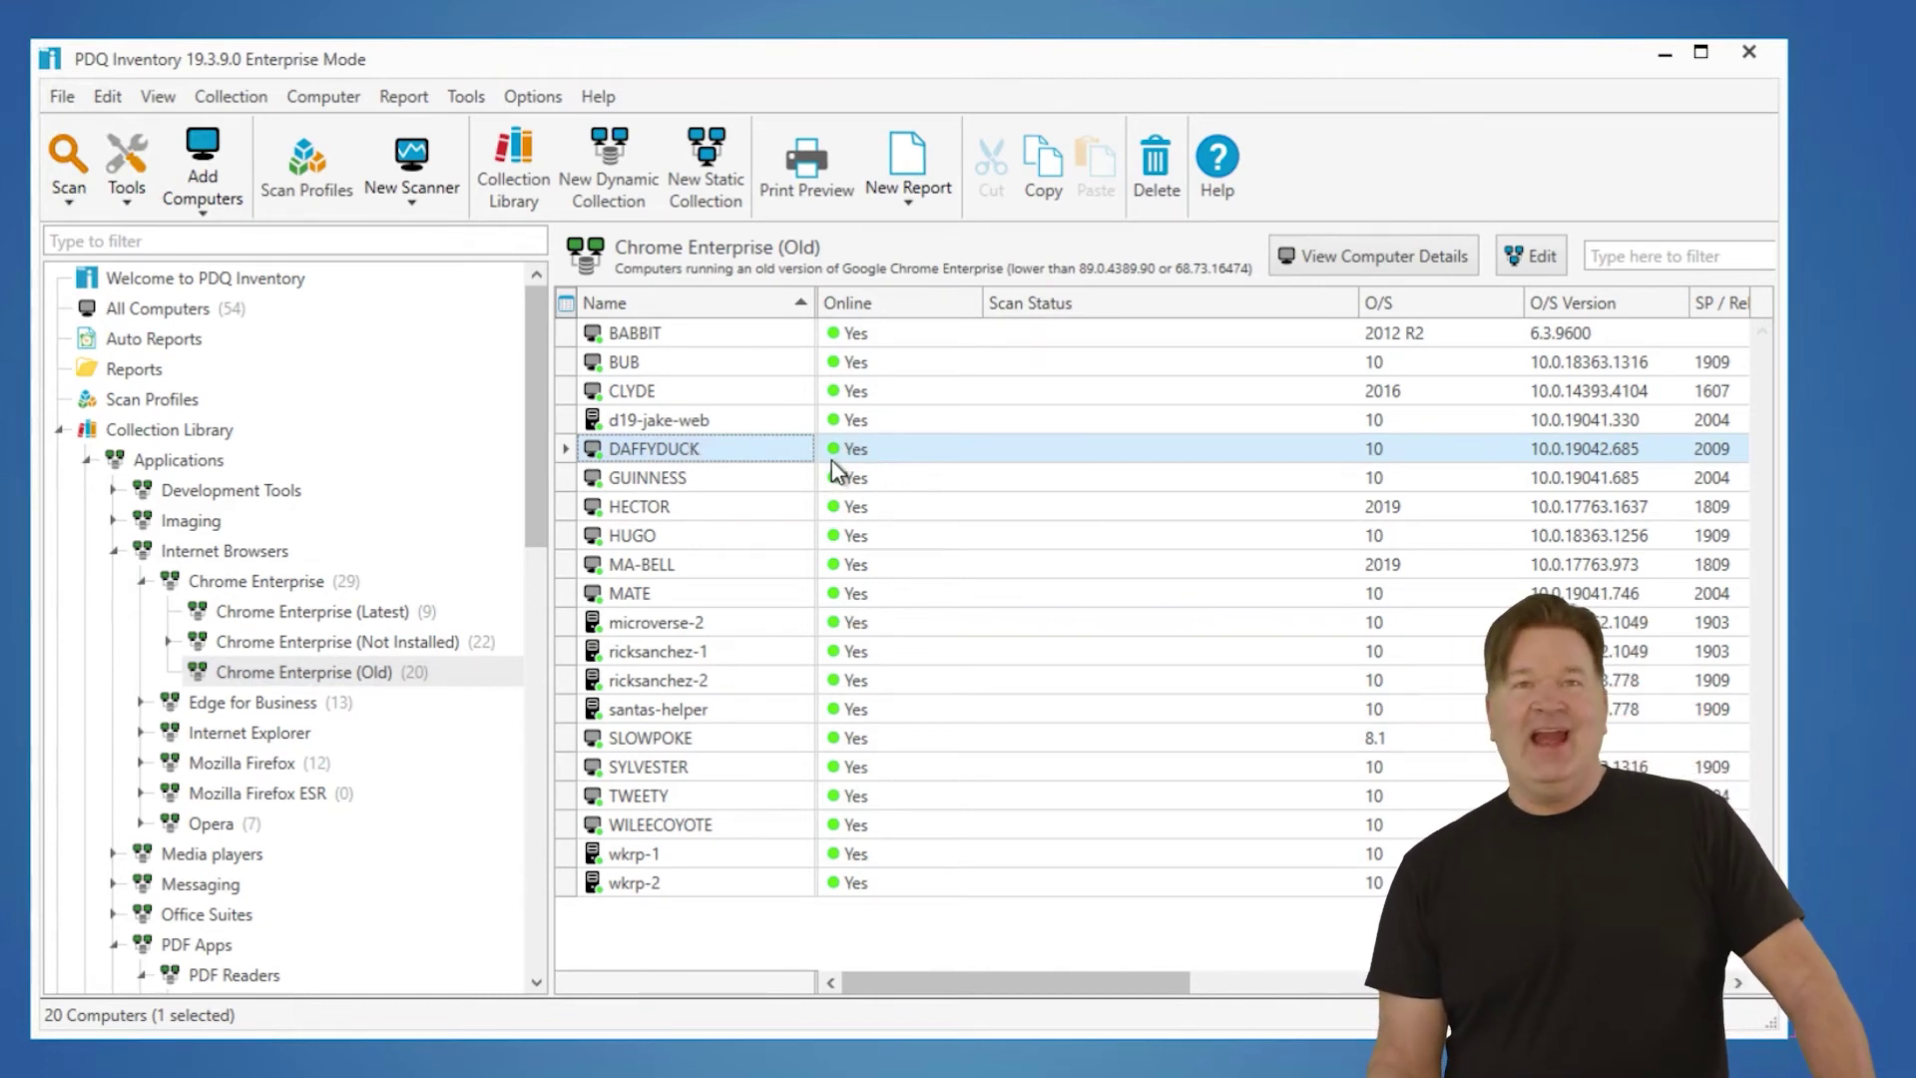
# Open PDQ Inventory's Preferences at the Network page, showing Auto Heartbeat every 300 seconds.
pyautogui.click(533, 96)
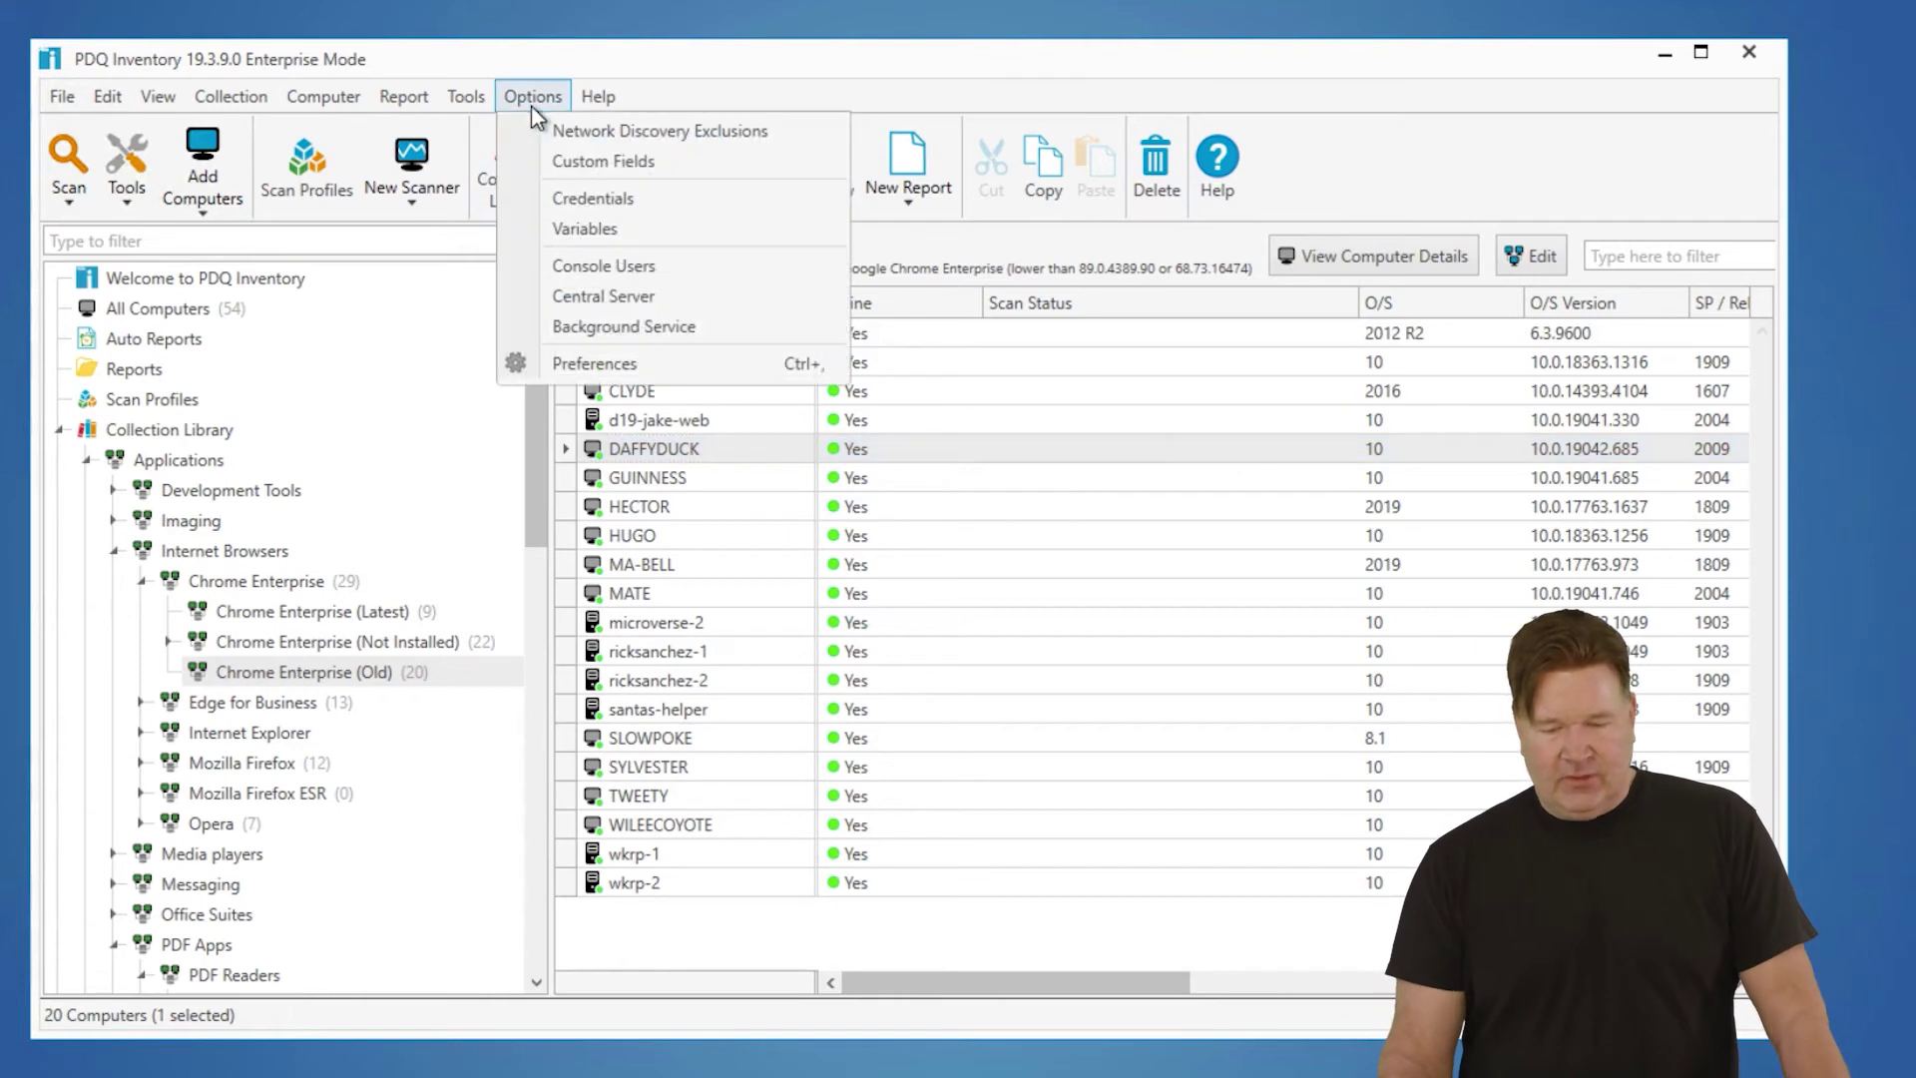
pyautogui.click(562, 363)
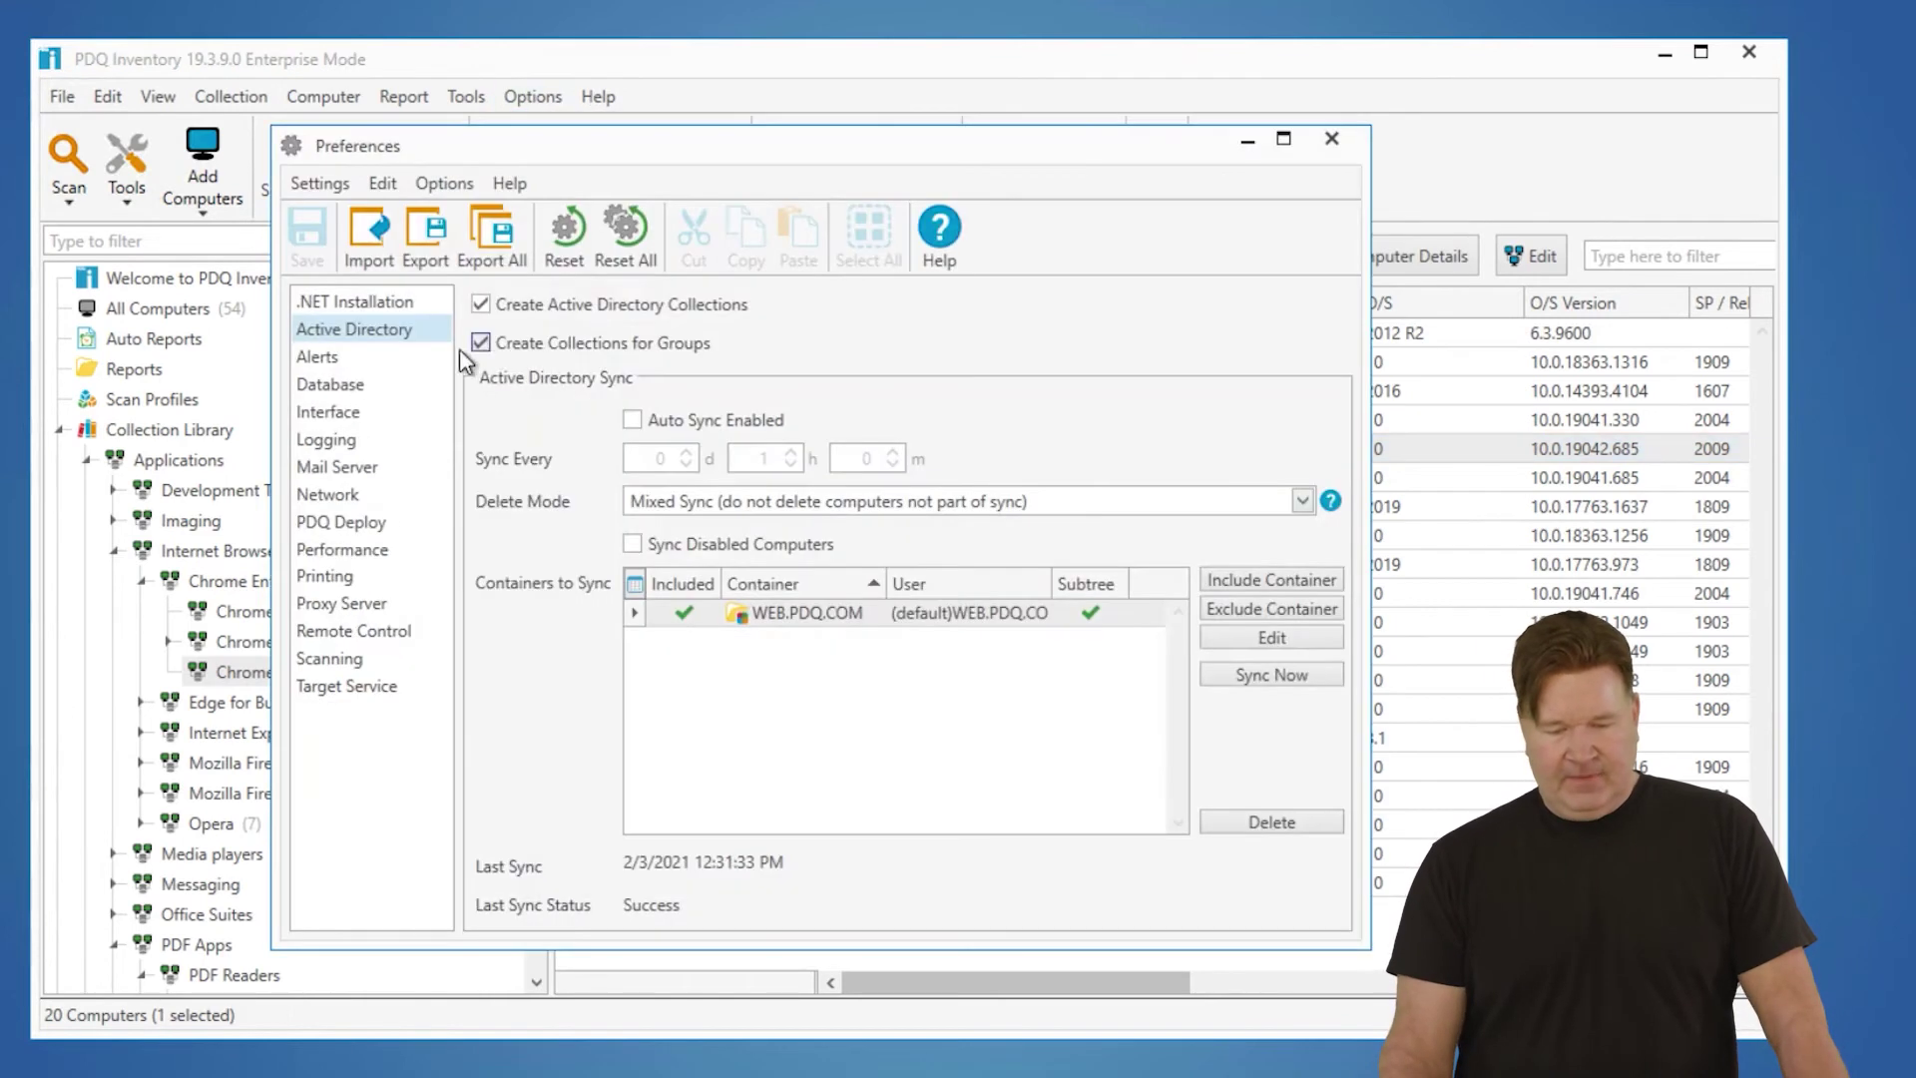
pyautogui.click(335, 497)
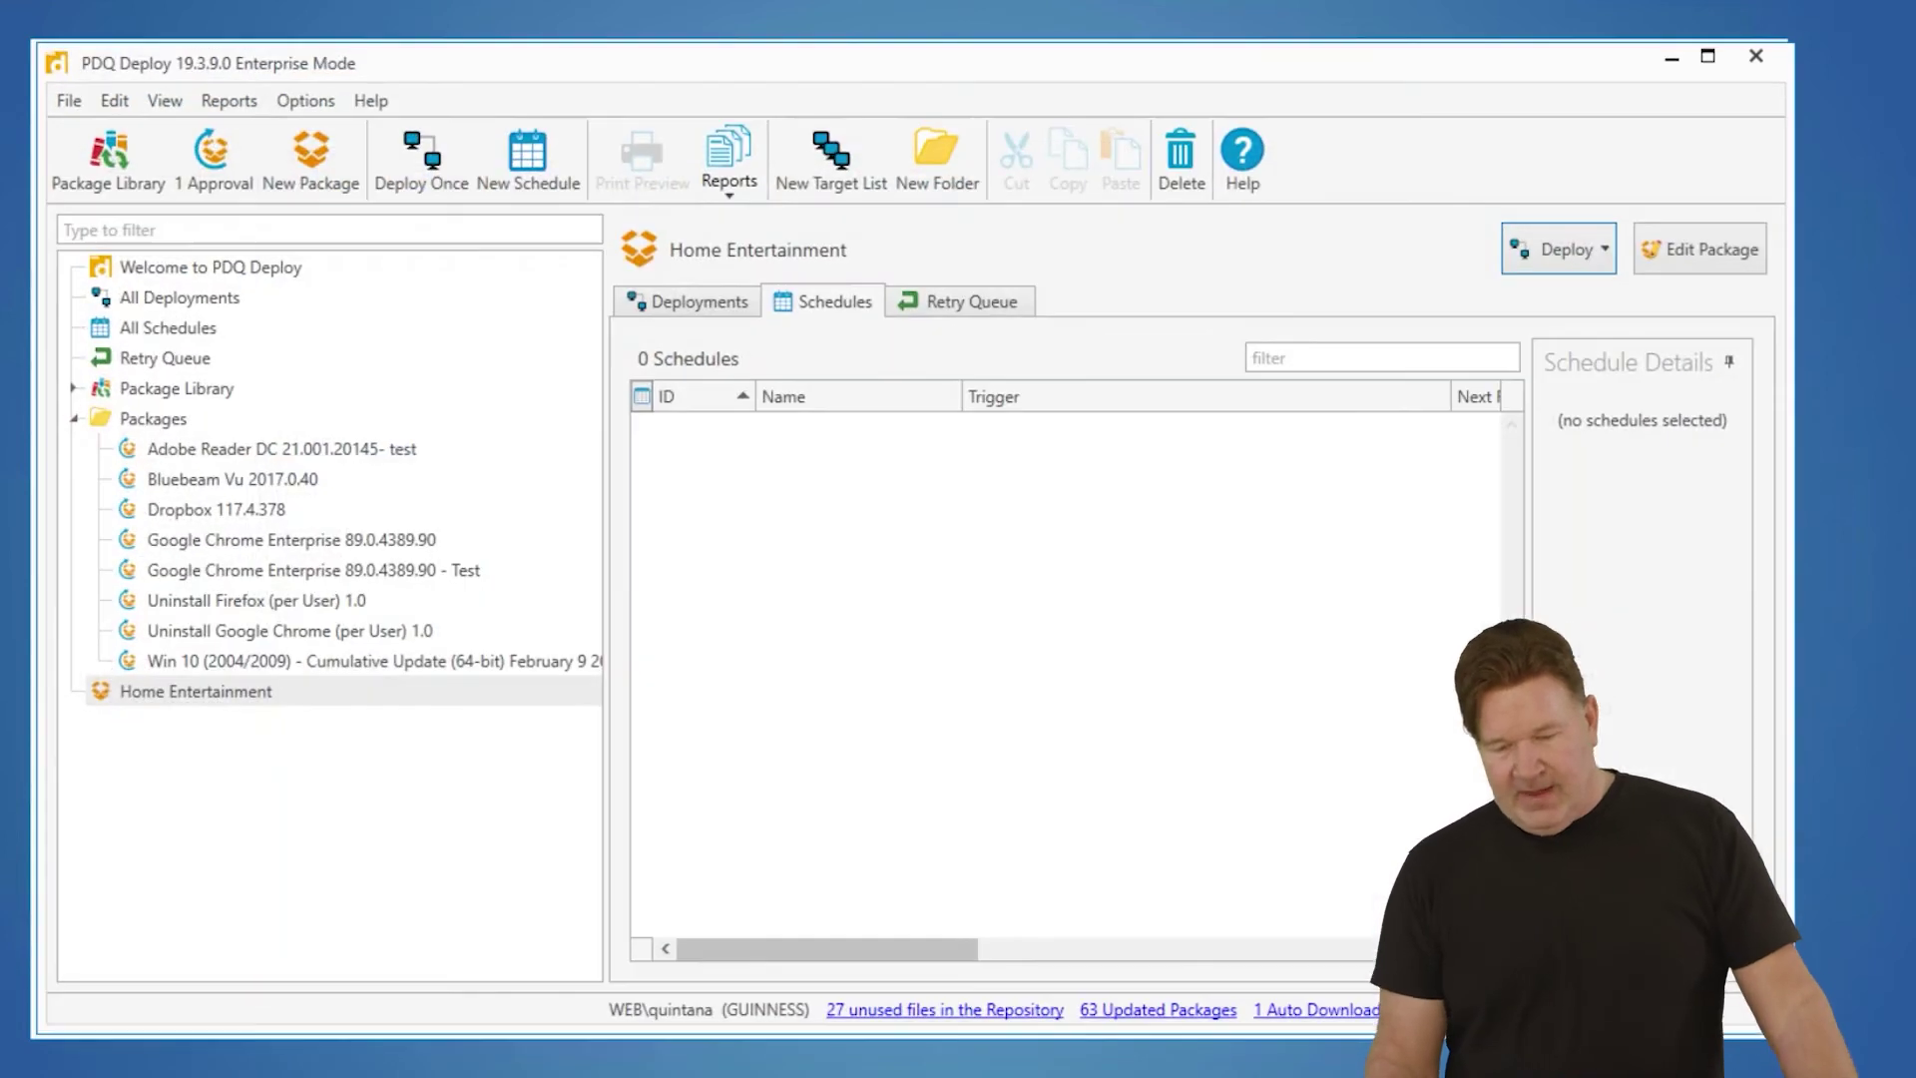
# Add a heartbeat trigger starting March 21, 2021 to schedule 19 - Chrome on the Chrome Enterprise package.
pyautogui.click(342, 539)
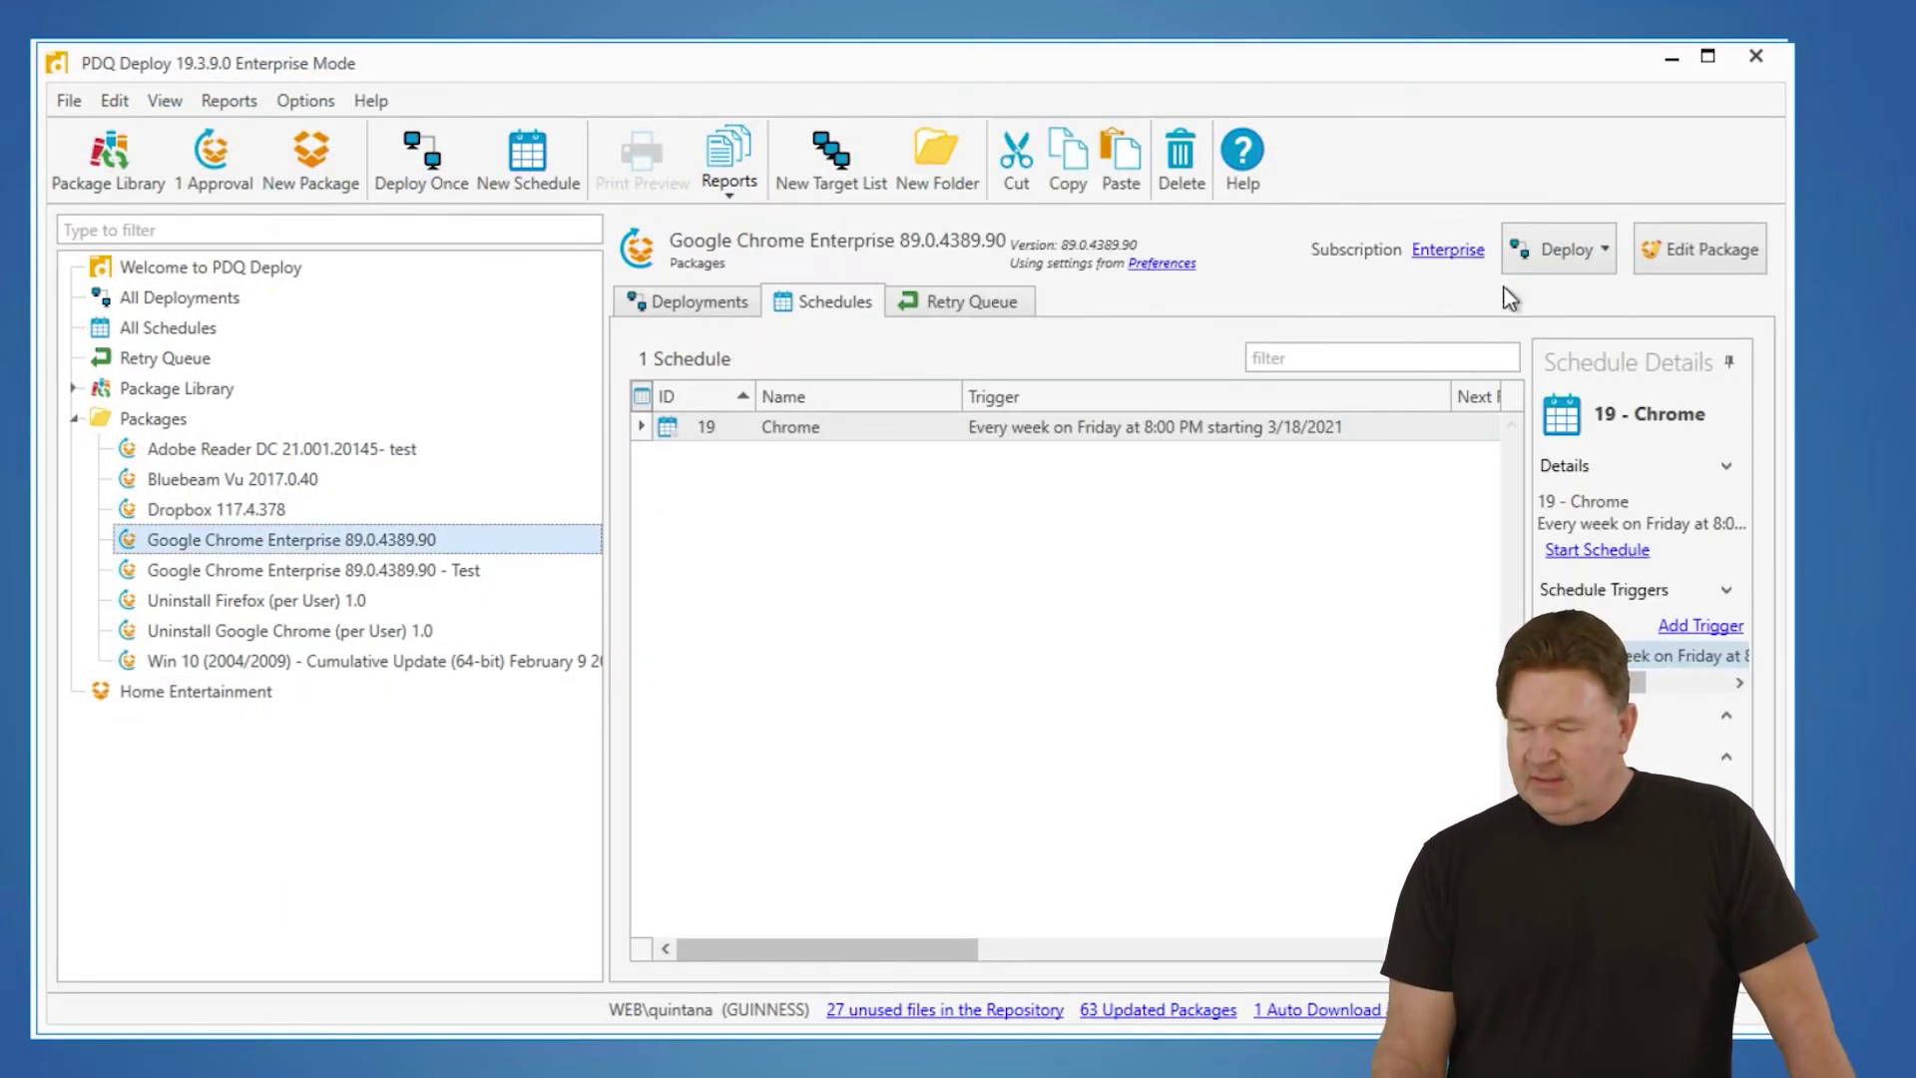
pyautogui.click(882, 423)
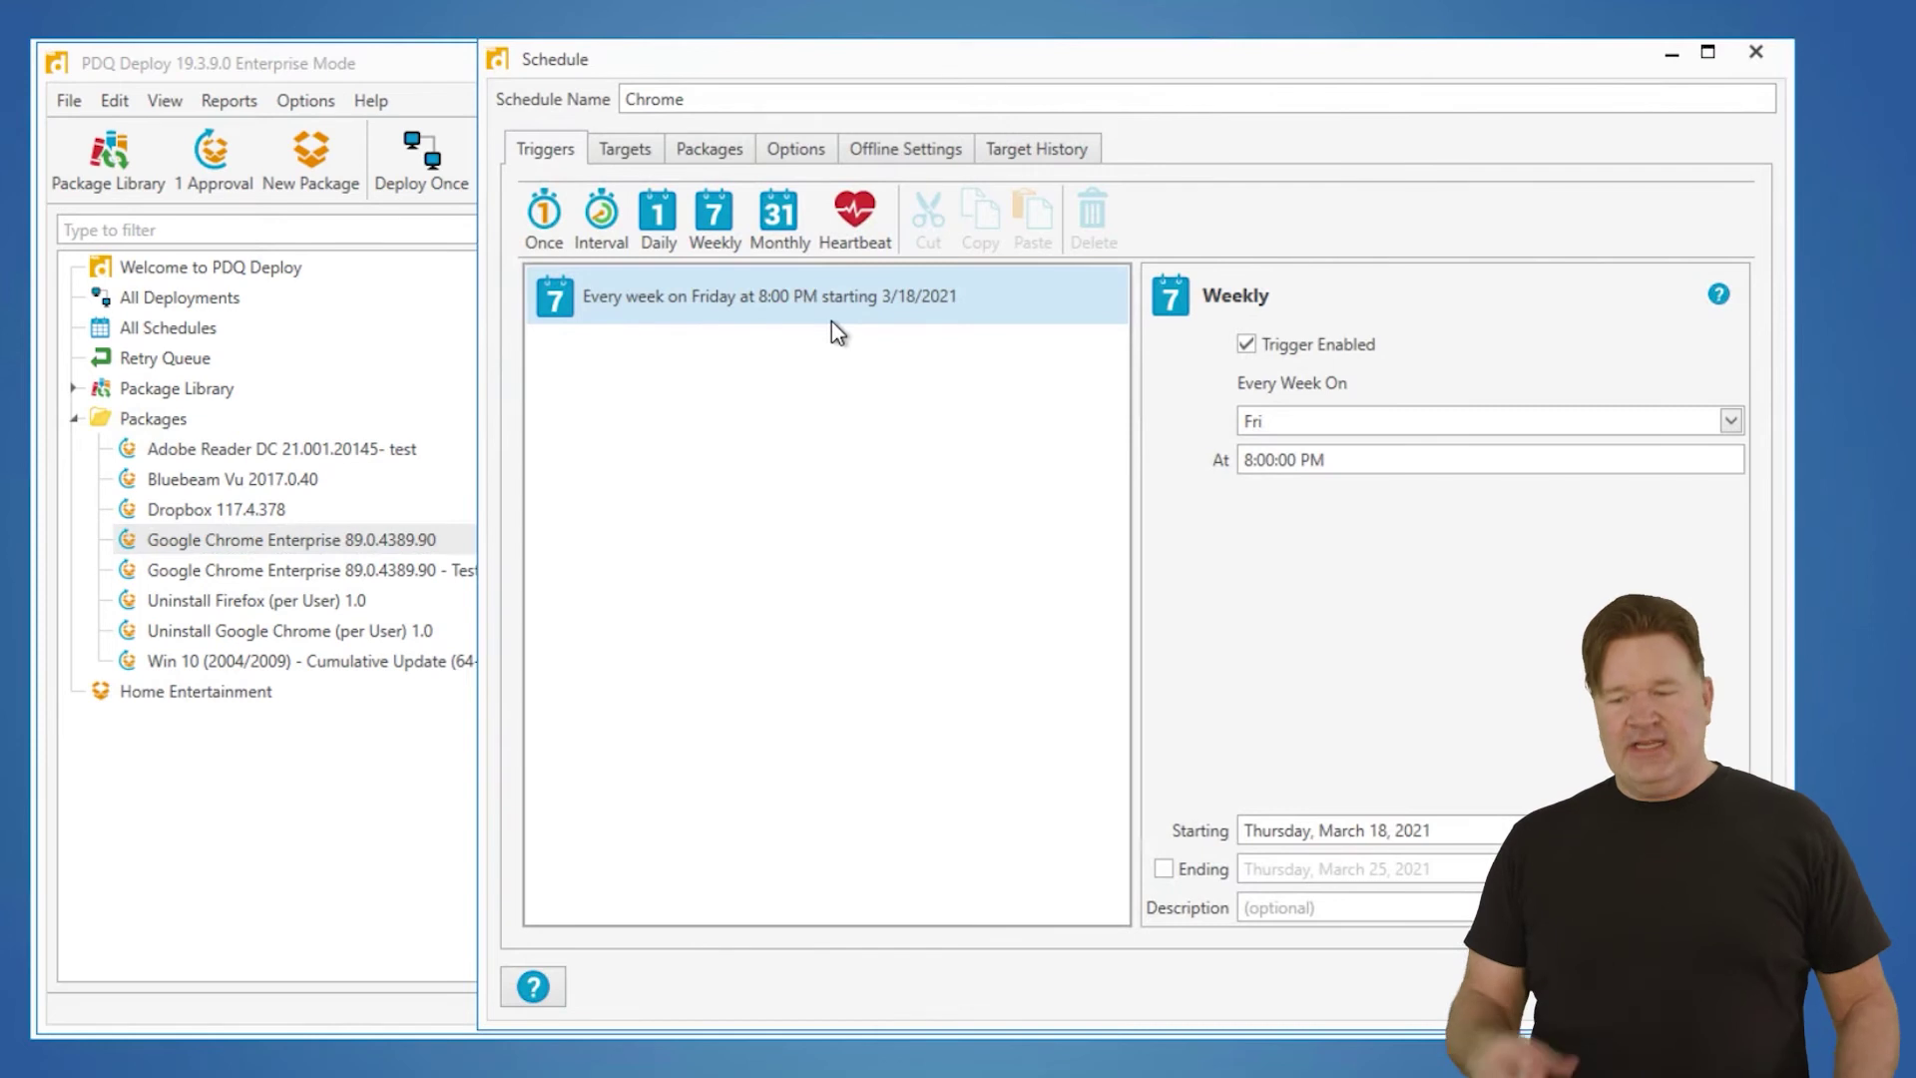
pyautogui.click(872, 190)
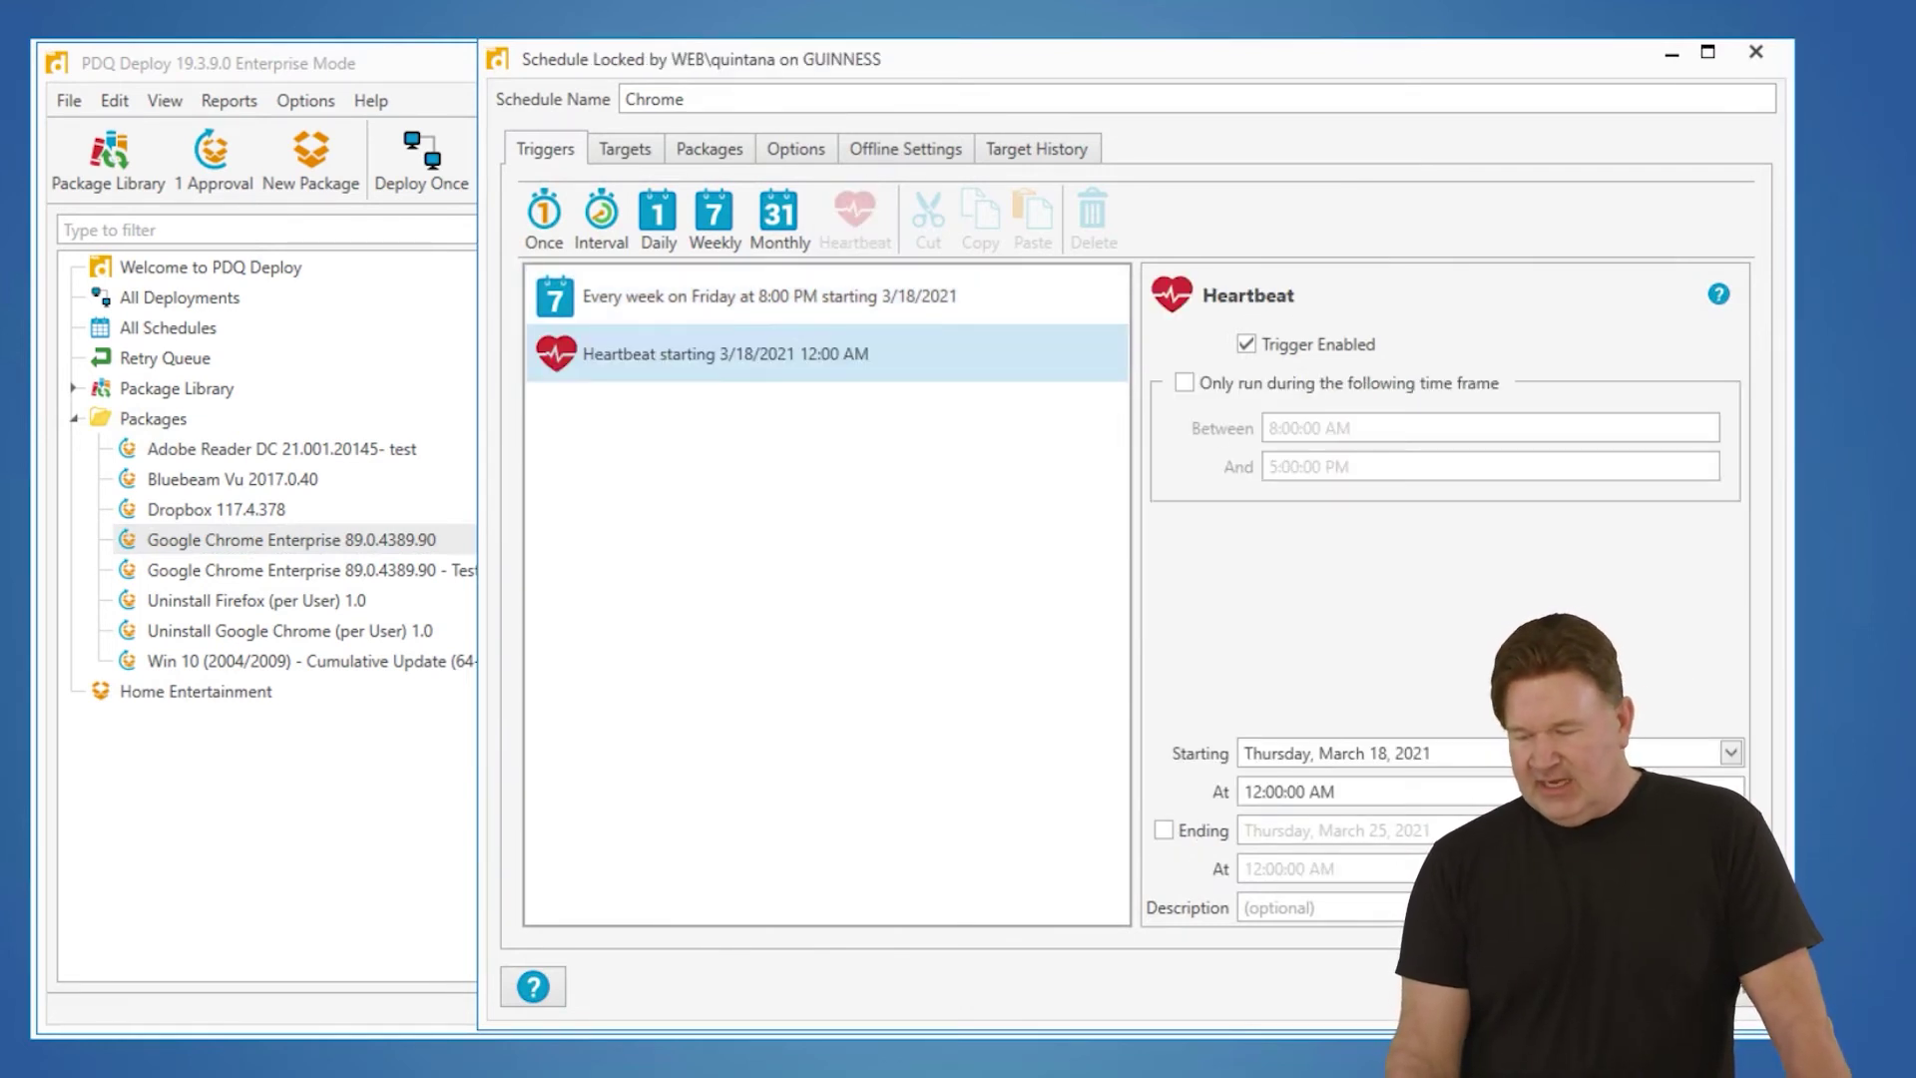
pyautogui.click(1732, 753)
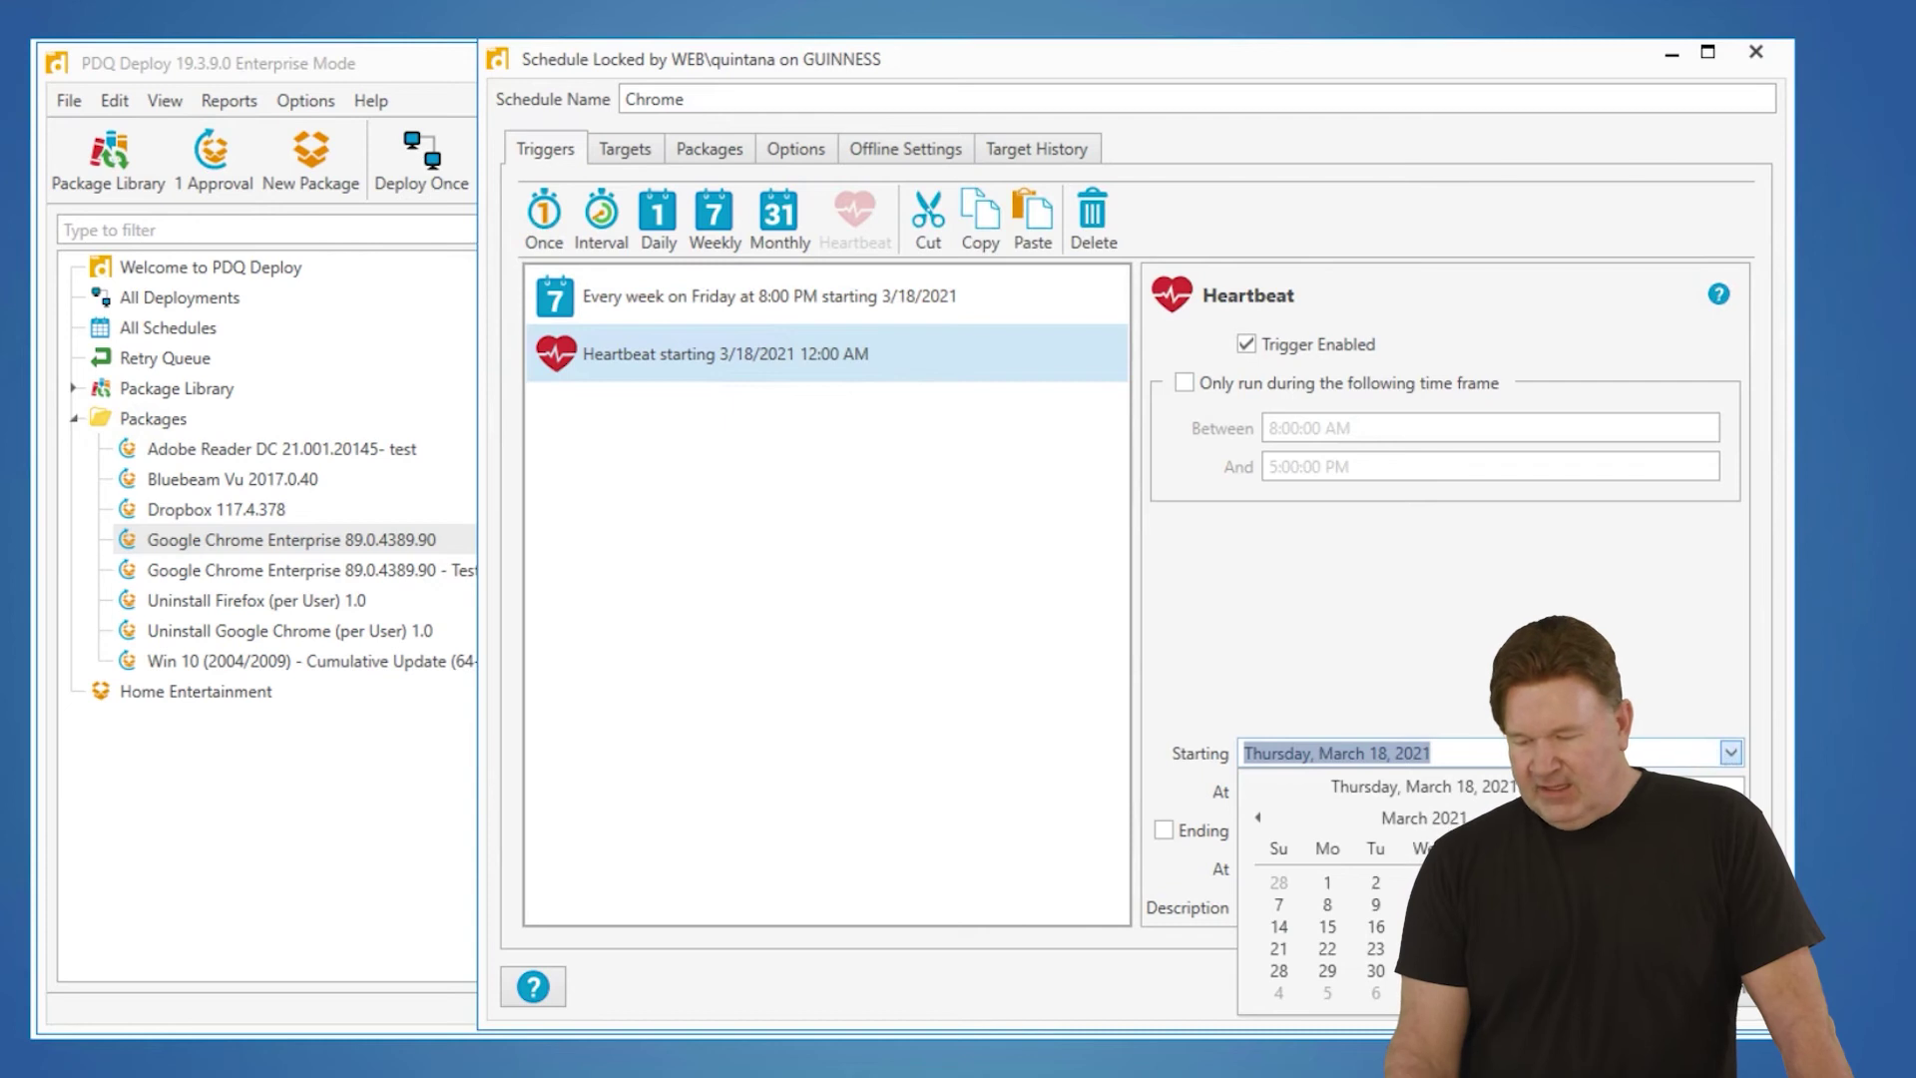
pyautogui.click(1278, 949)
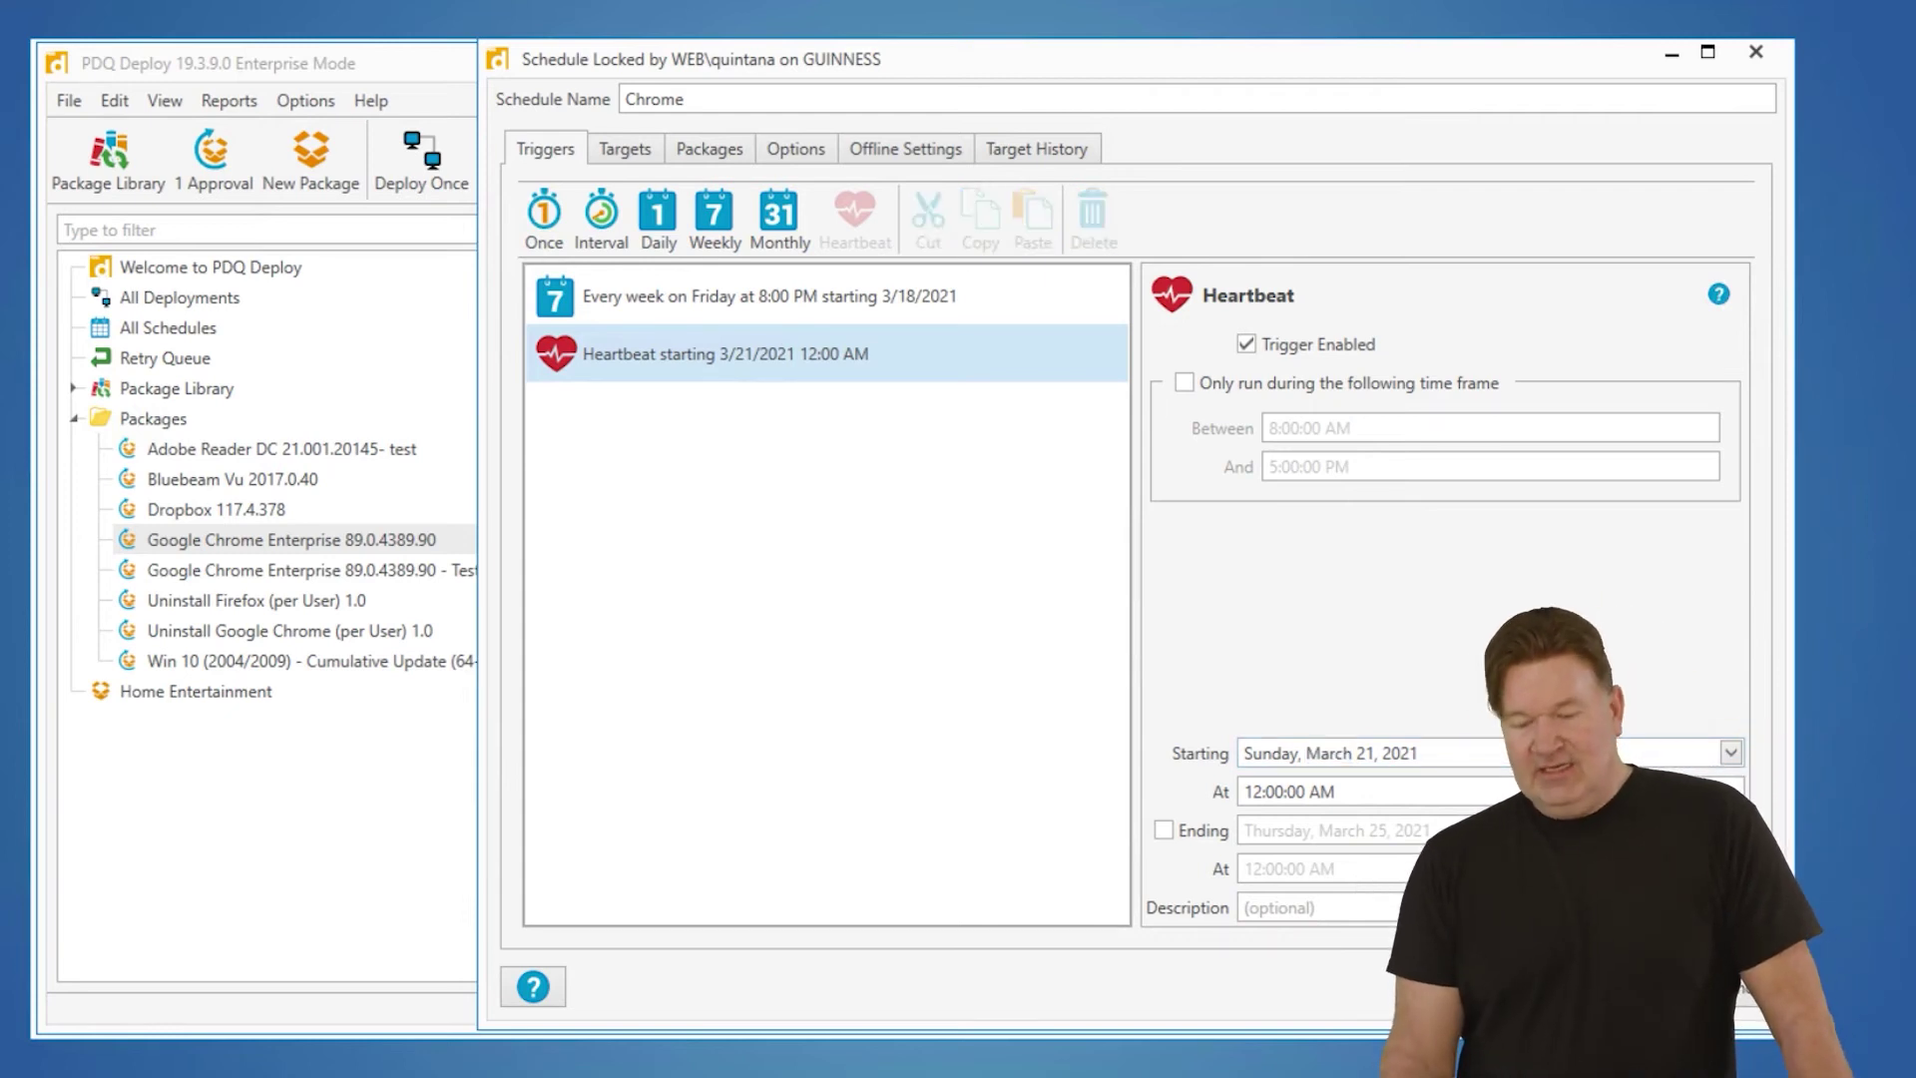
pyautogui.click(1647, 988)
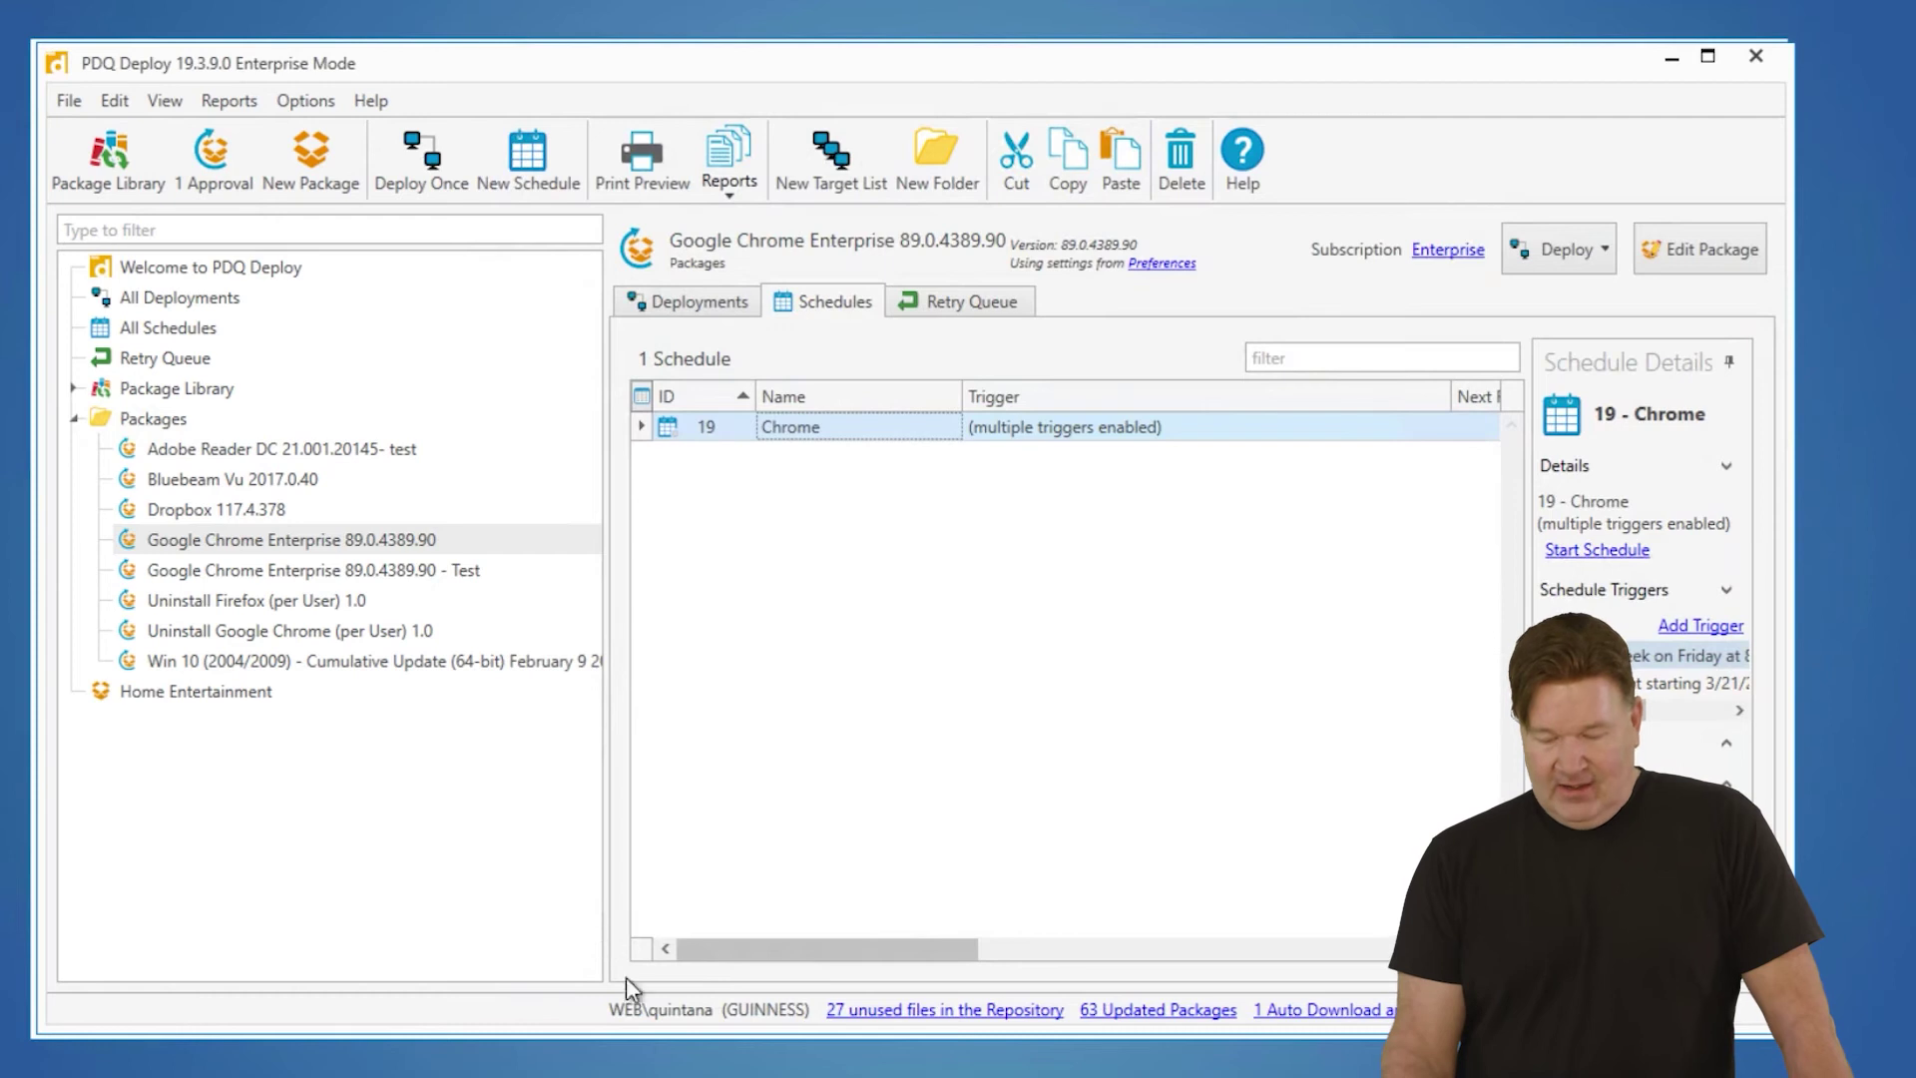
# Bring PDQ Inventory's Chrome Enterprise (Old) collection back to the front.
pyautogui.moveTo(726, 1076)
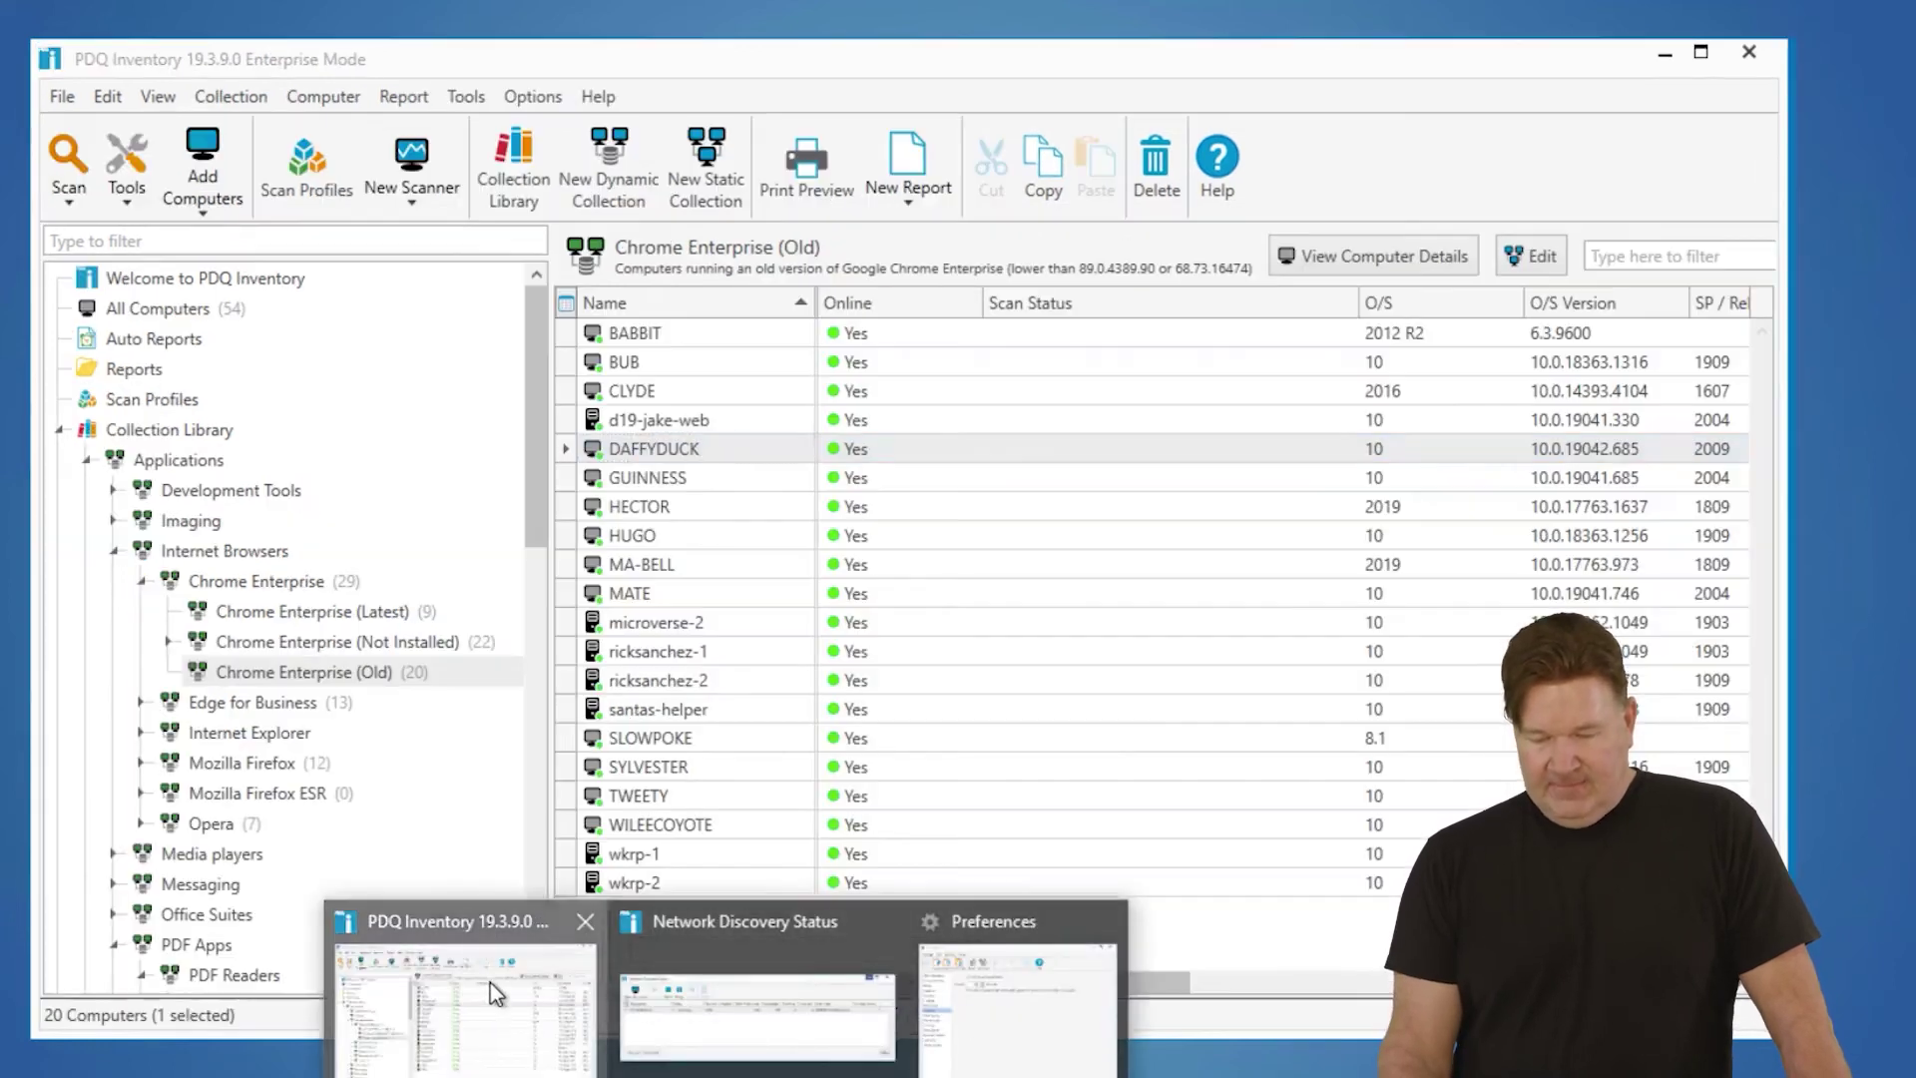
pyautogui.click(489, 982)
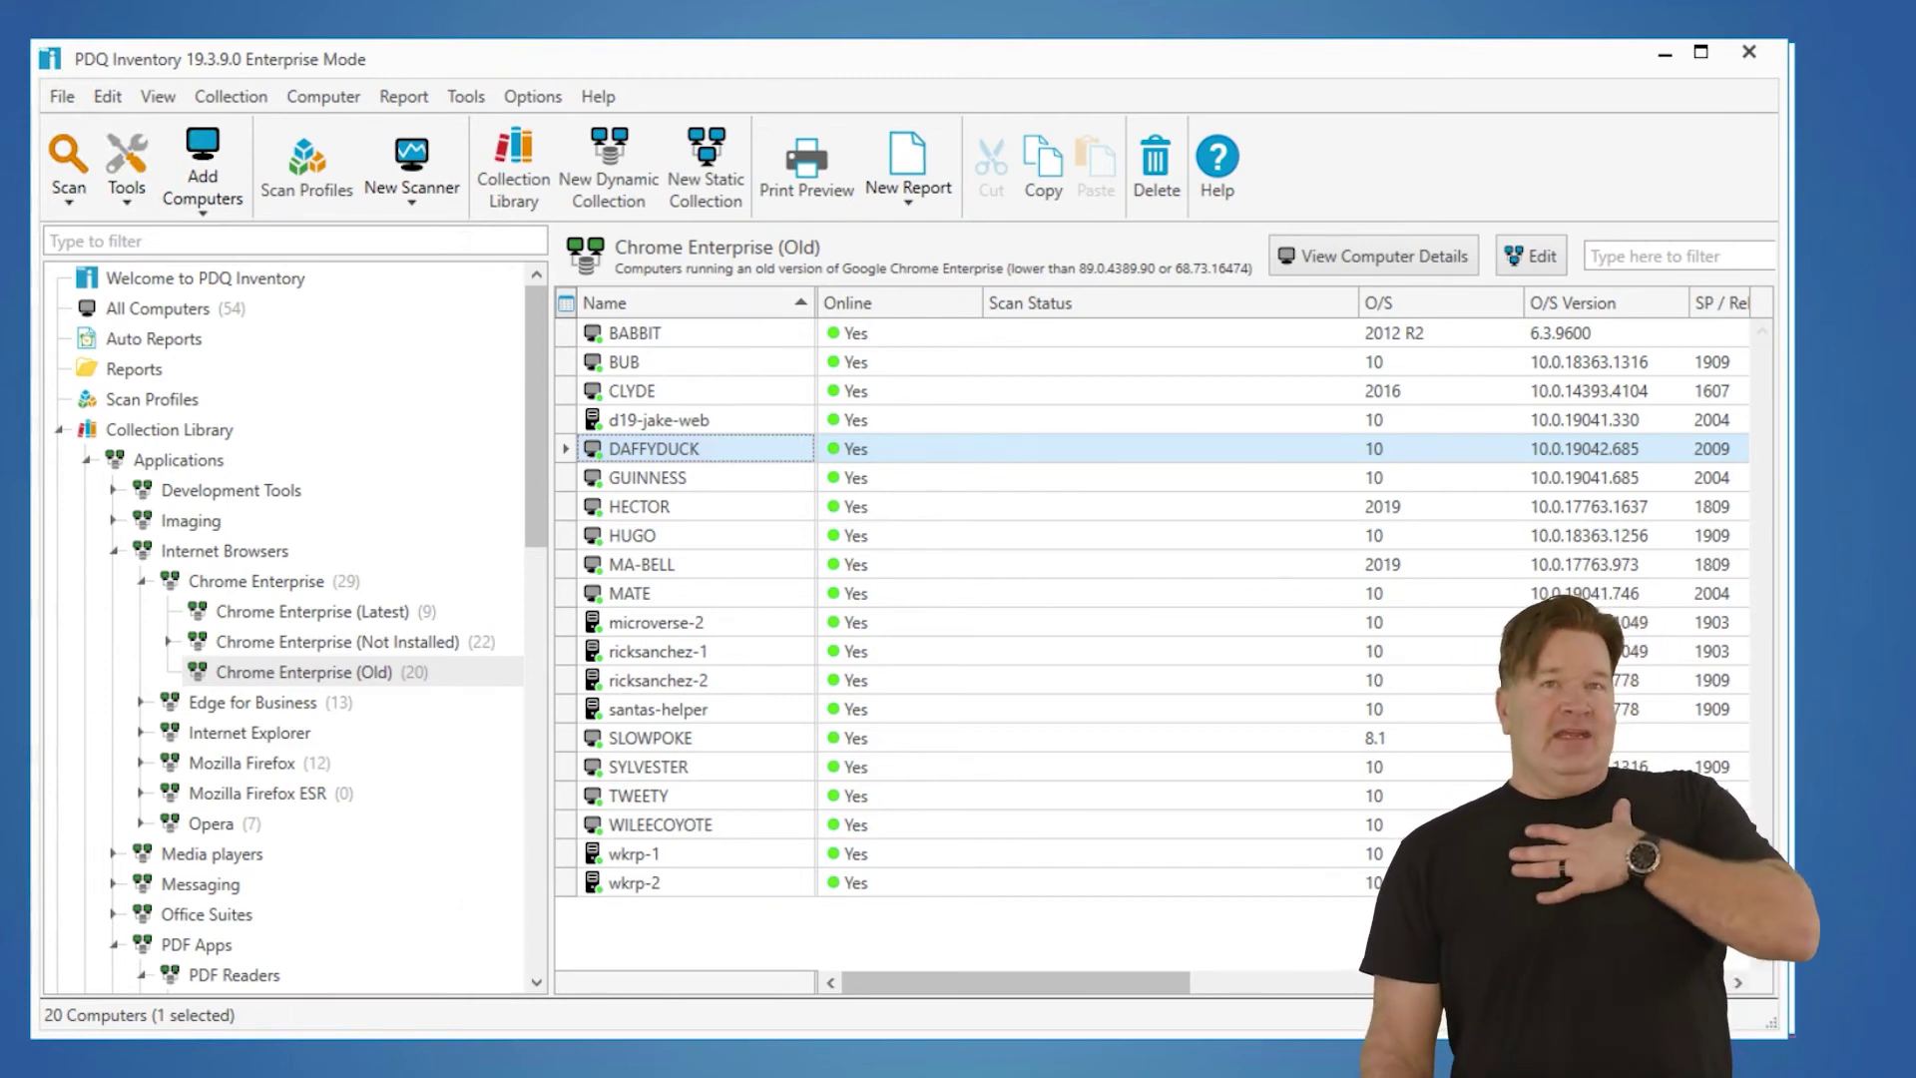
# Skim the pdq.com blog's offline-machine and automation sections in Chrome, then close Chrome.
pyautogui.moveTo(594, 1075)
pyautogui.click(594, 988)
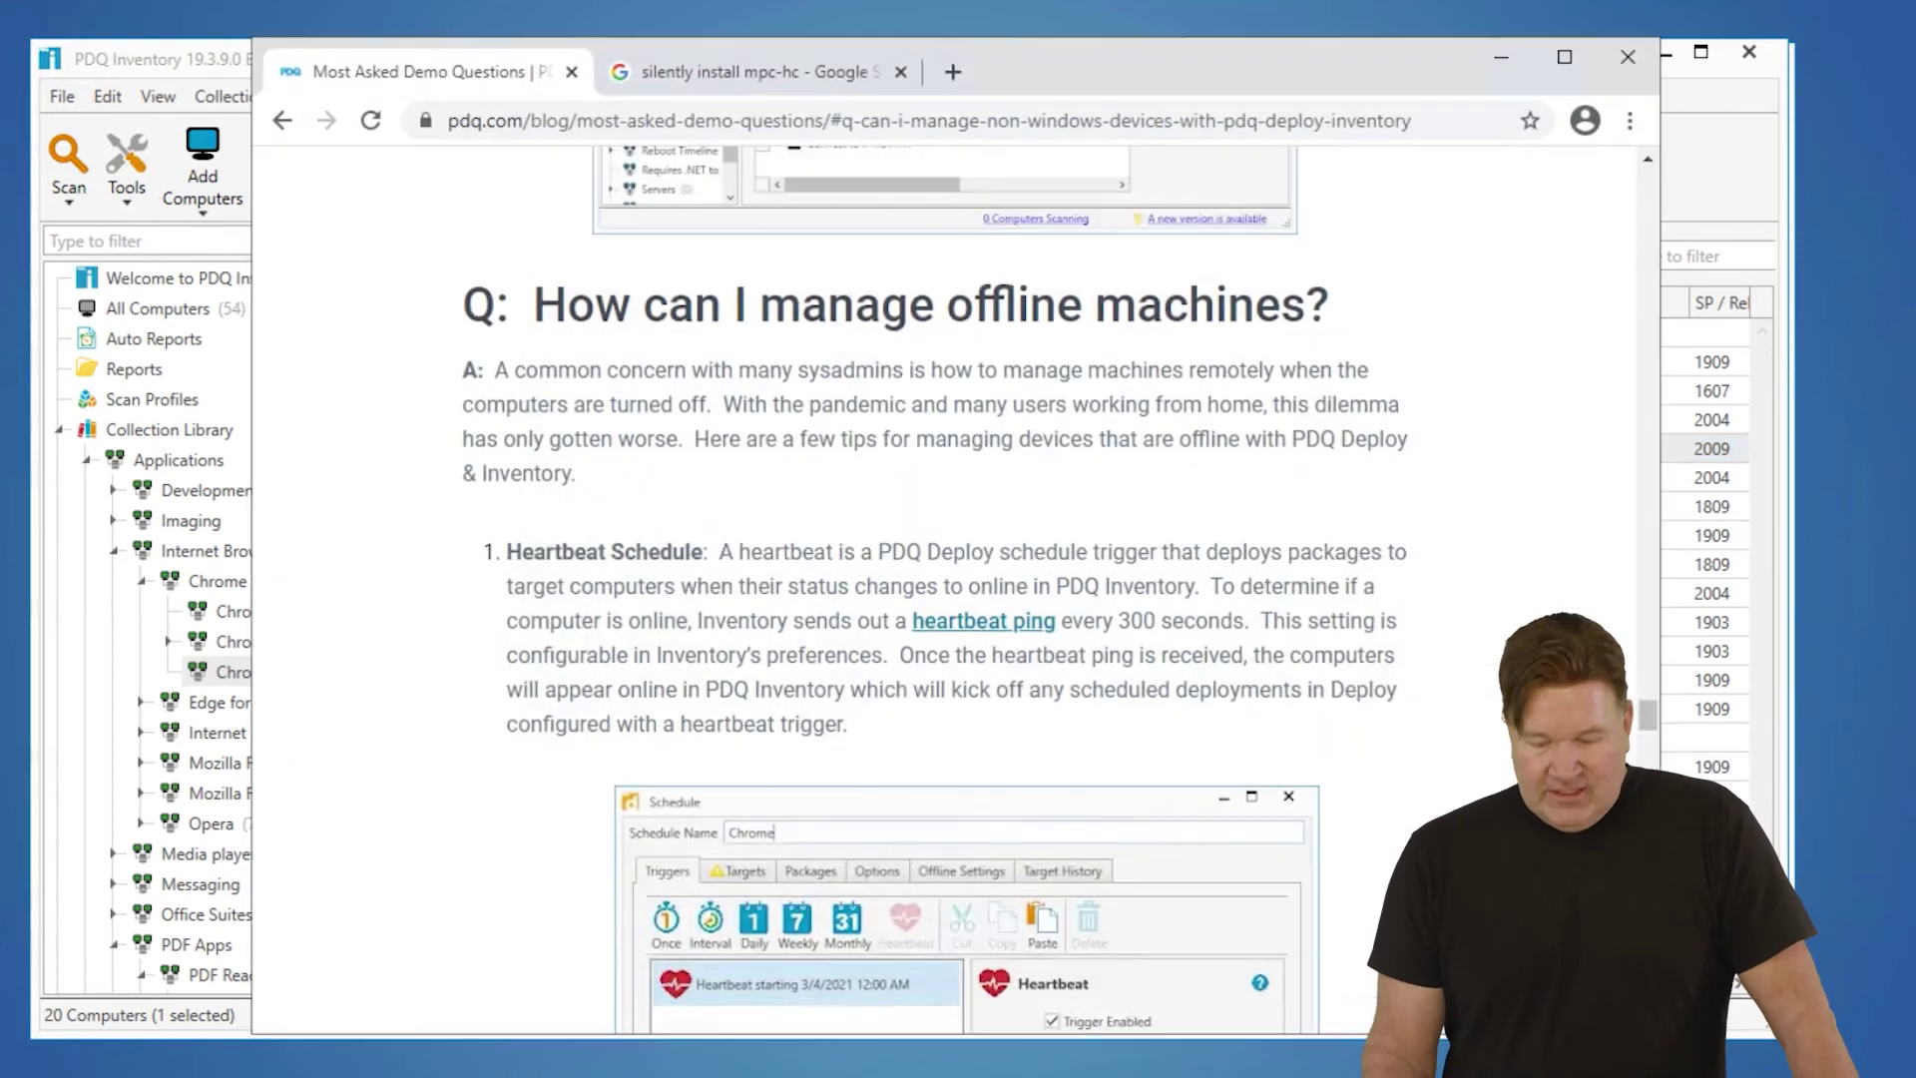
pyautogui.scroll(-15, 1656, 737)
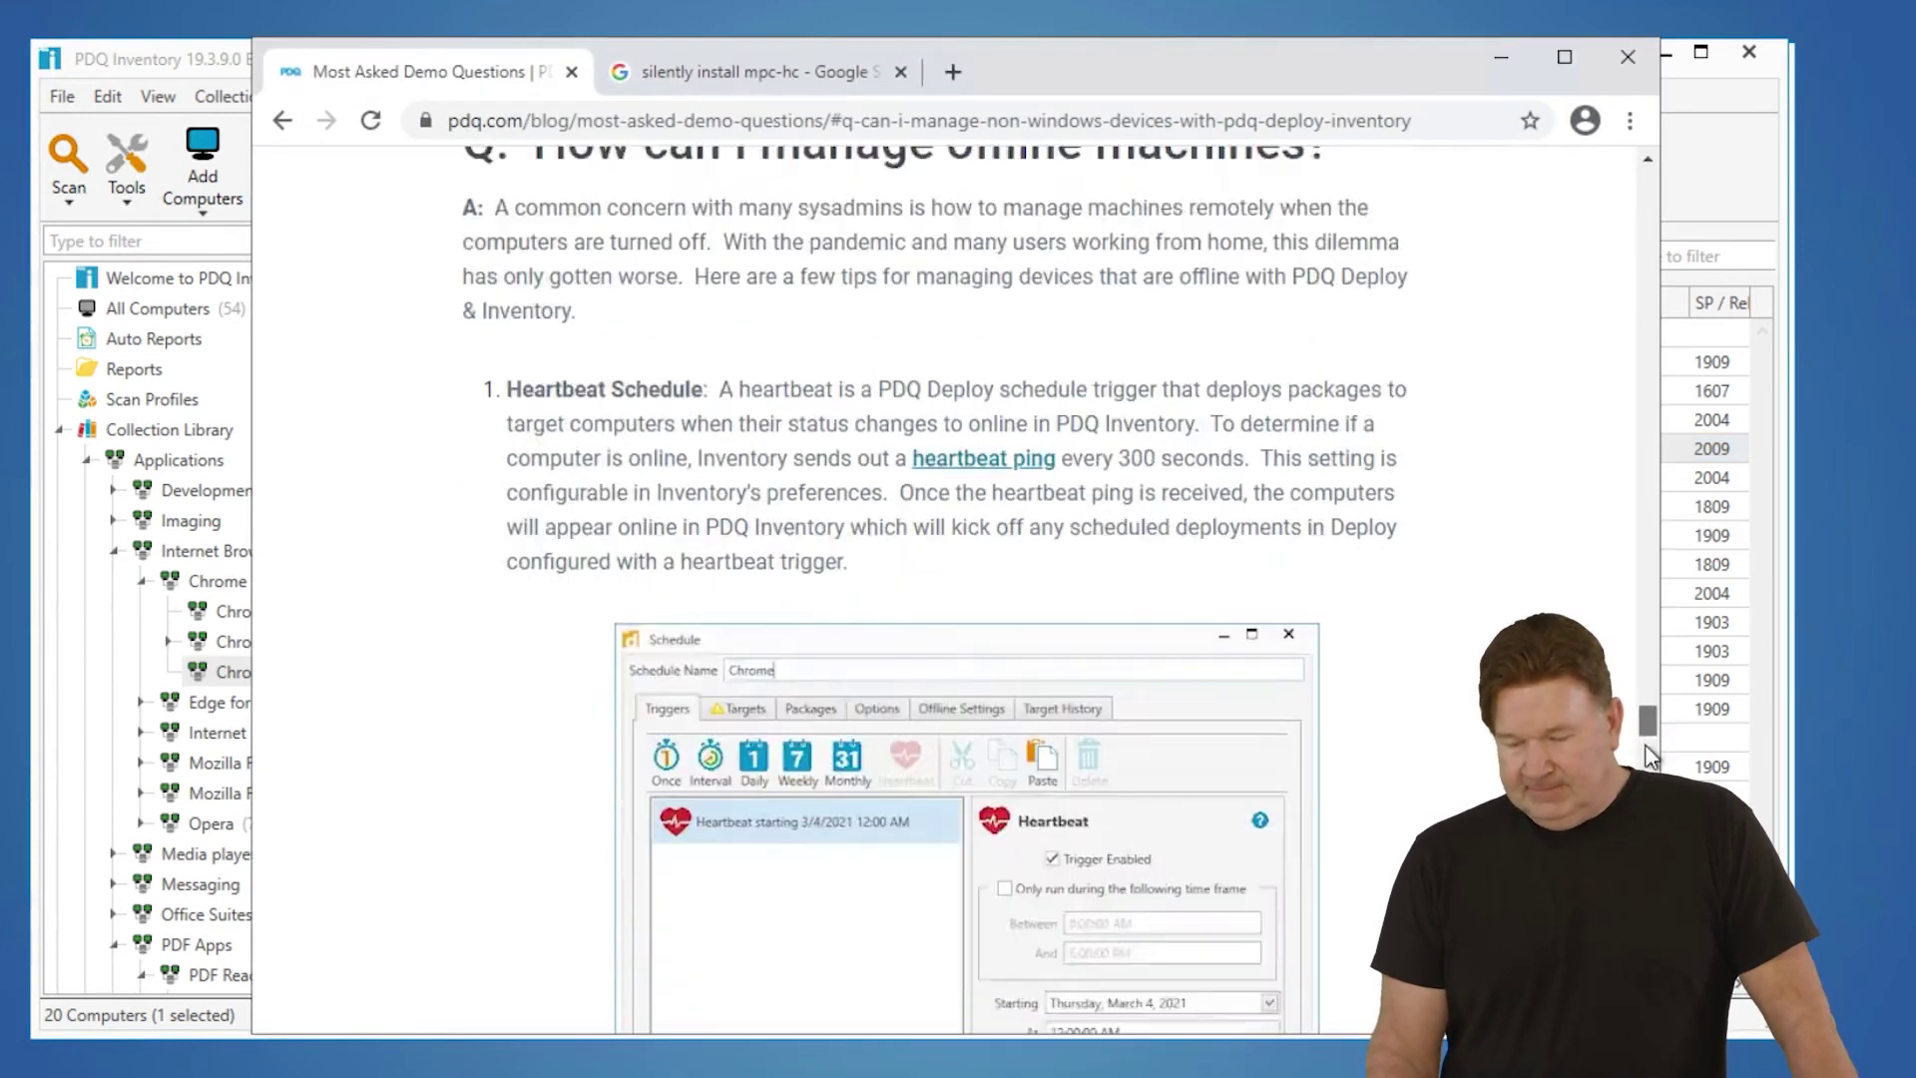
pyautogui.scroll(-5, 1657, 737)
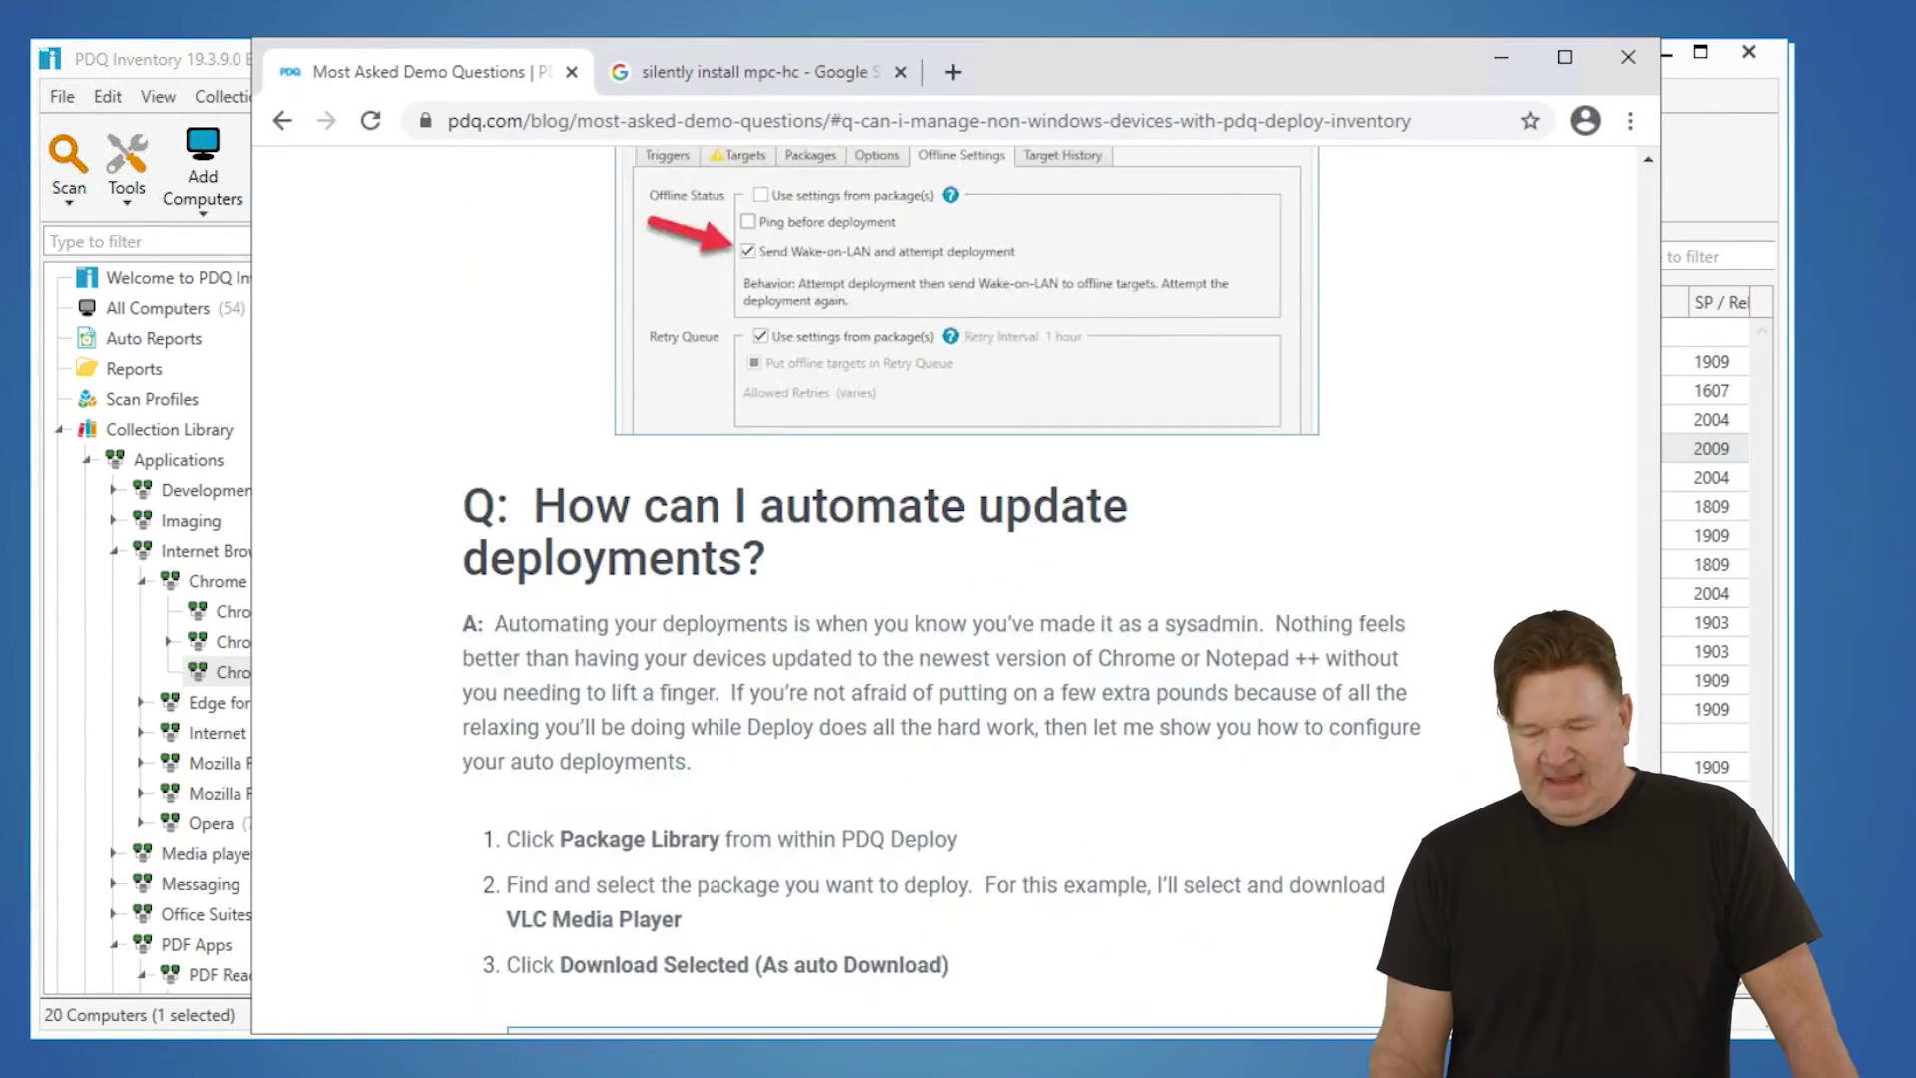
pyautogui.scroll(1, 1656, 737)
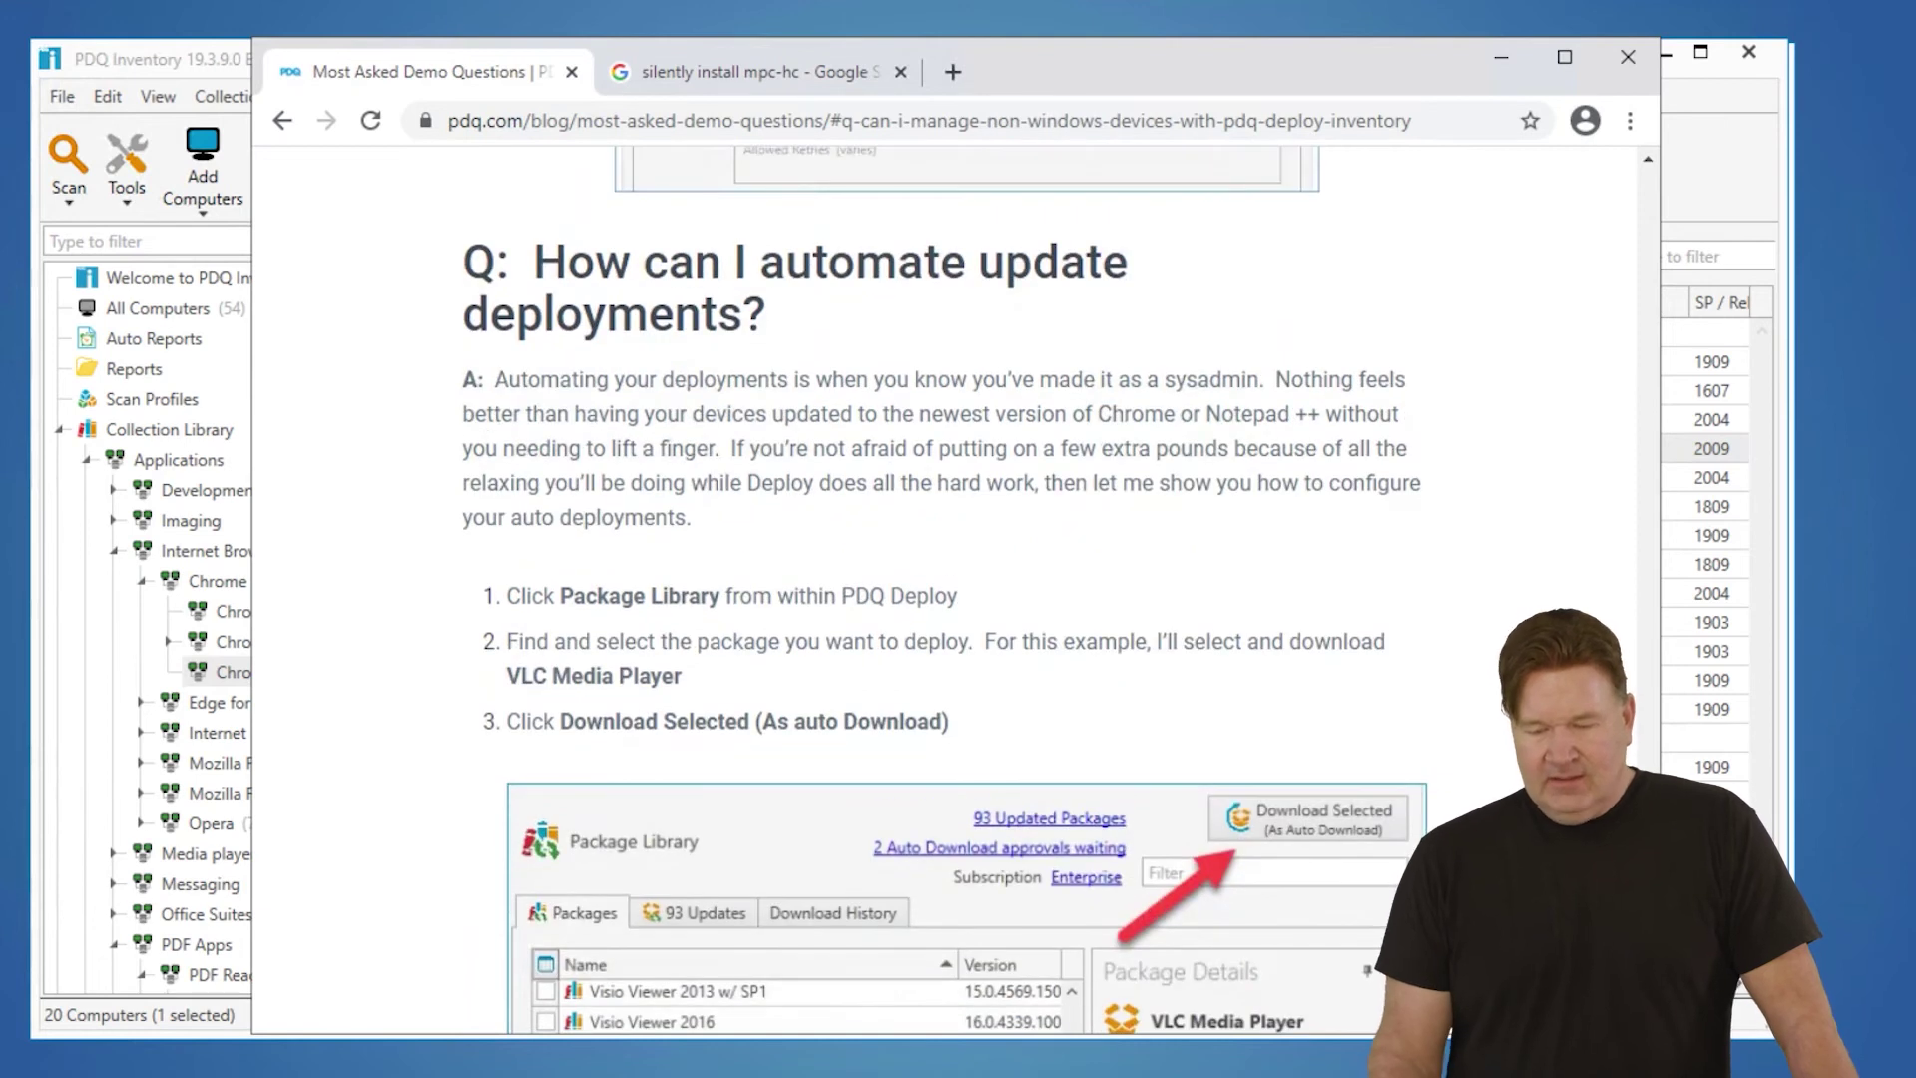
pyautogui.click(1628, 58)
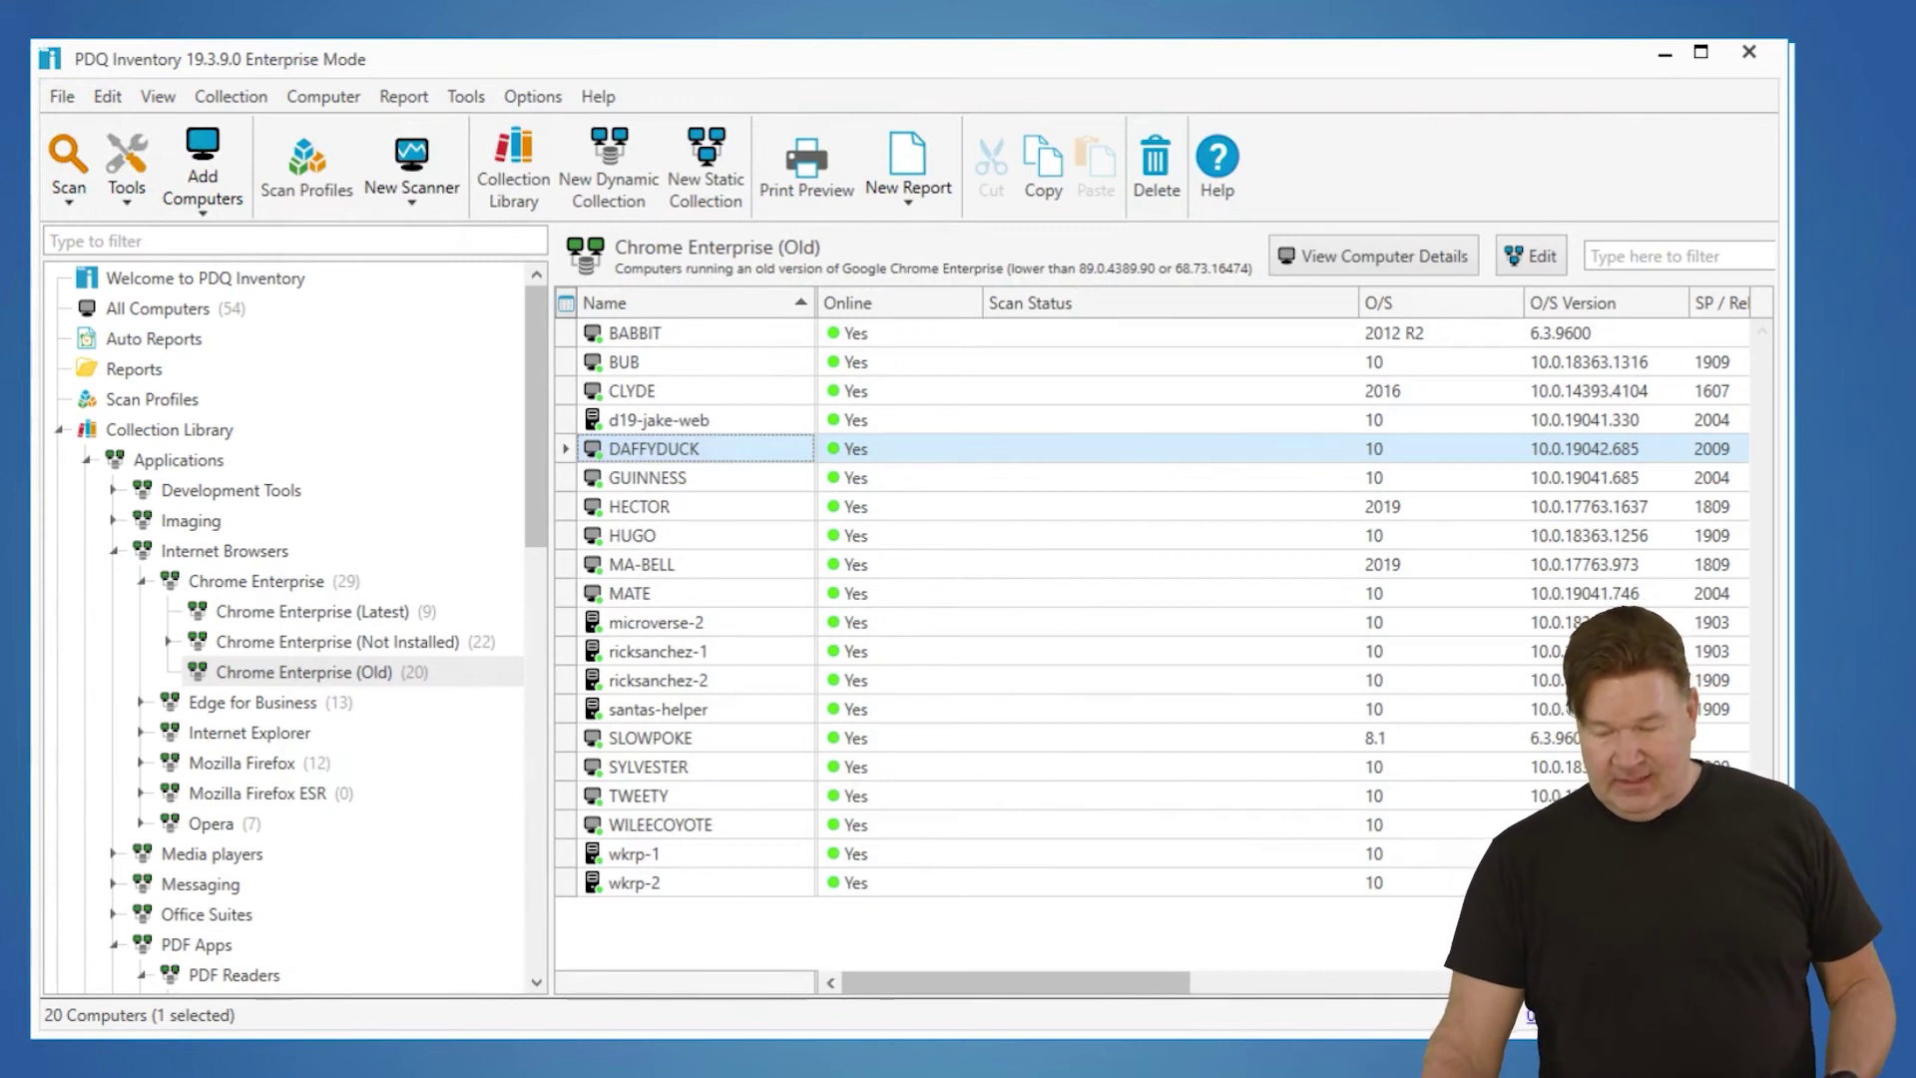
# Start a Deploy Once of the Chrome package, review PDQ Inventory collection targets, then cancel.
pyautogui.hotkey('alt', 'Tab')
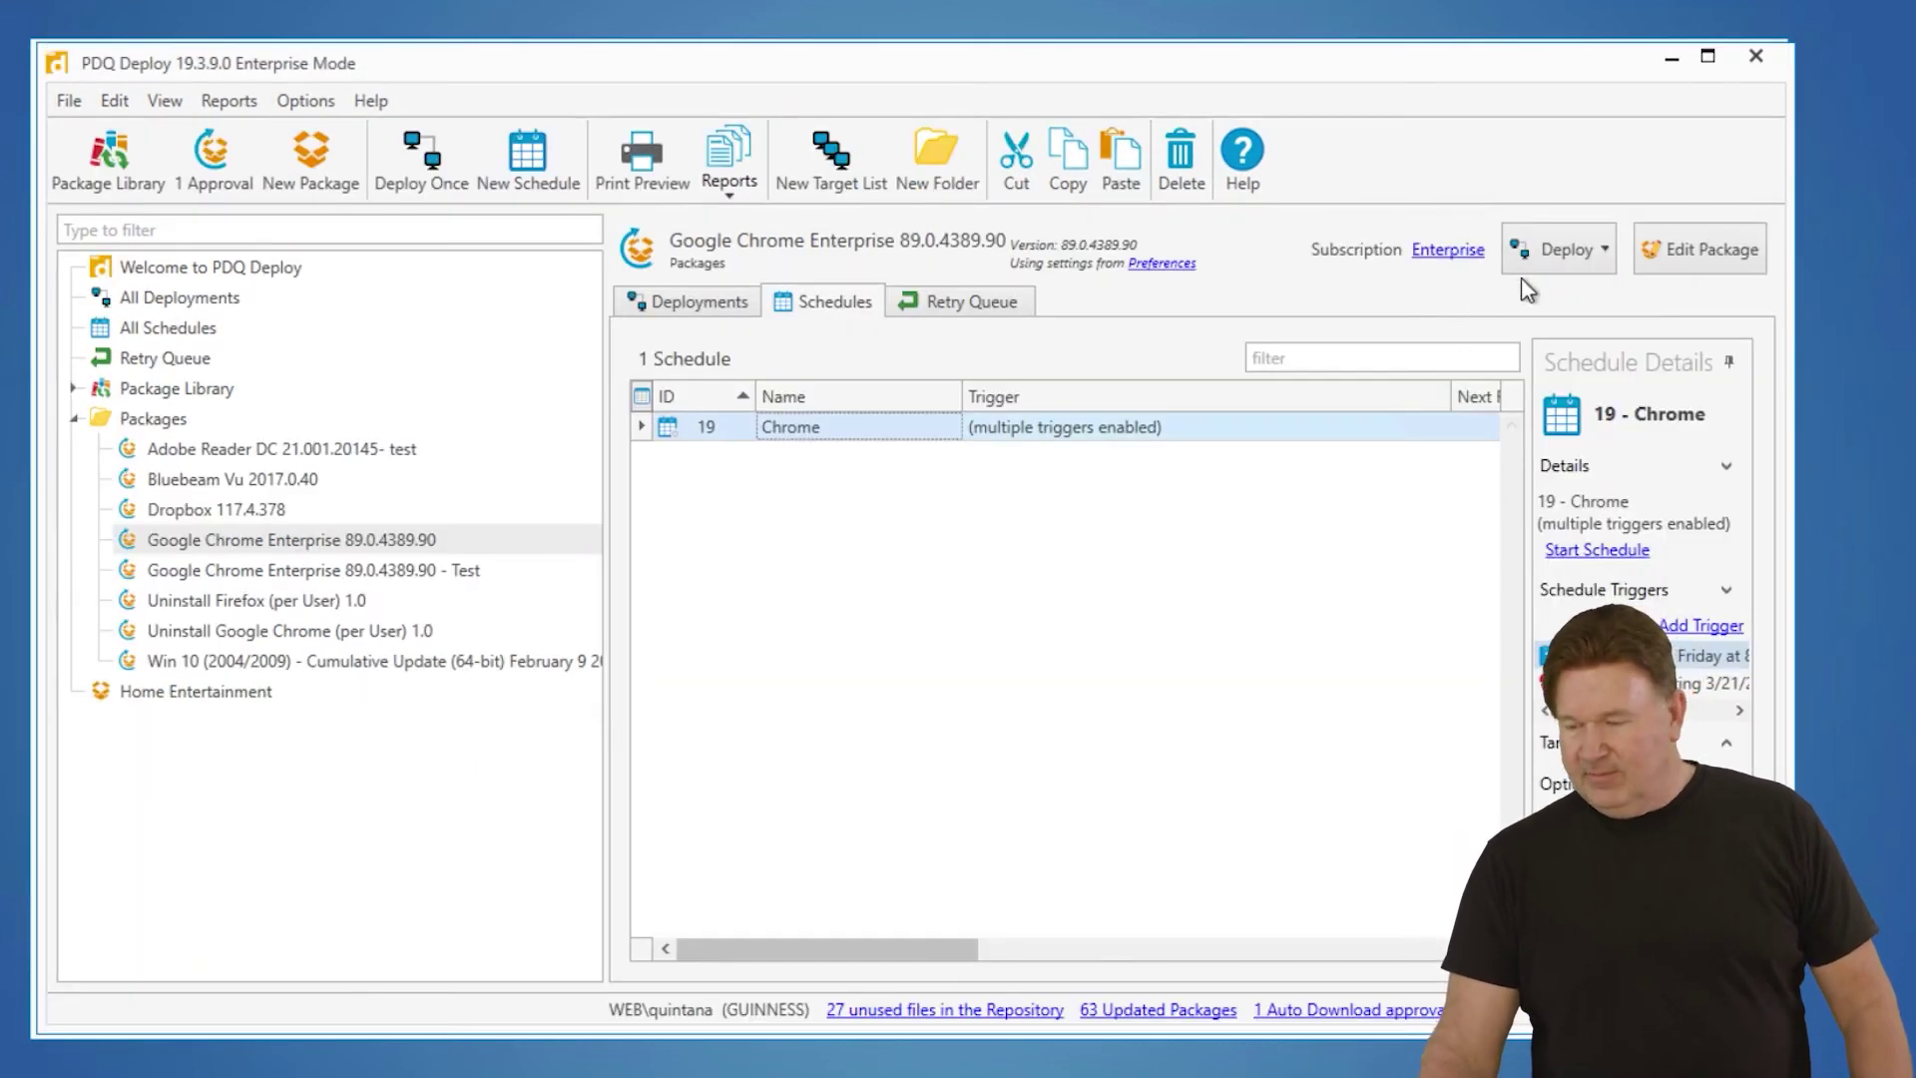
pyautogui.click(1557, 249)
pyautogui.click(1542, 290)
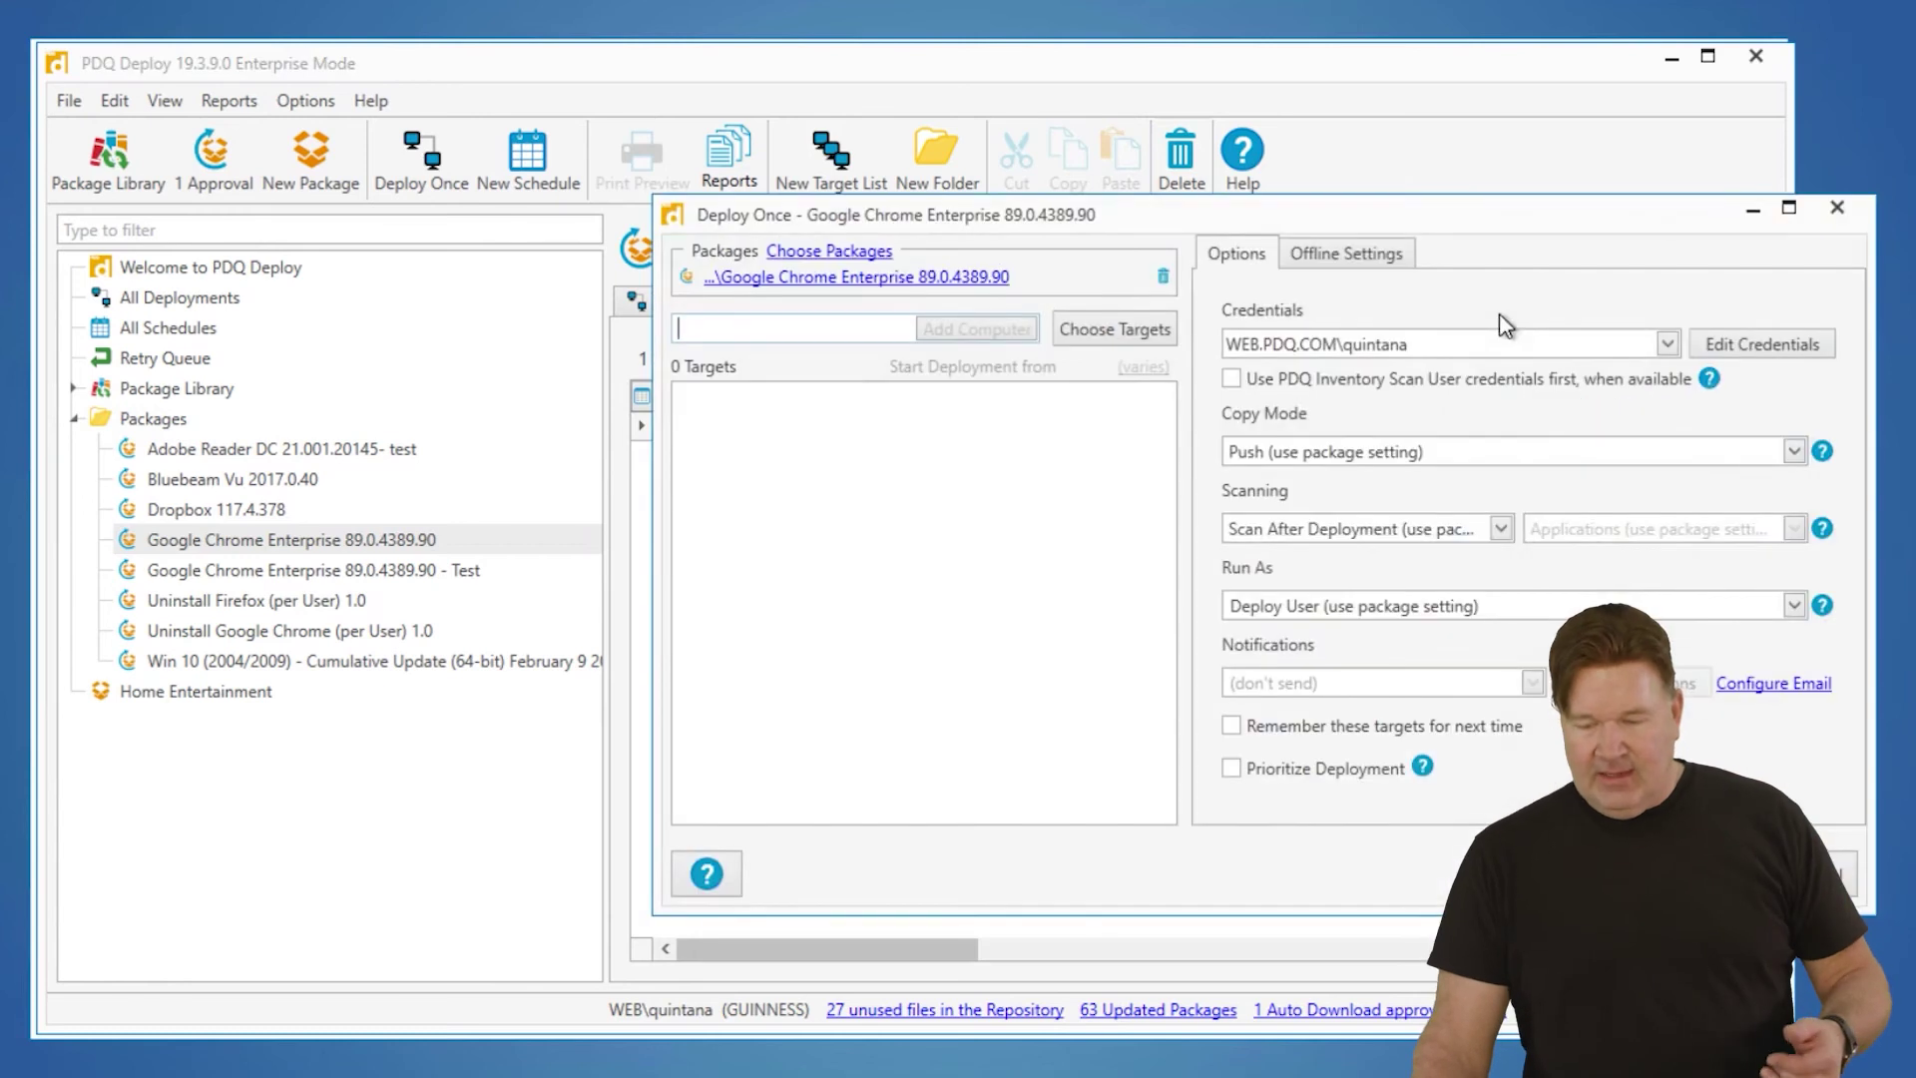
pyautogui.click(1080, 325)
pyautogui.moveTo(1245, 395)
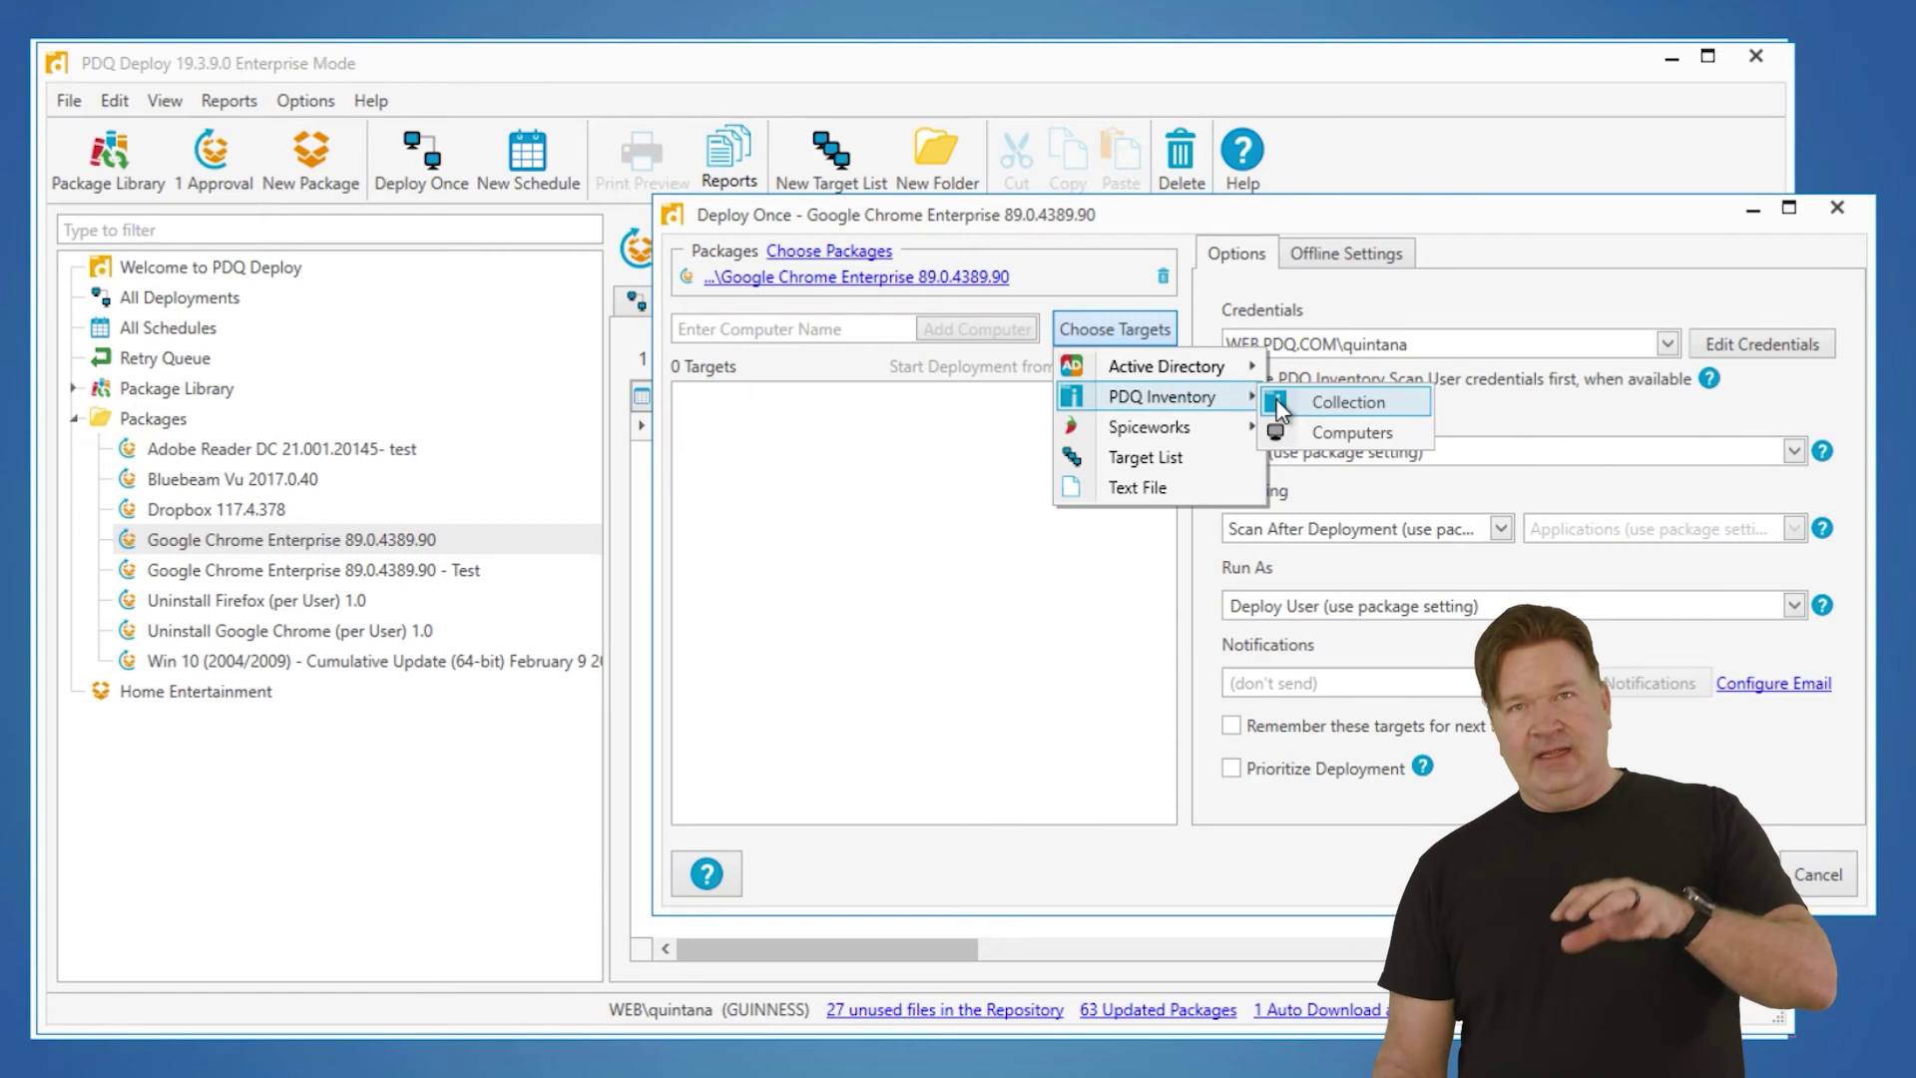
pyautogui.click(1837, 206)
pyautogui.click(1837, 206)
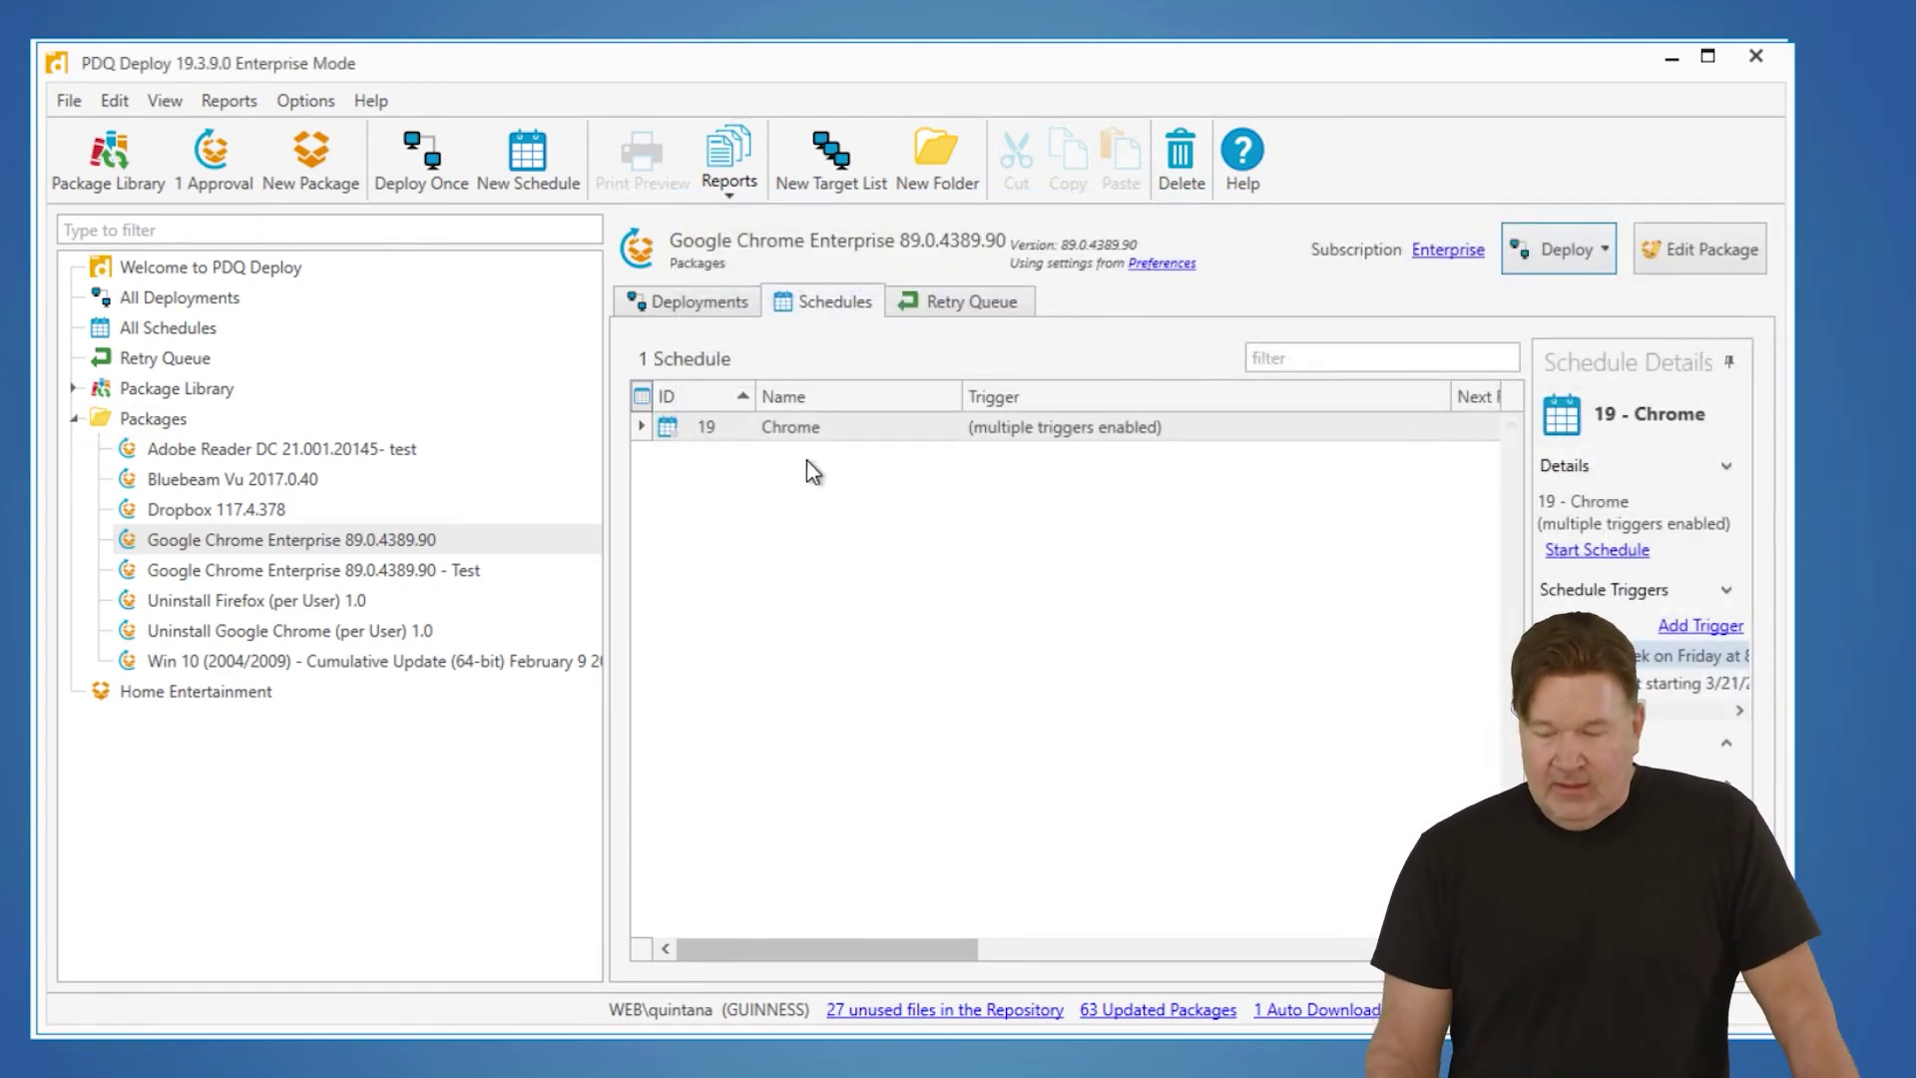
pyautogui.doubleClick(849, 436)
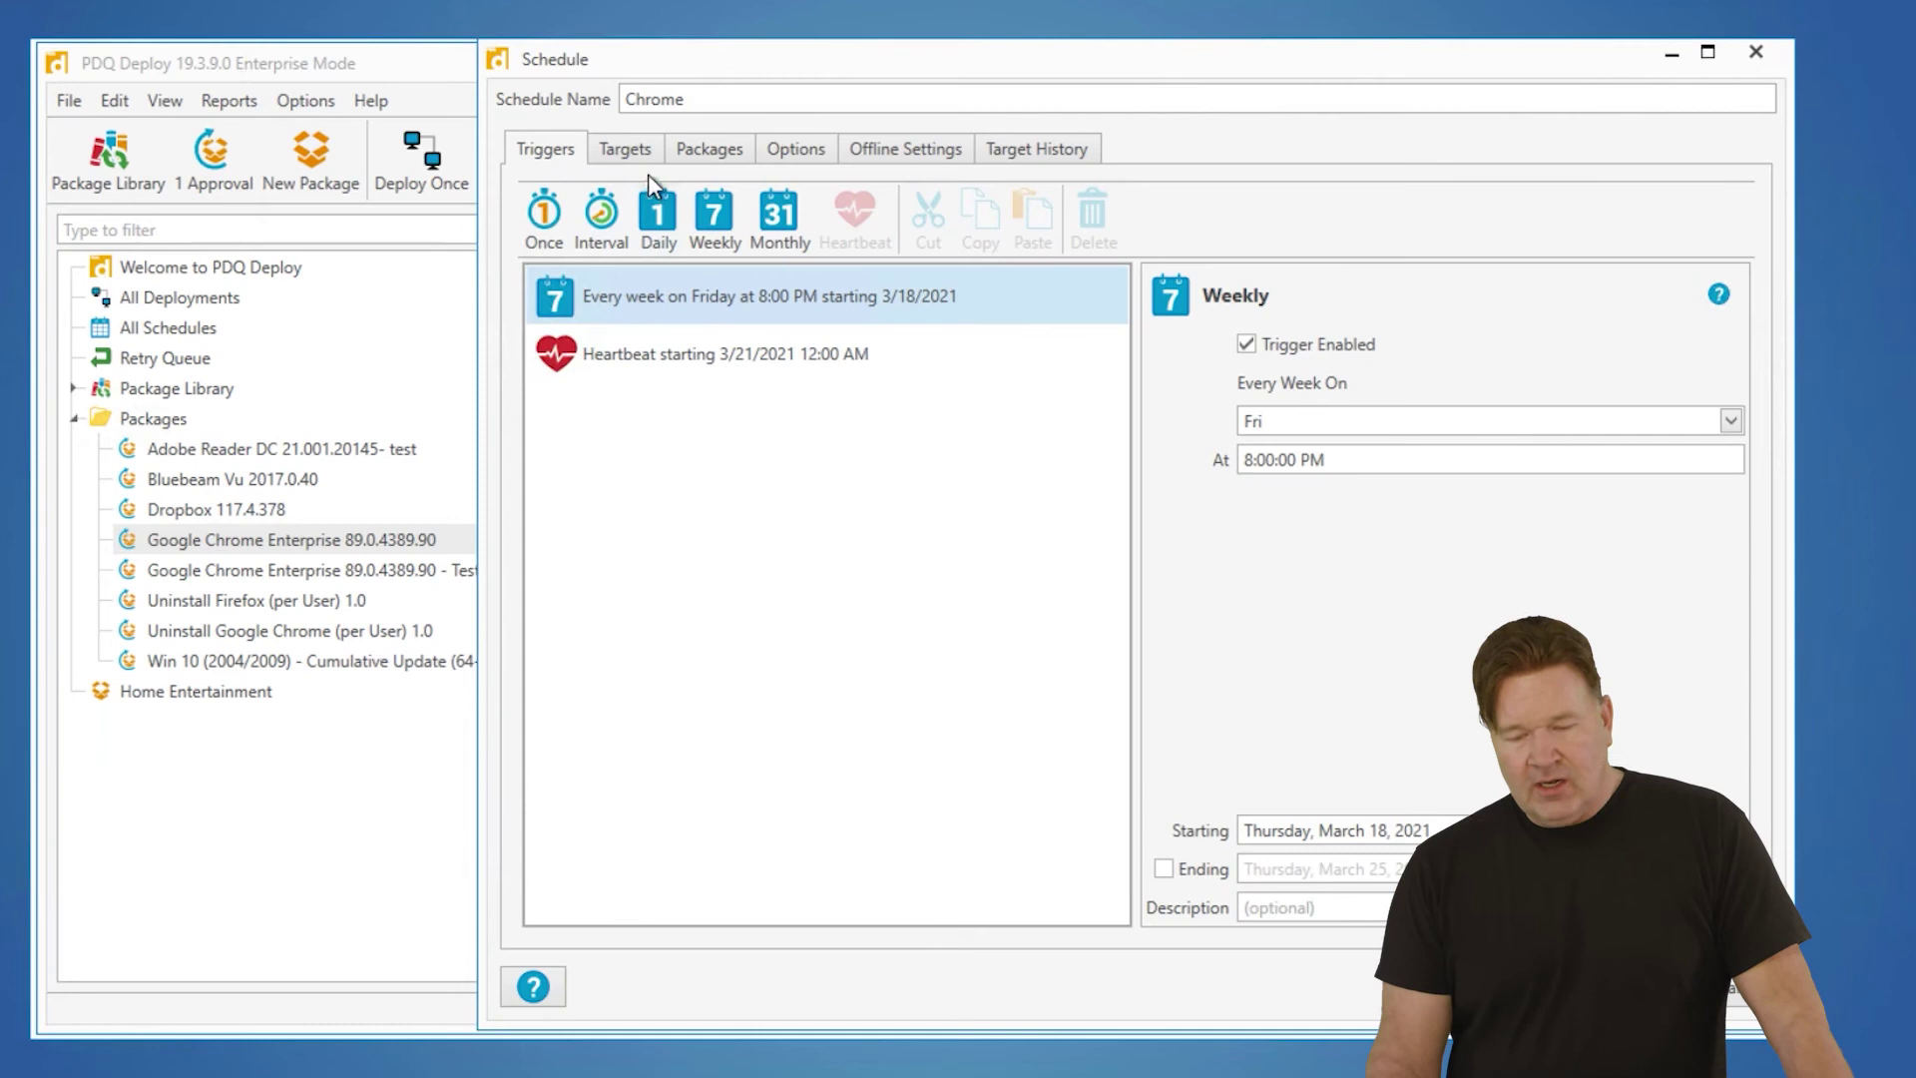
pyautogui.click(625, 150)
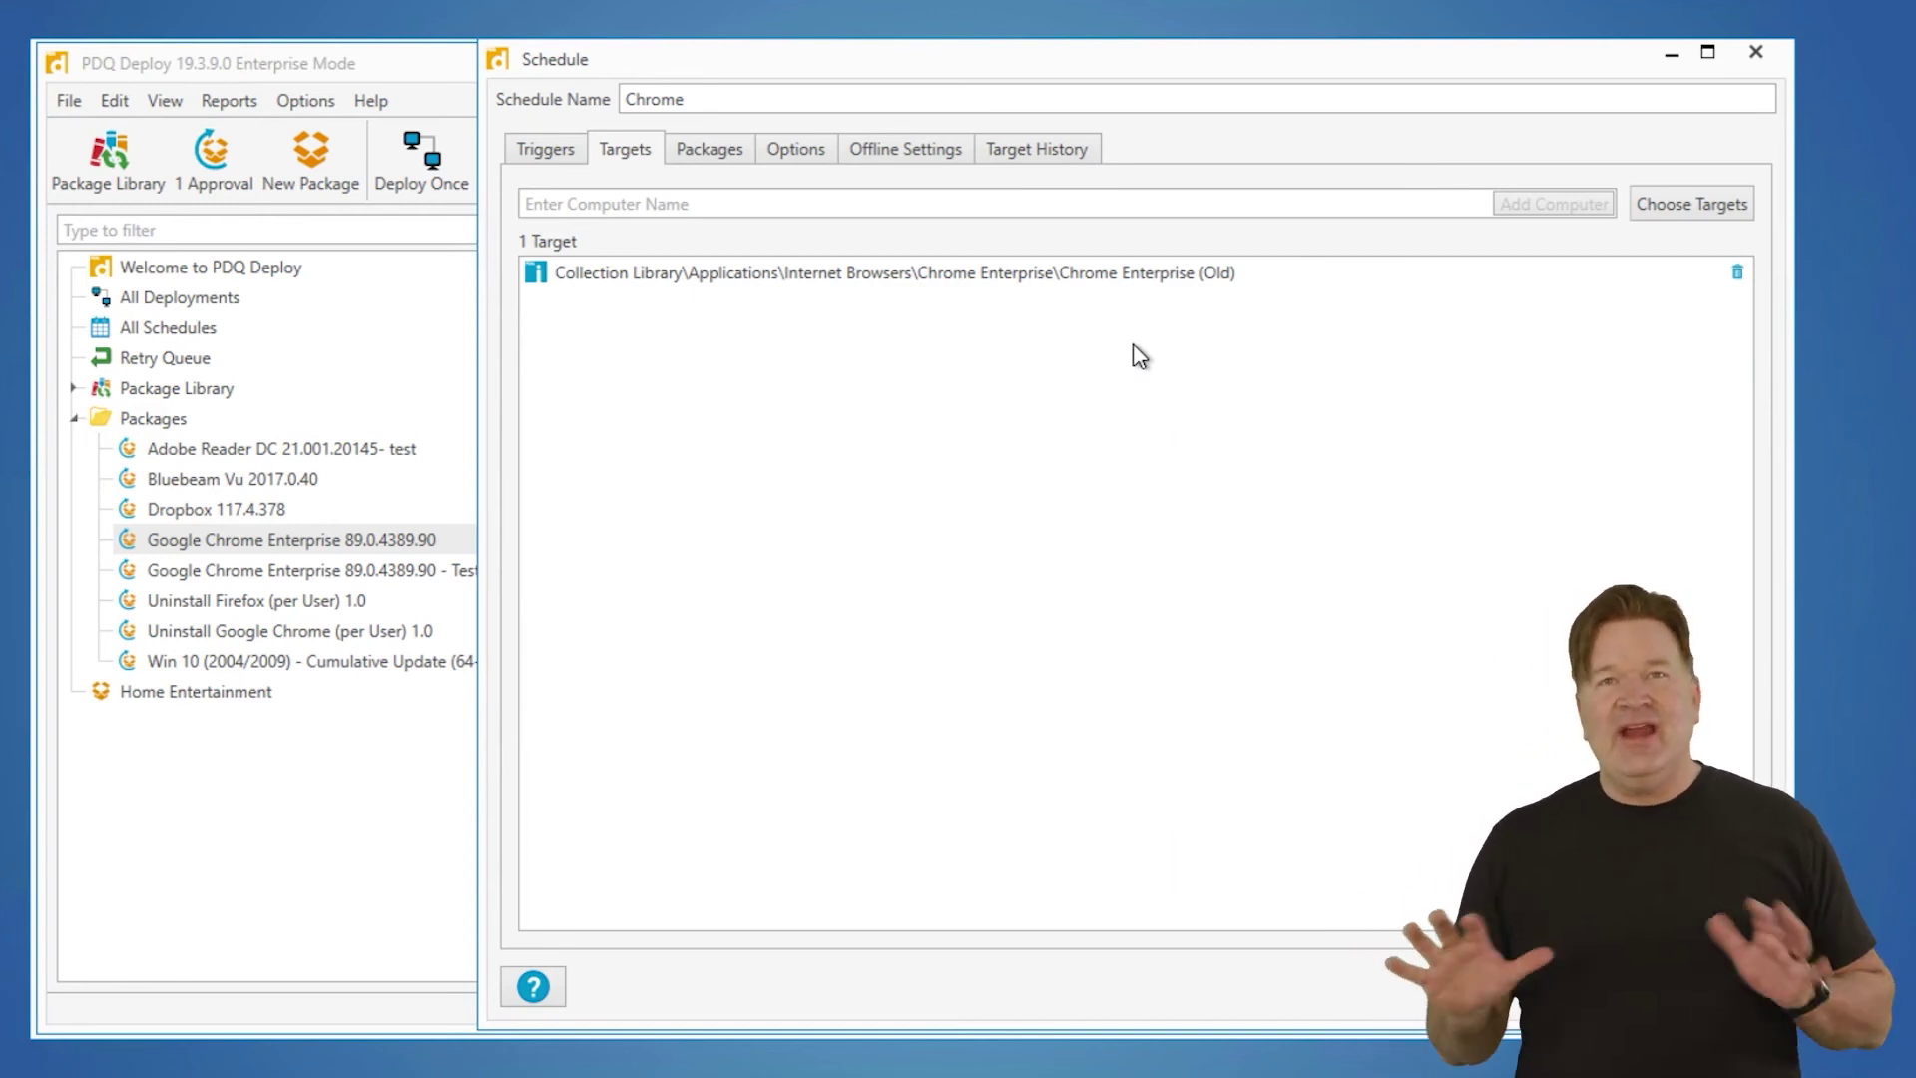
pyautogui.click(714, 154)
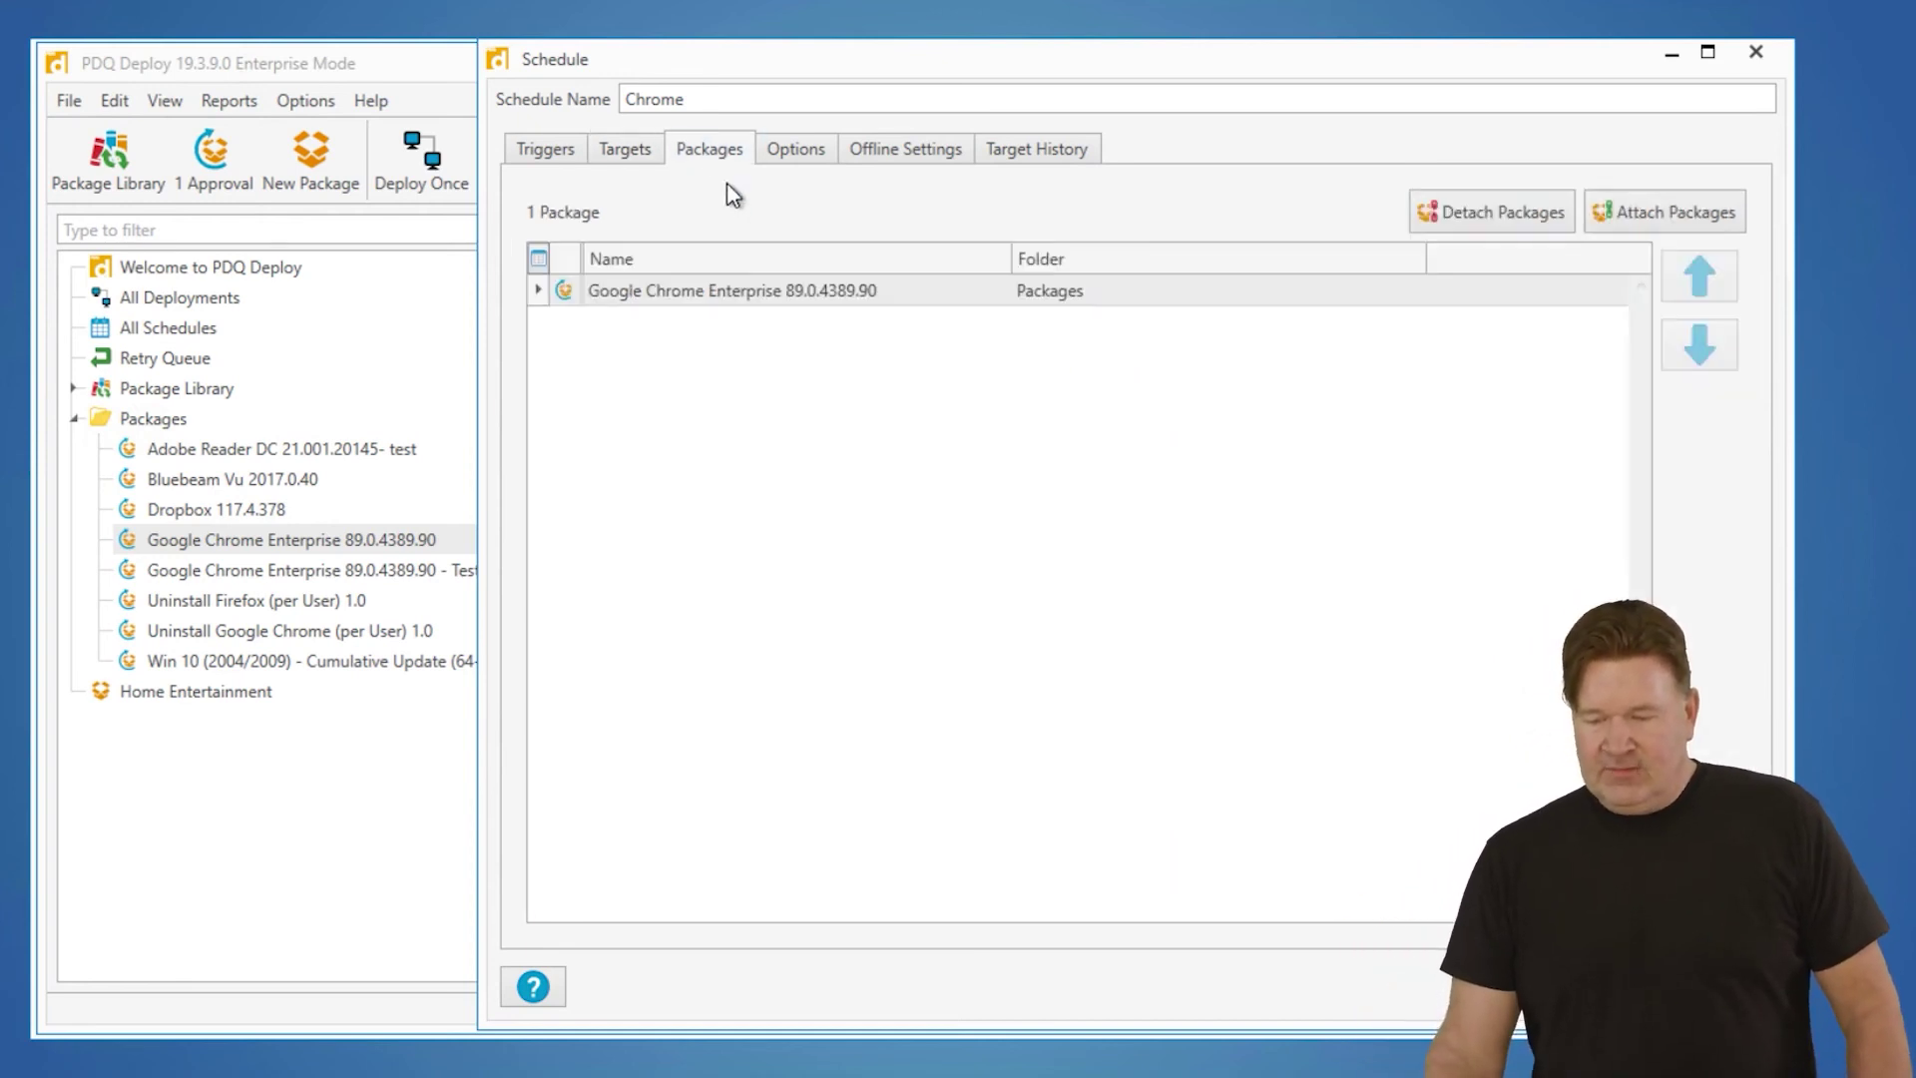
pyautogui.click(815, 151)
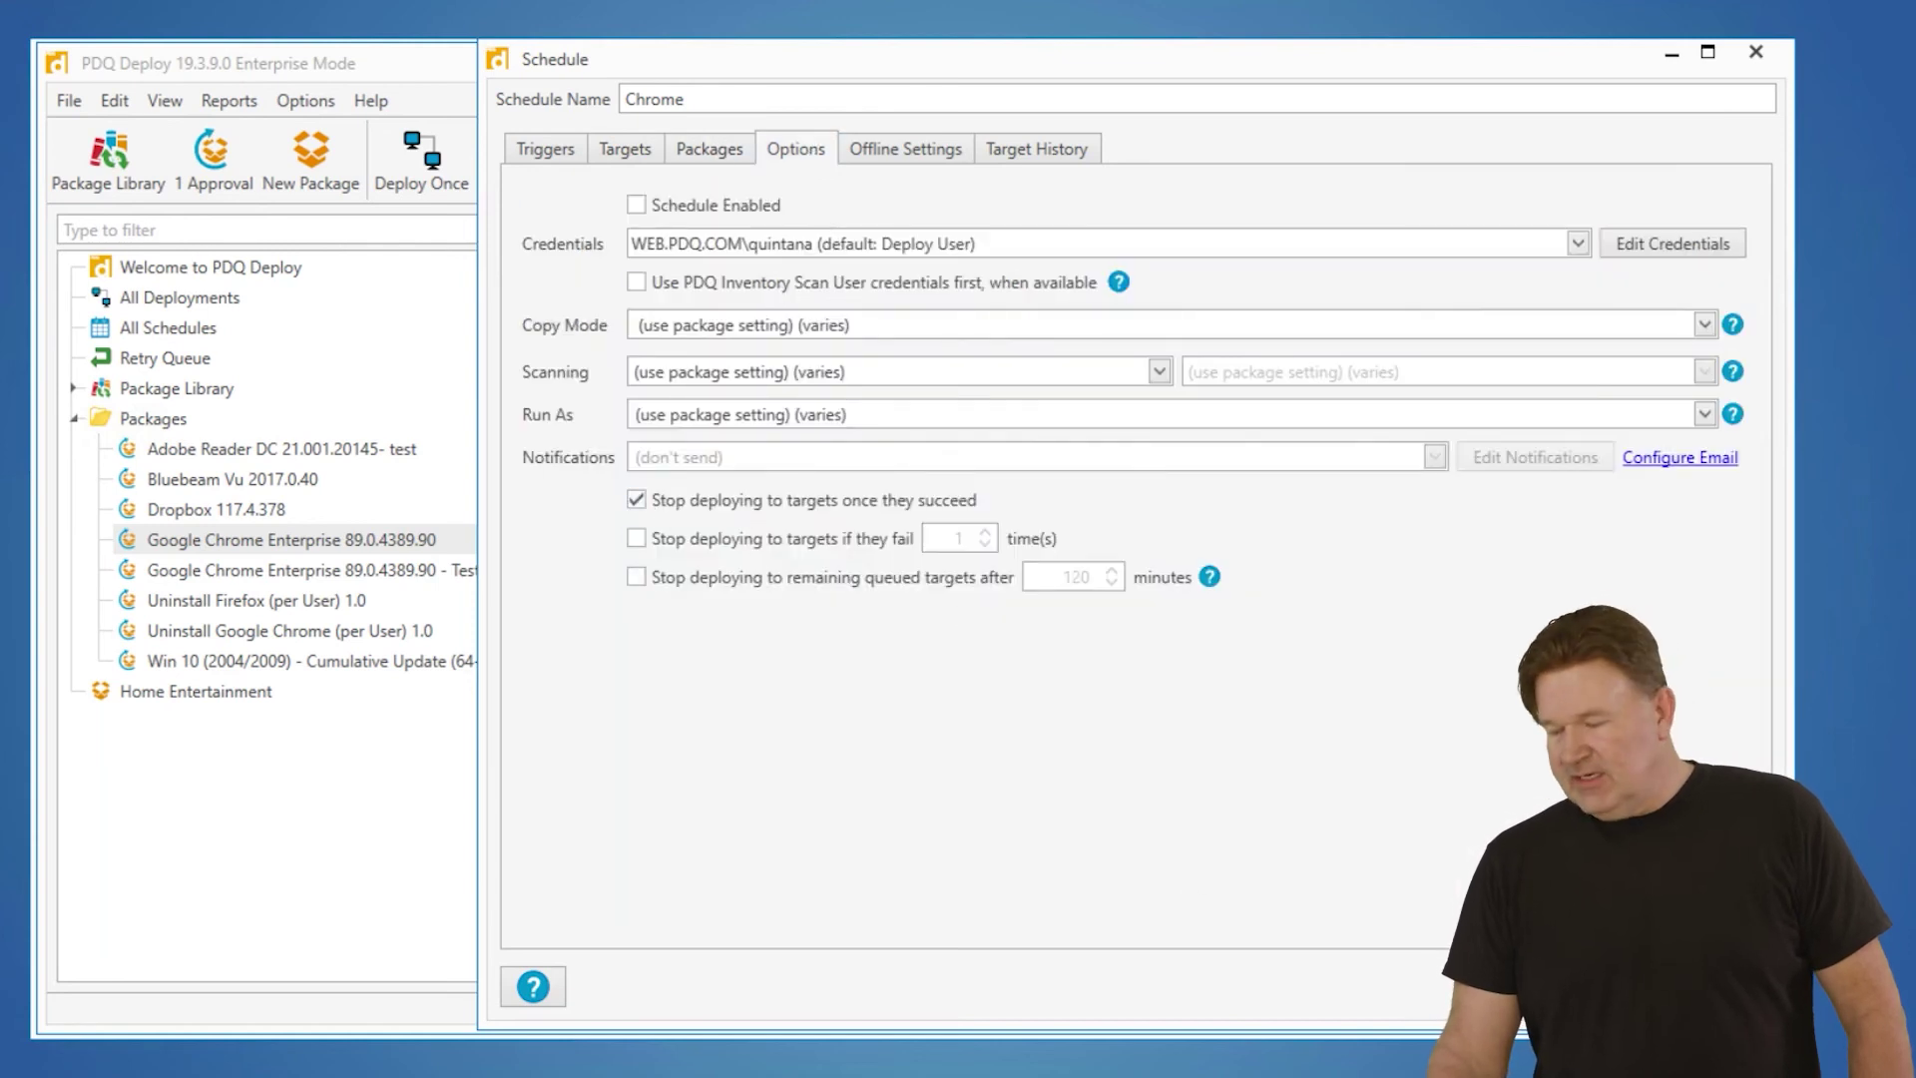
pyautogui.click(1637, 986)
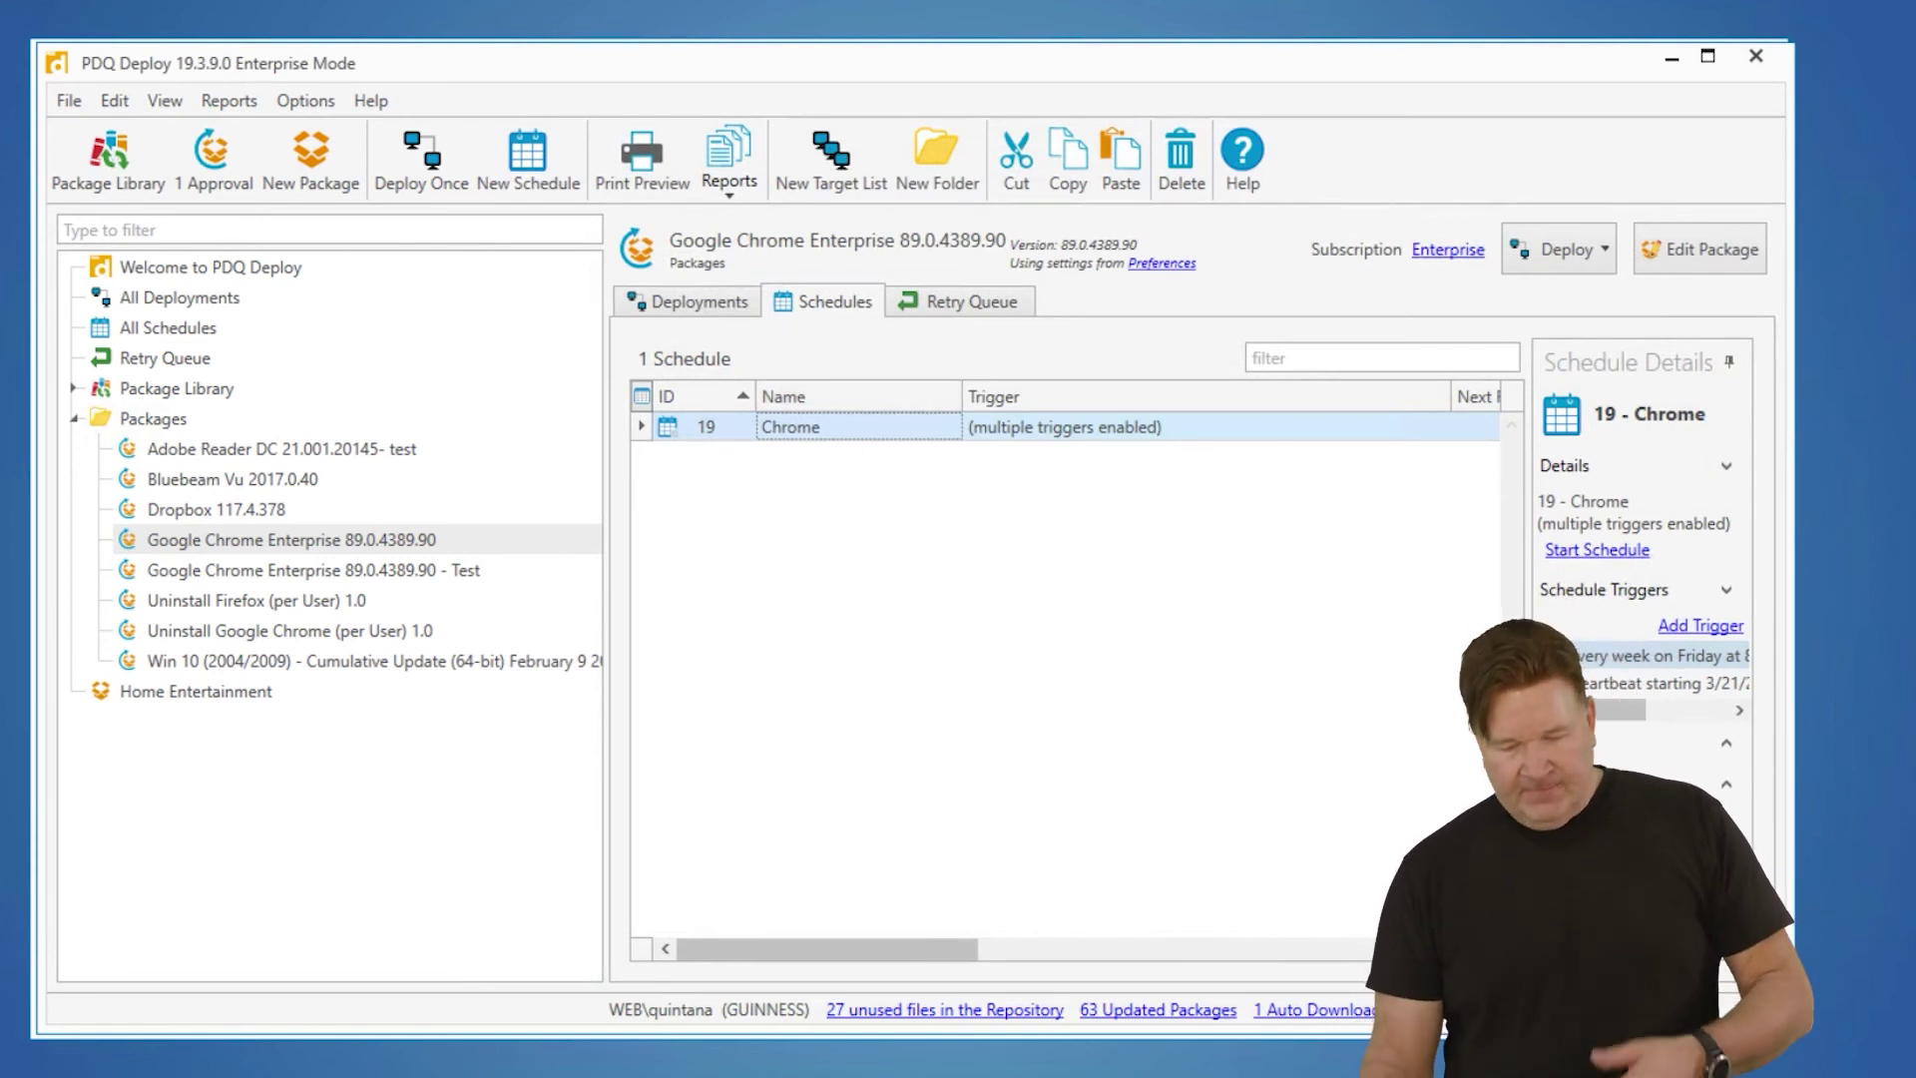
pyautogui.click(549, 1059)
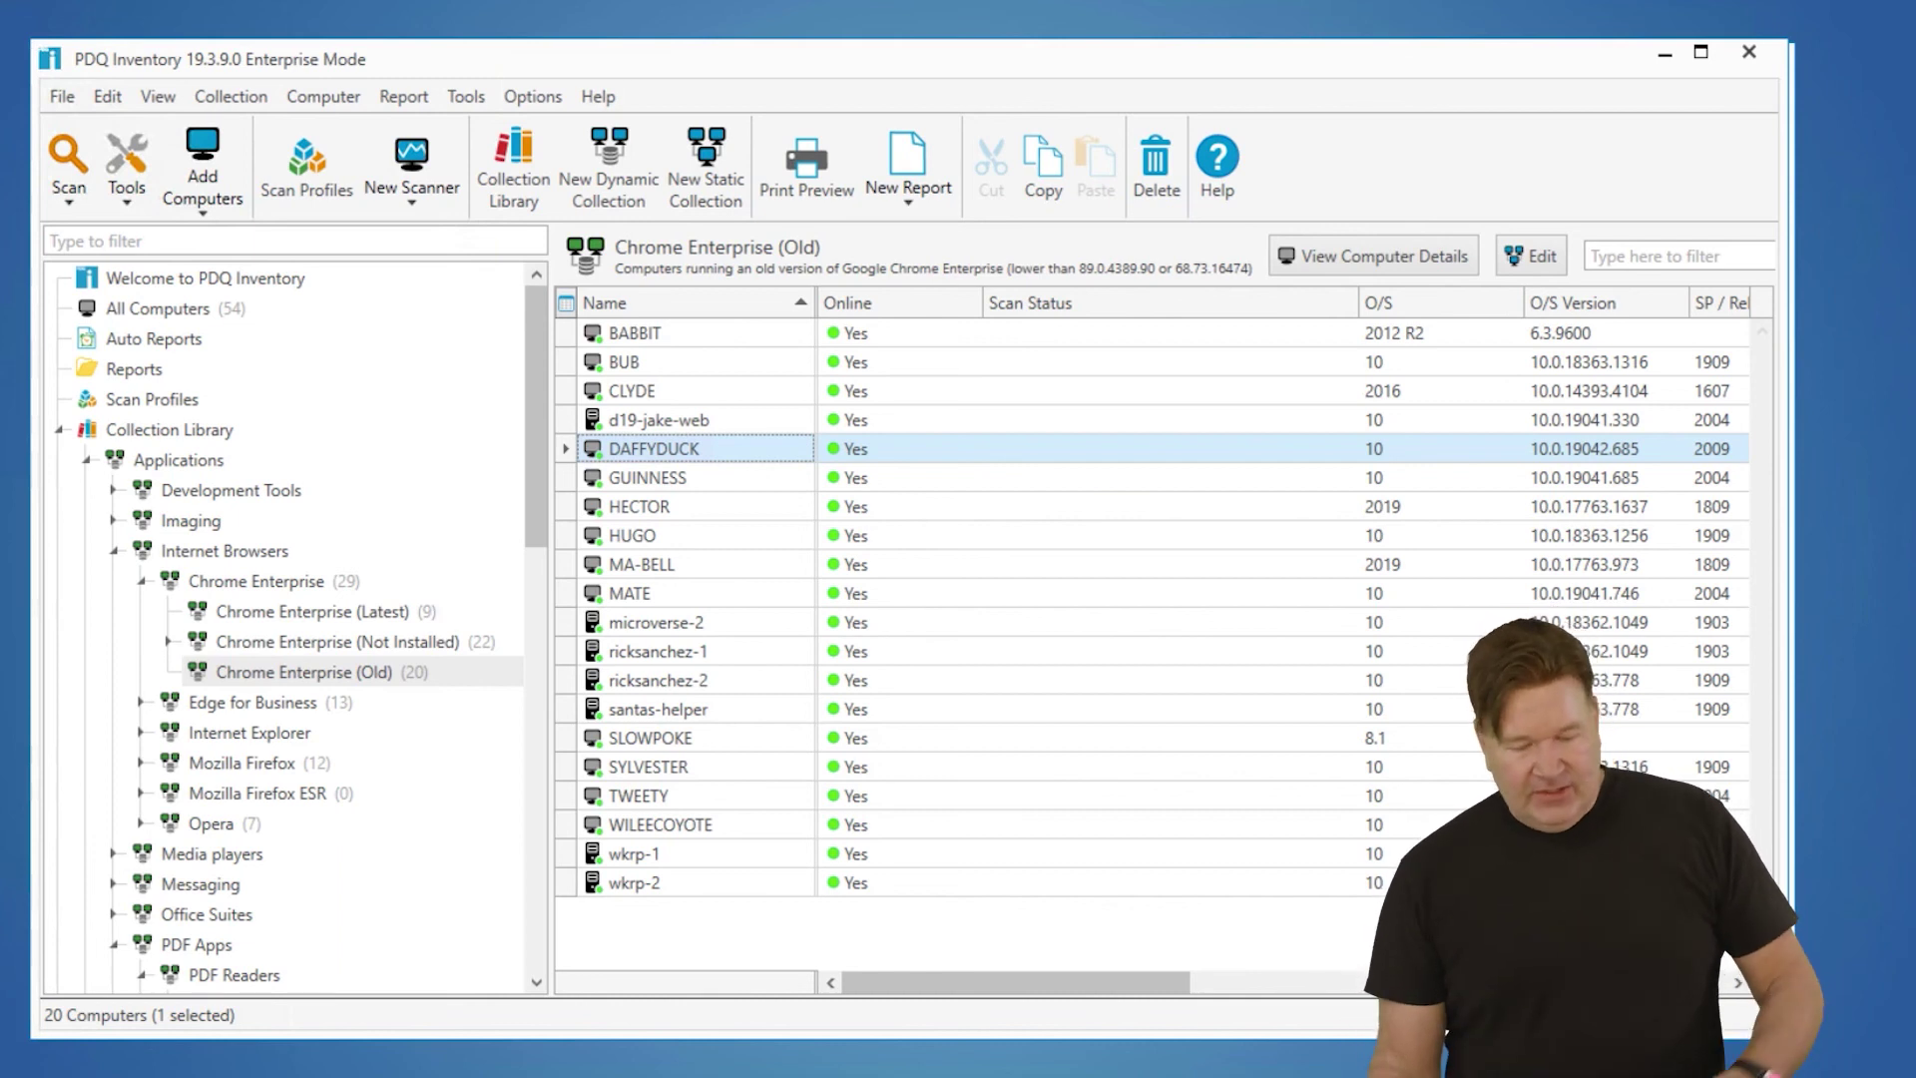
# Drill into Windows Updates > Workstations > Windows 10 > Version 2004 and select Cumulative Update 64-bit (Old).
pyautogui.scroll(-9, 365, 552)
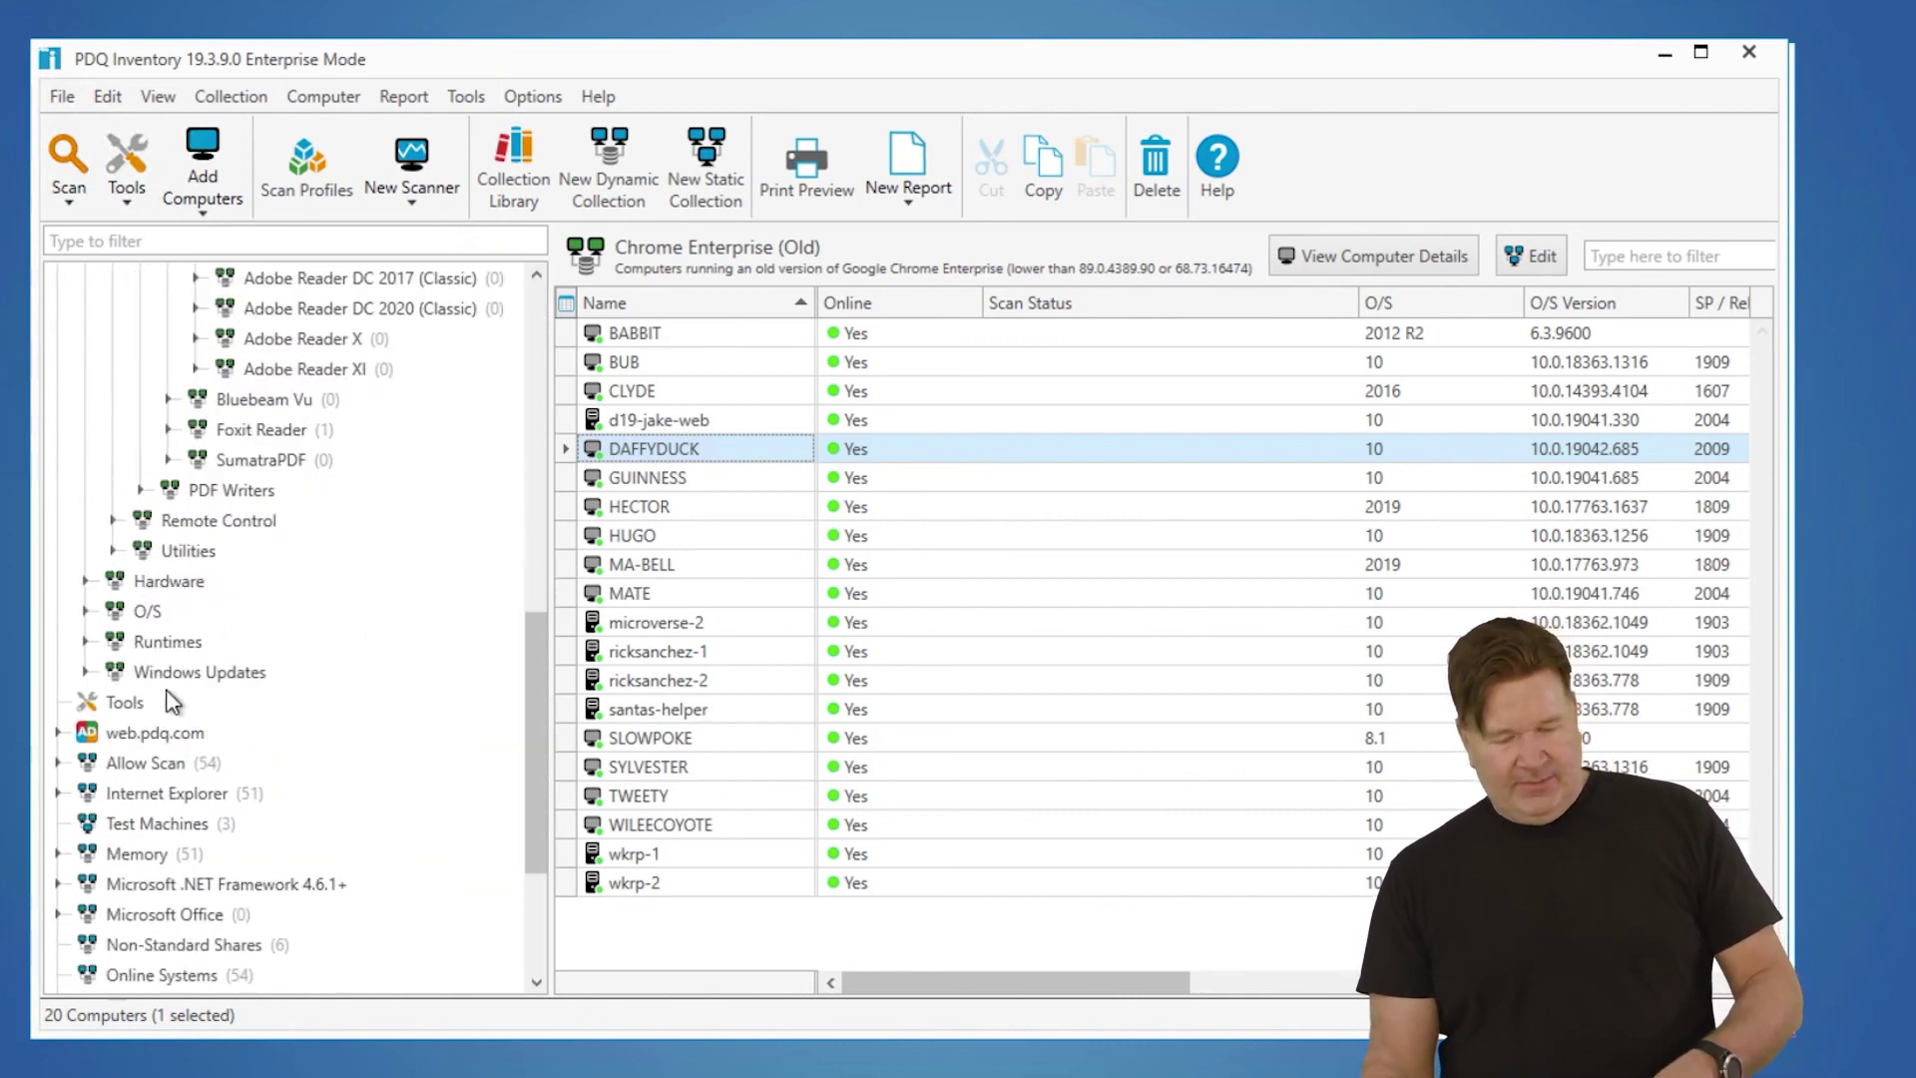
pyautogui.click(85, 672)
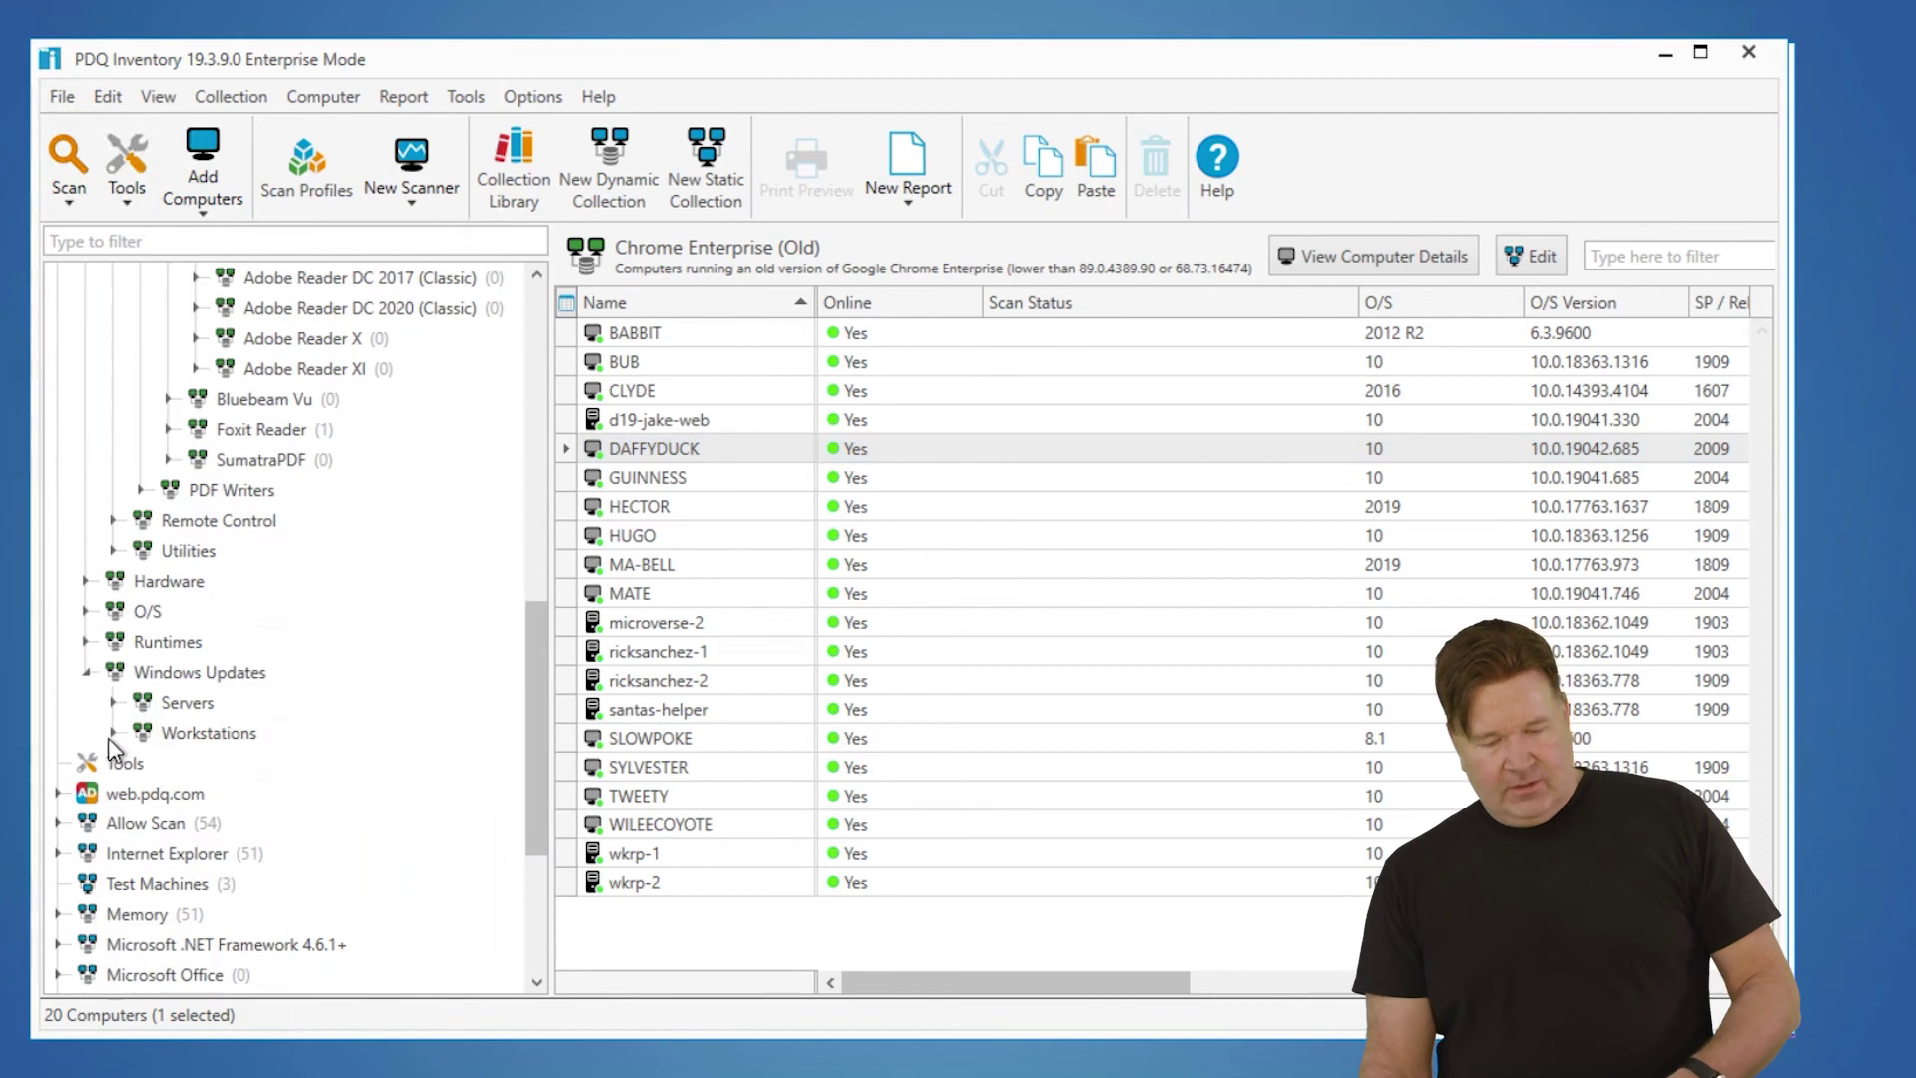
pyautogui.click(113, 733)
pyautogui.click(142, 763)
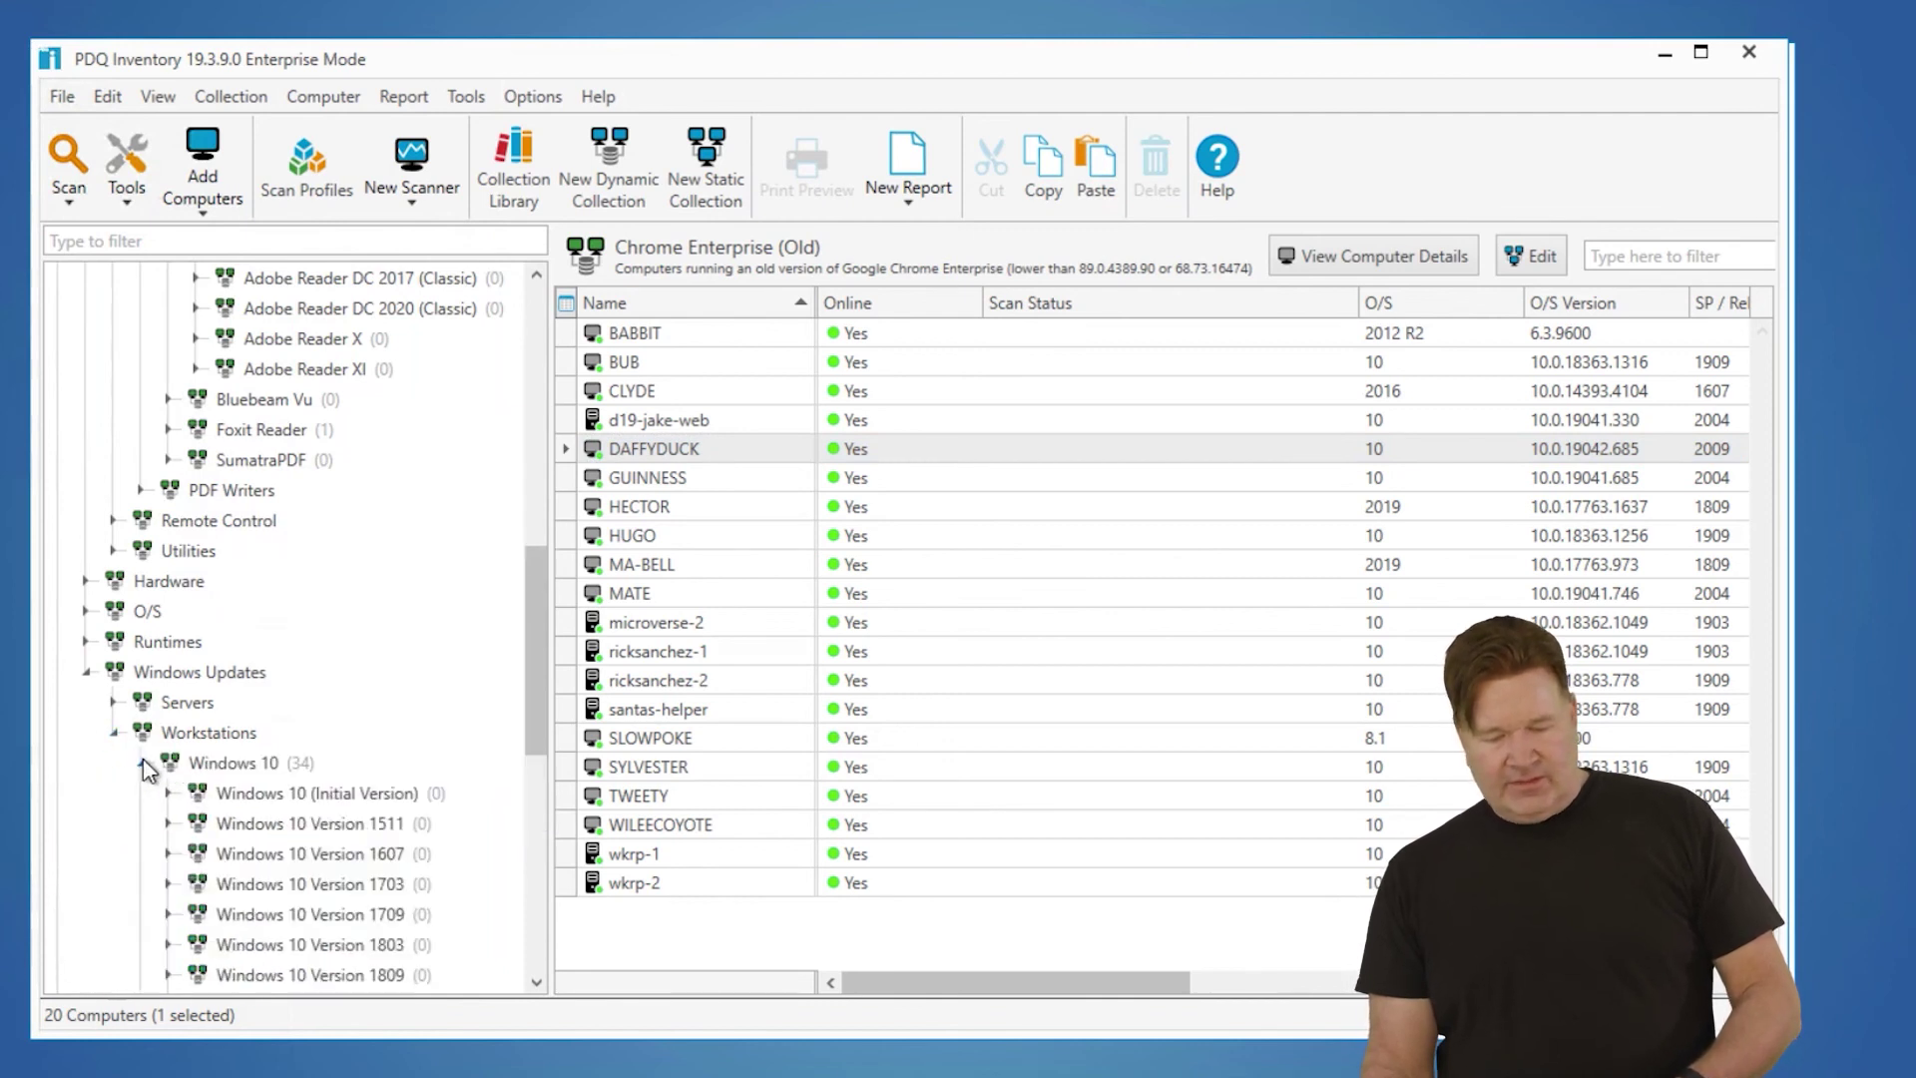
pyautogui.scroll(-4, 304, 704)
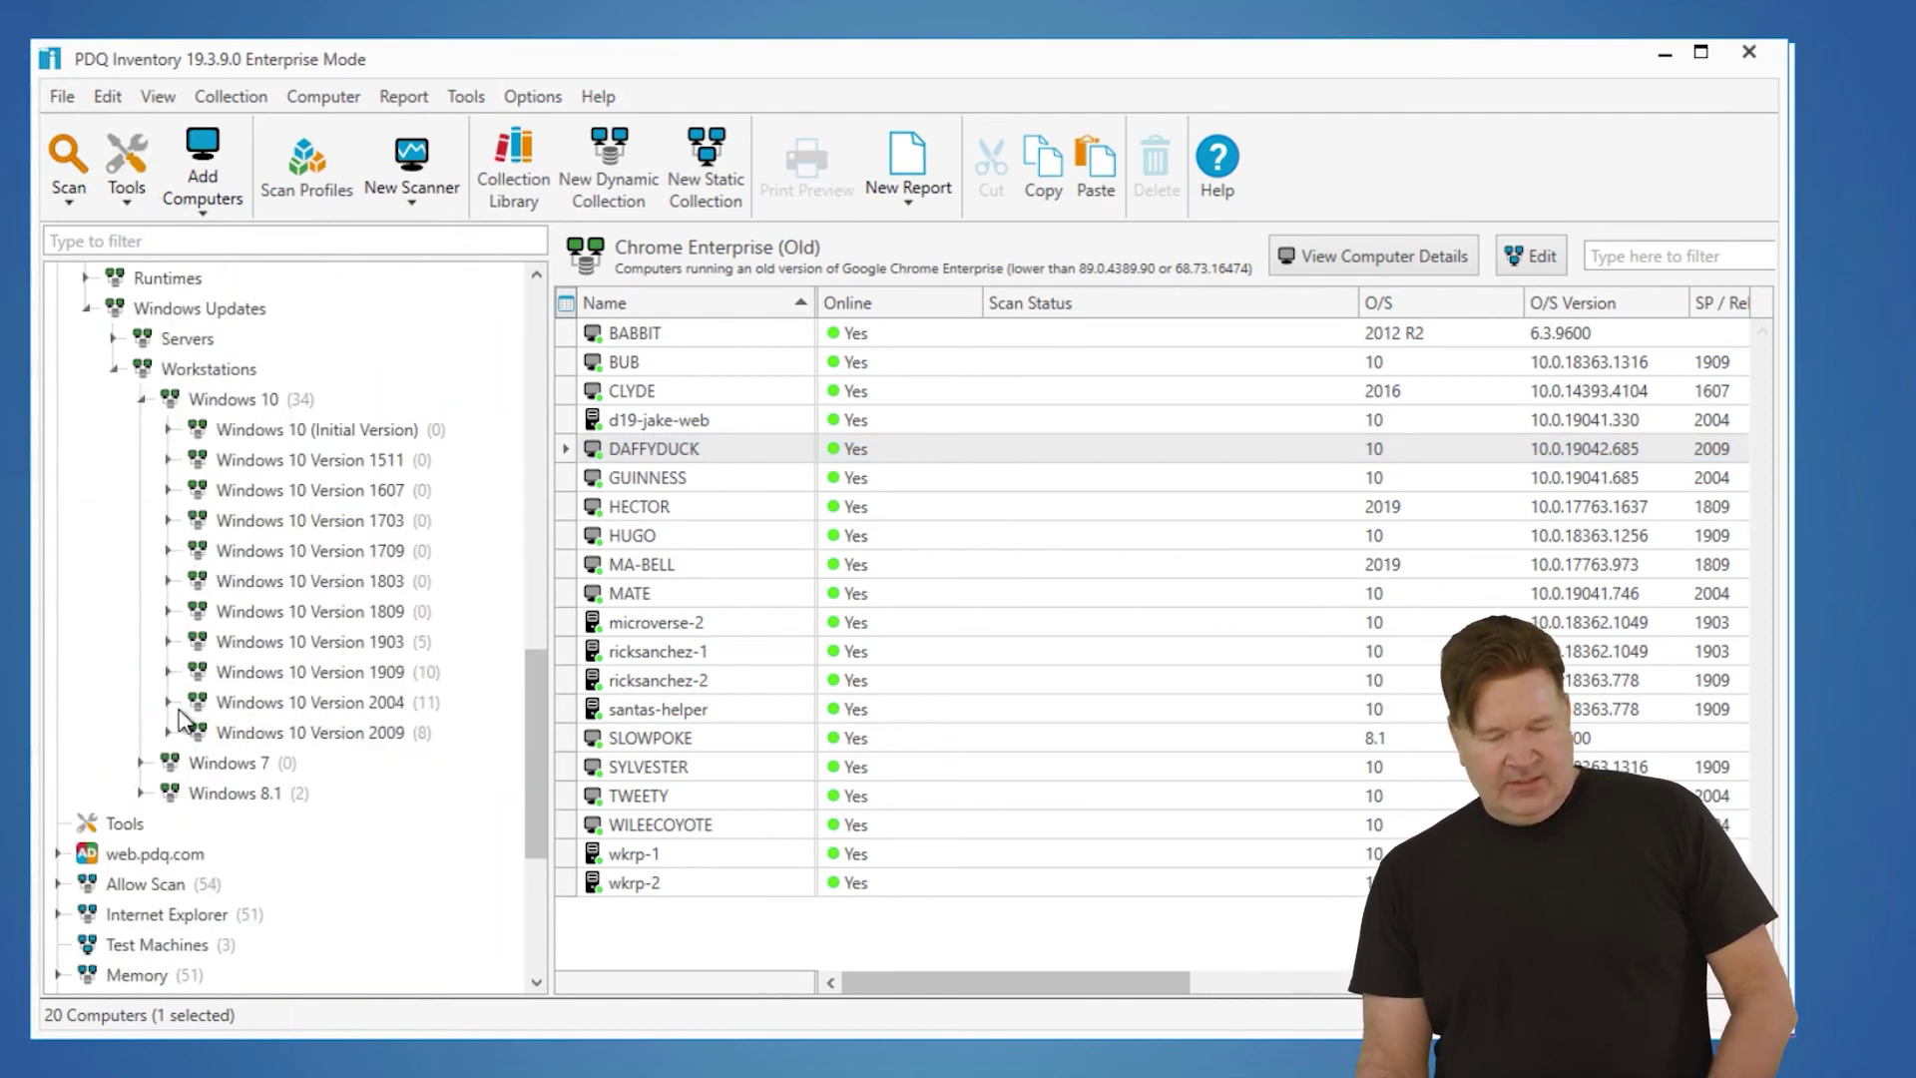
pyautogui.click(169, 703)
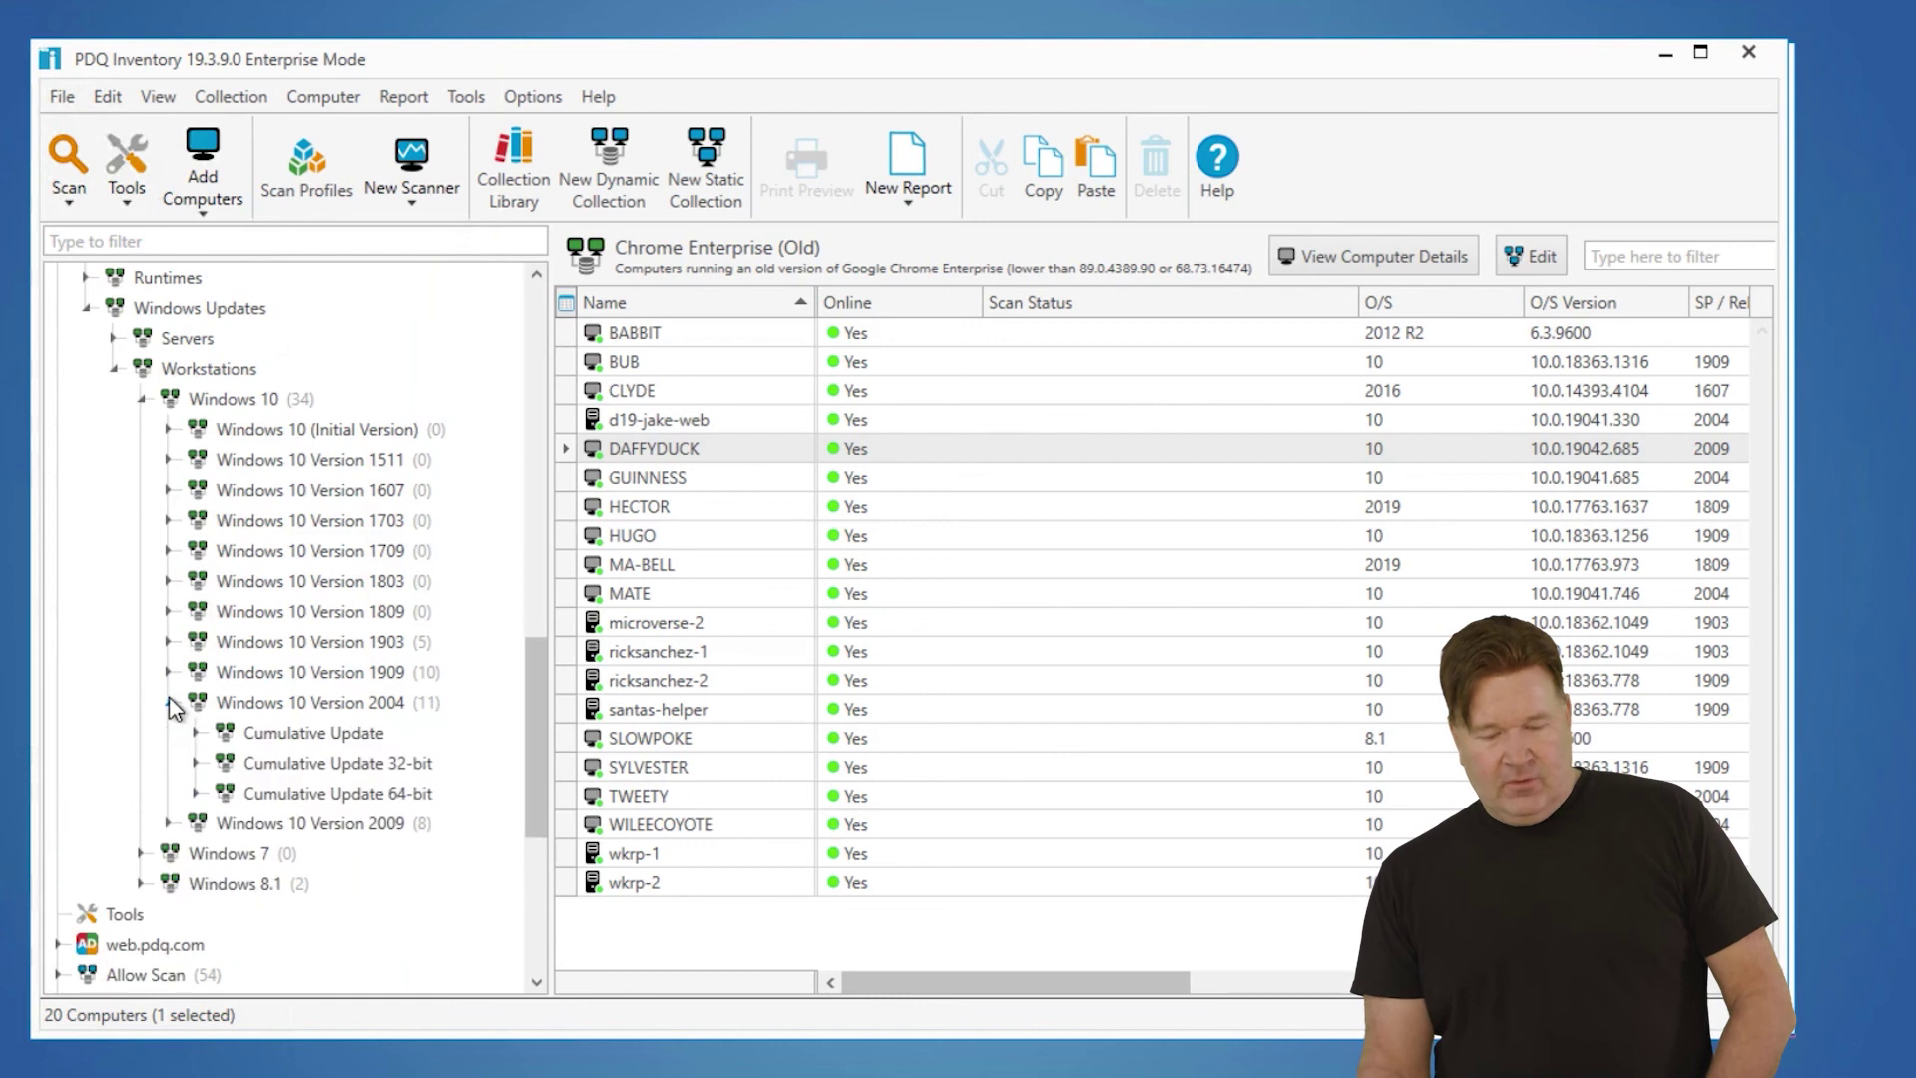
pyautogui.click(197, 794)
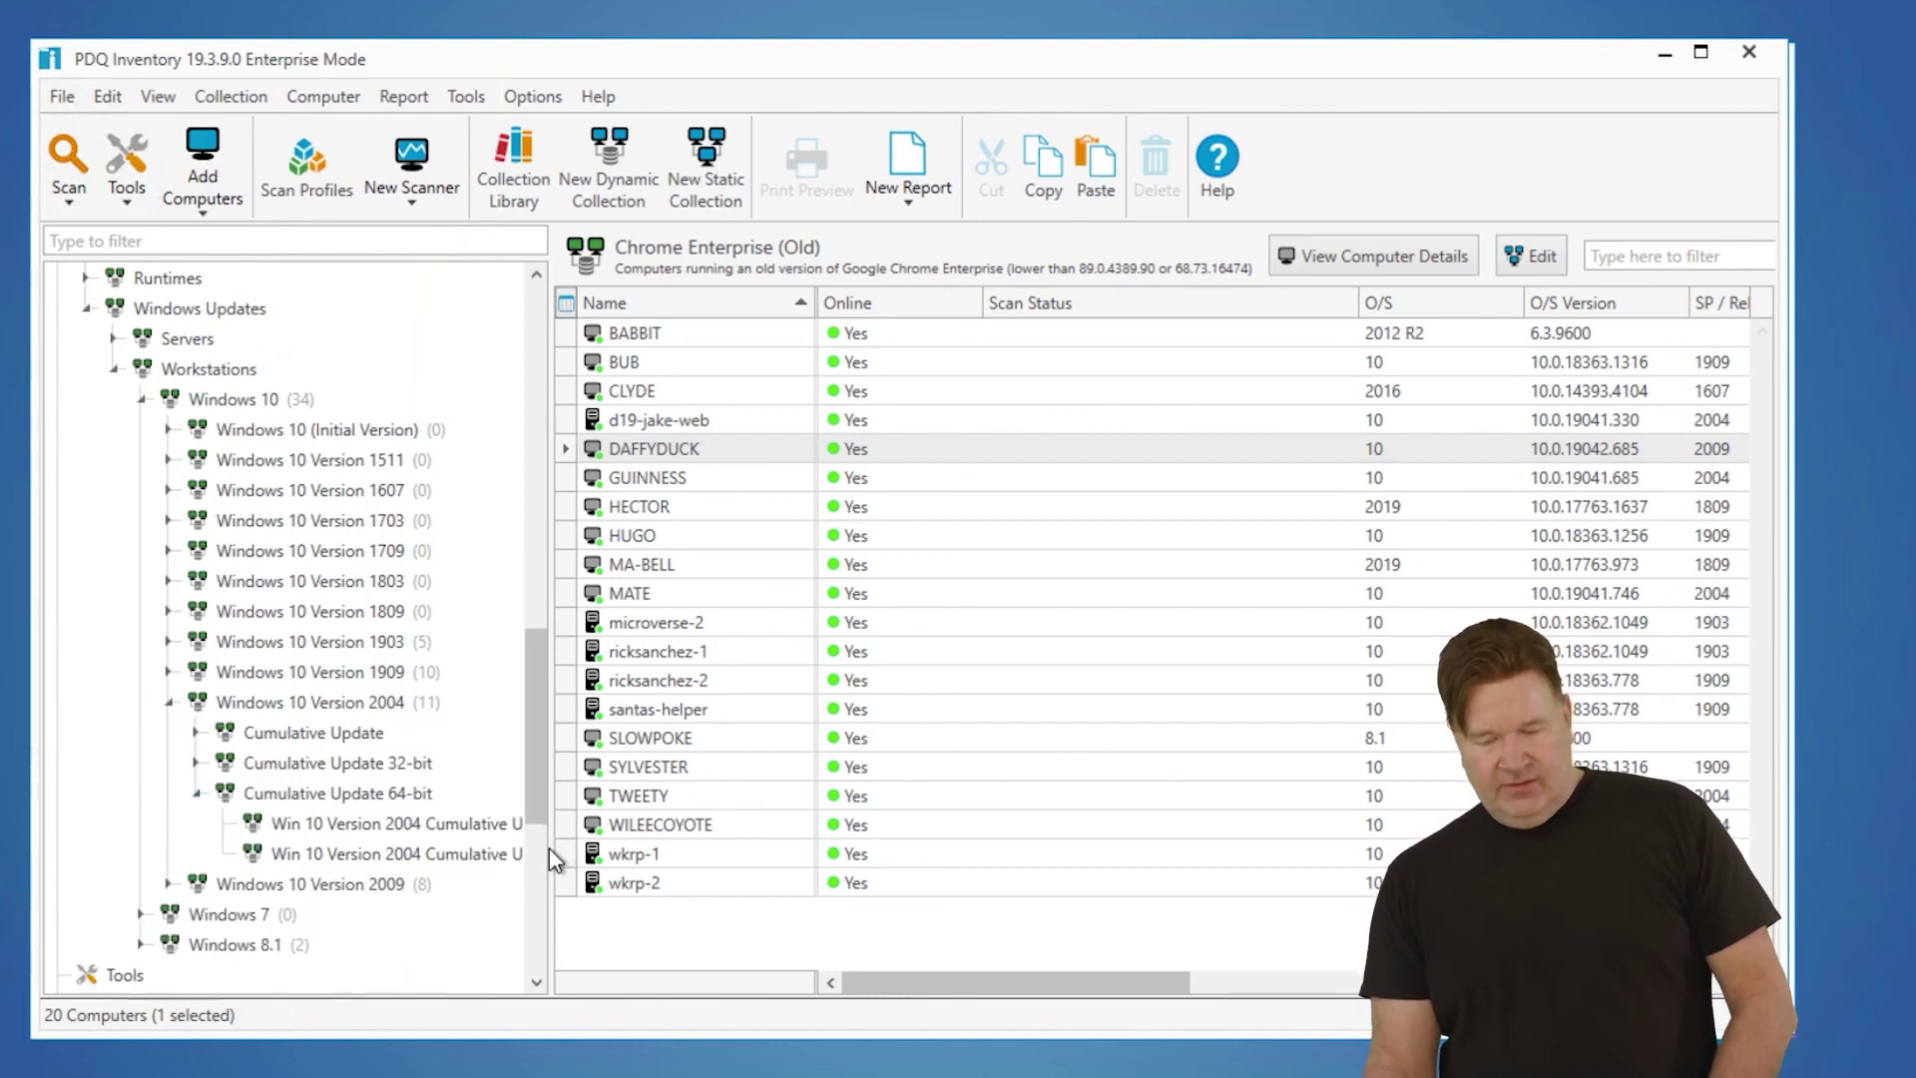
pyautogui.moveTo(549, 848); pyautogui.dragTo(820, 850)
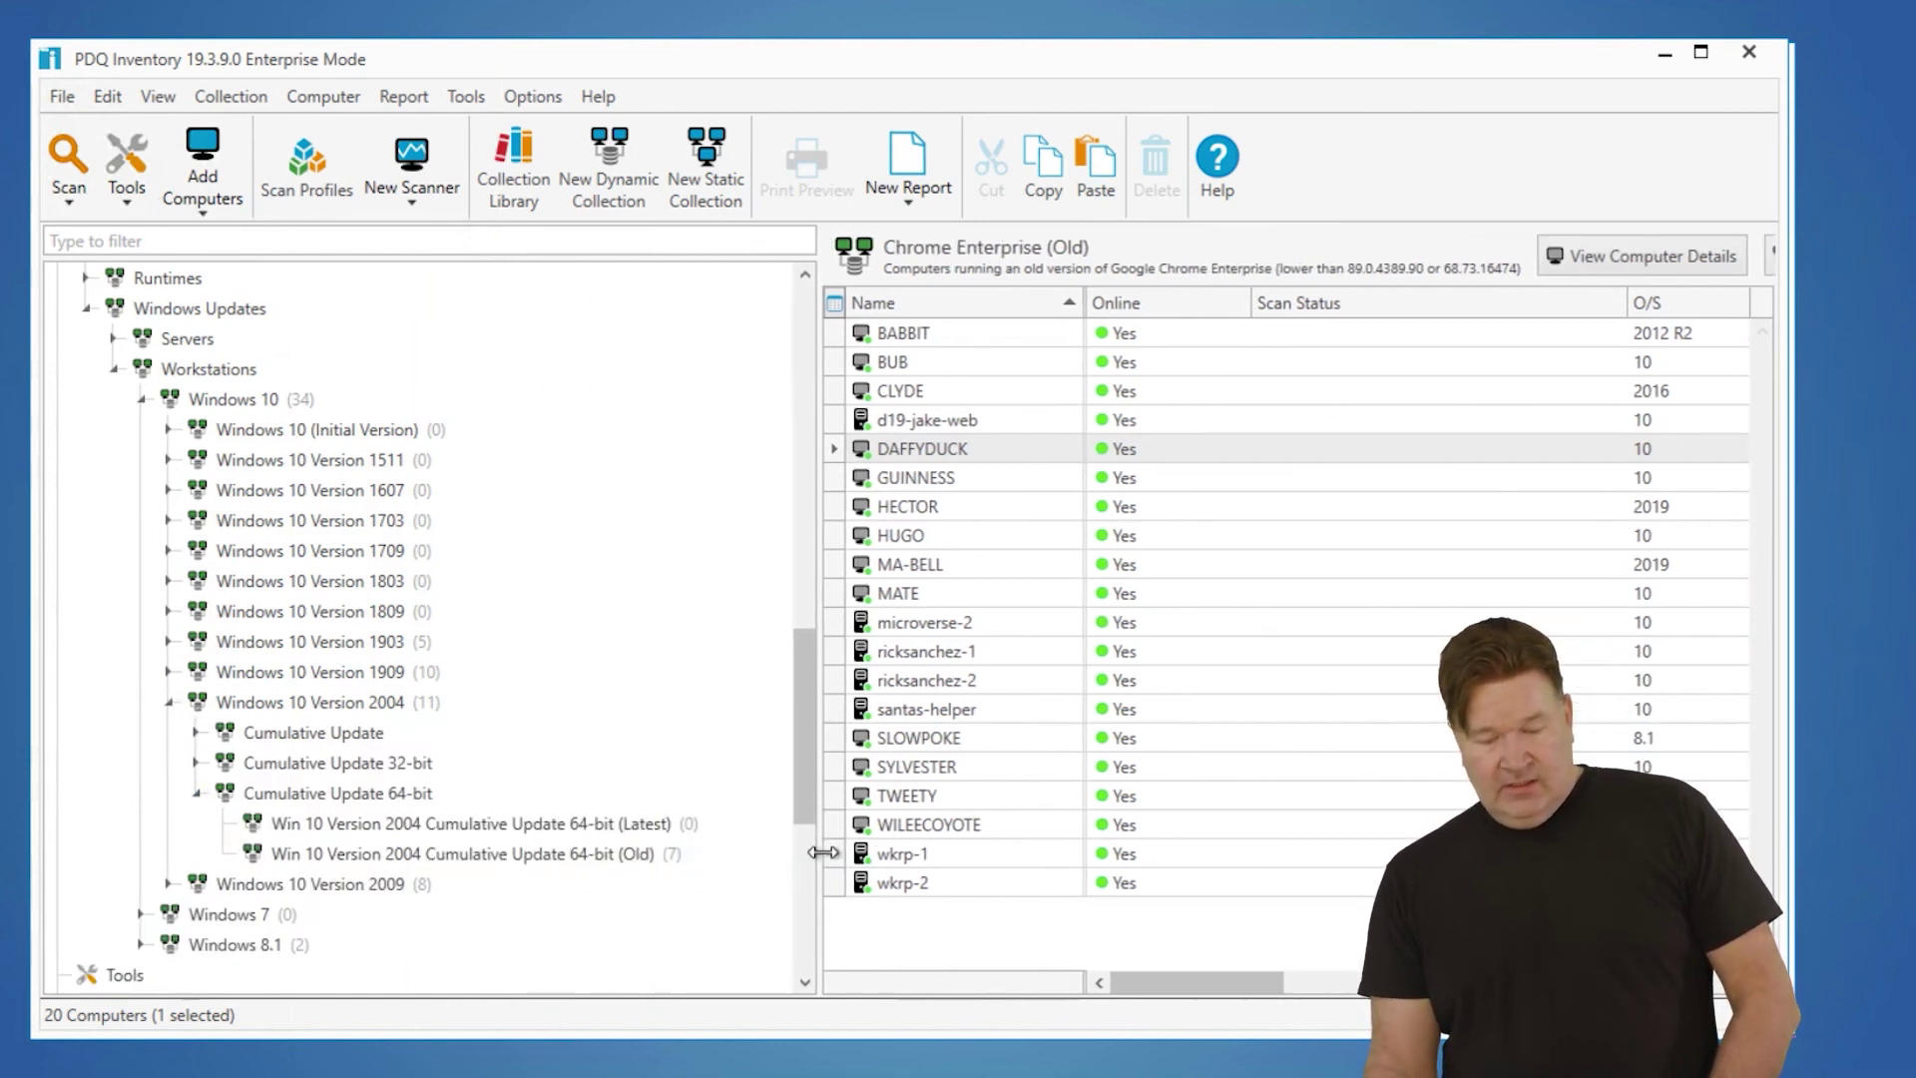
pyautogui.click(662, 854)
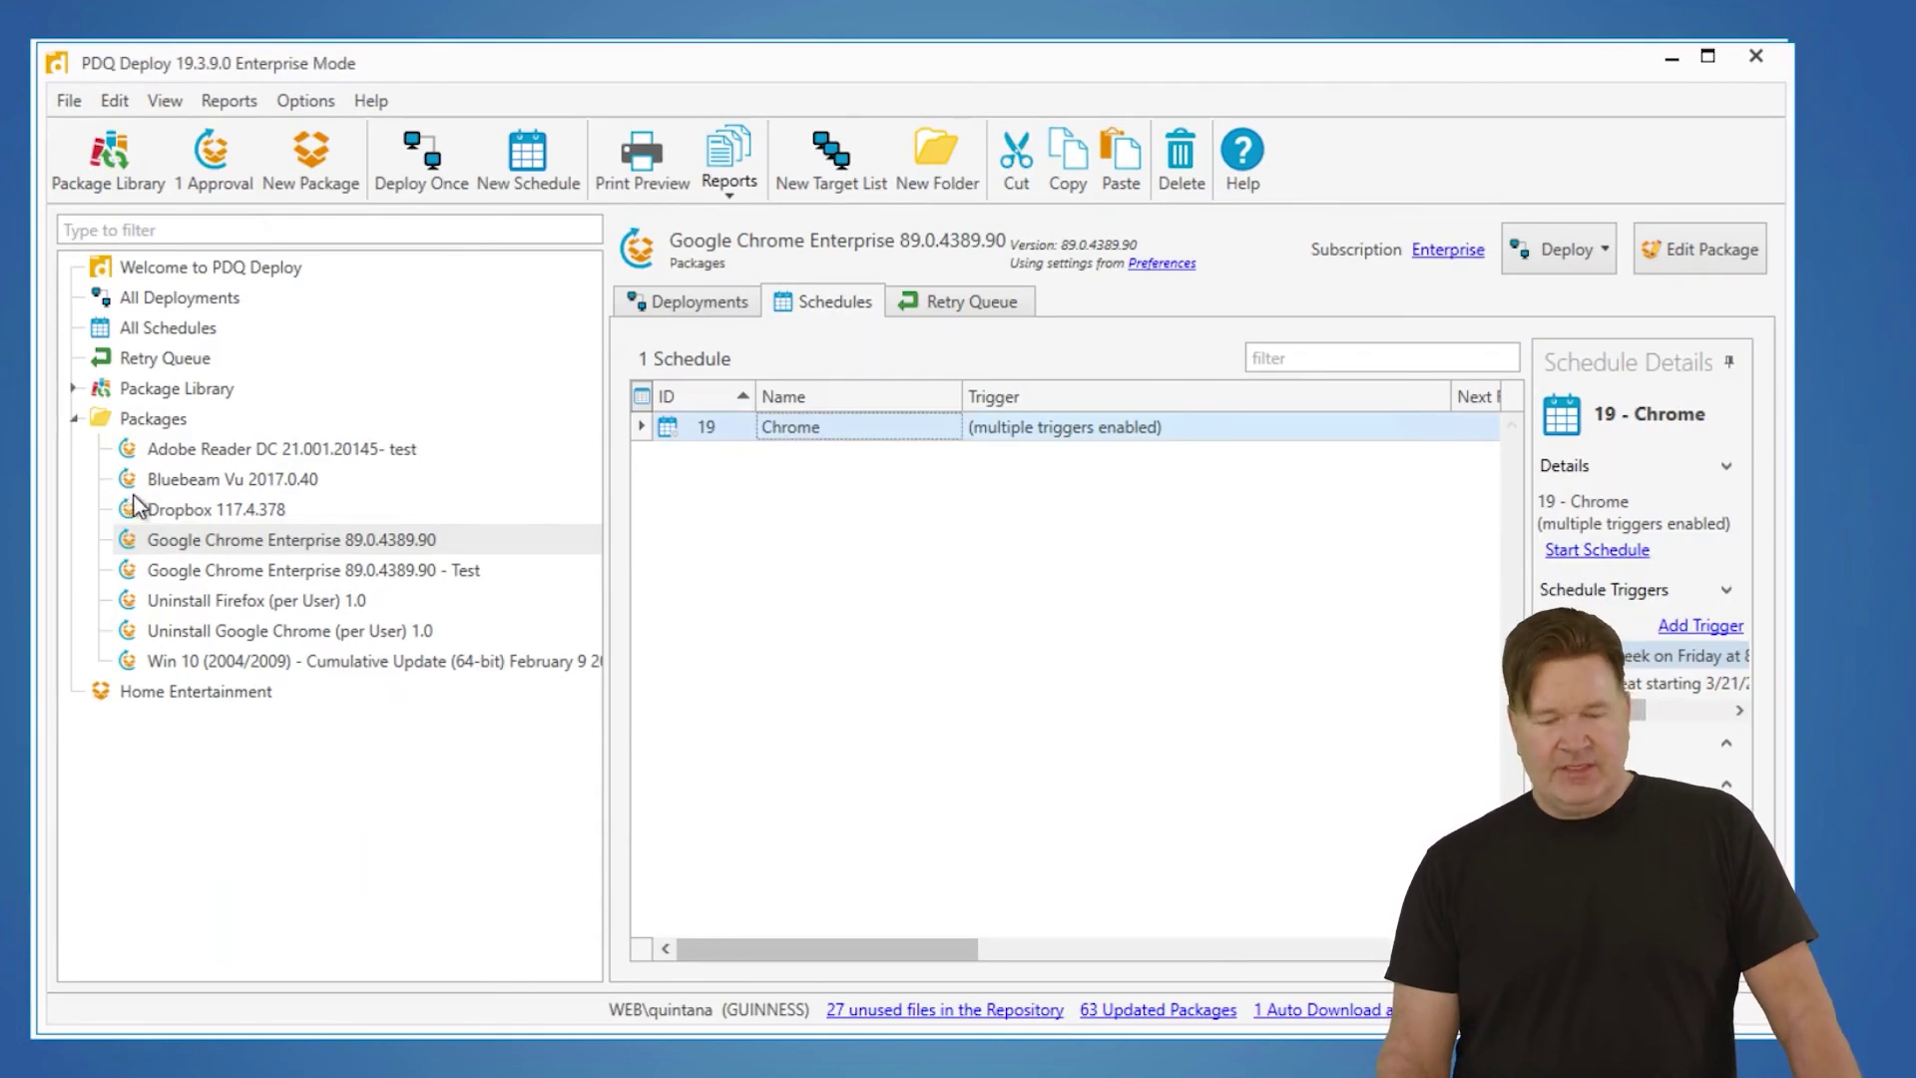
# Change Auto Download automatic approval from 14 to 7 days in Preferences and save.
pyautogui.click(305, 100)
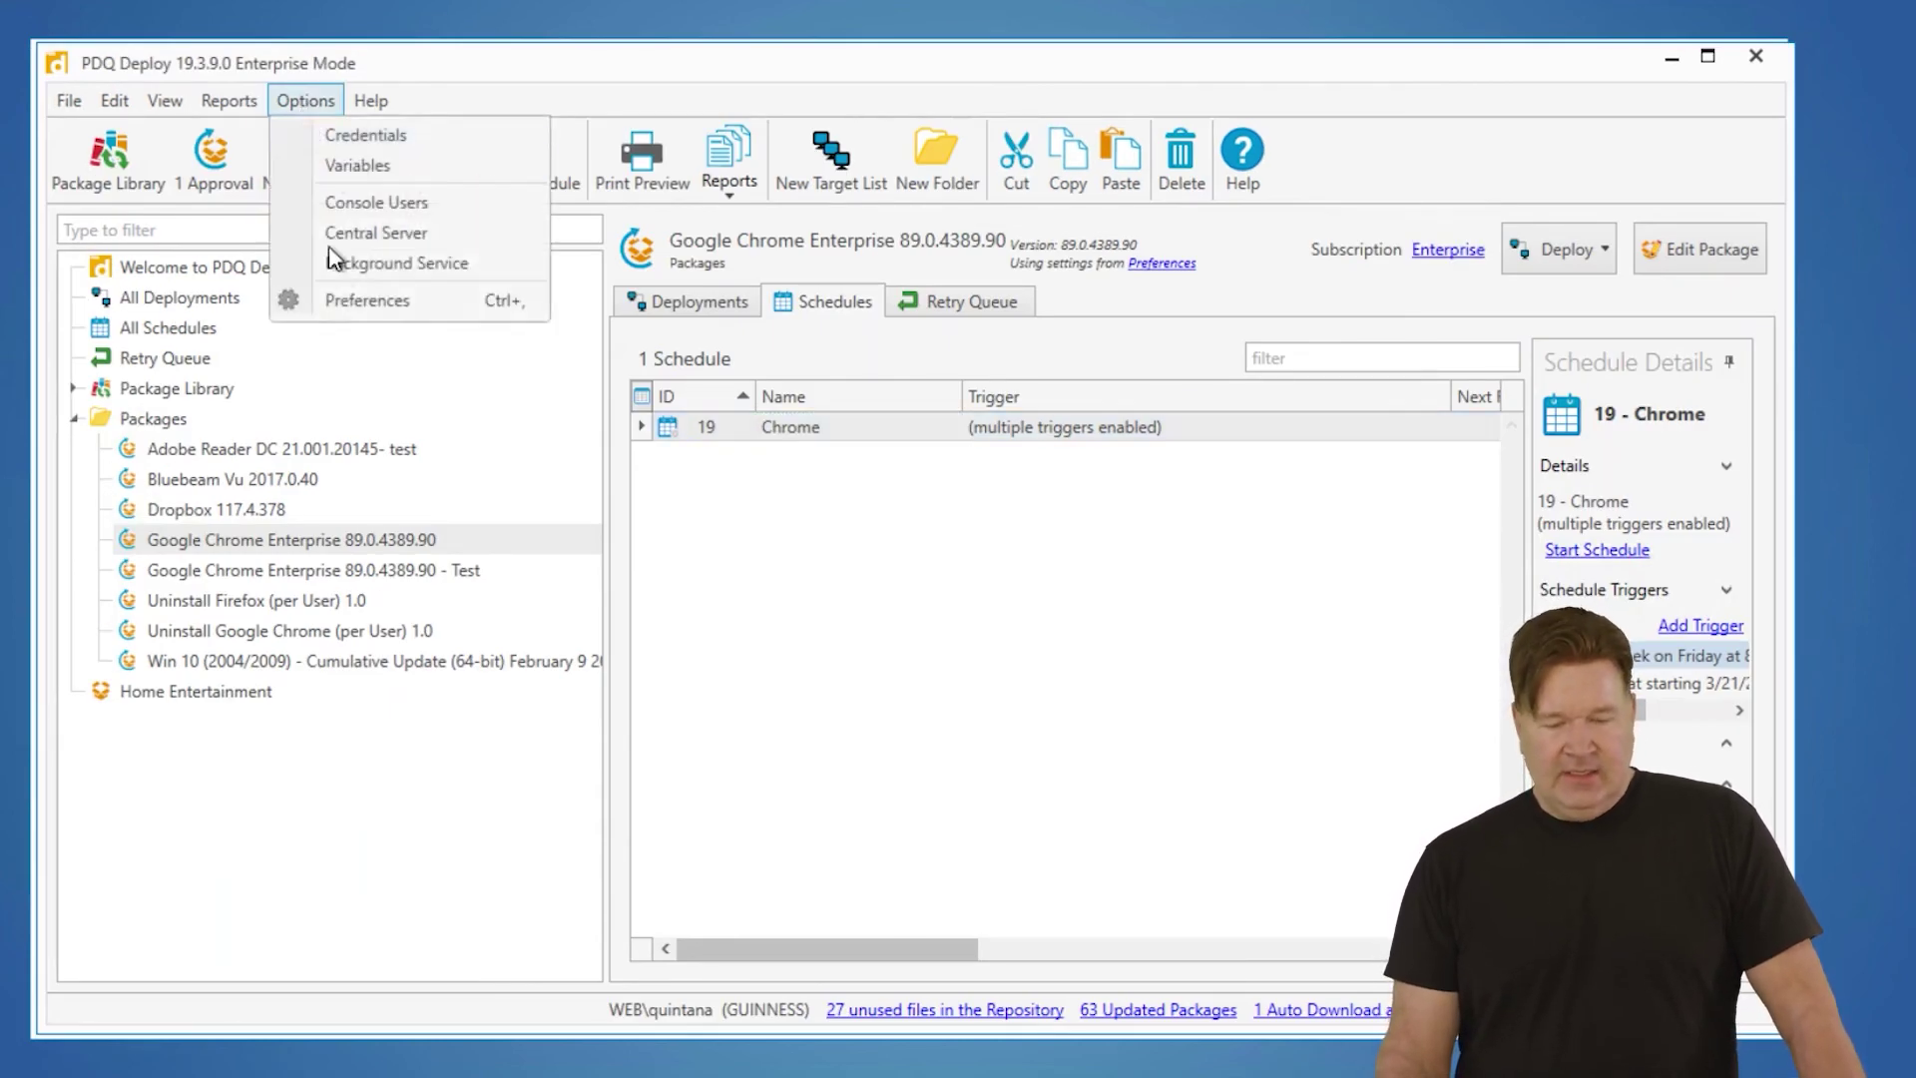
pyautogui.click(344, 300)
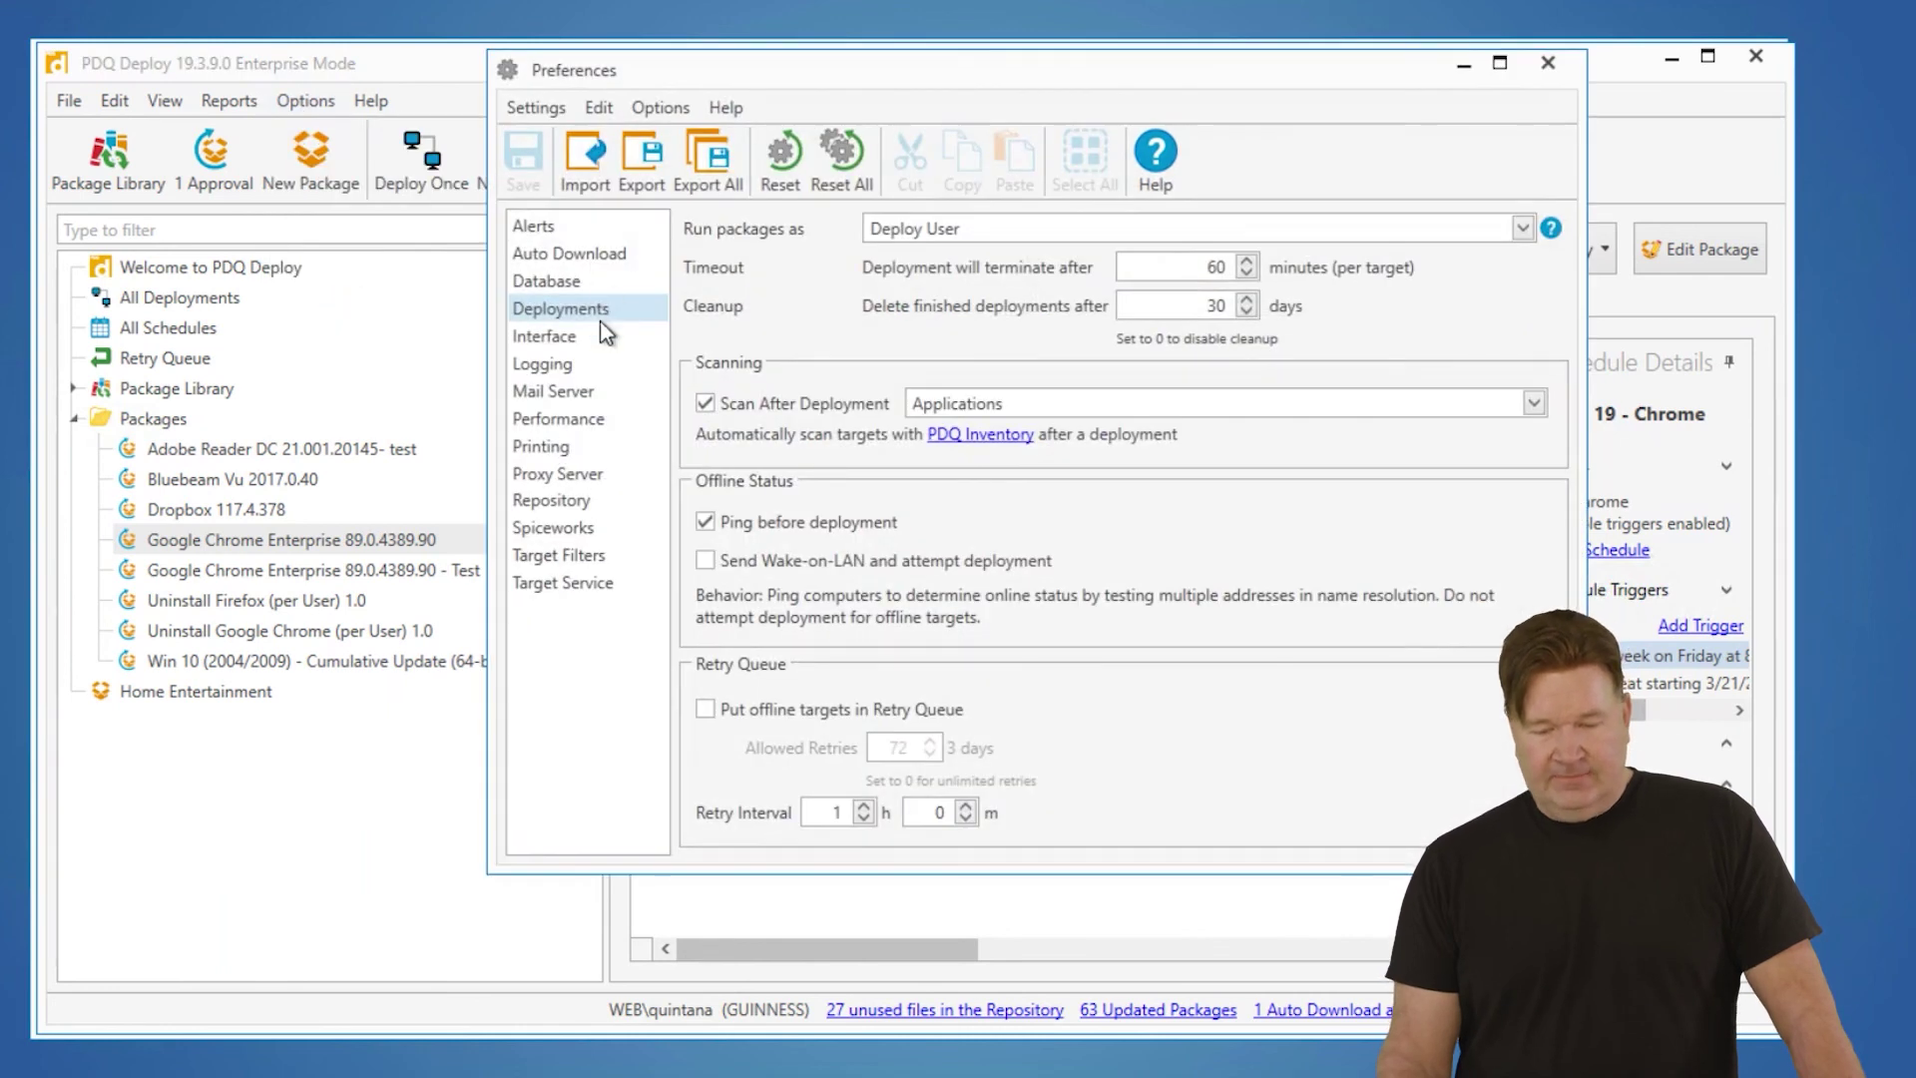
pyautogui.click(585, 262)
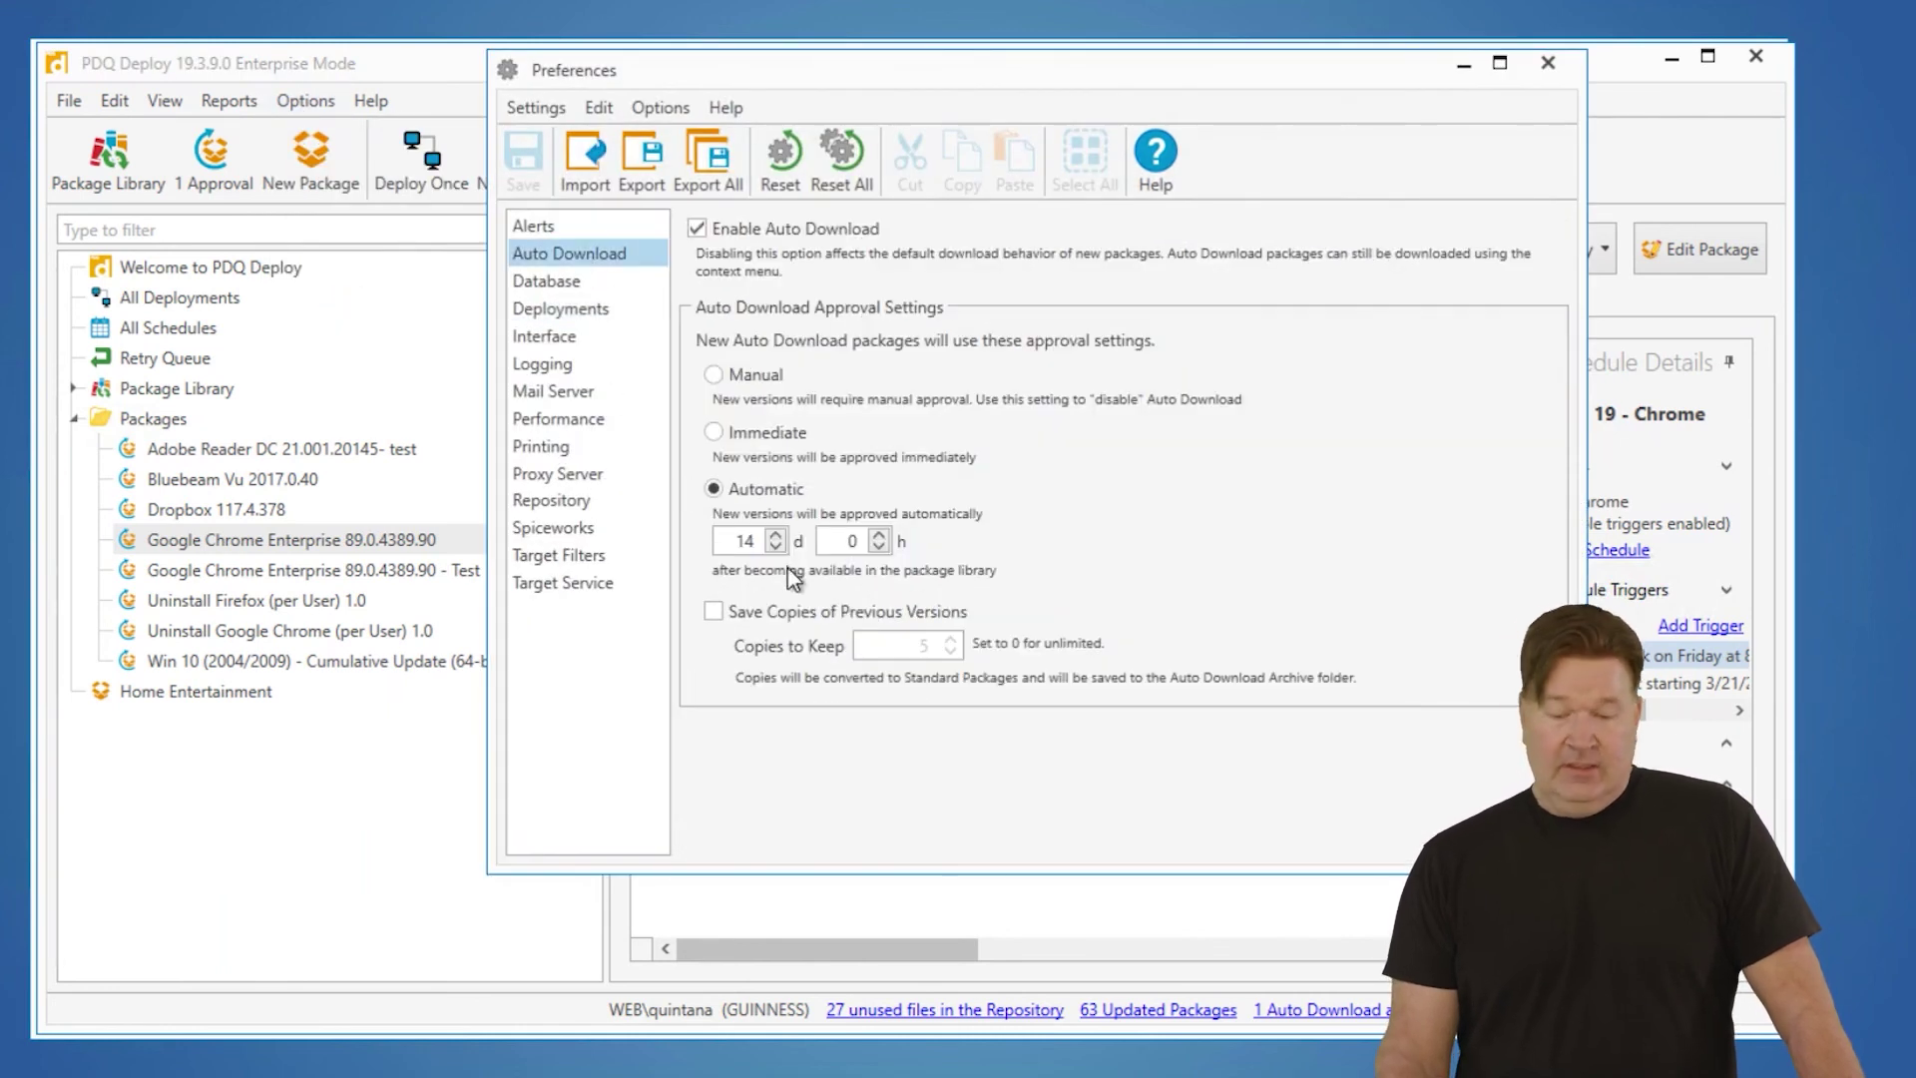
pyautogui.click(744, 540)
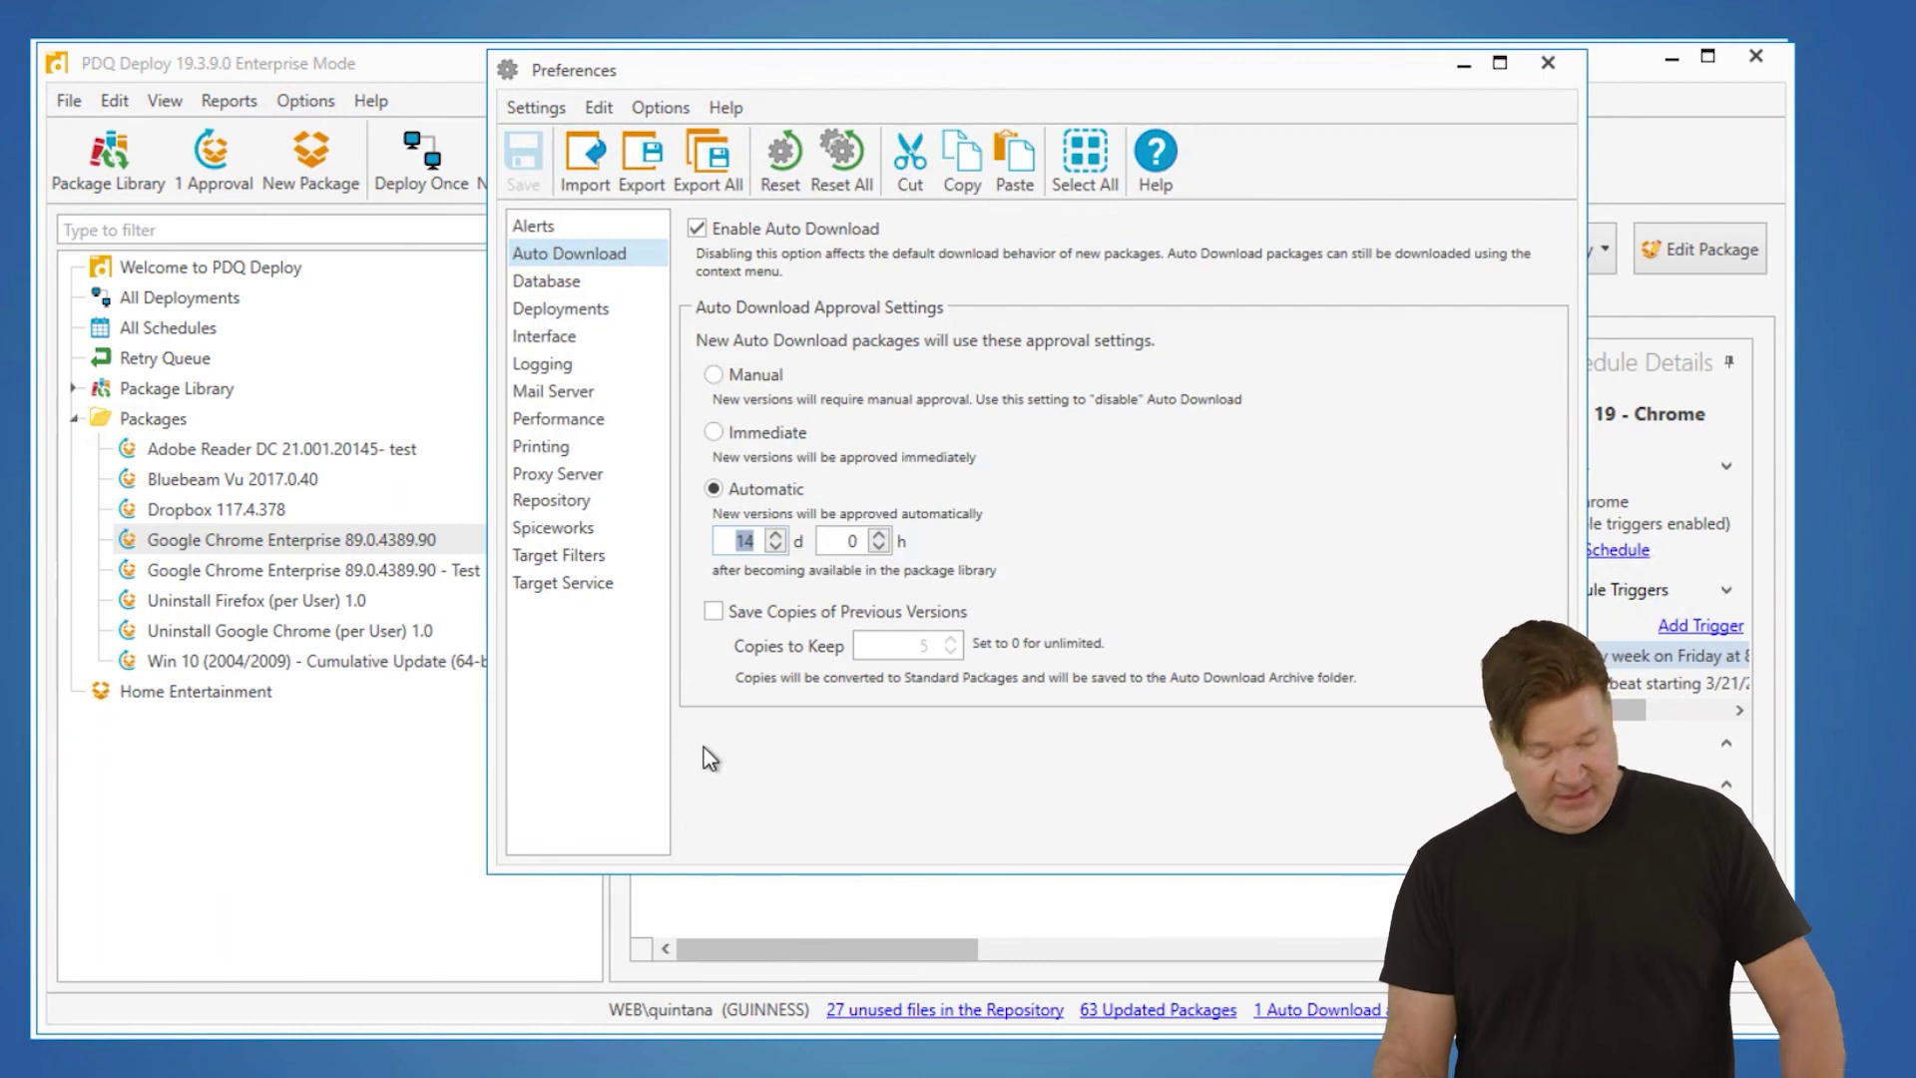
pyautogui.write('7')
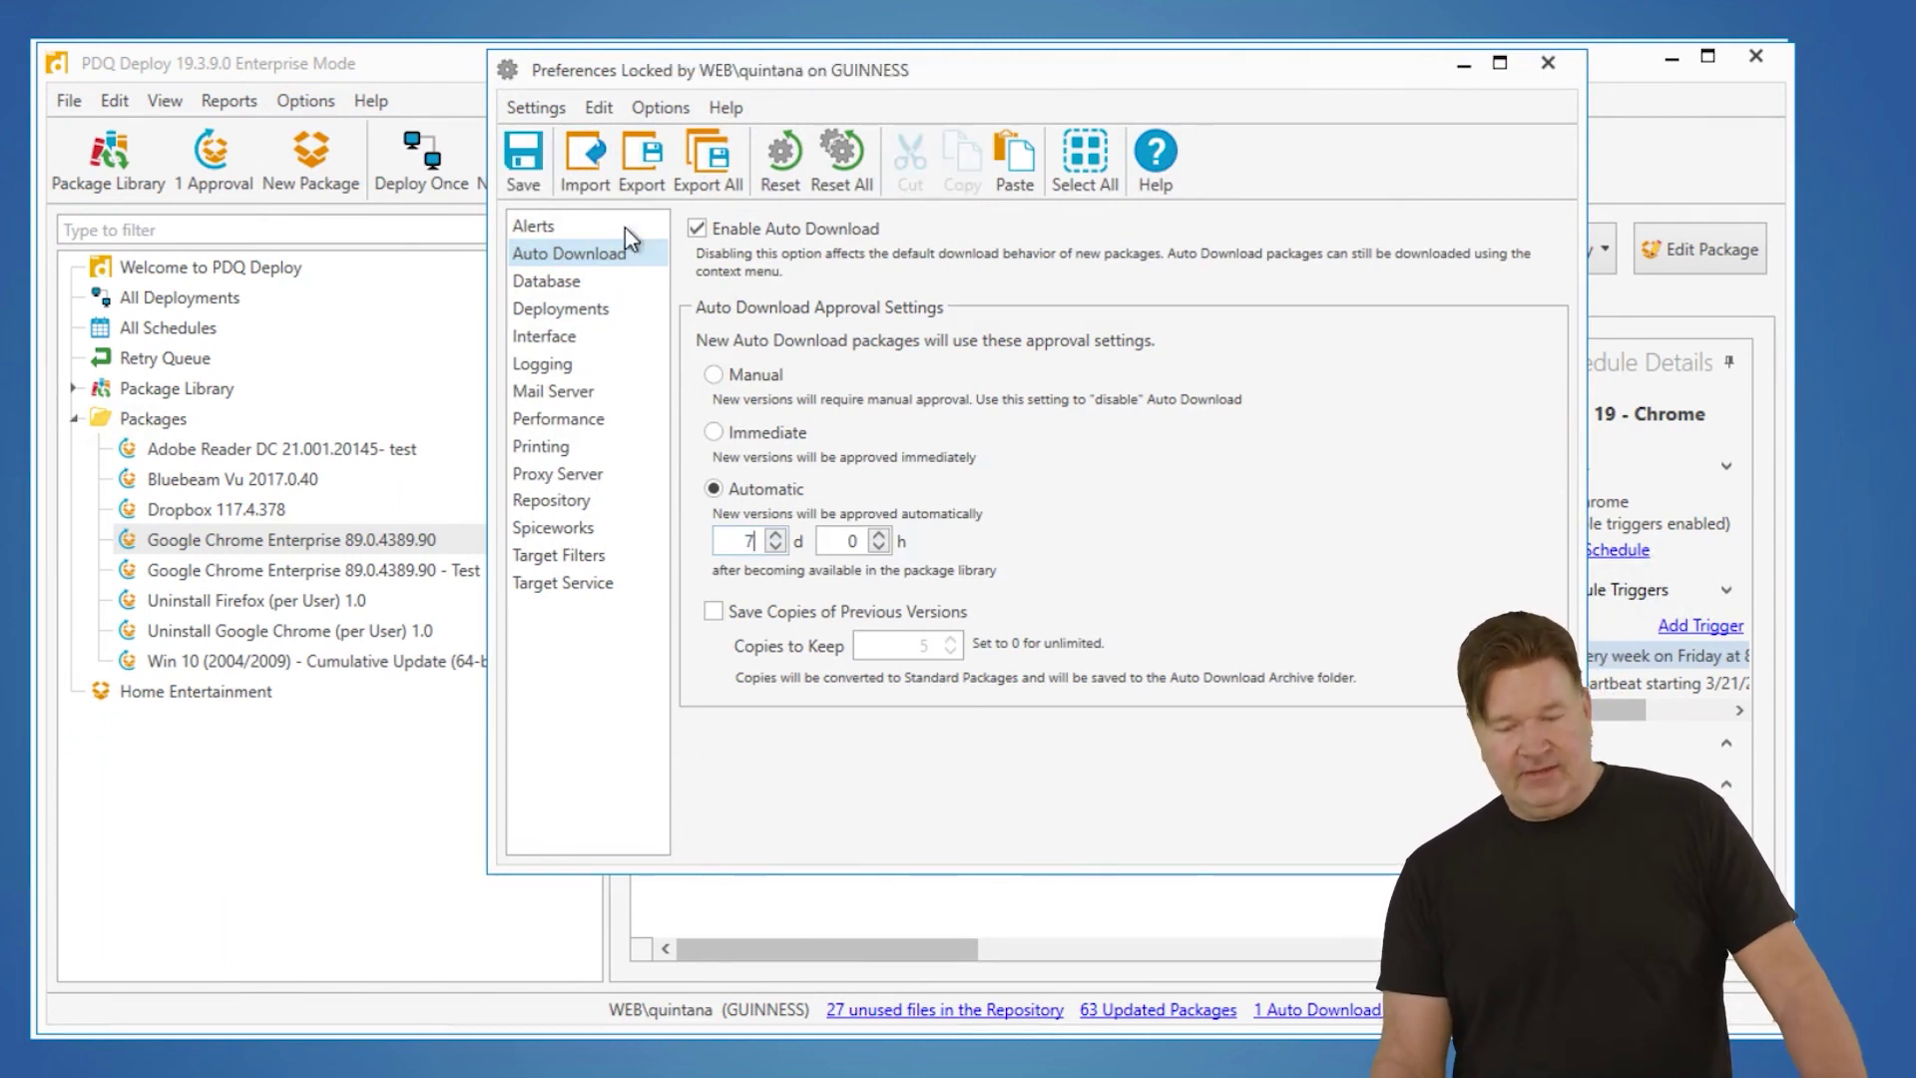
pyautogui.click(519, 168)
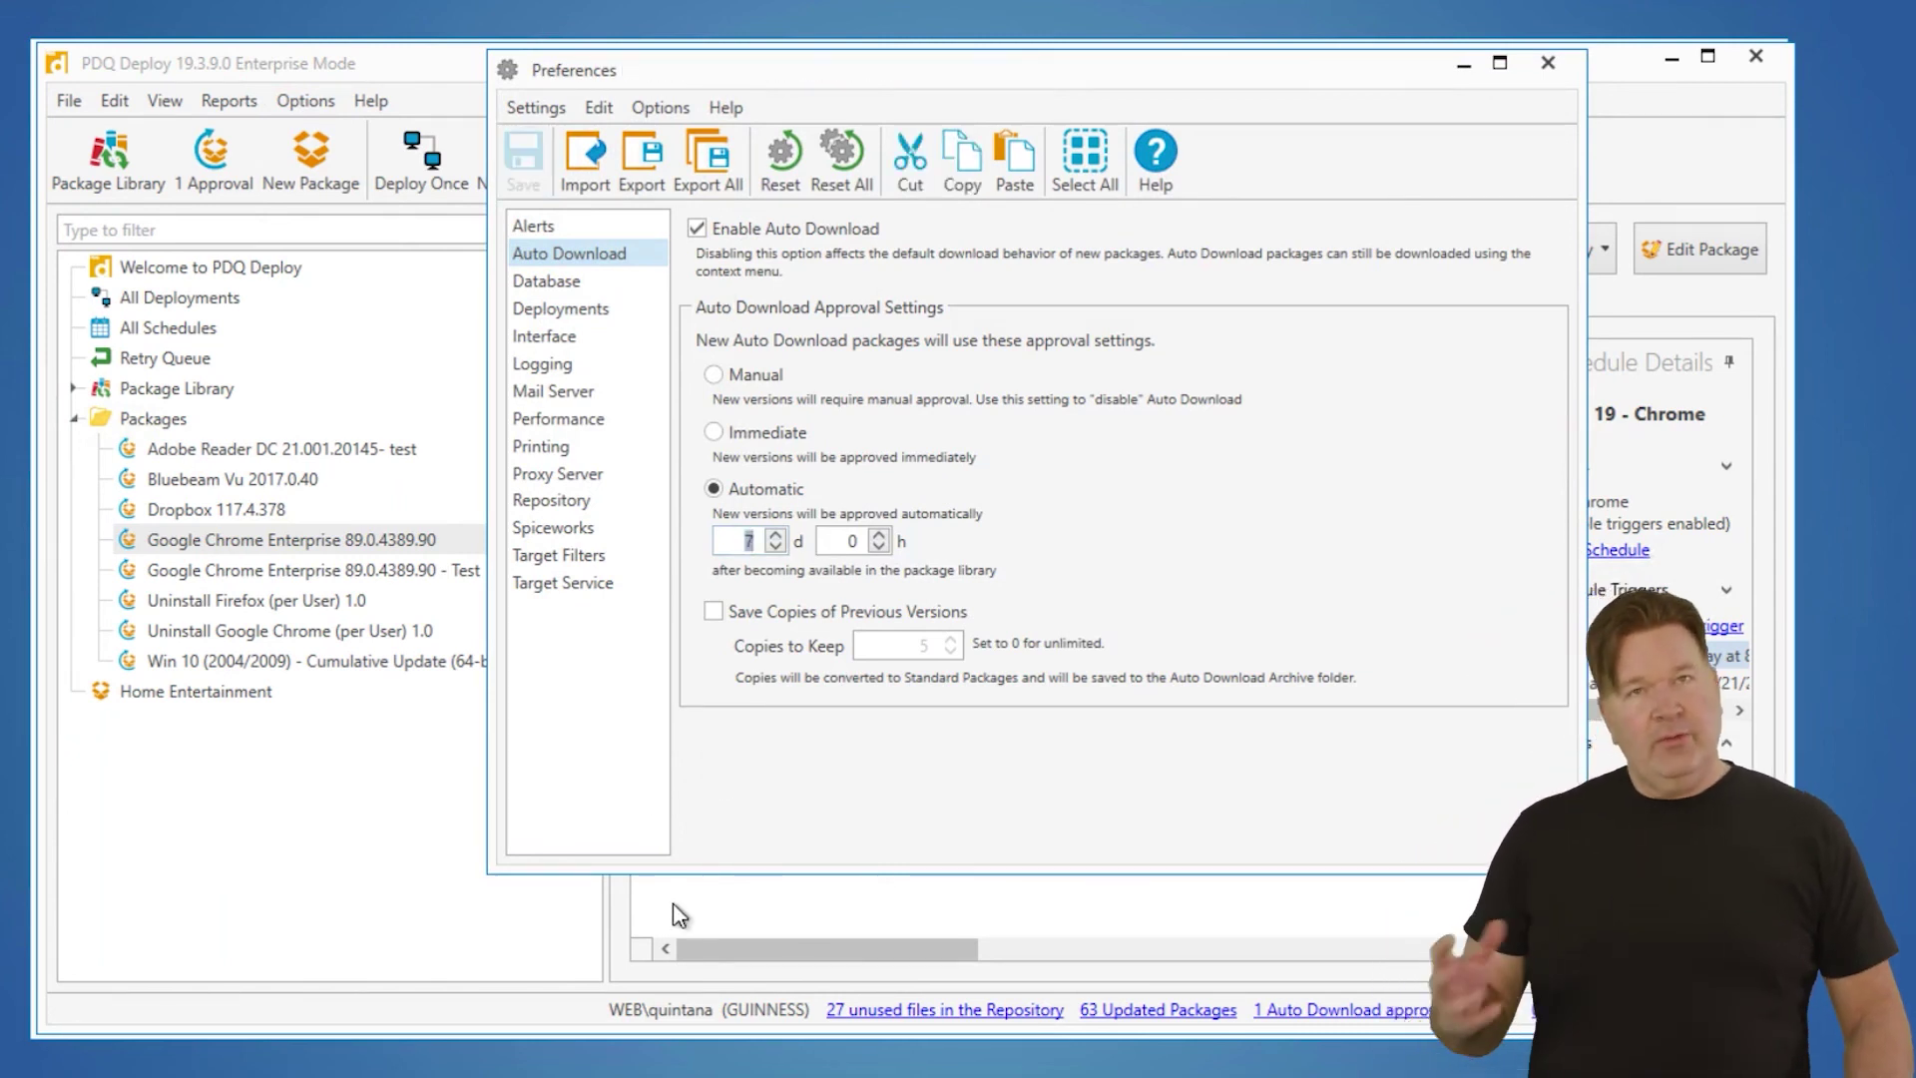